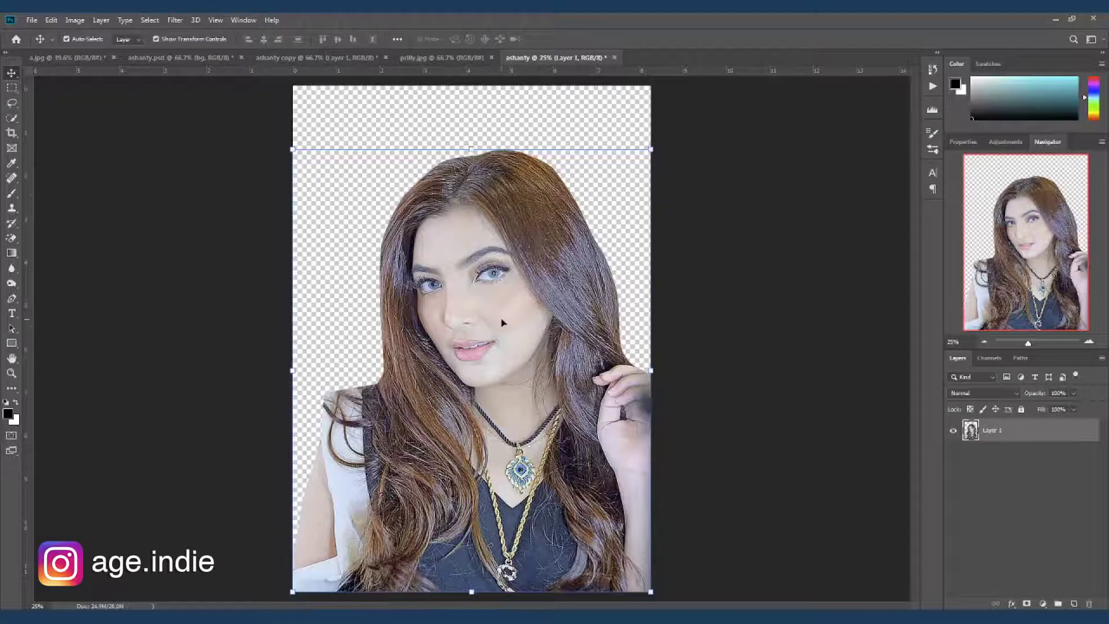
Step: Copy the prilly.jpg painting into the ashanty document as a new layer aligned to the canvas's upper-left corner, beneath the portrait layer
left_click(442, 59)
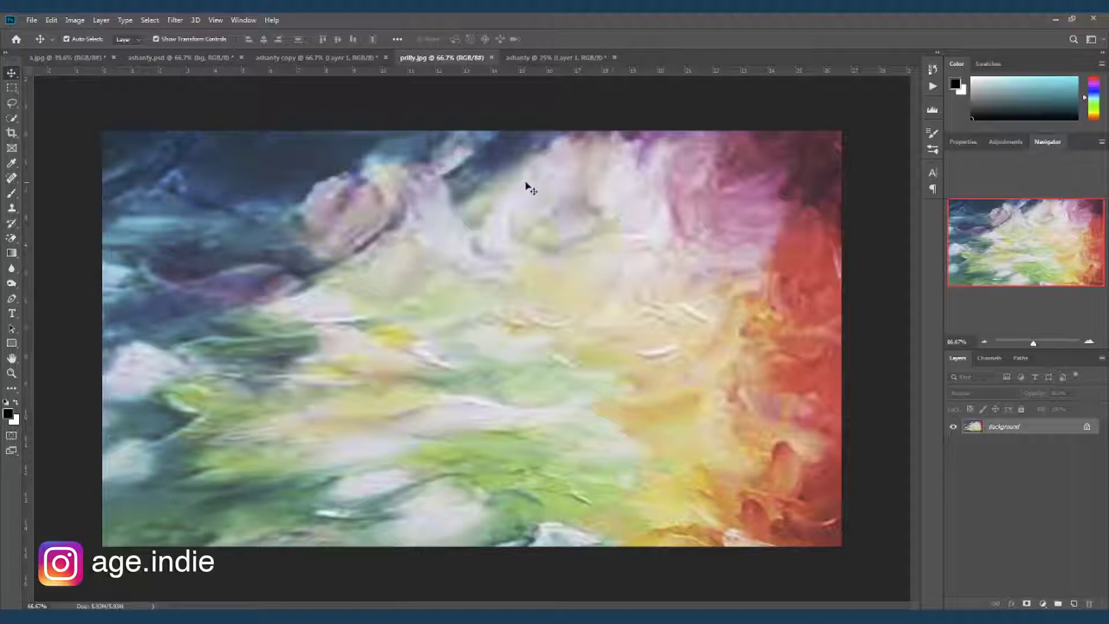
left_click(549, 57)
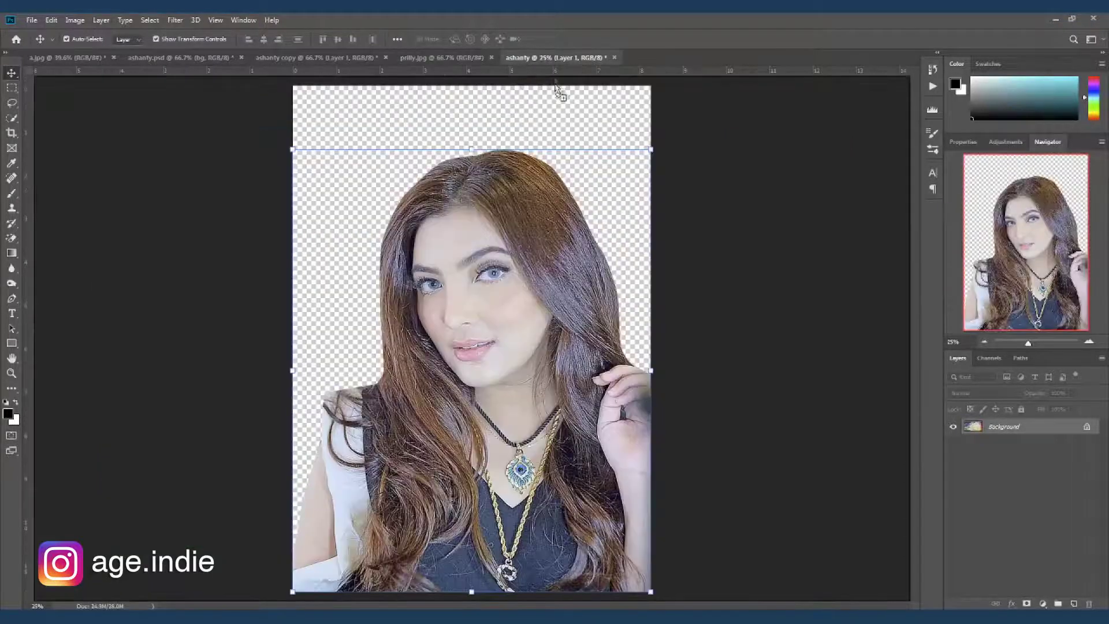
key("ctrl+v")
mouse_move(618, 166)
left_mouse_down()
mouse_move(503, 154)
mouse_move(465, 166)
left_mouse_up()
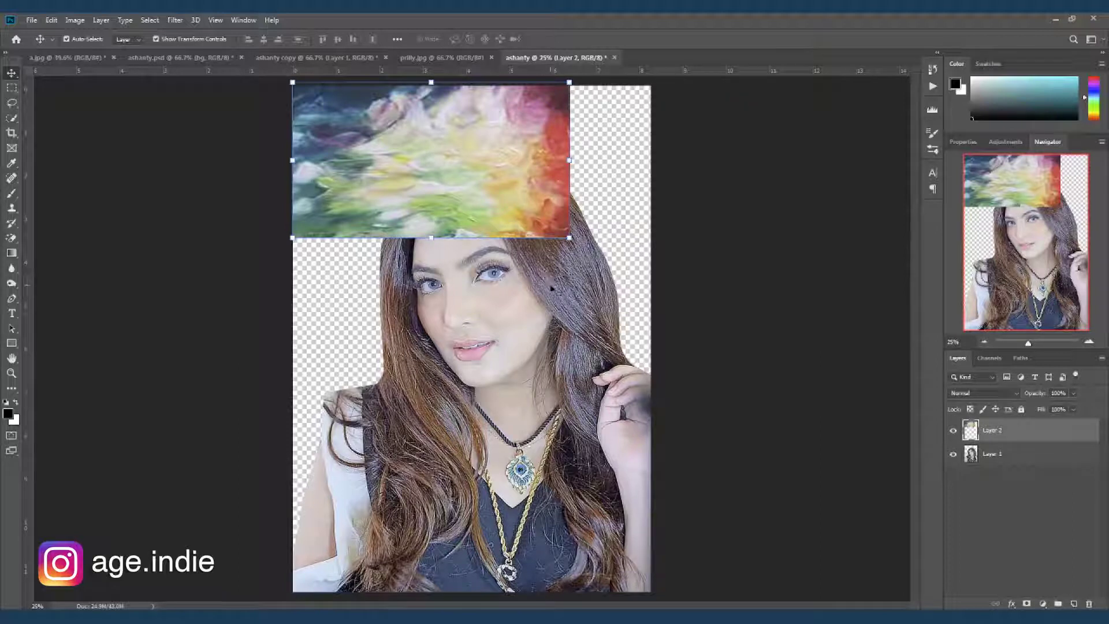
left_click_drag(973, 433, 975, 467)
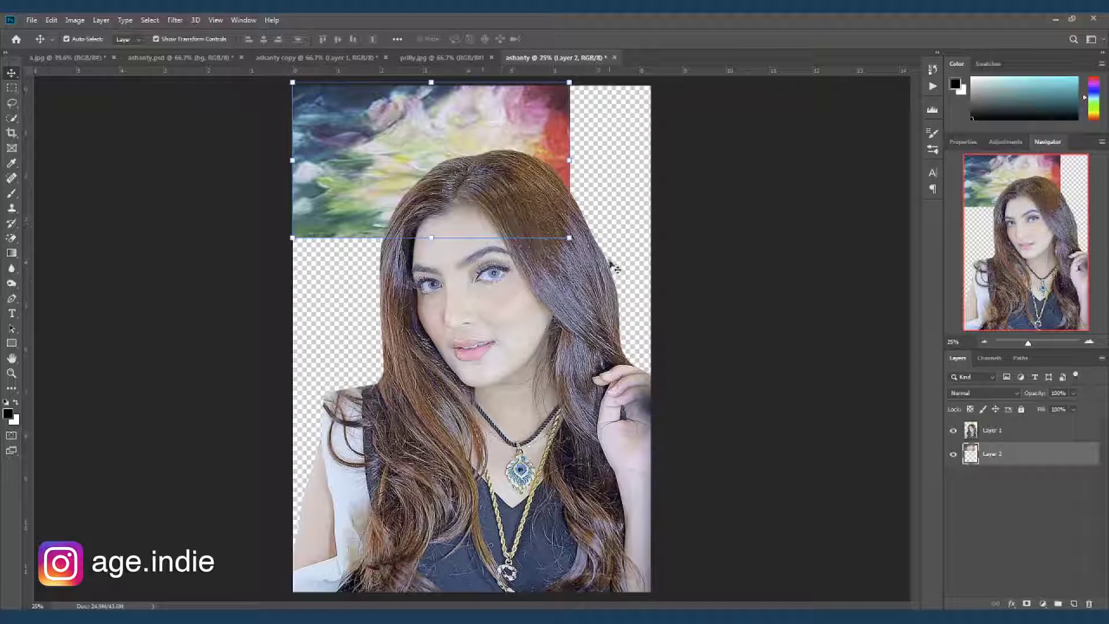
Step: Stretch the painting layer to about 327% height so it covers the full canvas and extends past both side edges
left_click_drag(569, 237, 651, 284)
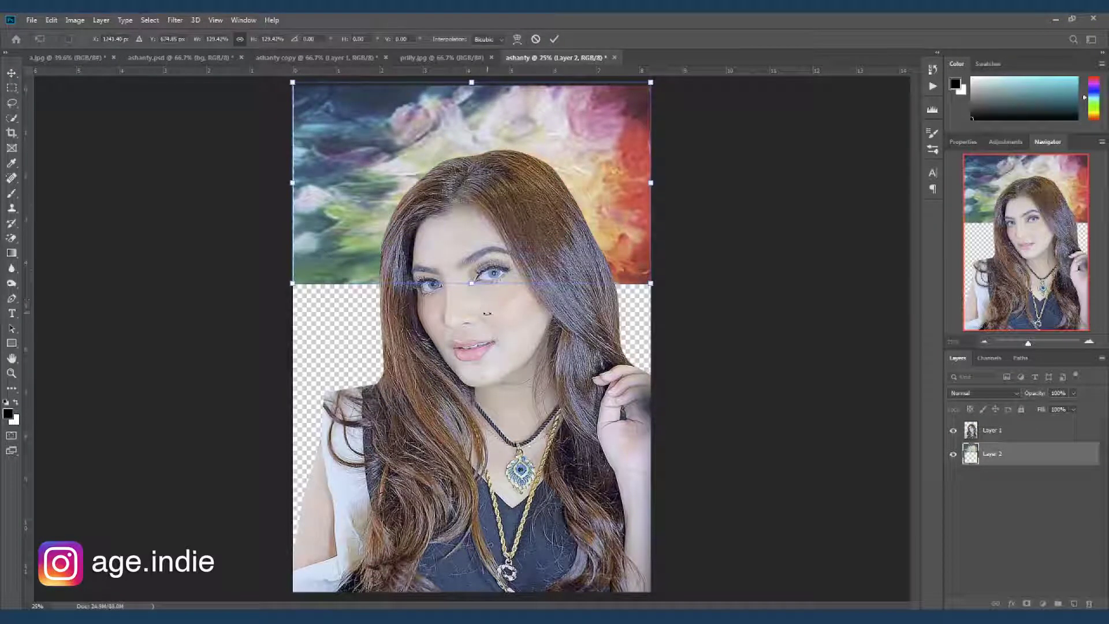
left_click_drag(472, 283, 472, 590)
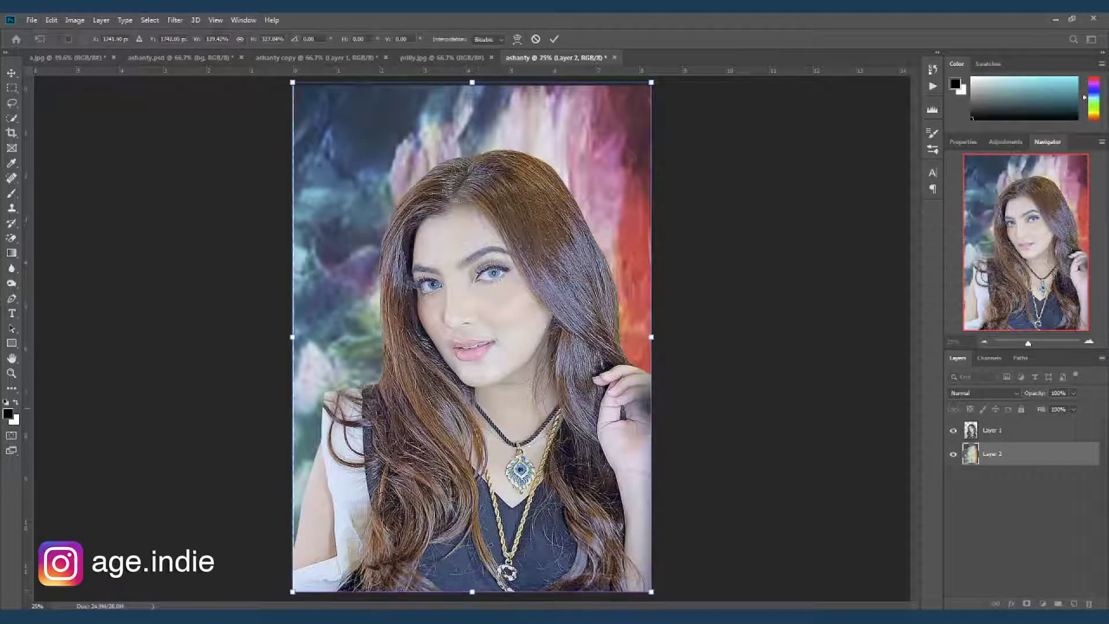
left_click_drag(292, 338, 193, 338)
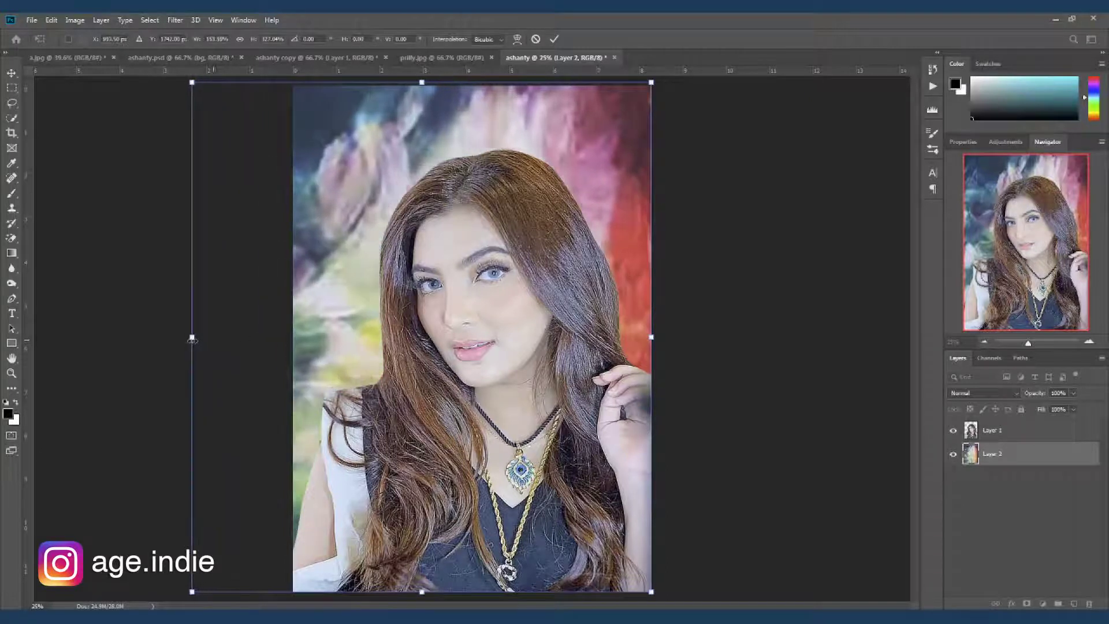
mouse_move(656, 345)
left_mouse_down()
mouse_move(732, 355)
mouse_move(694, 337)
left_mouse_up()
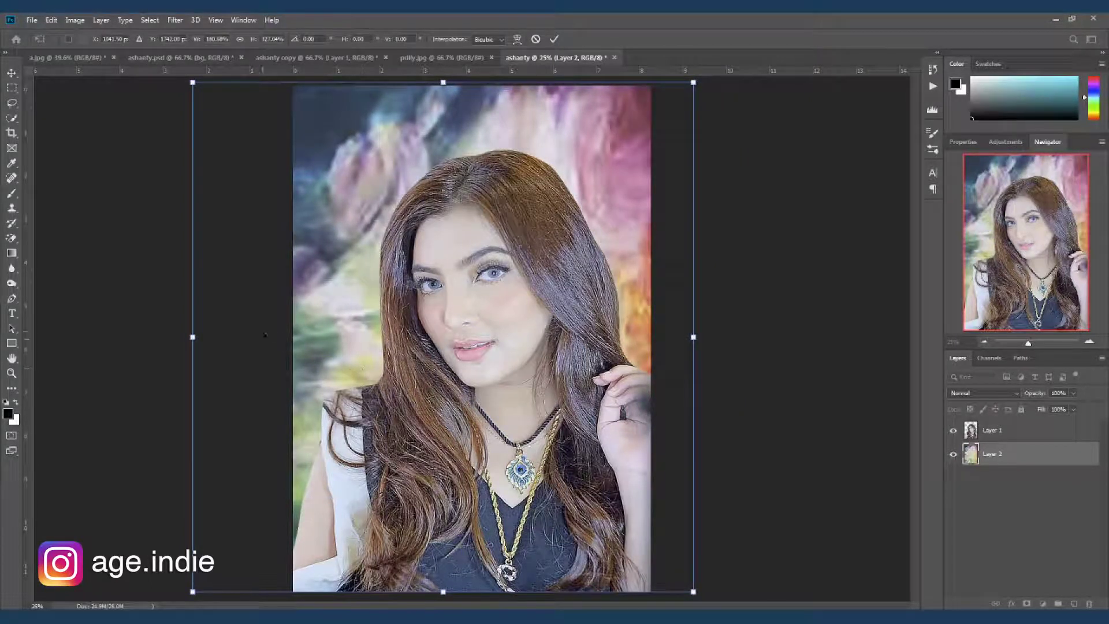
left_click_drag(193, 337, 181, 361)
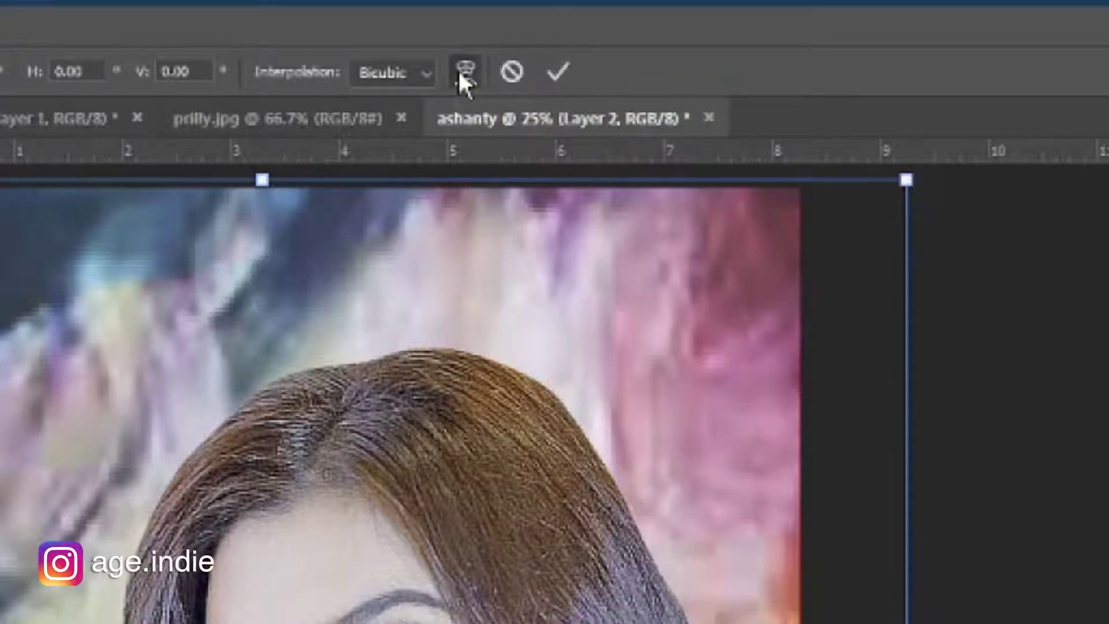
Step: Warp the painting layer freely around the portrait, bending its corners and interior so the strokes look distorted, and apply the transform
left_click(462, 72)
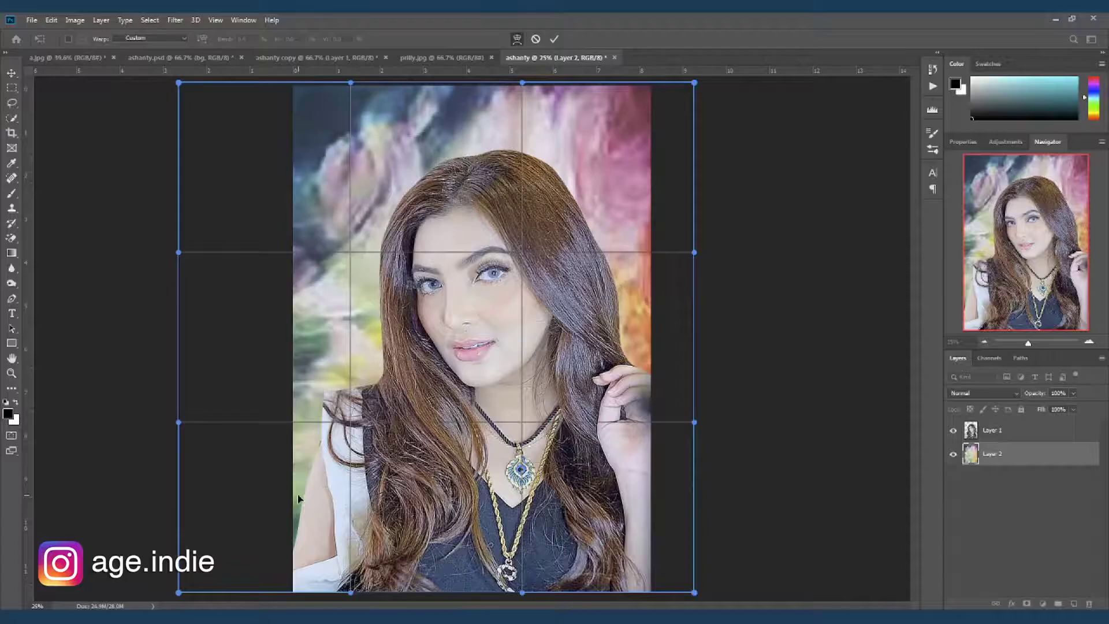
left_click_drag(320, 499, 368, 531)
left_click_drag(338, 216, 327, 180)
left_click_drag(389, 129, 379, 126)
left_click_drag(600, 133, 625, 133)
left_click_drag(518, 109, 508, 109)
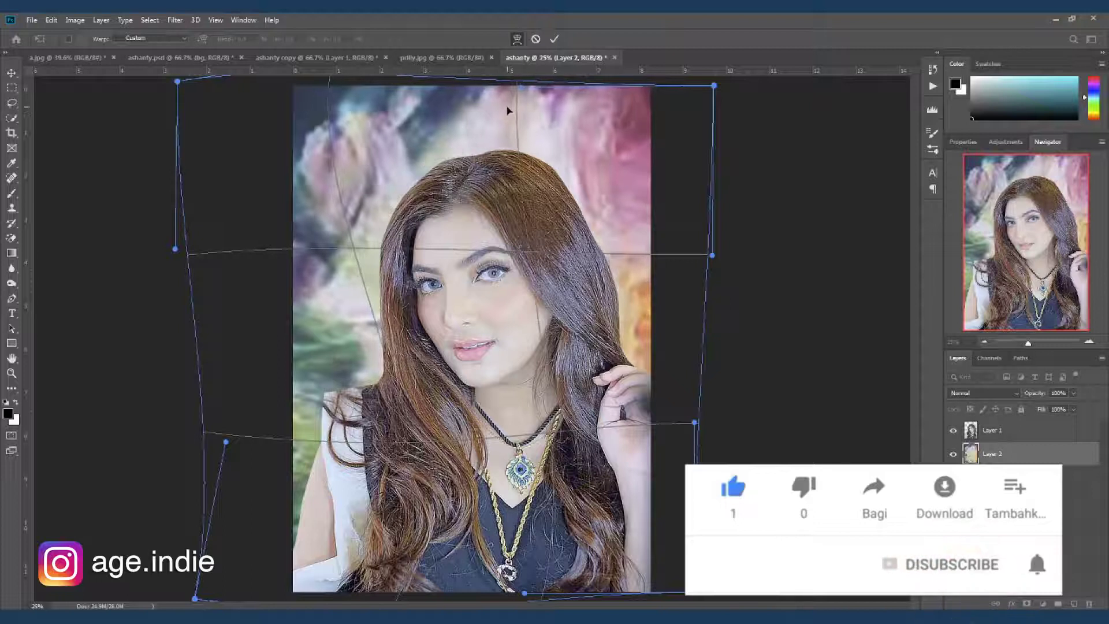
left_click_drag(616, 194, 624, 193)
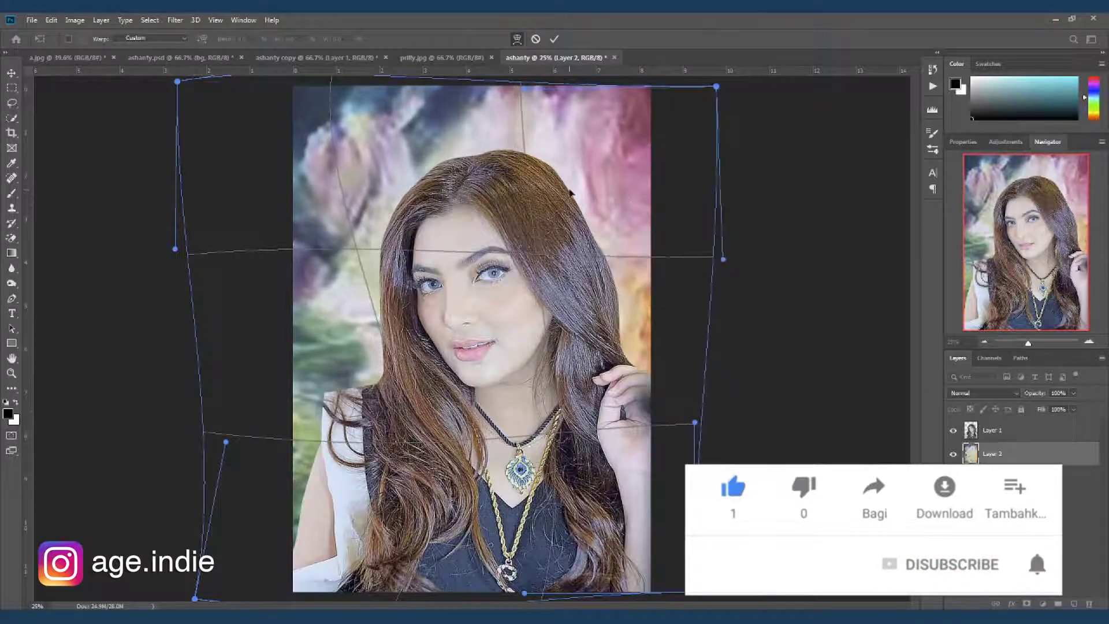
left_click_drag(315, 569, 359, 556)
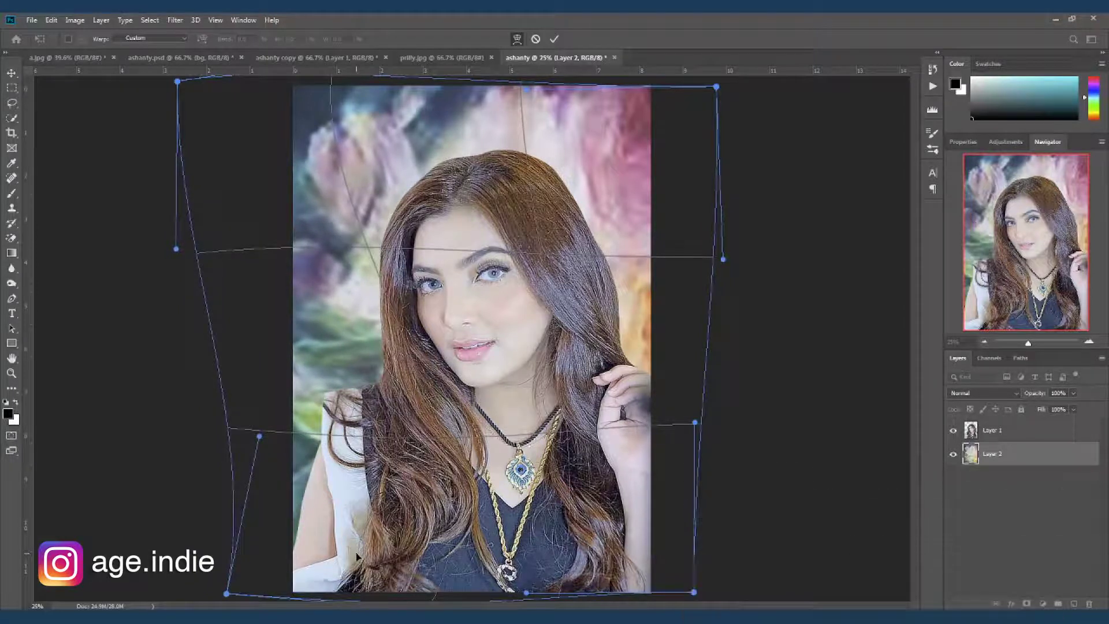
key("Return")
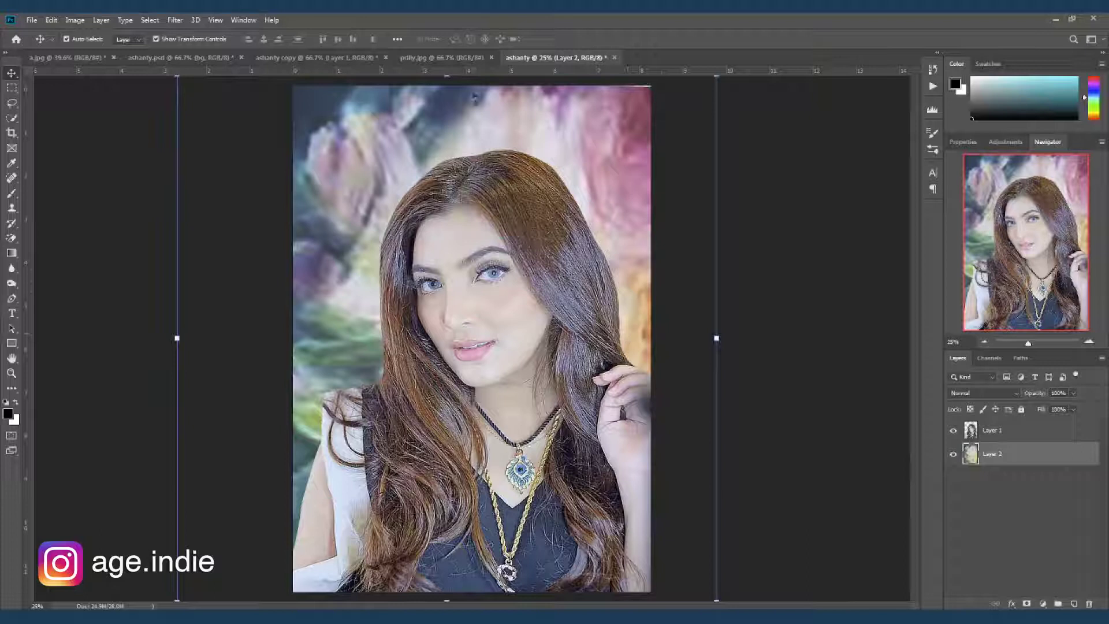
Step: Copy the canvas-sized area of the painting to a new layer and delete the original oversized painting layer
key("ctrl+0")
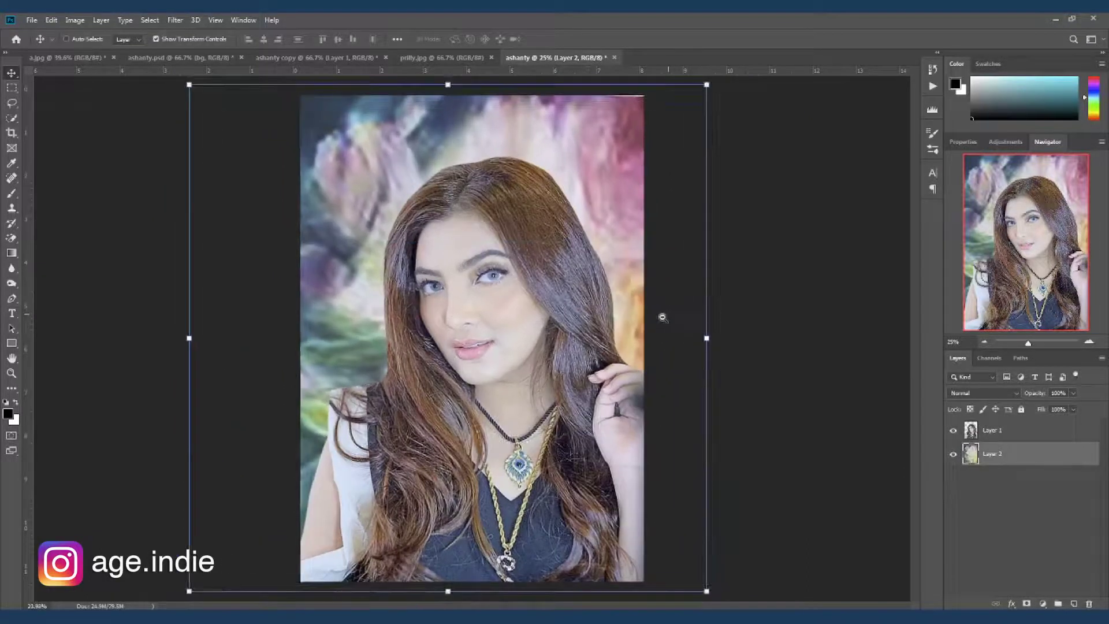
key("m")
left_click_drag(280, 92, 695, 455)
key("ctrl+j")
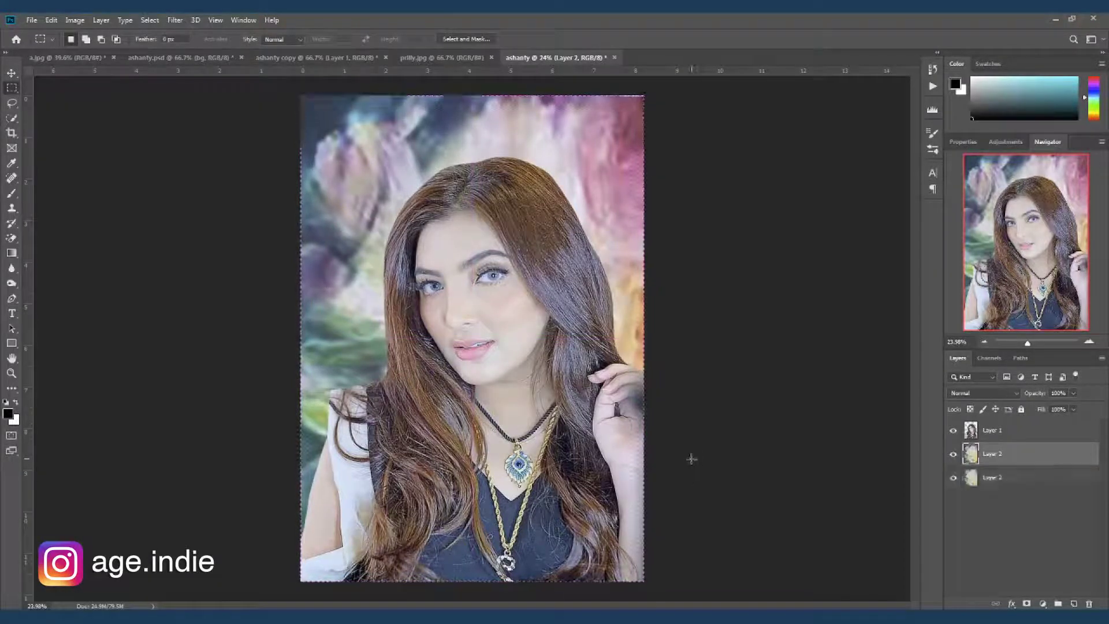
left_click(976, 481)
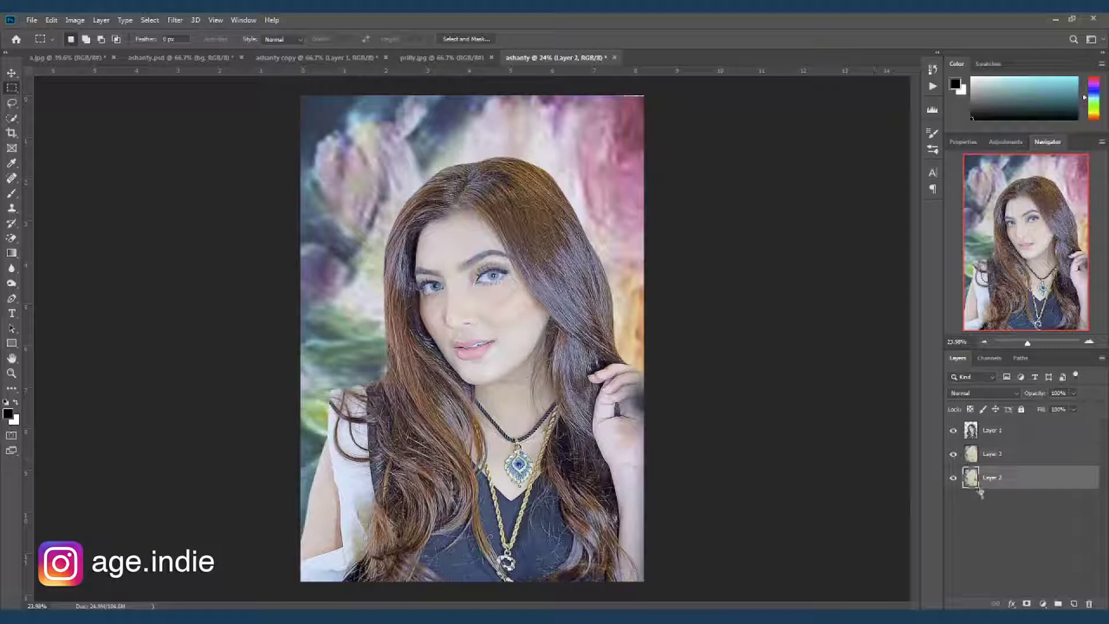
key("Delete")
Step: Rename the trimmed painting layer as background
double_click(992, 454)
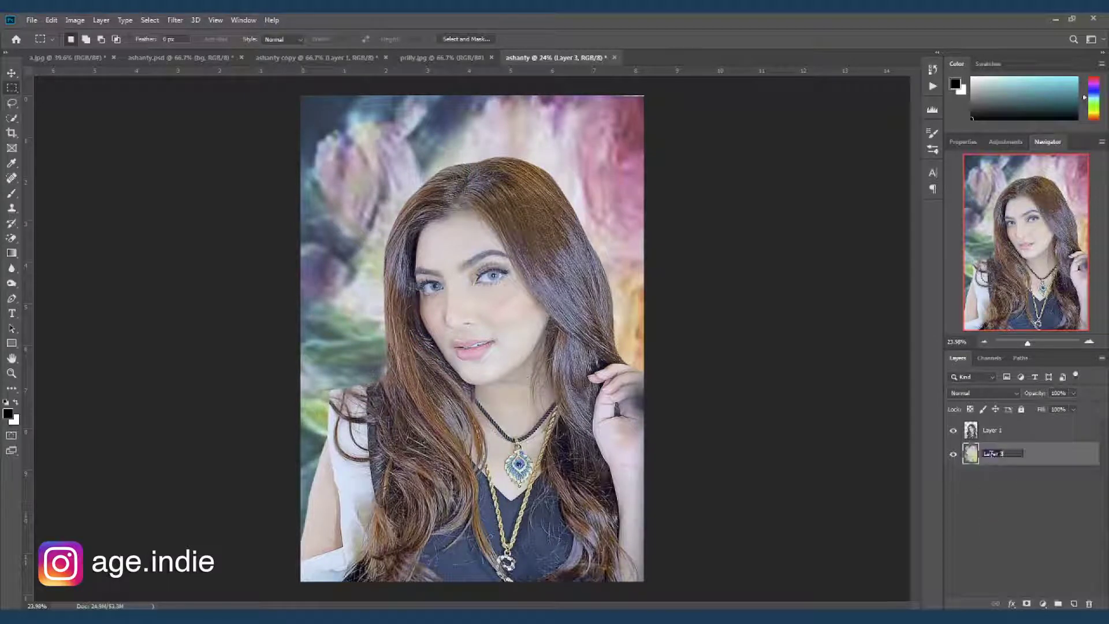
type("Background")
left_click(990, 535)
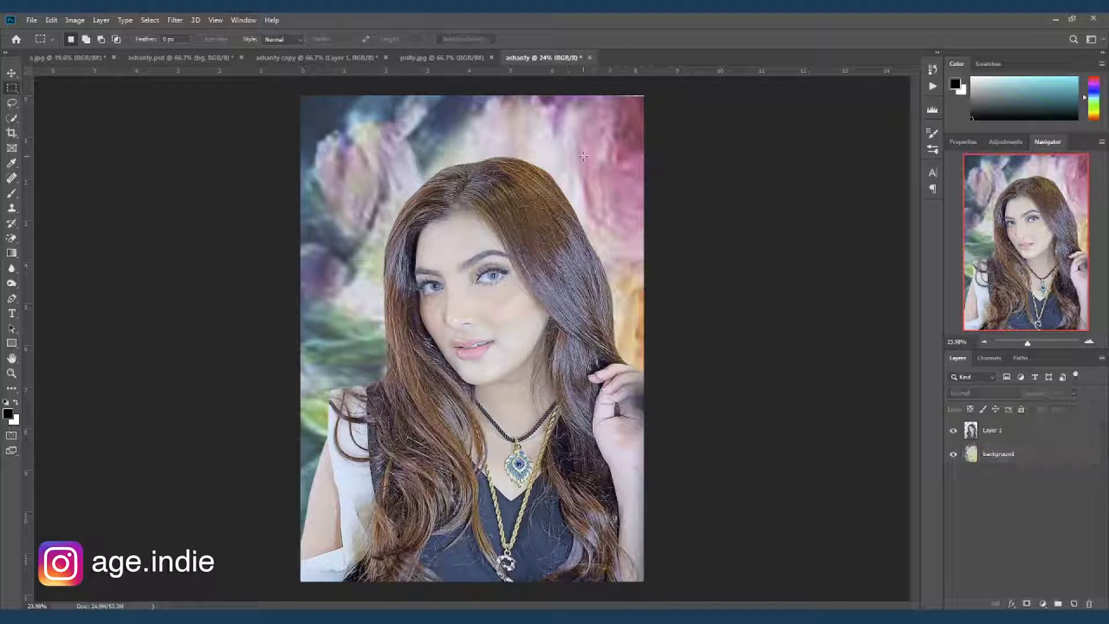
Step: Scale the background layer up to about 100.7% from its lower-left corner to cover the gap at the canvas's upper edge
left_click(11, 74)
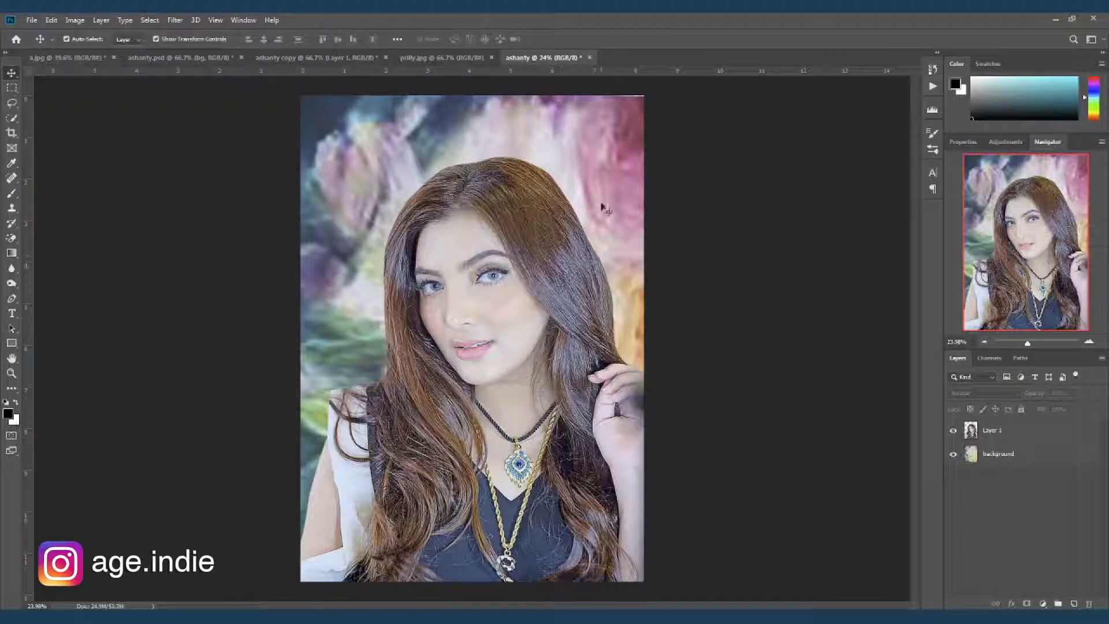
left_click(630, 147)
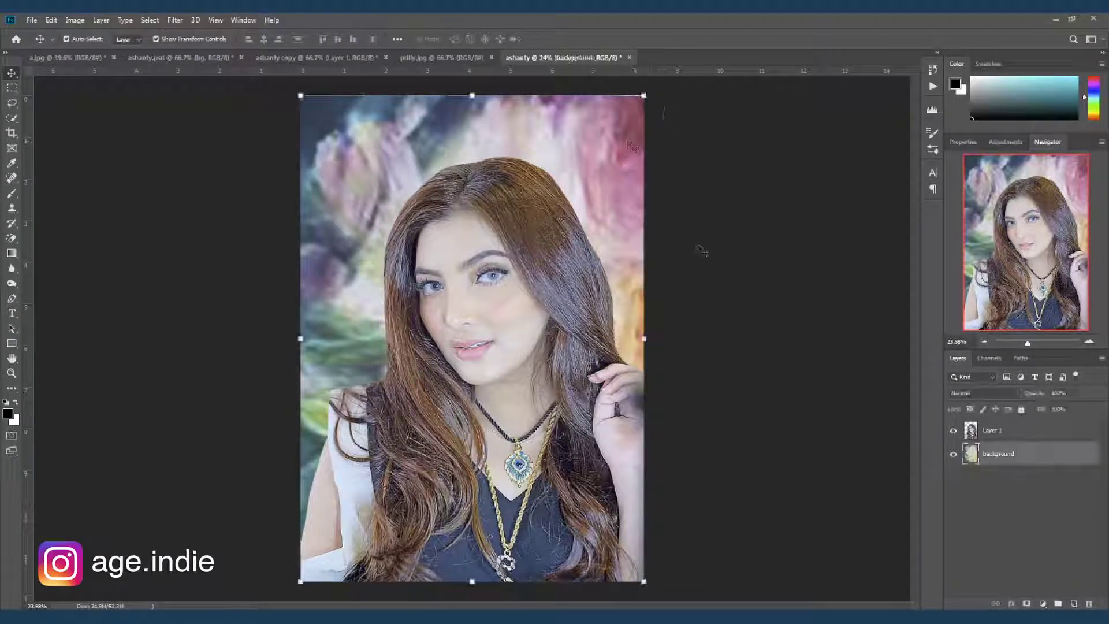
left_click(653, 179)
left_click(632, 124)
left_click_drag(643, 93, 648, 96)
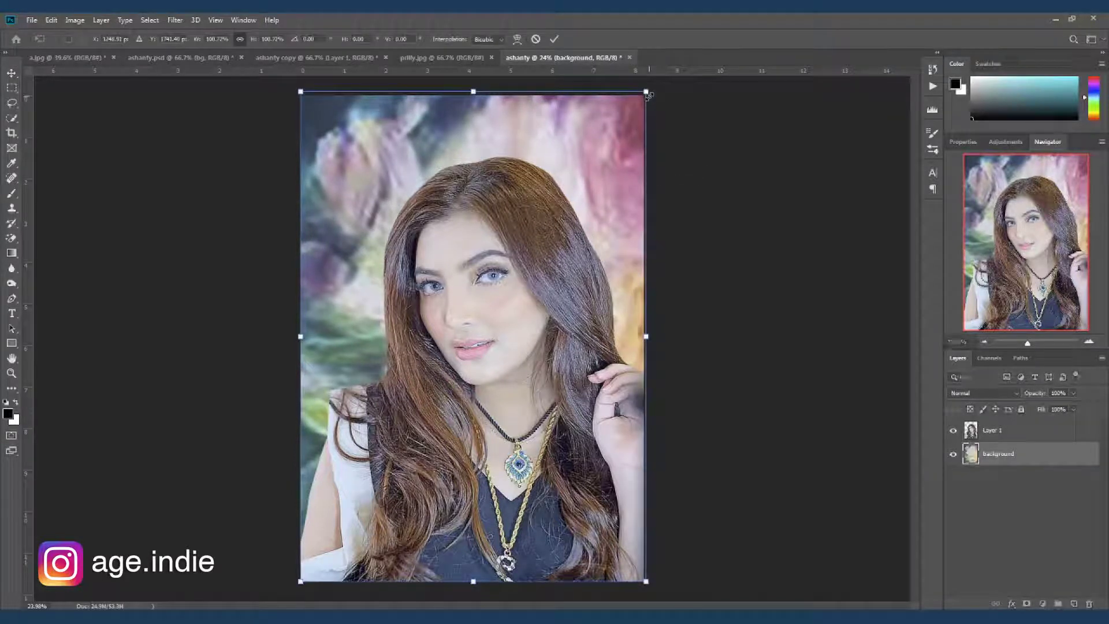
key("Return")
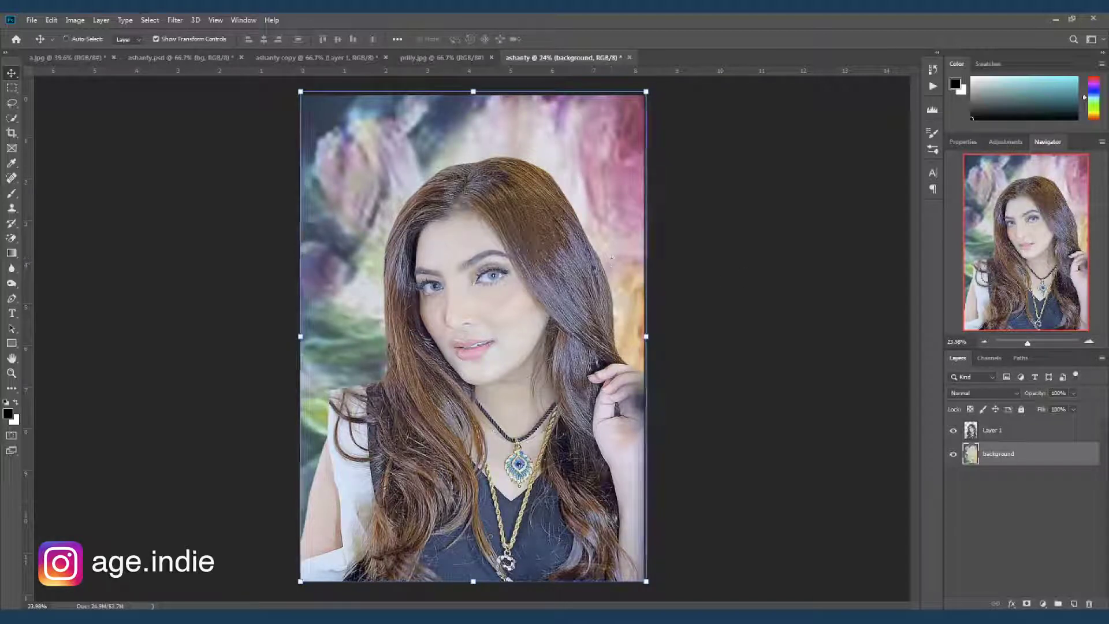
Step: Apply Color Balance to the background layer's midtones, with cyan-red at -29 and a slight shift toward green
left_click(78, 20)
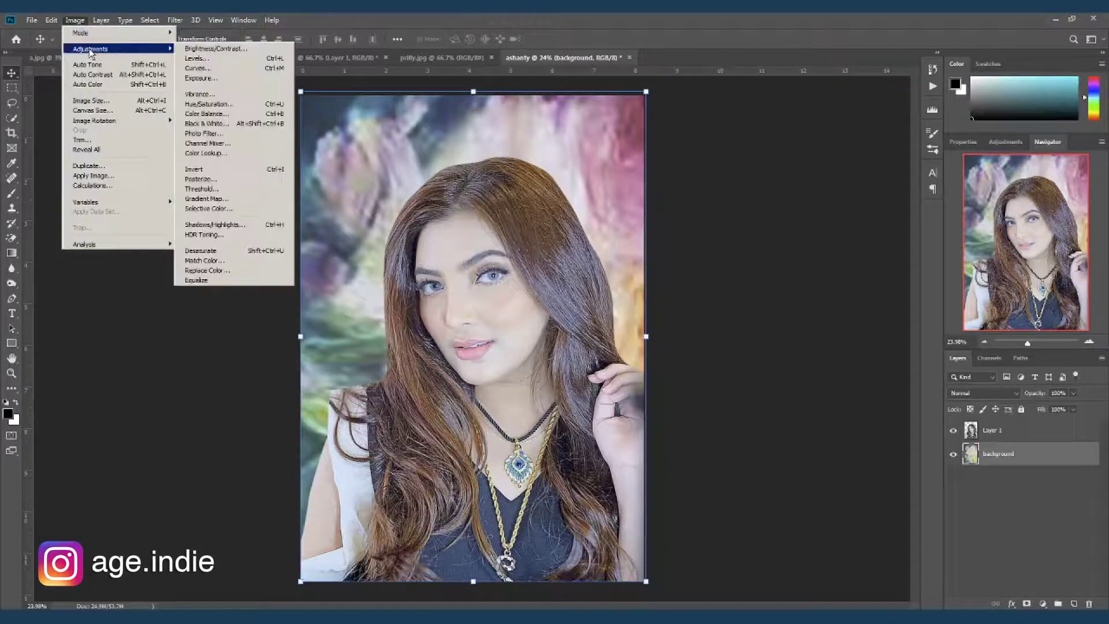
mouse_move(139, 52)
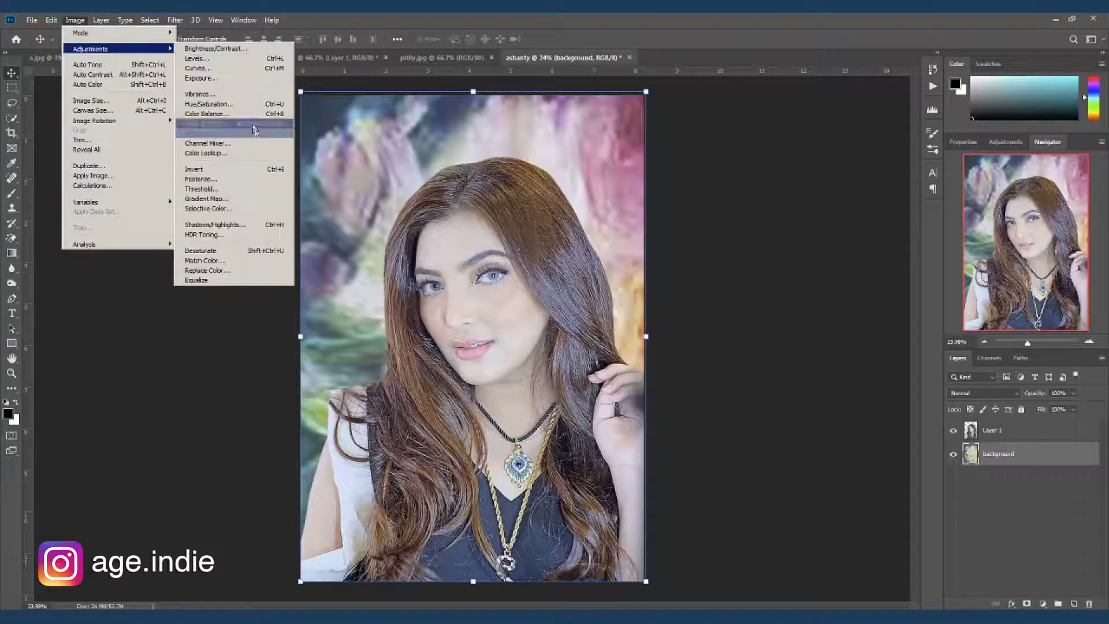
left_click(278, 114)
left_click_drag(577, 156, 814, 163)
left_click_drag(768, 213, 752, 220)
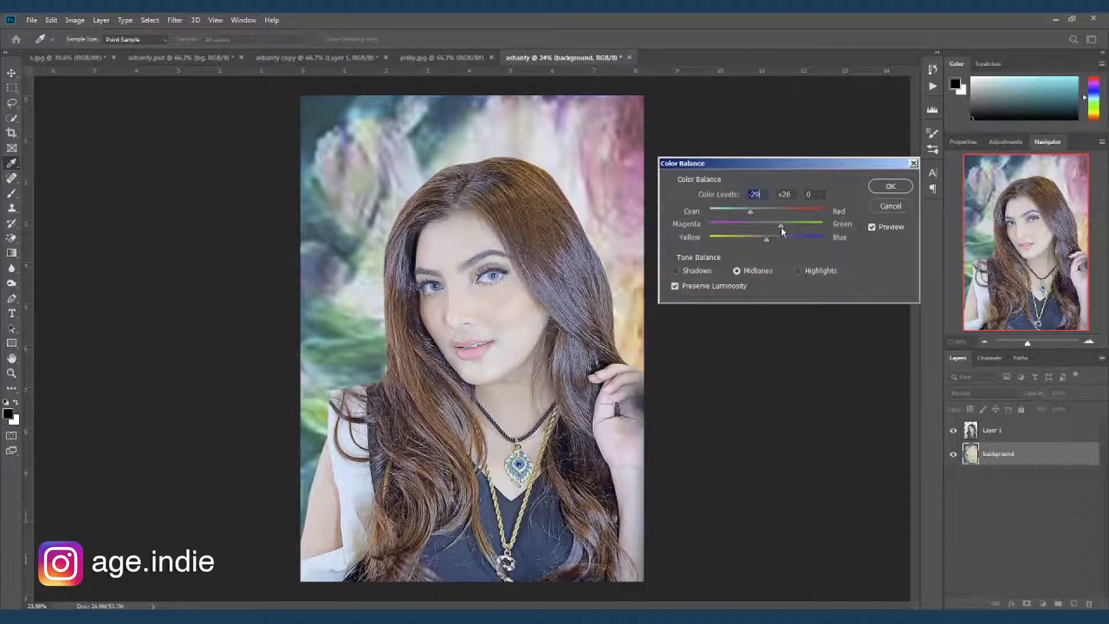
left_click_drag(778, 227, 774, 227)
left_click(890, 186)
key("v")
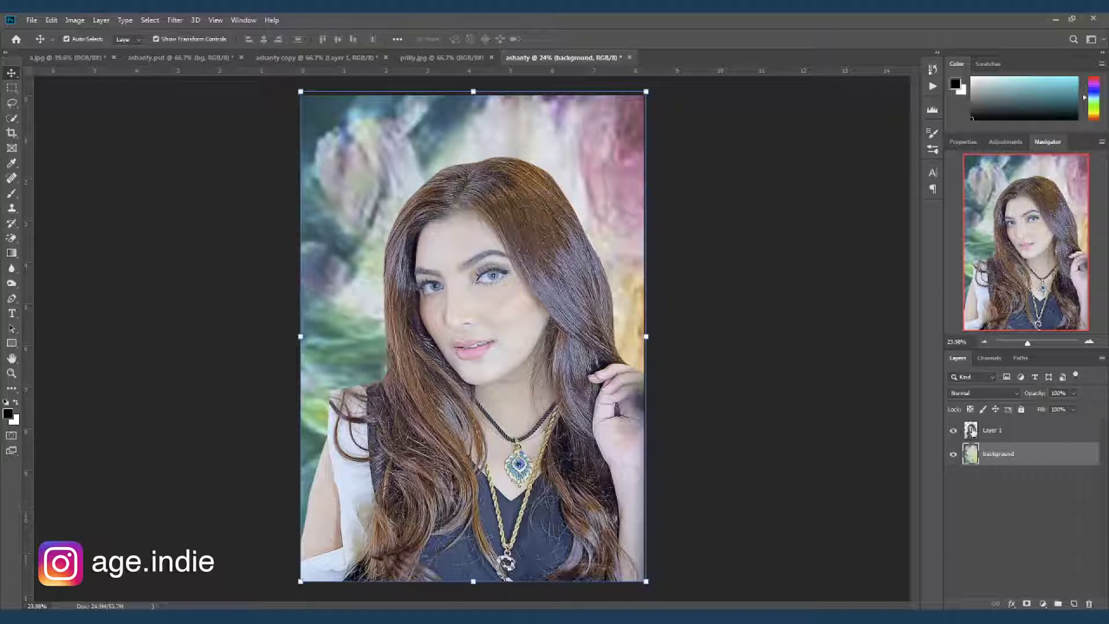
Step: Rename the portrait layer as subjek
left_click(997, 432)
double_click(996, 431)
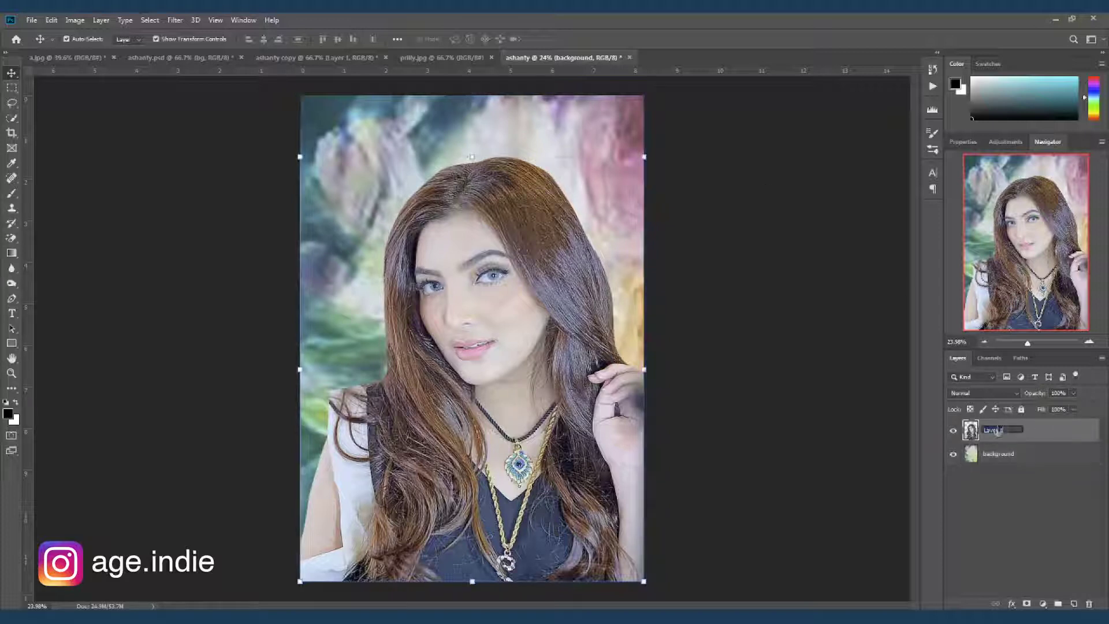
type("subjek")
key("Return")
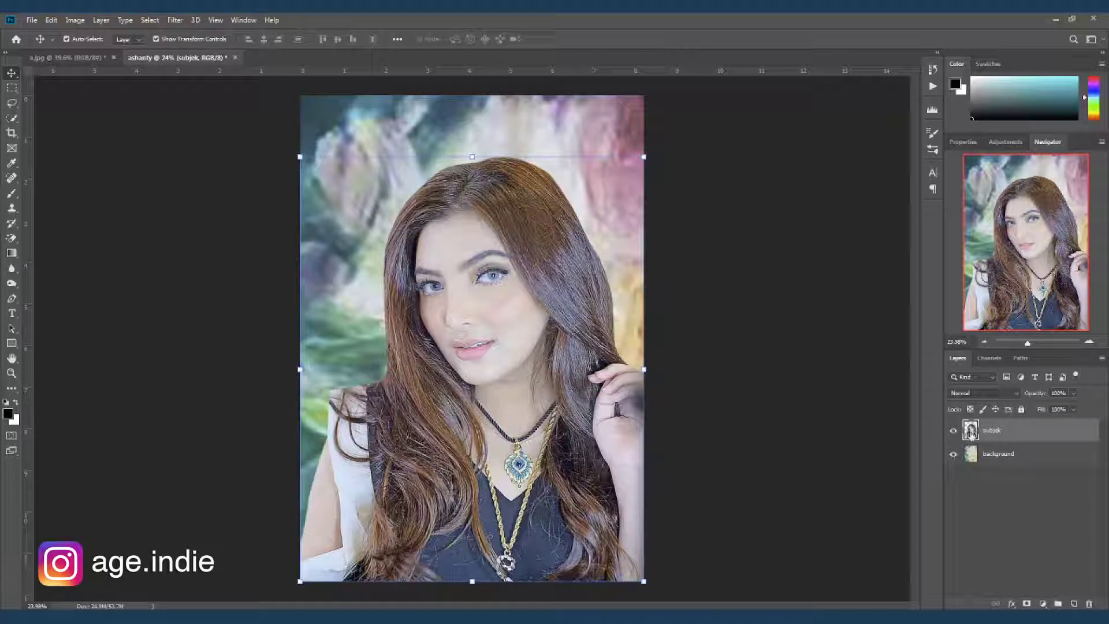
Step: Apply Match Color to the subjek layer, using the ashanty document as the source and its background layer as the reference
left_click(75, 20)
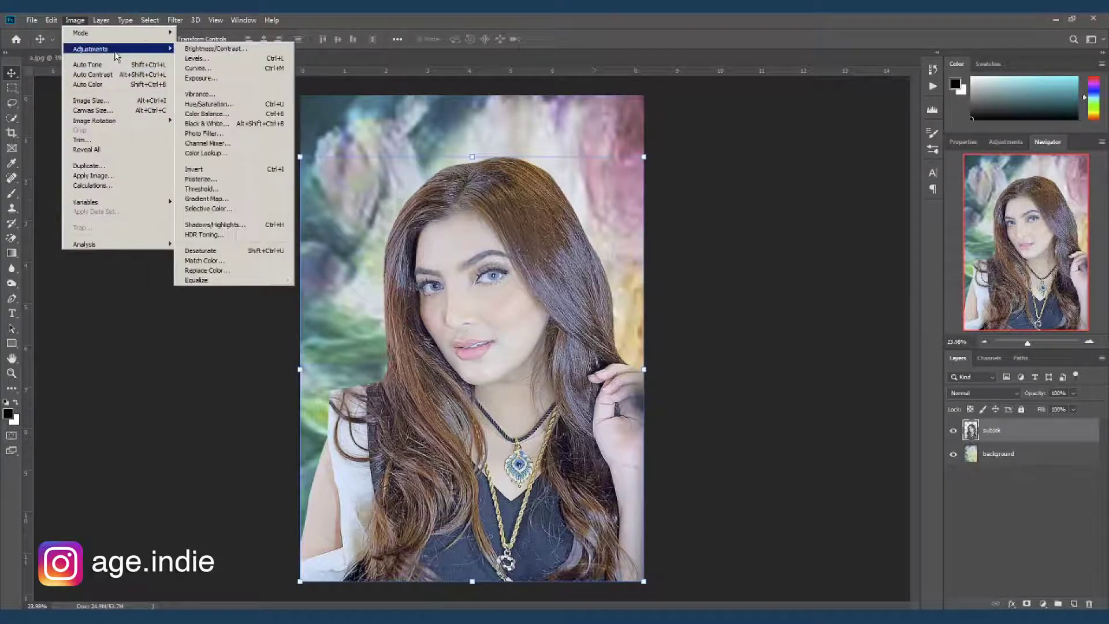
mouse_move(143, 52)
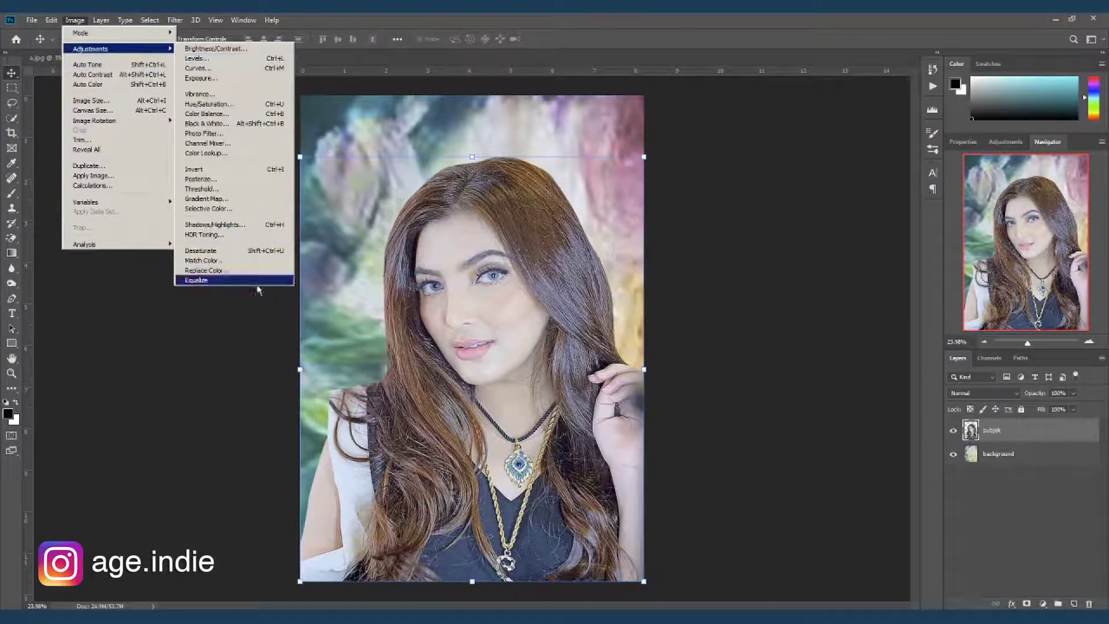
left_click(249, 263)
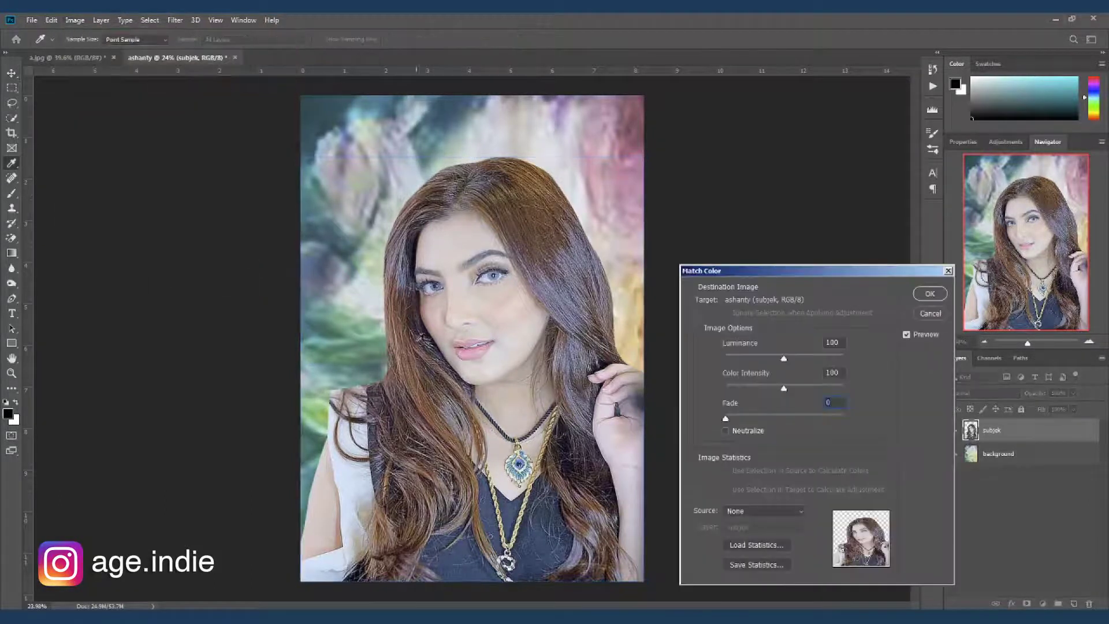
left_click(776, 512)
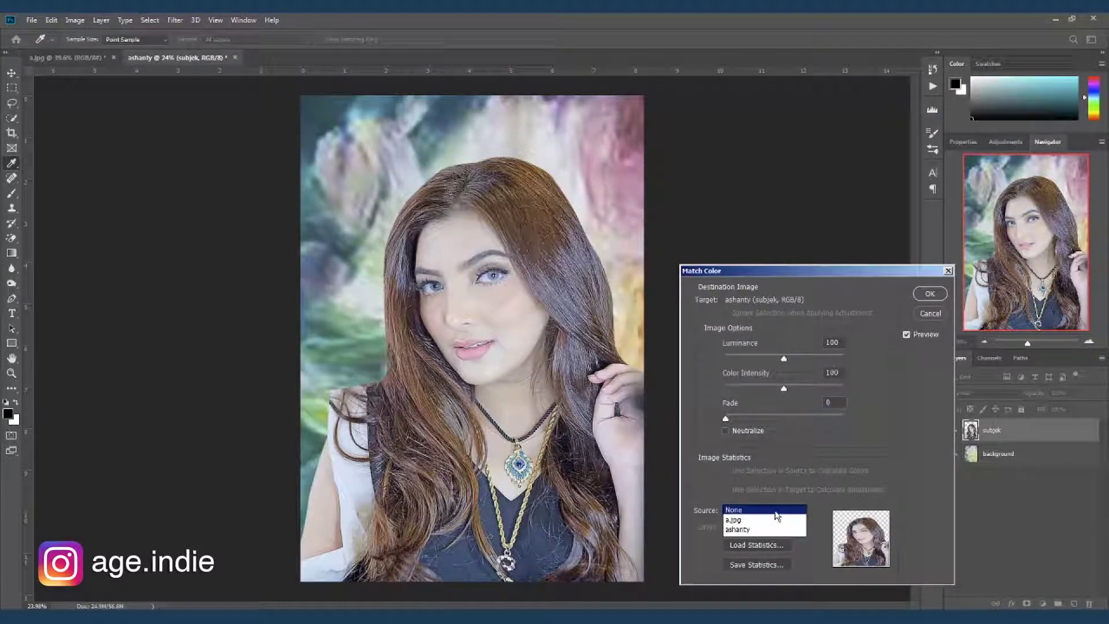
left_click(772, 530)
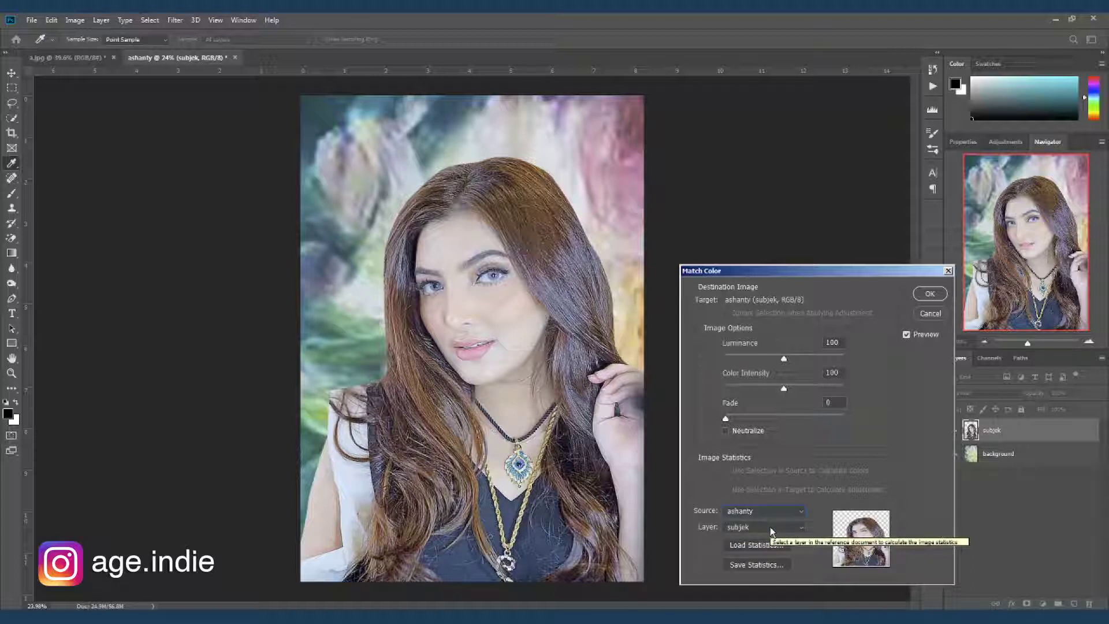
left_click(772, 527)
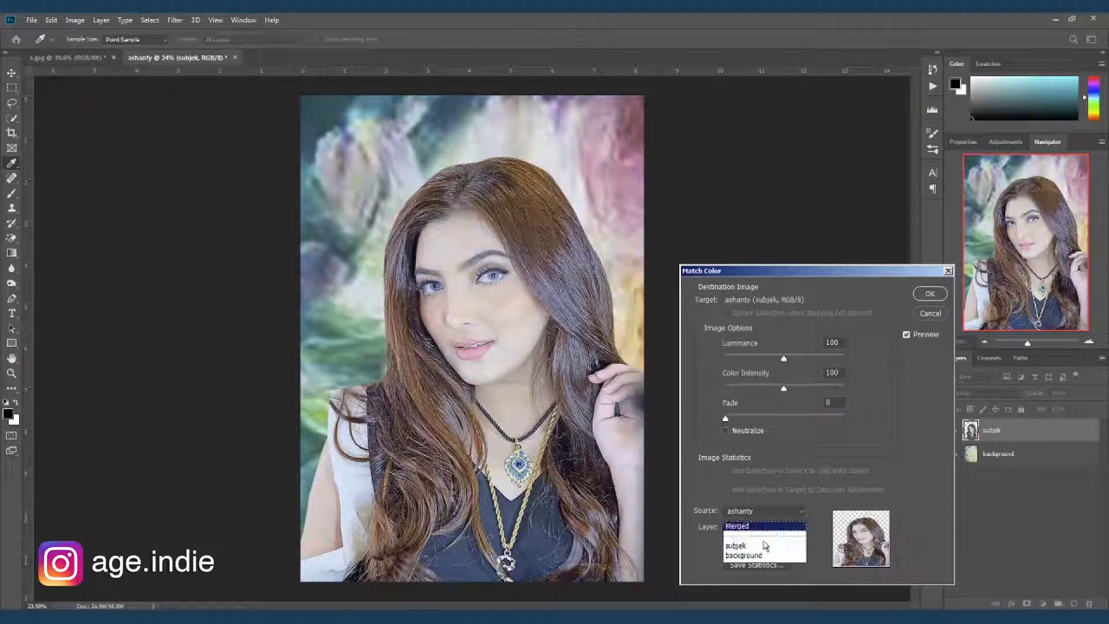
left_click(766, 555)
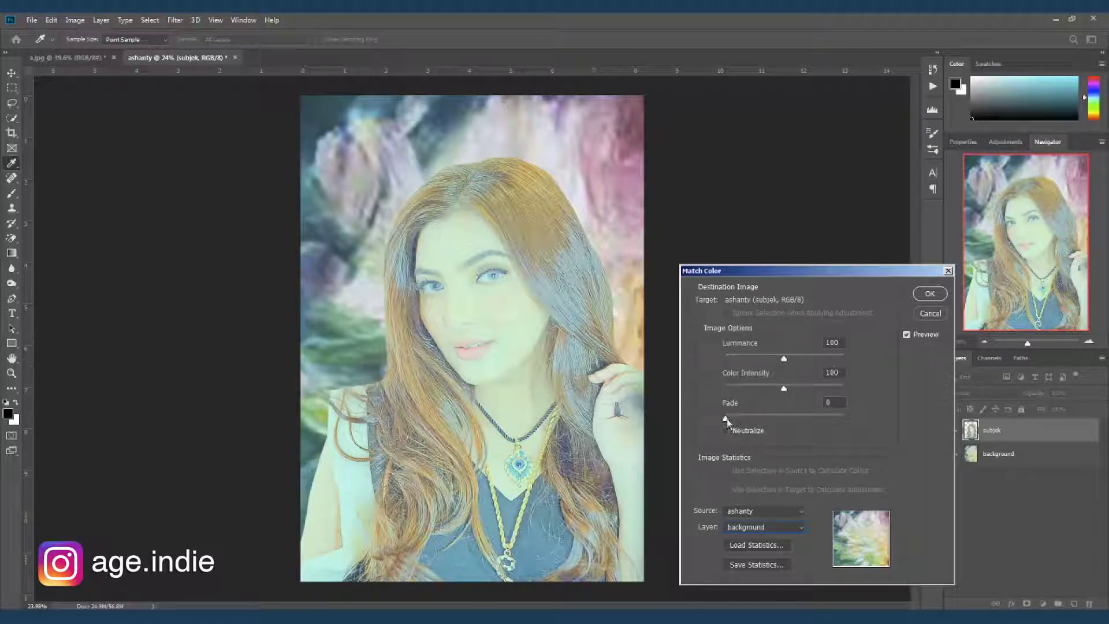
Step: Set the Match Color fade to 80 and apply the colour match to the portrait
left_click_drag(726, 425, 795, 427)
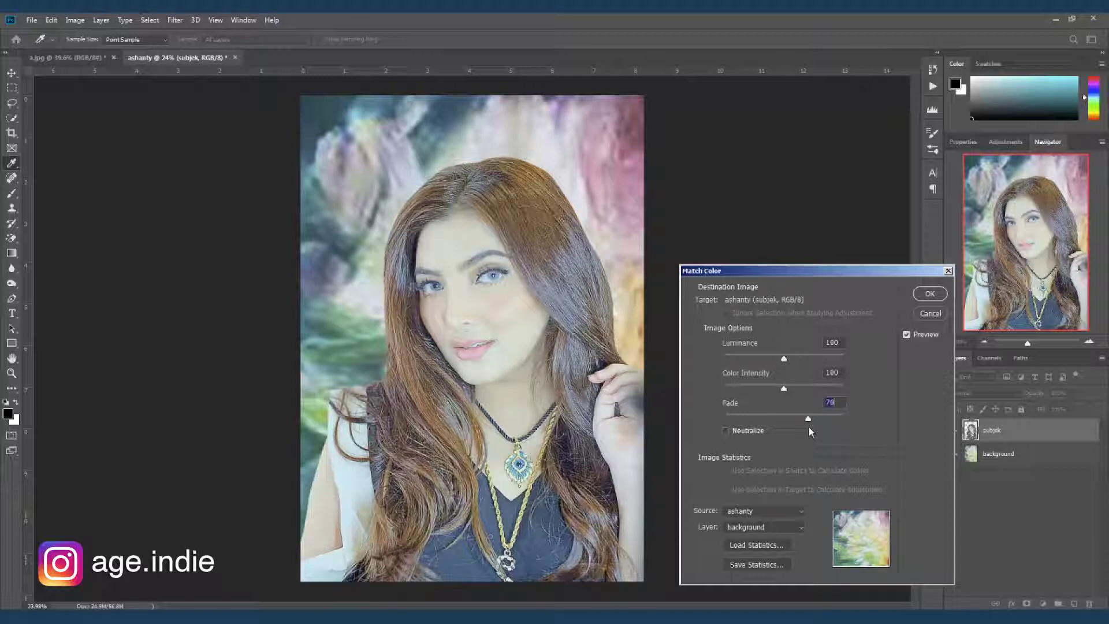
left_click_drag(818, 433, 889, 448)
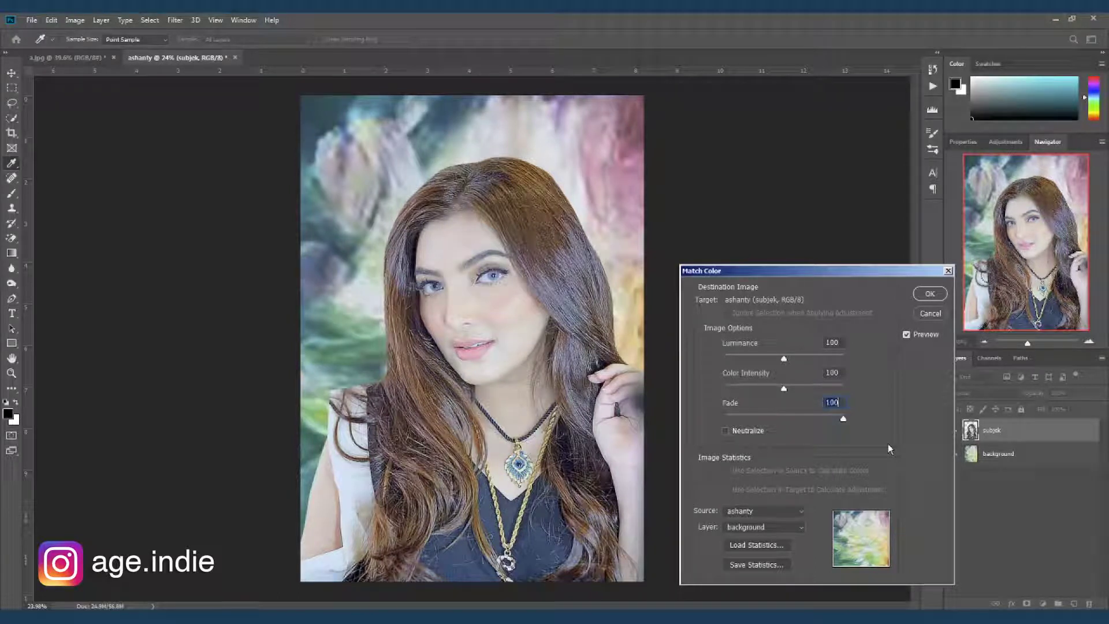
left_click_drag(847, 421, 782, 431)
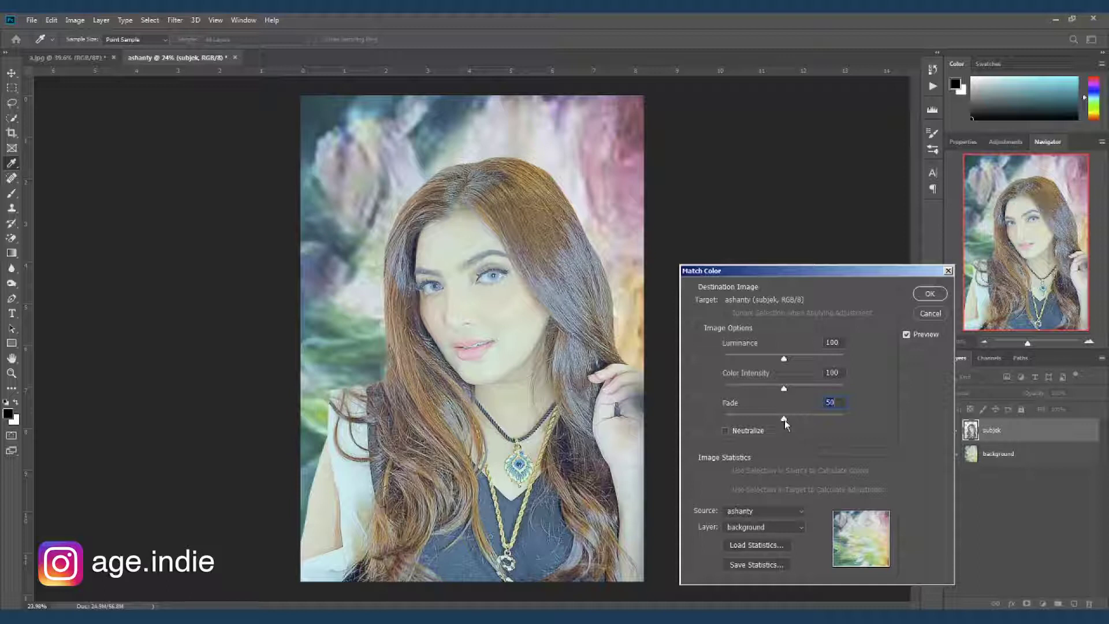
left_click_drag(784, 420, 813, 426)
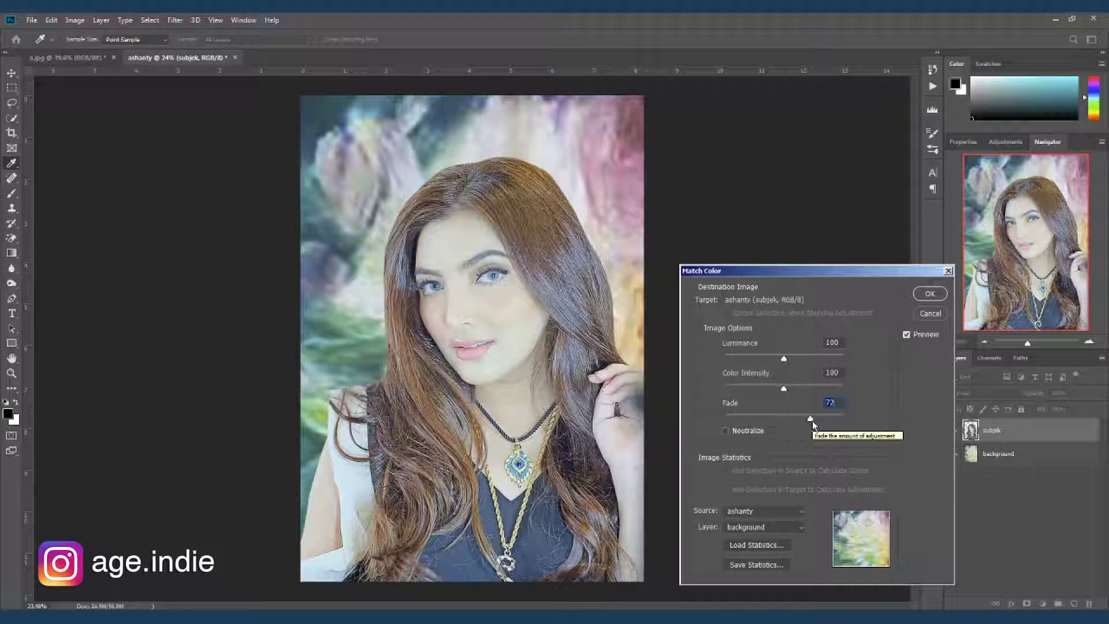
left_click_drag(813, 420, 817, 420)
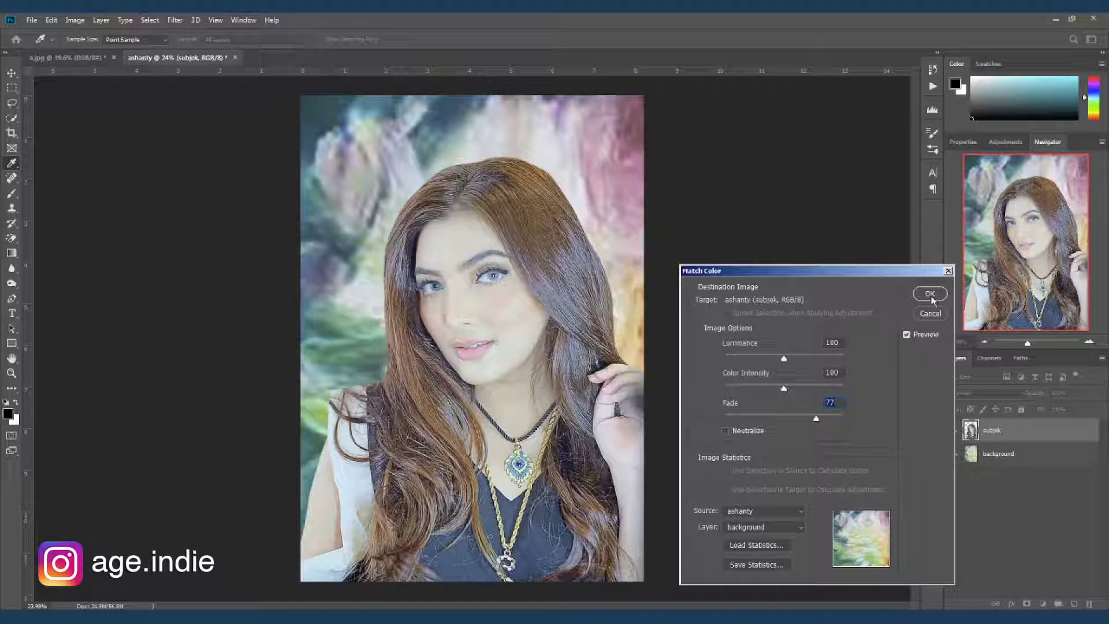
type("80")
left_click(930, 294)
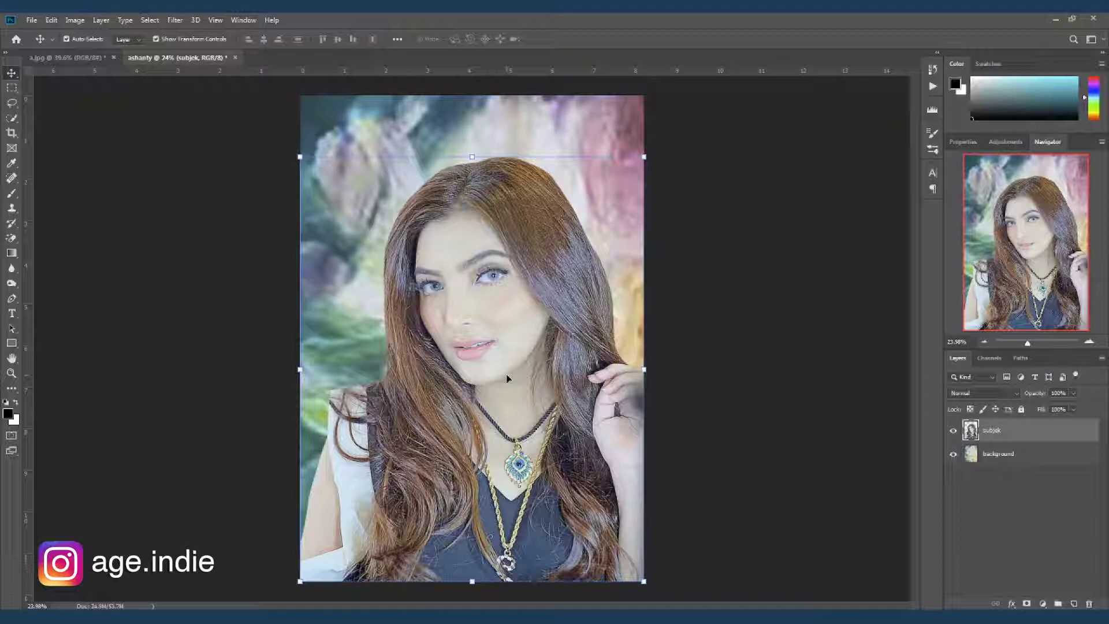
key("i")
key("ctrl+l")
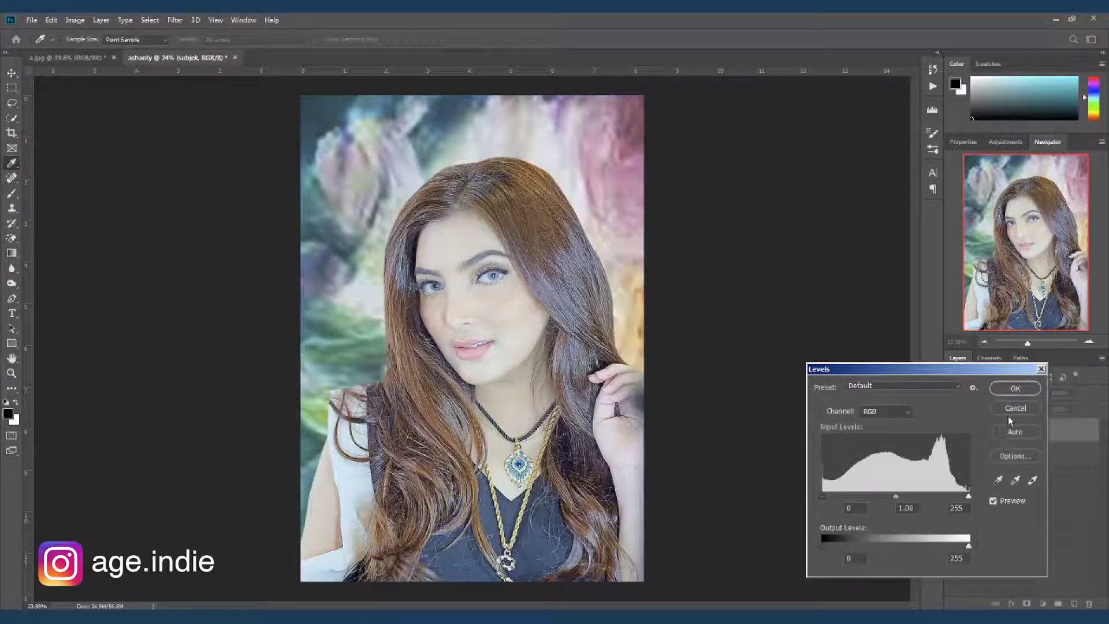
left_click(1011, 411)
key("v")
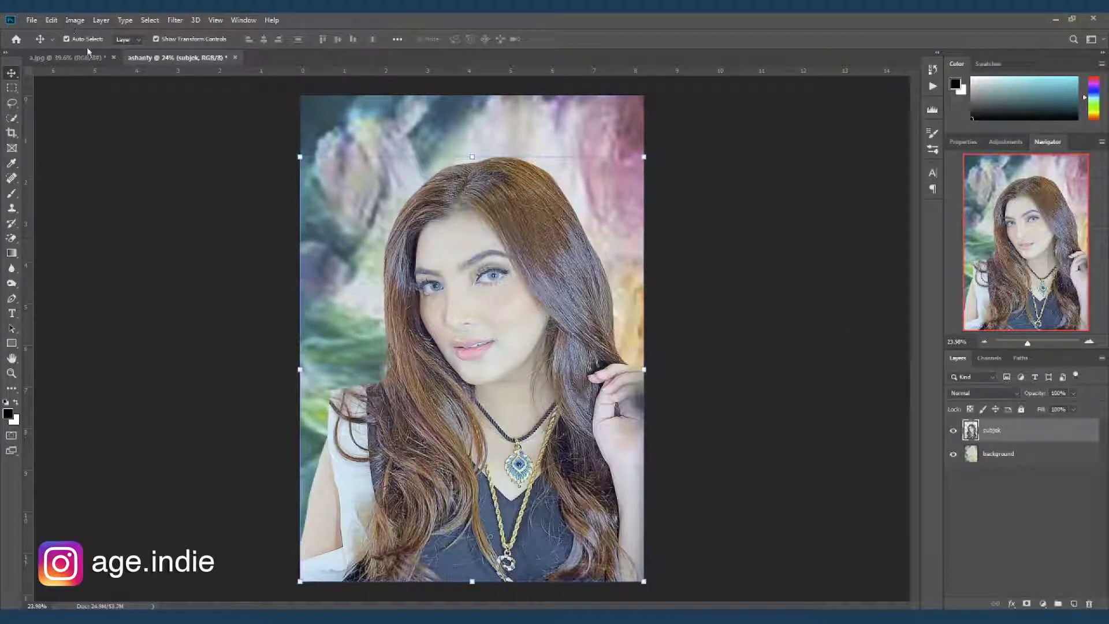
Step: Darken the subjek layer with Curves, setting the highlights to input 198, output 190, anchoring the shadows, and lowering midtone input 126 to 105
left_click(74, 24)
mouse_move(87, 51)
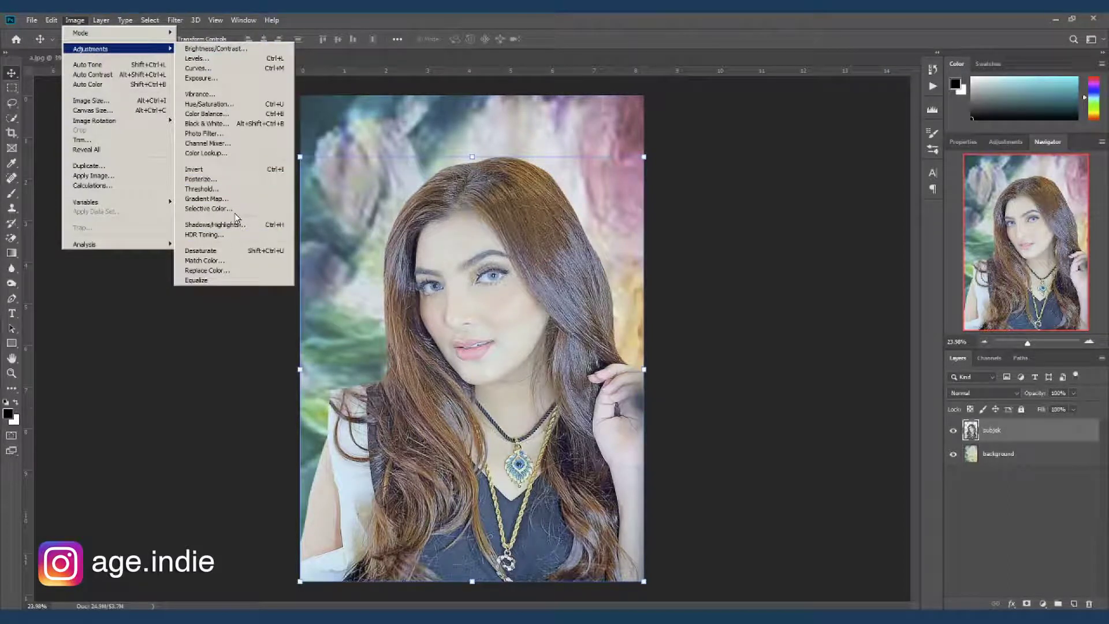
left_click(218, 71)
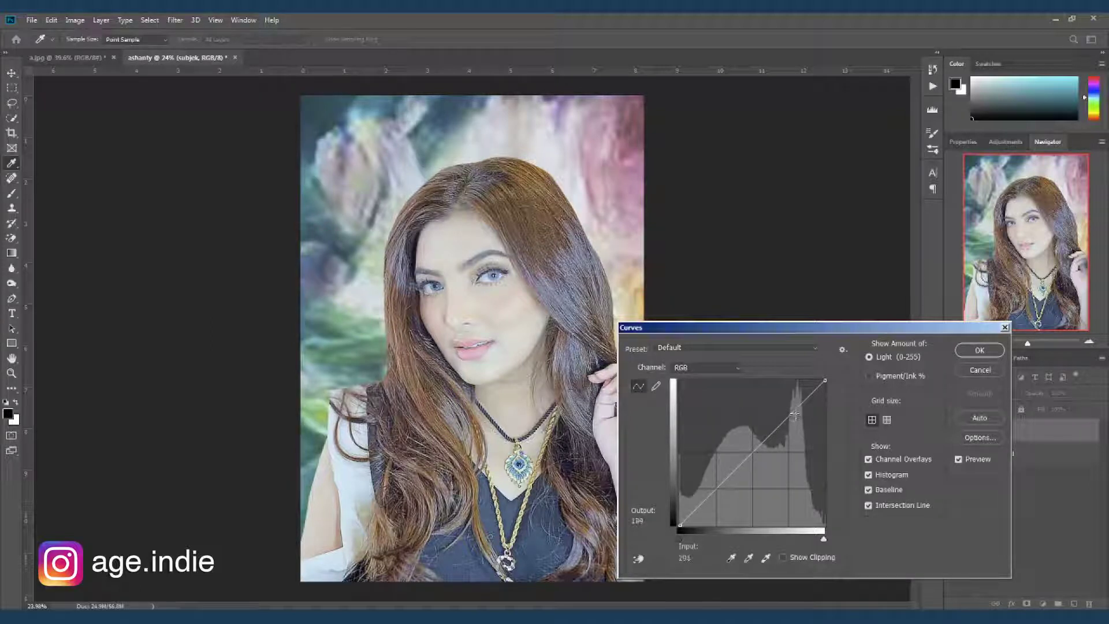
left_click(792, 415)
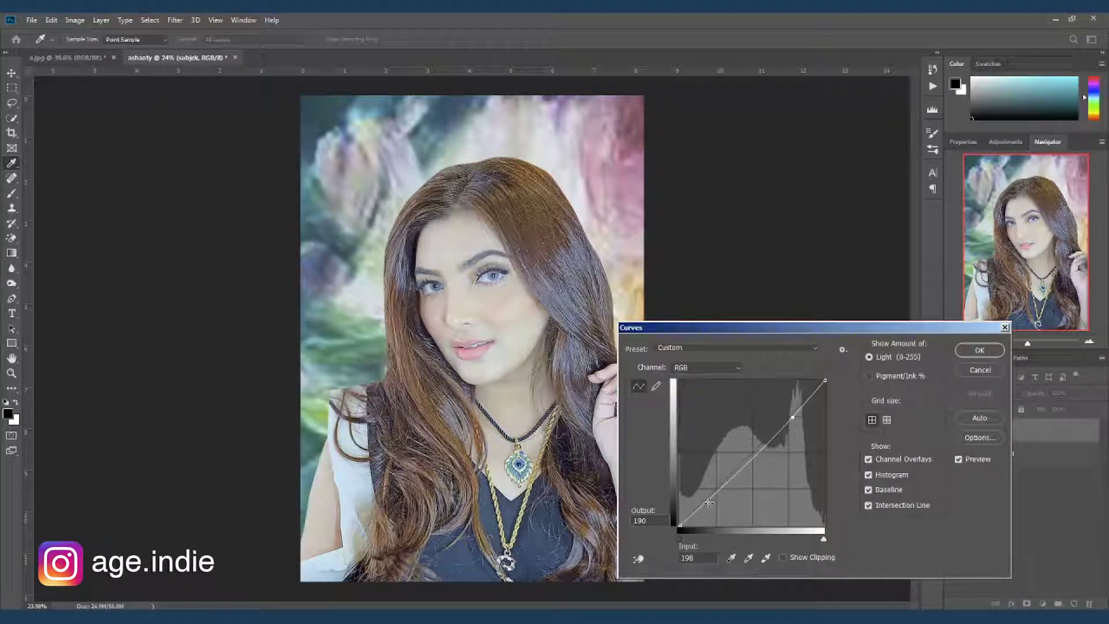
left_click(708, 501)
left_click_drag(708, 501, 709, 501)
left_click_drag(745, 467, 751, 465)
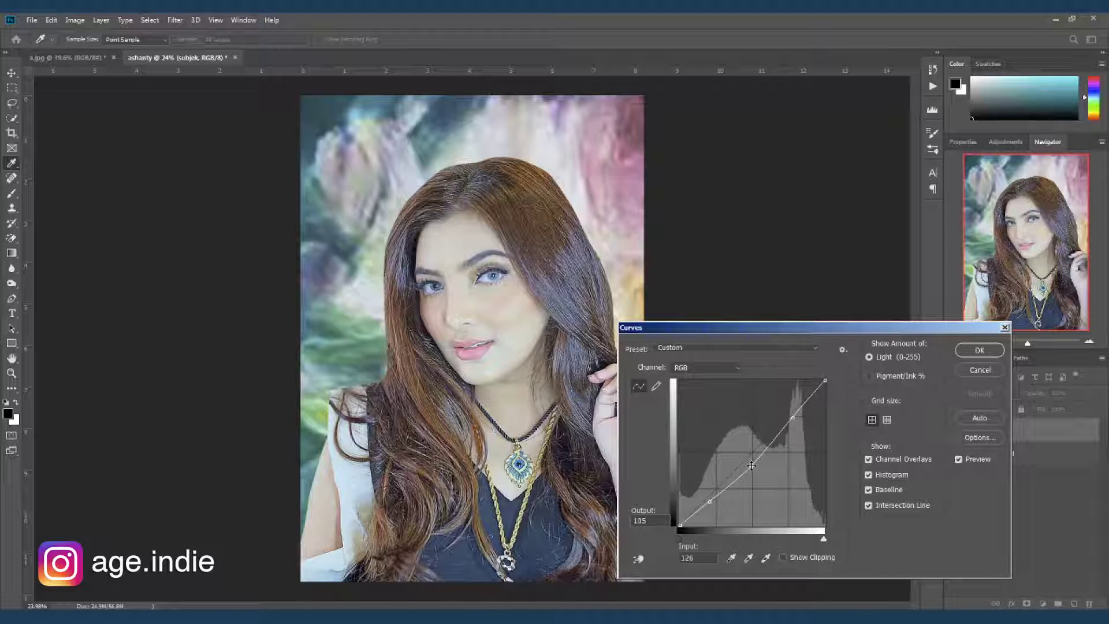
left_click(980, 350)
key("v")
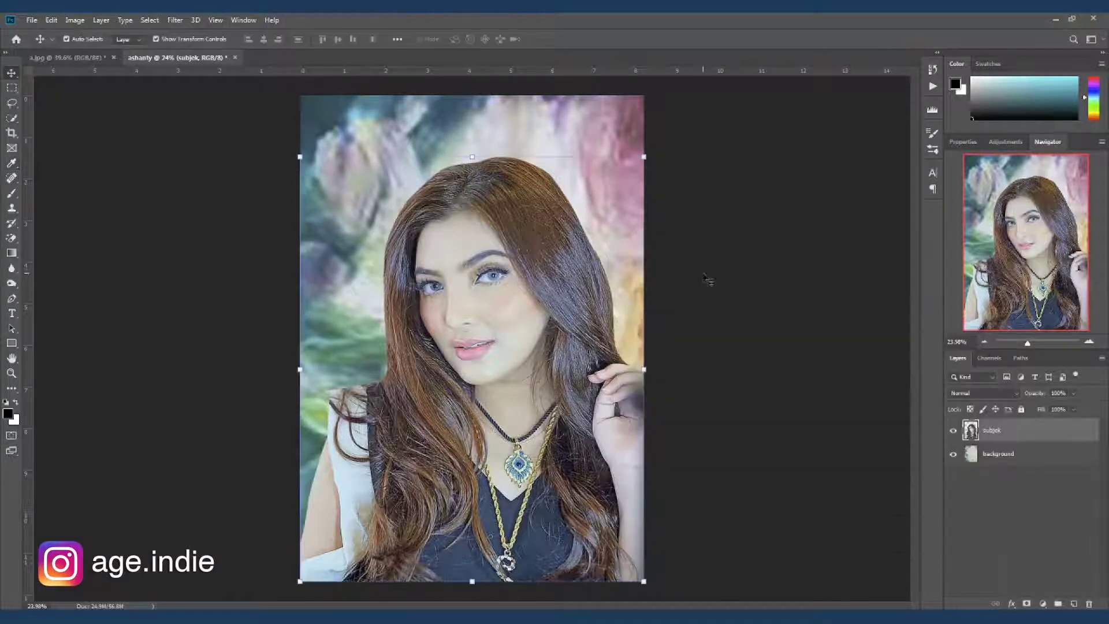
Step: Apply Levels to the subjek layer with black input at 13 and white input at 245, and deselect the layer
left_click(74, 21)
mouse_move(96, 52)
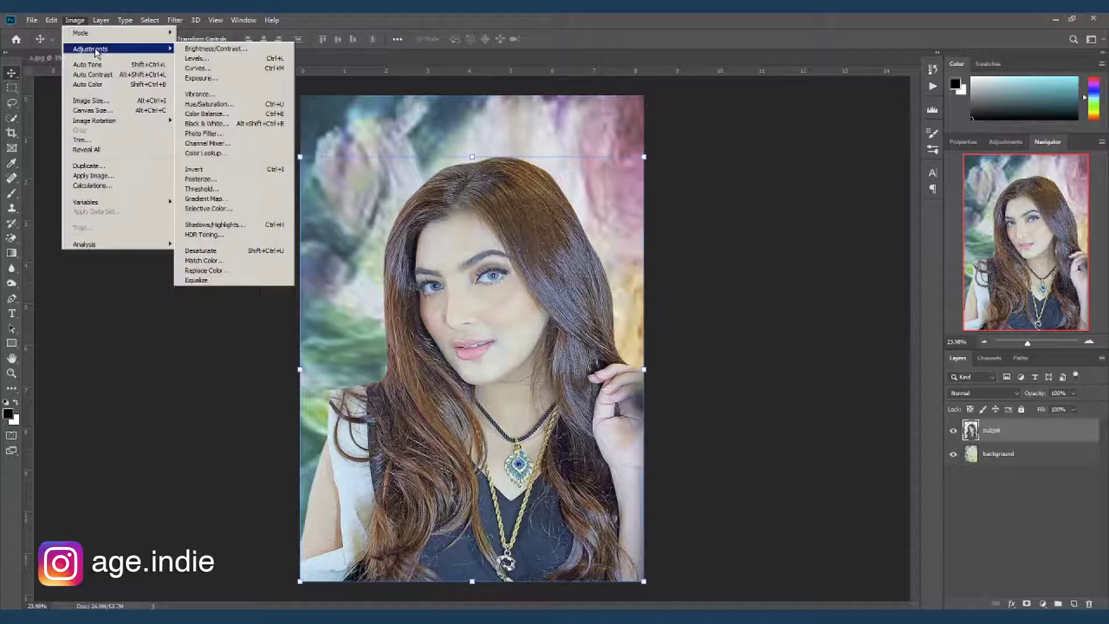
left_click(230, 60)
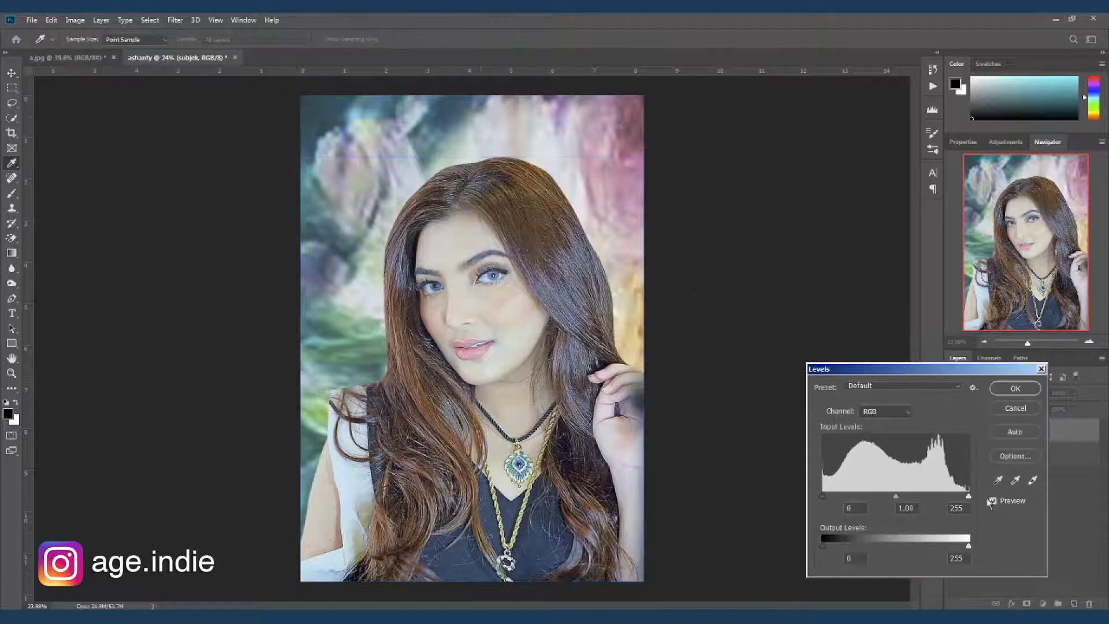
left_click_drag(969, 497, 963, 495)
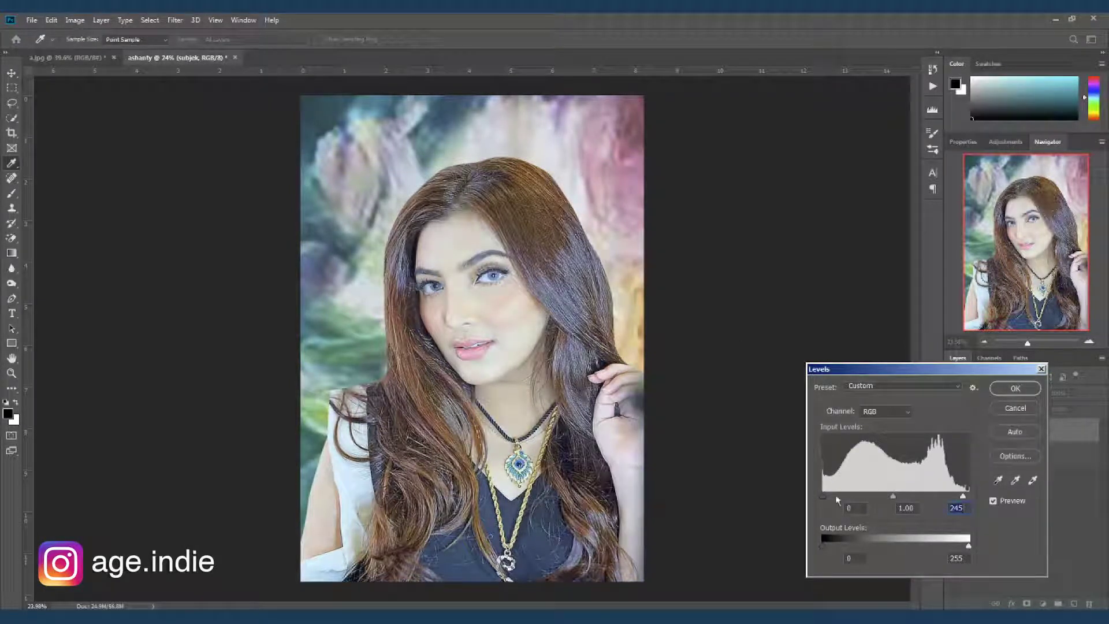
left_click_drag(819, 497, 826, 495)
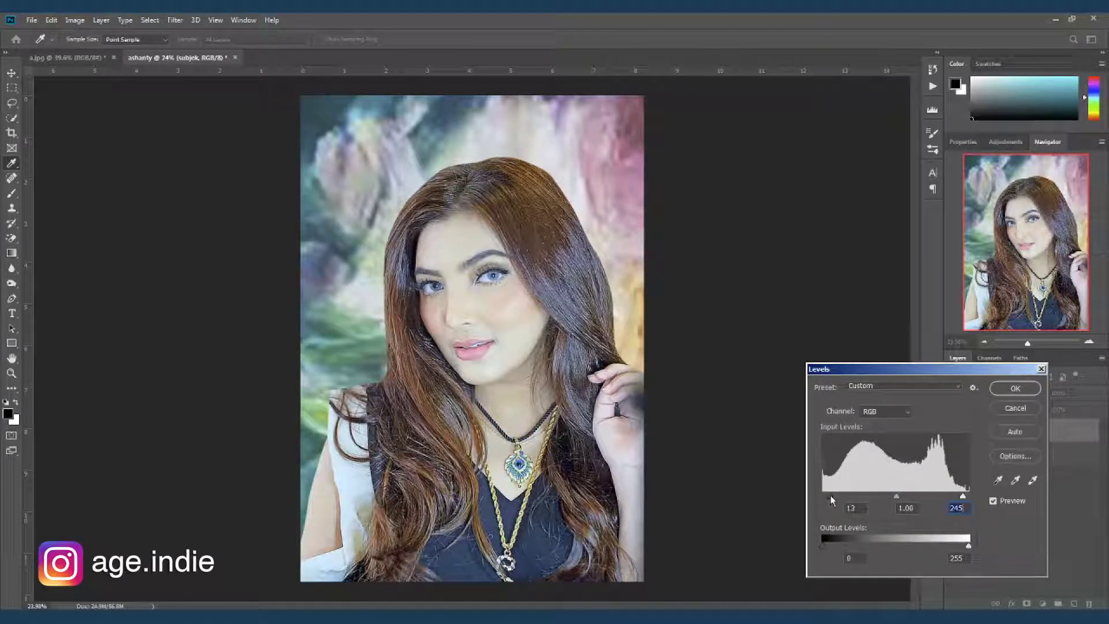
left_click(1015, 388)
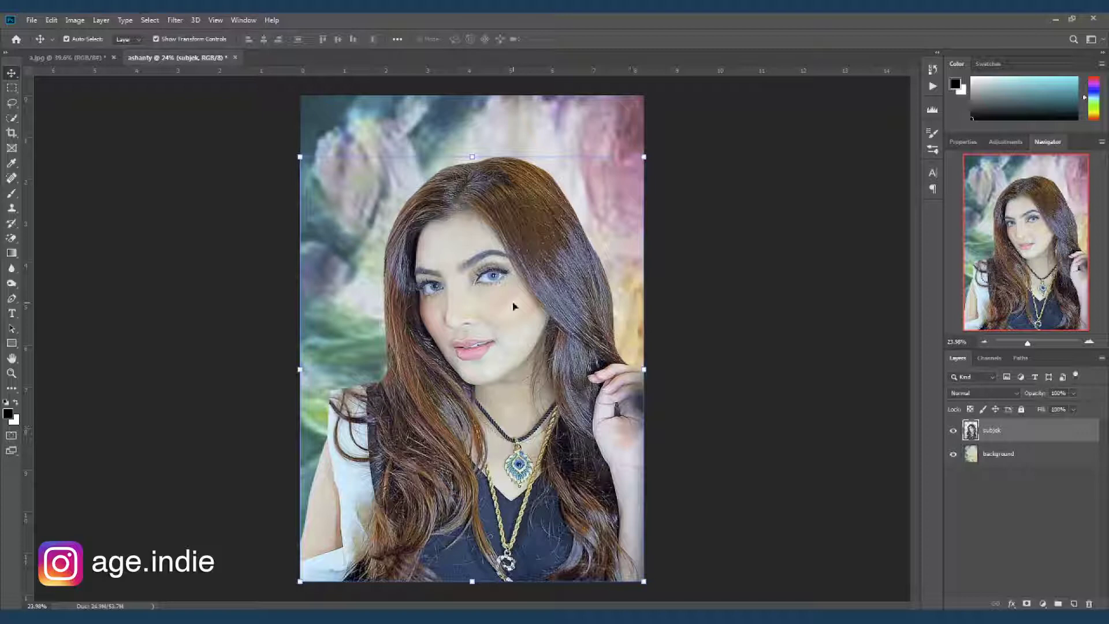
left_click(717, 284)
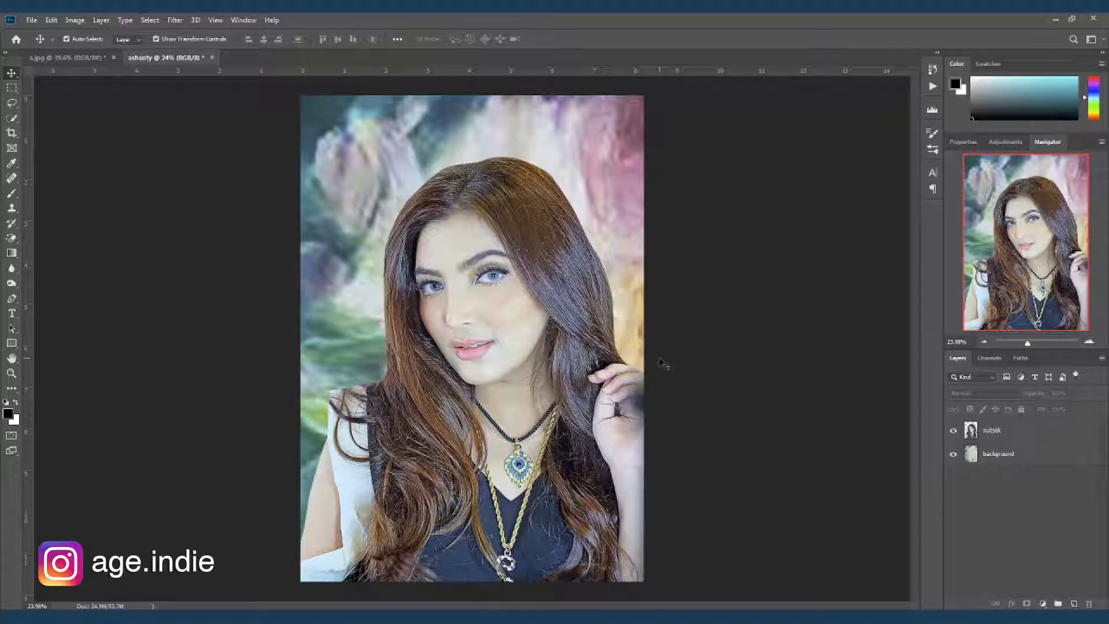
Step: Add a new layer above subjek, set its blend mode to Overlay, and clip it to the subjek layer
left_click(975, 434)
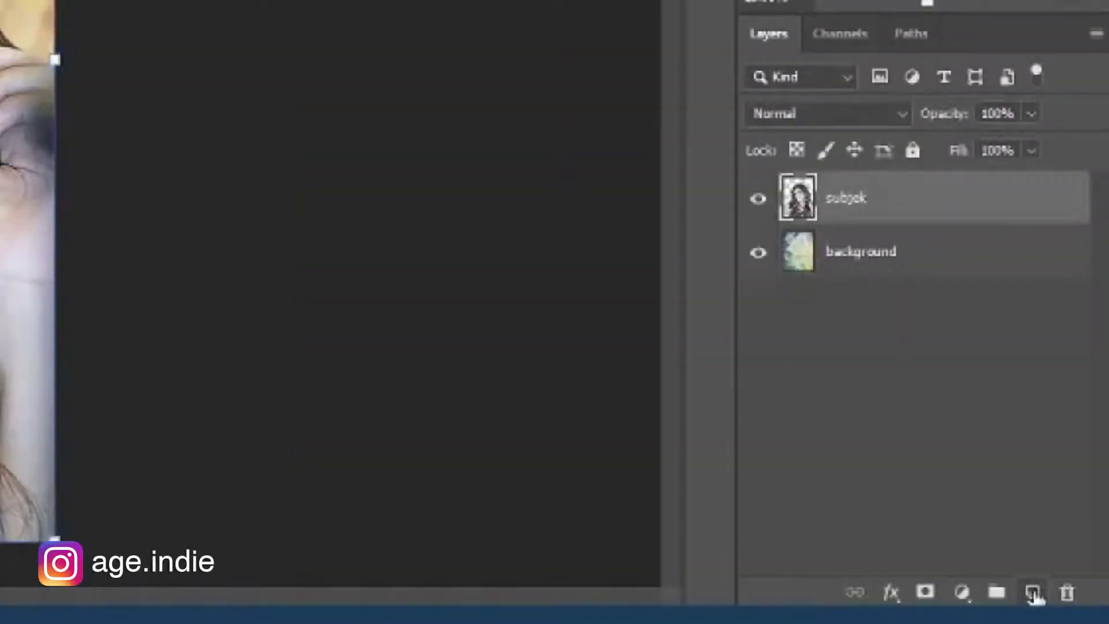
left_click(1033, 594)
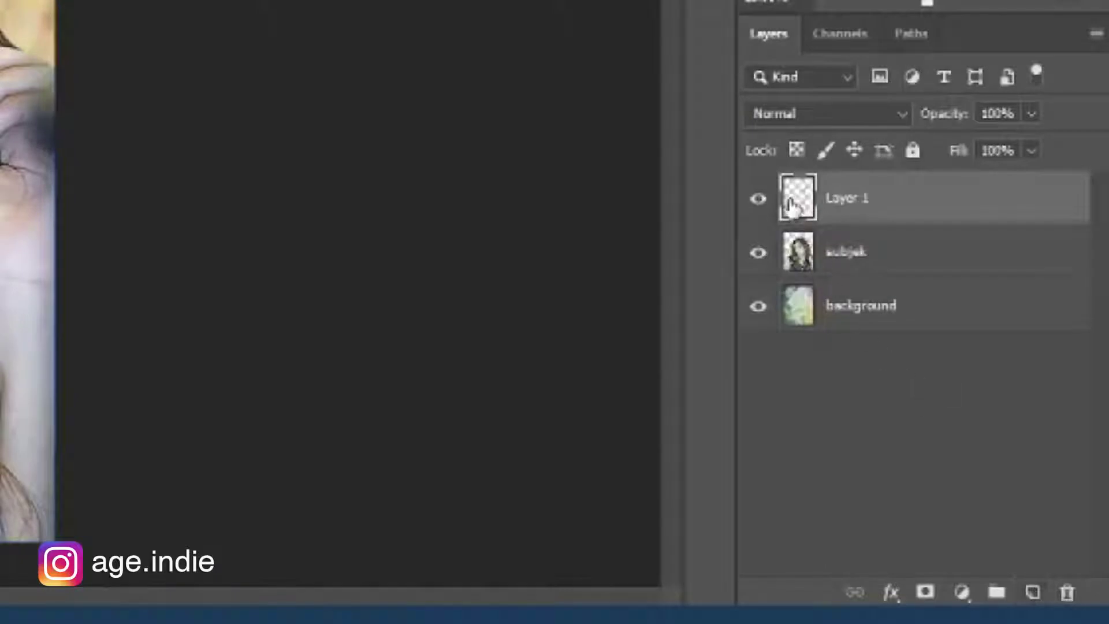
left_click(862, 117)
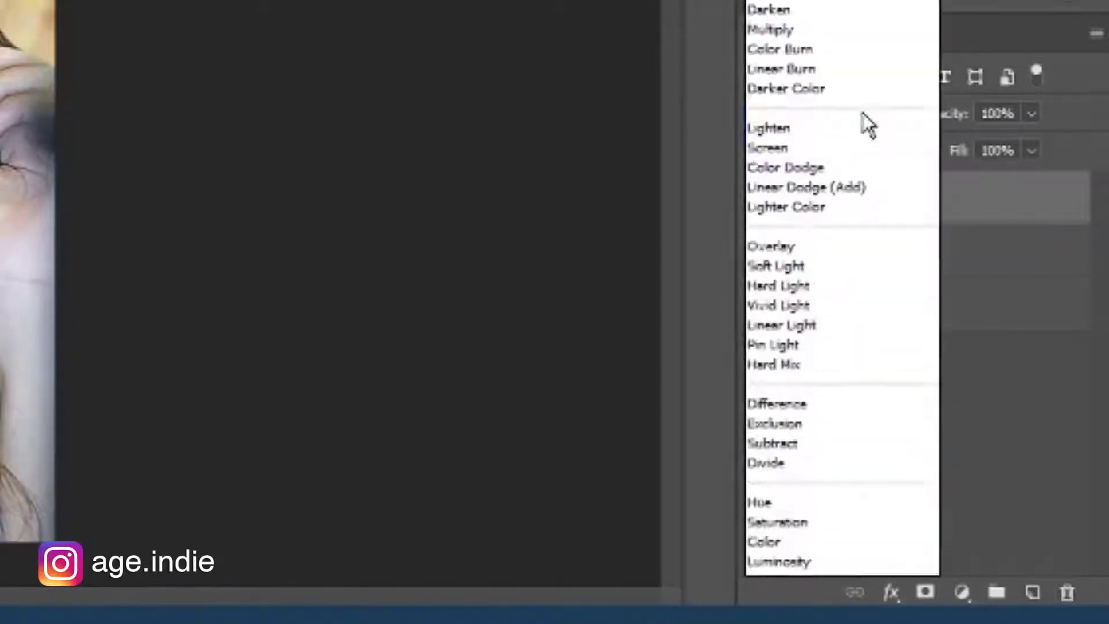
left_click(833, 253)
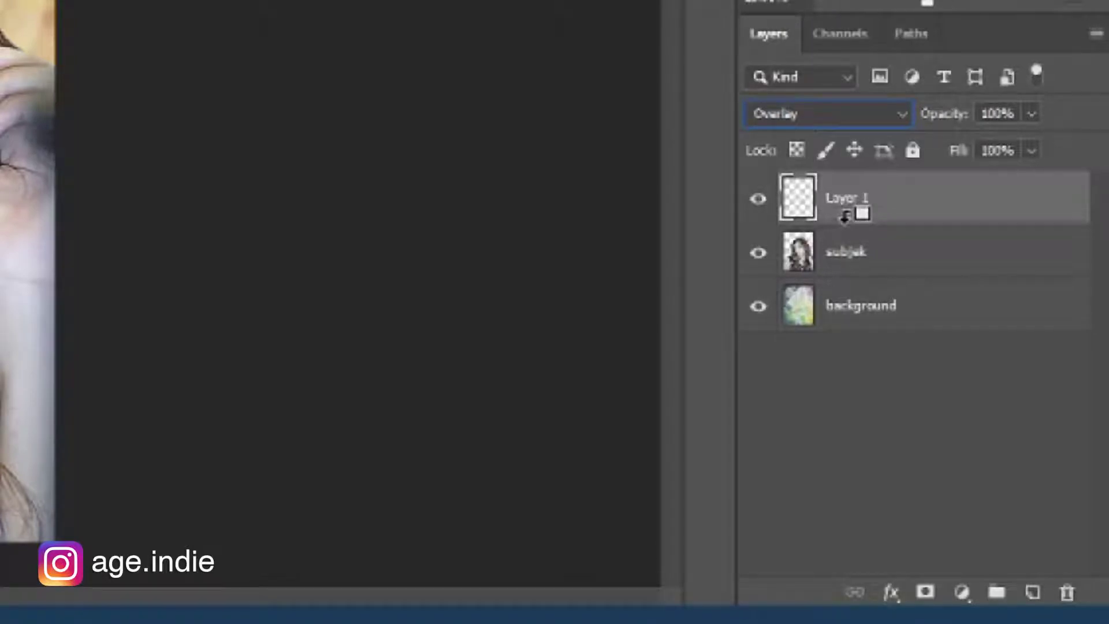
left_click(844, 216, "alt")
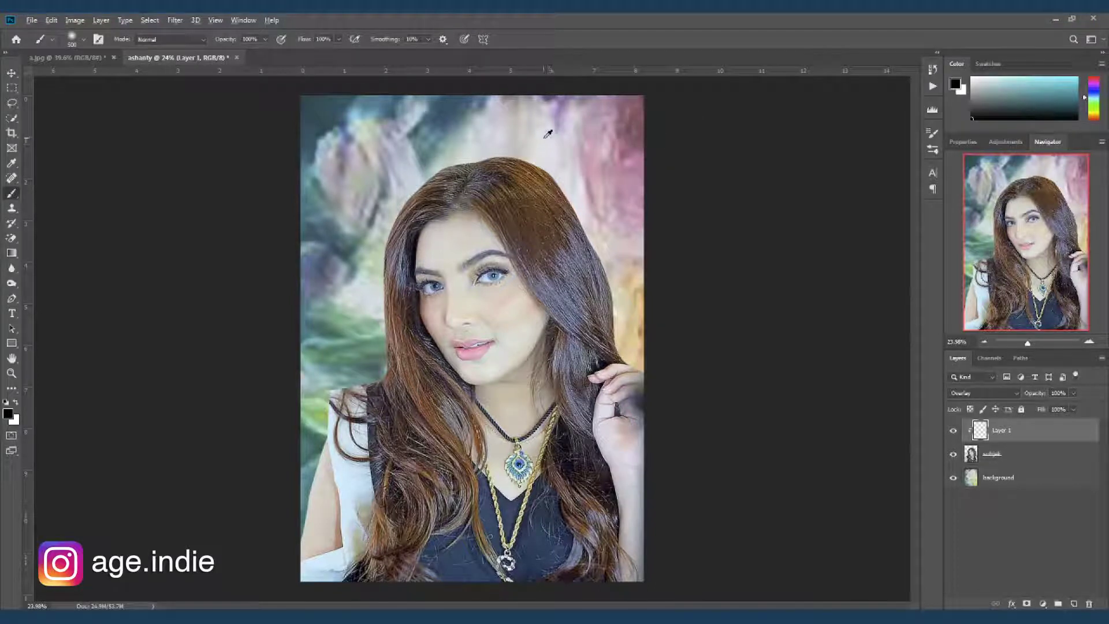
Step: Sample the muted pink from the painting's upper-right area and brush it over the portrait's adjacent hair edge and hand on the clipped Overlay layer
left_click(634, 135, "alt")
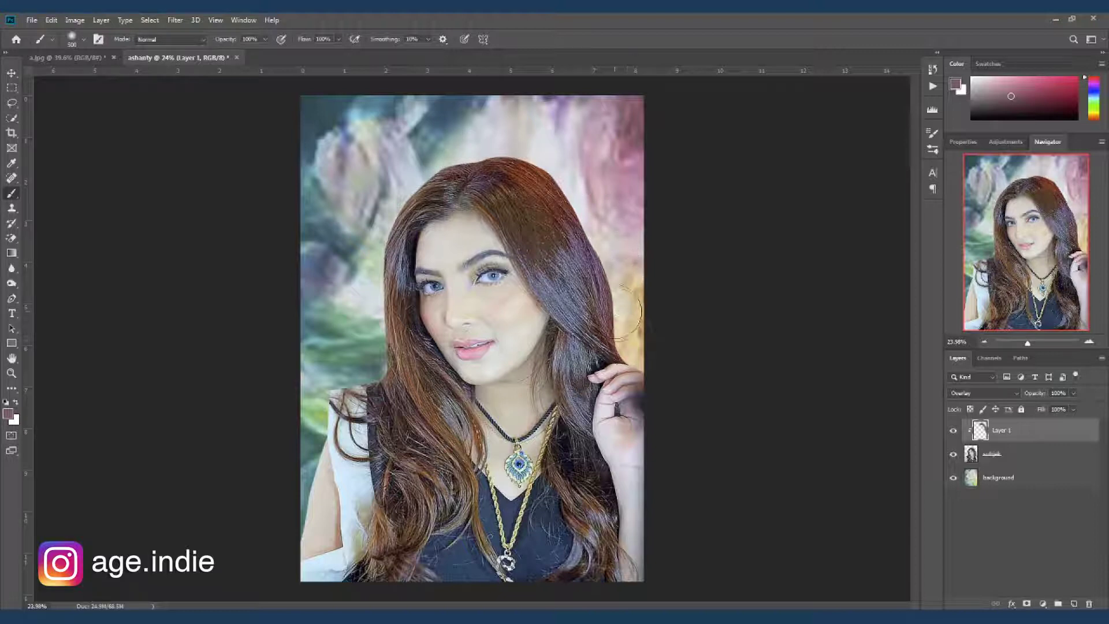
left_click_drag(646, 387, 662, 485)
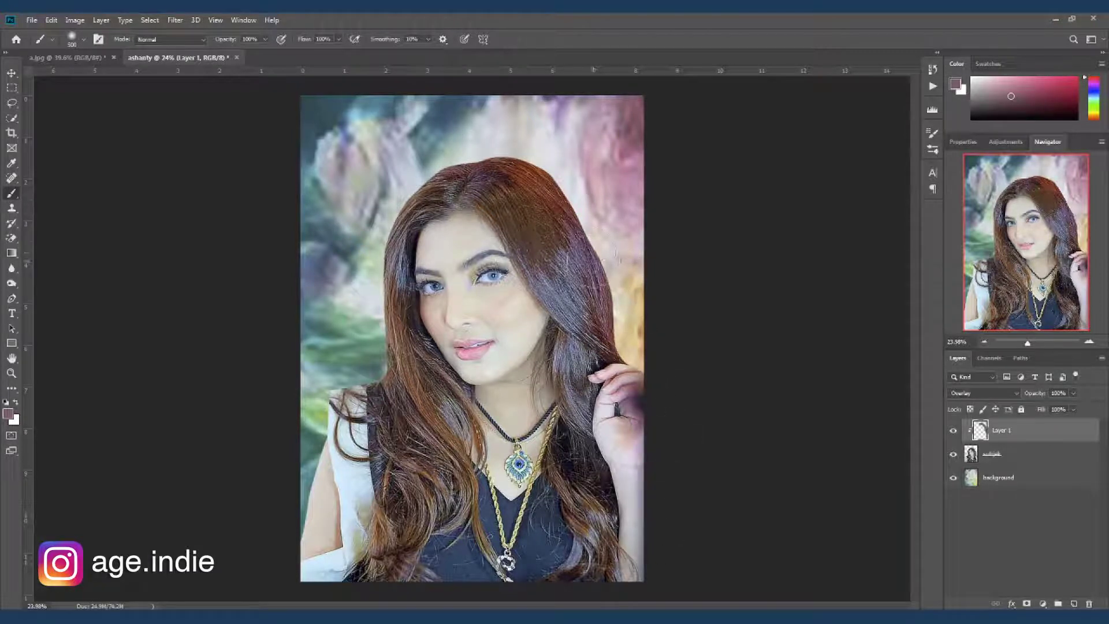
key("v")
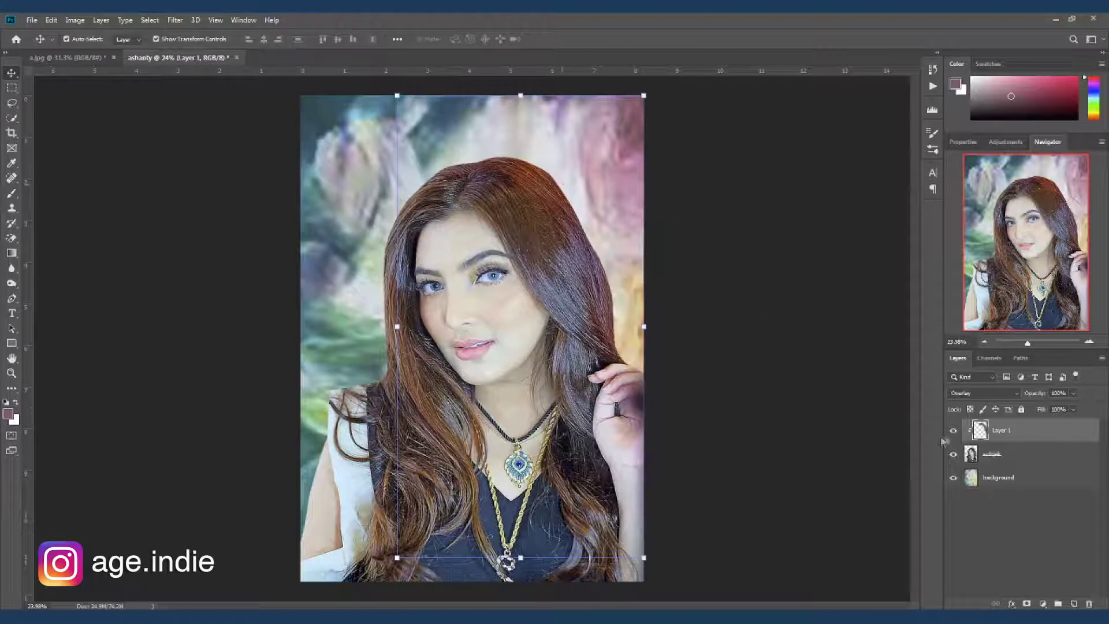
scroll(554, 231, "up", 2)
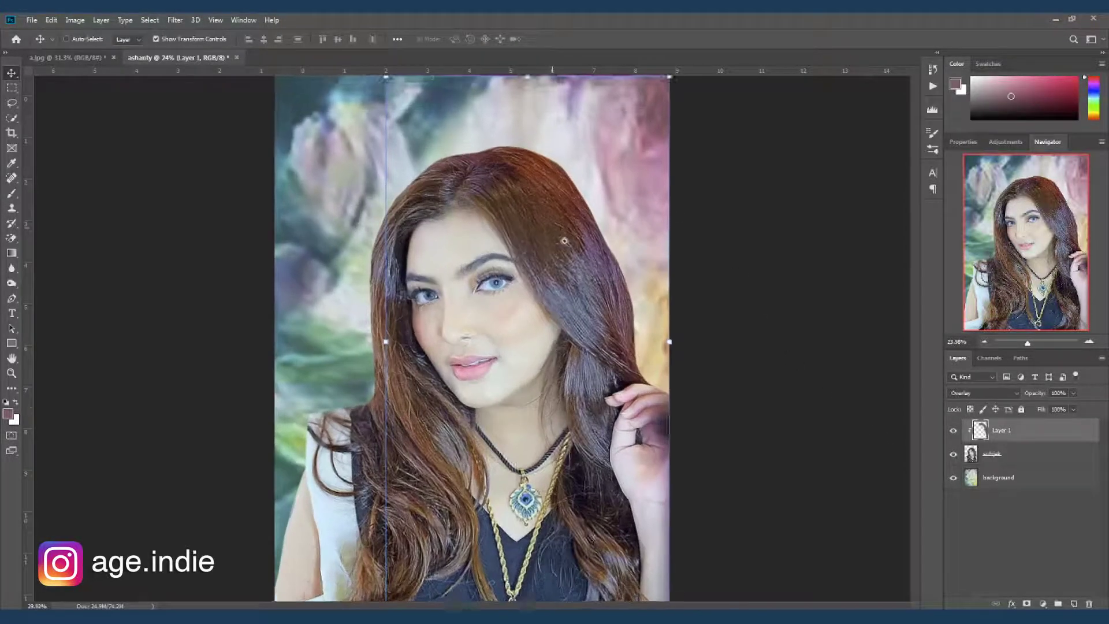
Step: Brush the sampled pink with a smaller brush over the jaw and neck shadow, the inner hair strands beside the neck, and the hand's outer edge
key("b")
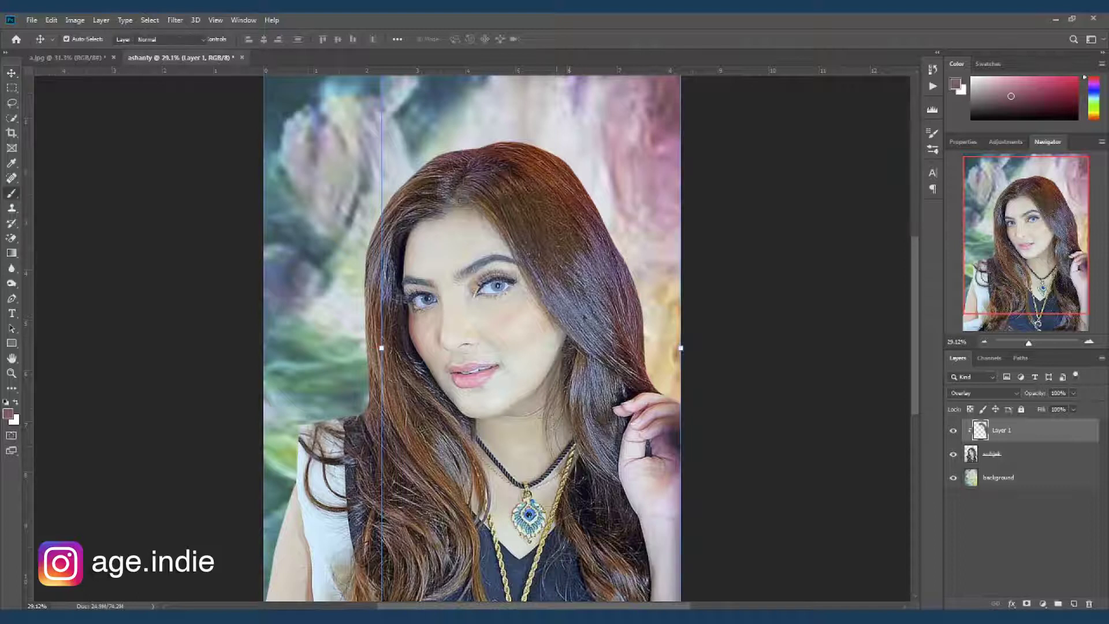
key("bracketleft")
key("bracketleft")
key("bracketleft")
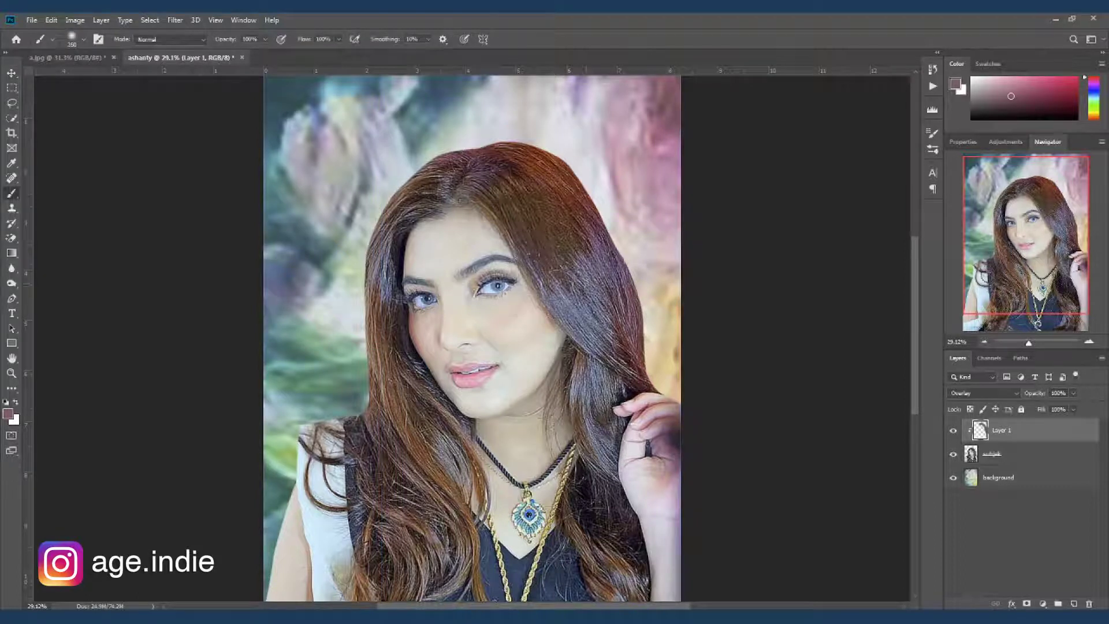
mouse_move(552, 327)
left_mouse_down()
mouse_move(558, 344)
mouse_move(520, 399)
left_mouse_up()
left_click_drag(530, 380, 506, 403)
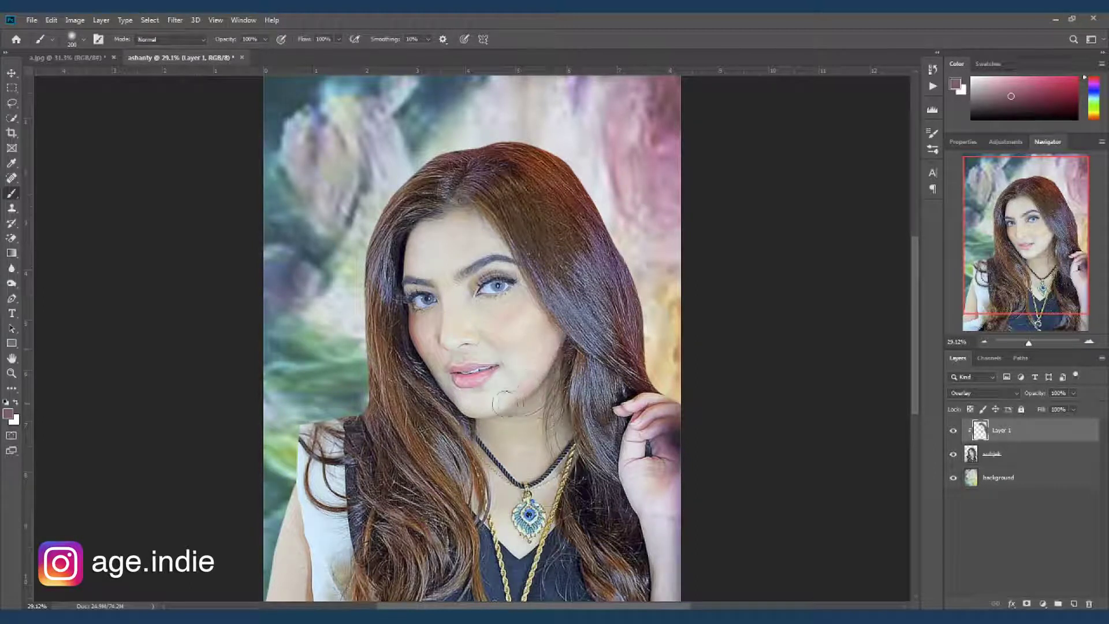
left_click_drag(562, 383, 590, 465)
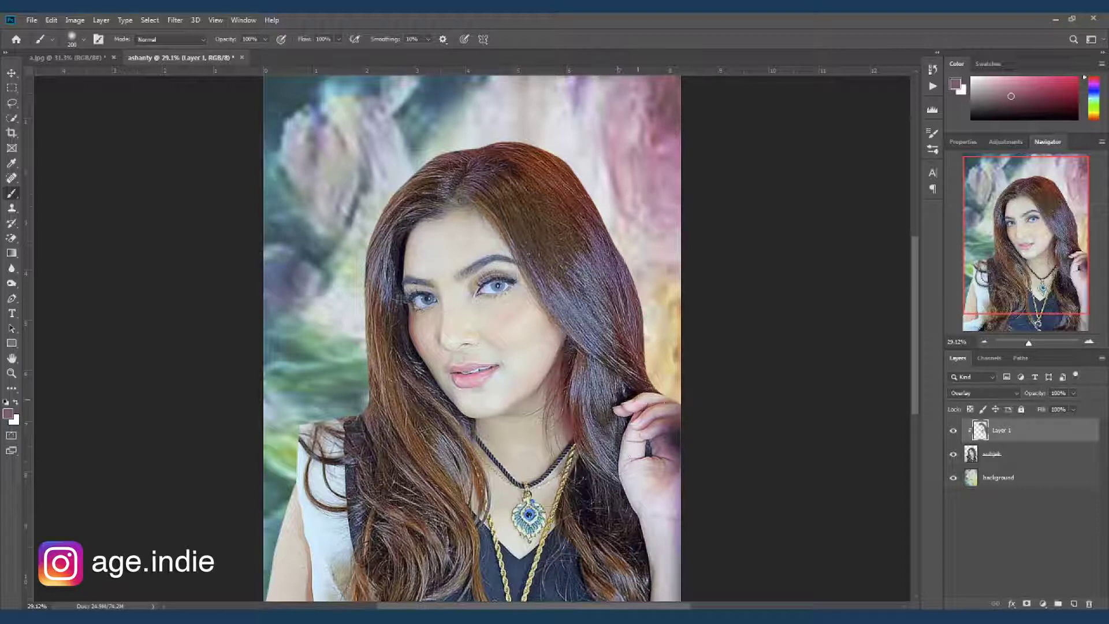
left_click_drag(691, 422, 671, 427)
Step: Sample the dark teal from the painting's upper-left area and brush it with a larger brush down the adjacent hair edge and shoulder
left_click(322, 110, "alt")
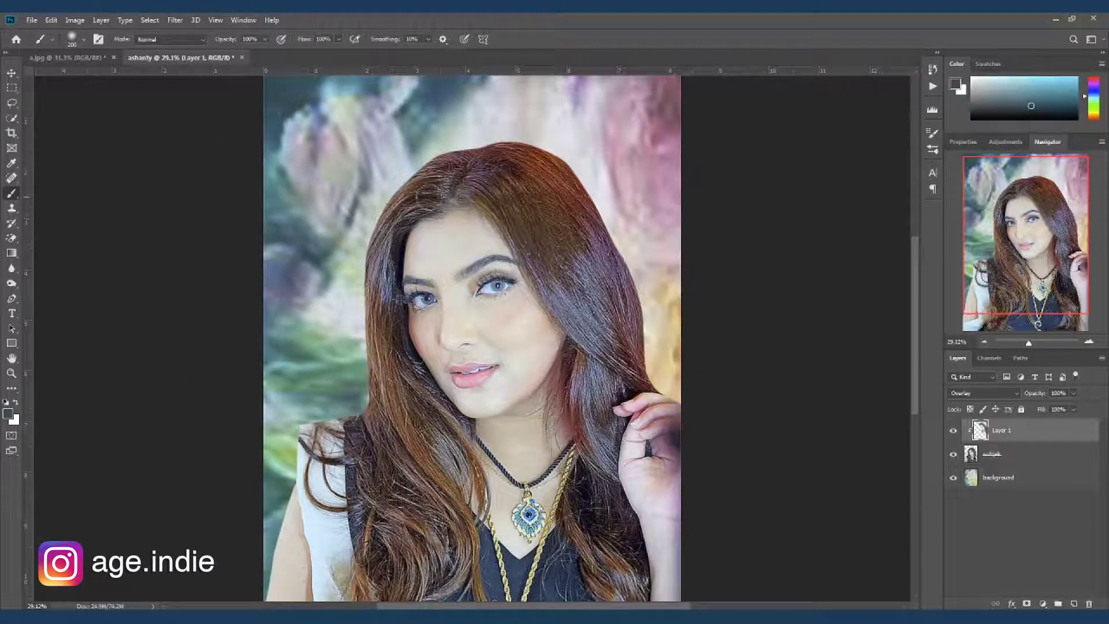
key("bracketright")
key("bracketright")
key("bracketright")
key("bracketright")
mouse_move(439, 131)
left_mouse_down()
mouse_move(374, 203)
mouse_move(359, 383)
mouse_move(346, 384)
mouse_move(345, 416)
mouse_move(304, 439)
mouse_move(279, 507)
mouse_move(286, 584)
left_mouse_up()
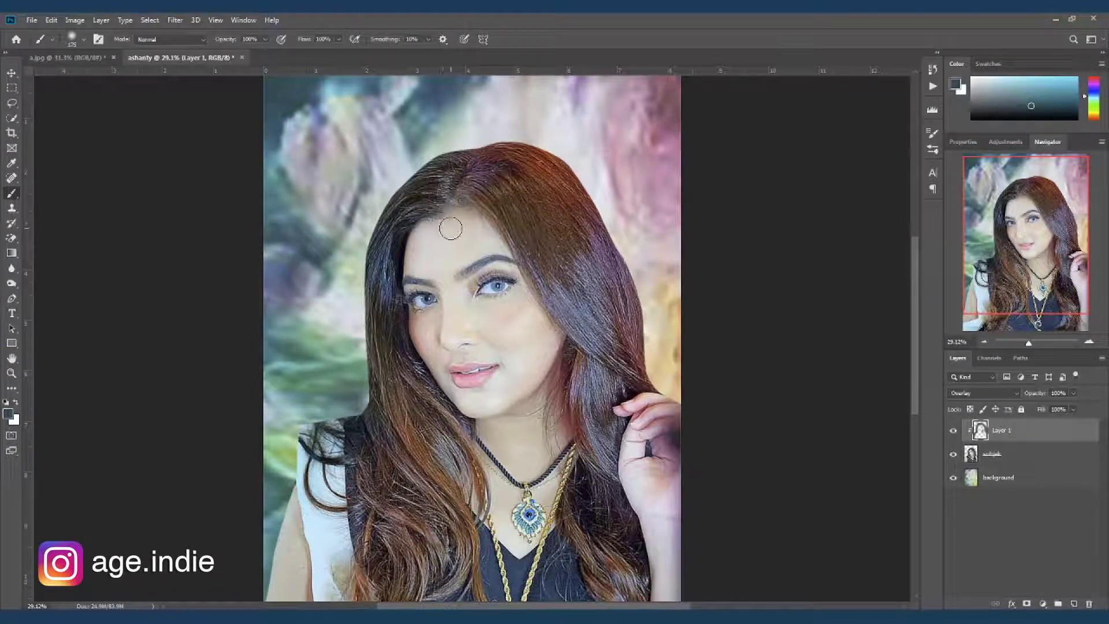
Step: Enlarge the brush, lower its opacity, and softly paint the teal over the forehead's hairline, the lower hair and clothing, and the hand's edge
key("bracketright")
key("bracketright")
left_click(267, 40)
left_click(473, 19)
mouse_move(425, 208)
left_mouse_down()
mouse_move(405, 245)
mouse_move(466, 227)
left_mouse_up()
mouse_move(416, 223)
left_mouse_down()
mouse_move(422, 203)
mouse_move(398, 305)
mouse_move(477, 509)
mouse_move(384, 502)
mouse_move(404, 566)
mouse_move(364, 569)
mouse_move(590, 517)
mouse_move(624, 522)
mouse_move(633, 448)
mouse_move(659, 590)
left_mouse_up()
left_click_drag(414, 451, 416, 498)
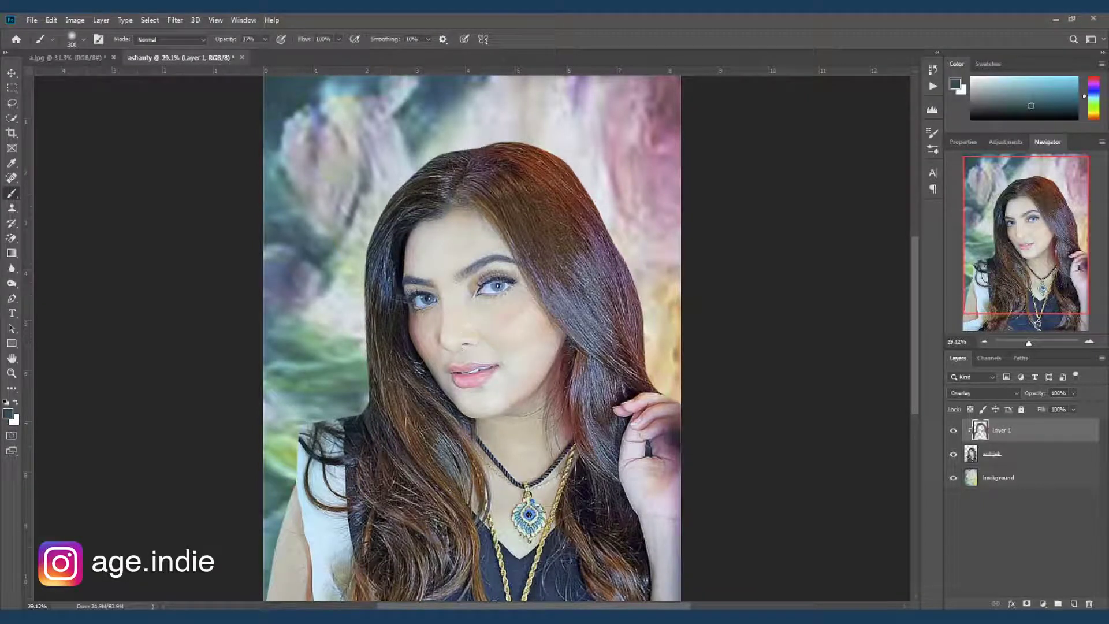
left_click_drag(666, 435, 678, 433)
Step: Compare the portrait with and without the tint by toggling the visibility of the clipped Overlay layer
left_click(954, 433)
left_click(953, 454)
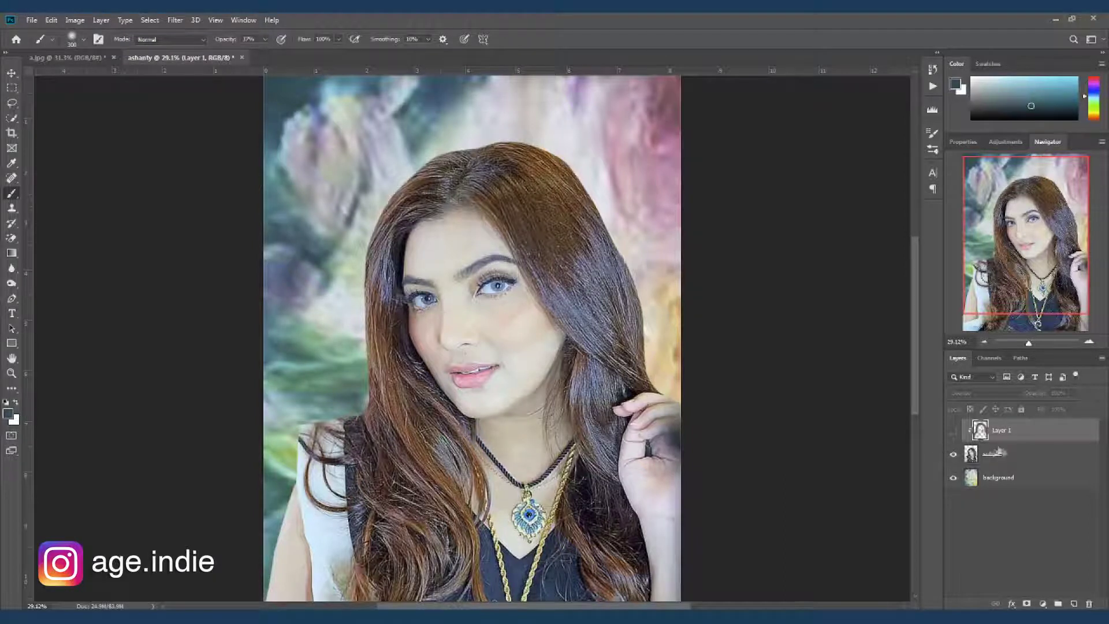
left_click(954, 431)
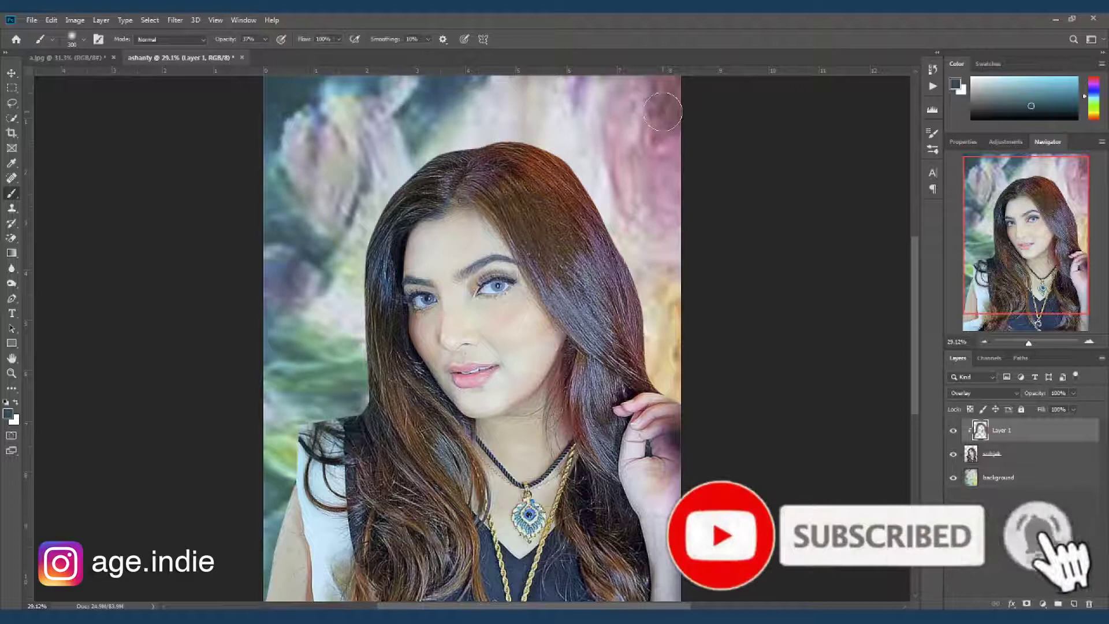
left_click(953, 437)
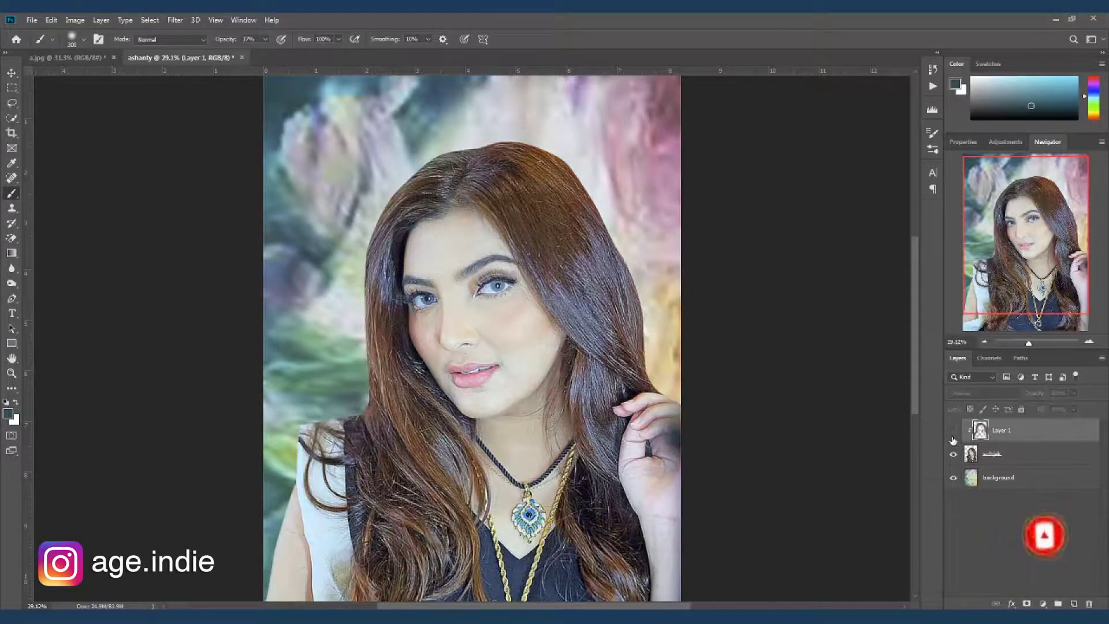
left_click(953, 438)
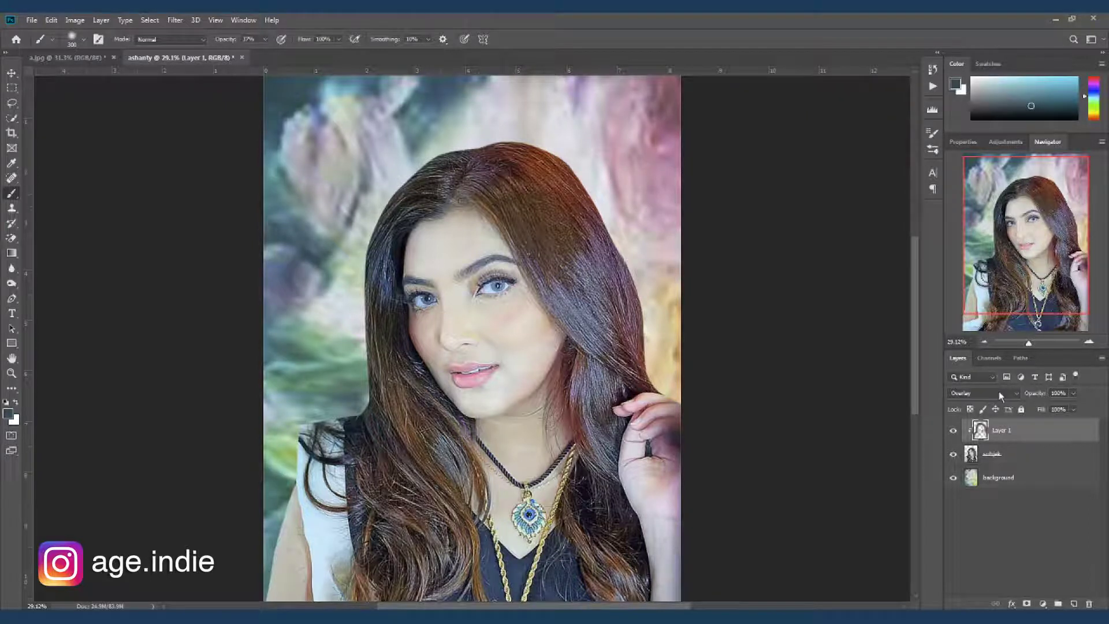
Step: Examine the tinted hair, face, shoulder and hand up close to check how the portrait's edges blend with the painting
mouse_move(463, 165)
left_mouse_down()
mouse_move(496, 174)
mouse_move(520, 203)
left_mouse_up()
scroll(634, 385, "up", 5)
scroll(608, 399, "right", 2)
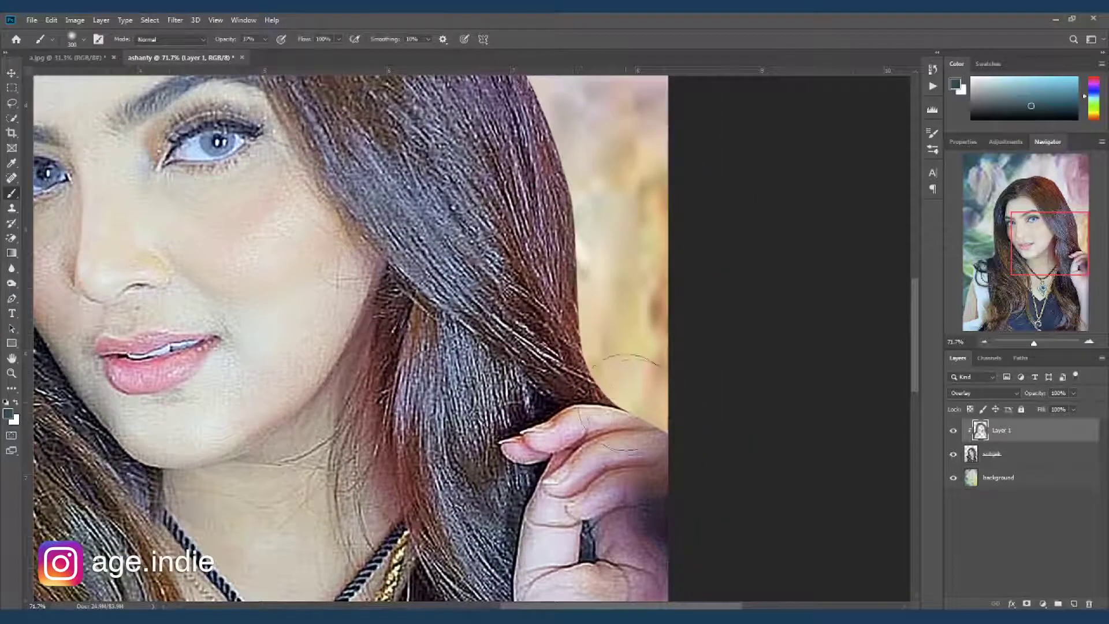
scroll(356, 338, "up", 4)
scroll(355, 338, "left", 4)
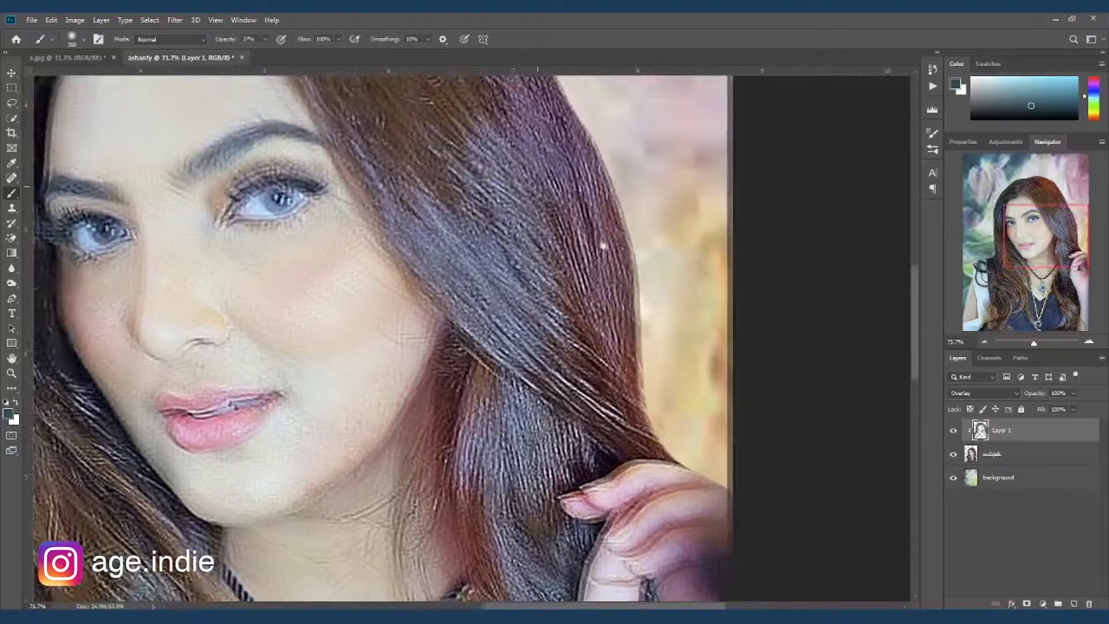
scroll(580, 199, "up", 3)
scroll(581, 199, "left", 3)
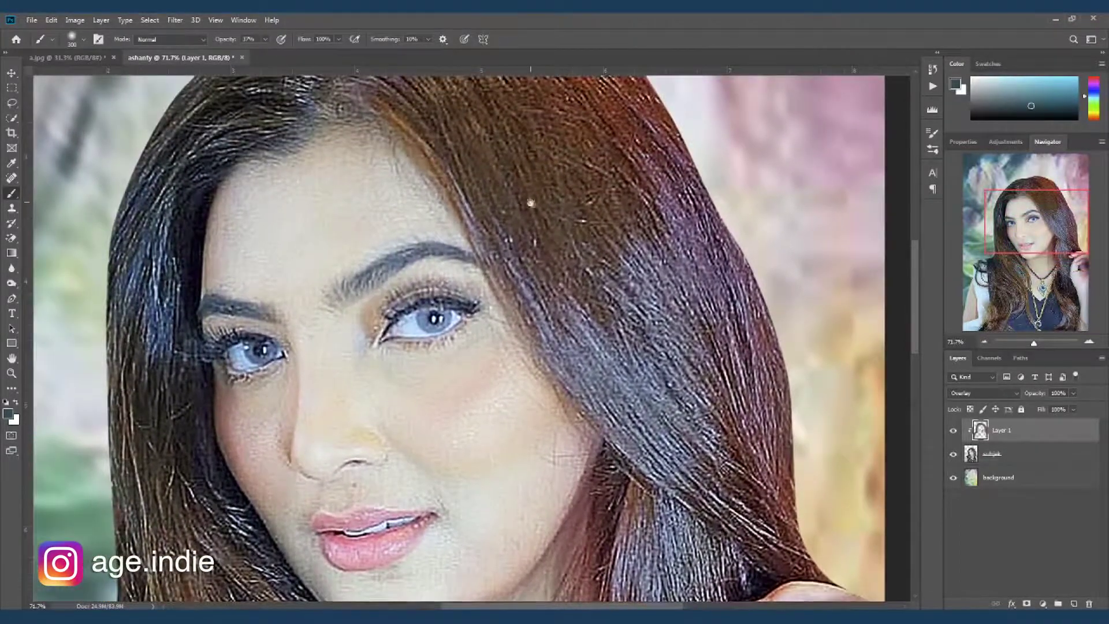
scroll(533, 198, "up", 3)
scroll(533, 198, "left", 4)
scroll(582, 230, "left", 5)
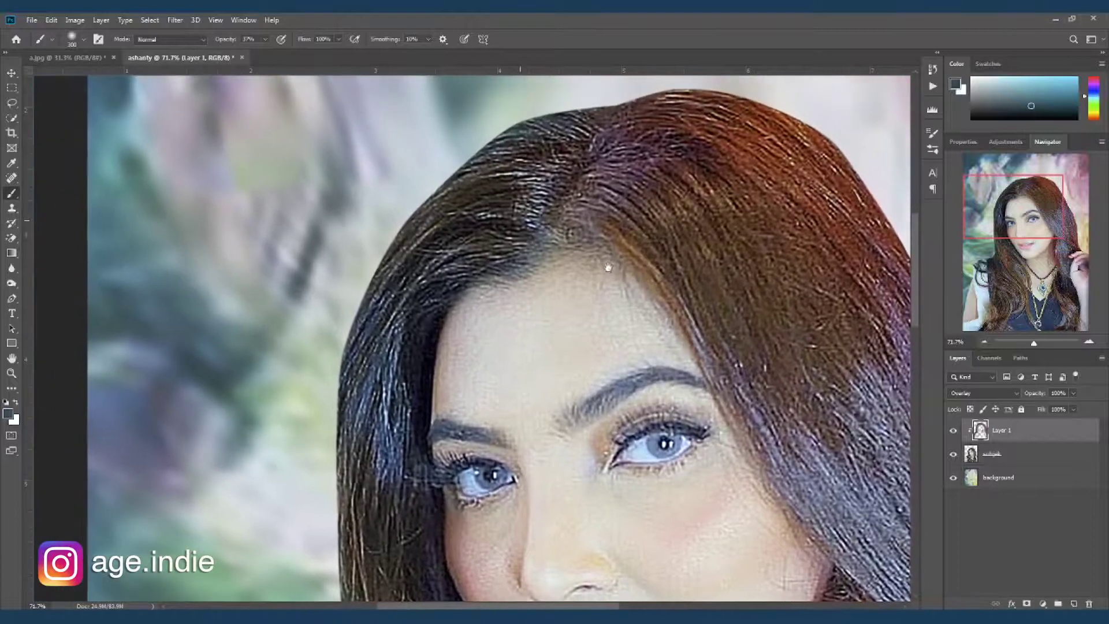
scroll(530, 411, "down", 4)
scroll(529, 411, "left", 5)
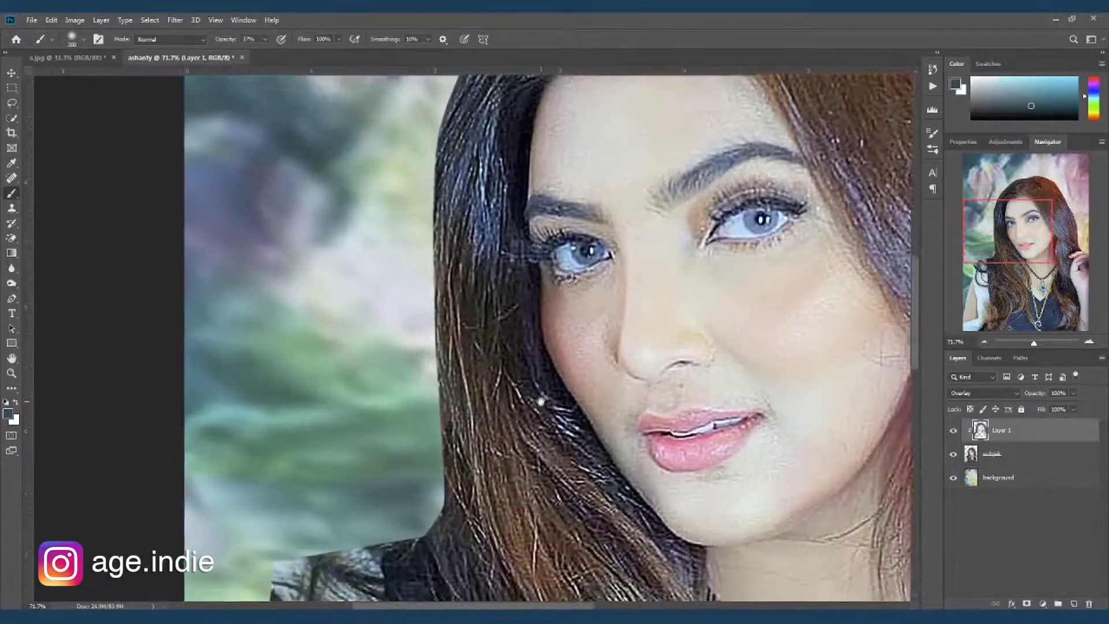
scroll(596, 377, "down", 4)
scroll(596, 378, "left", 3)
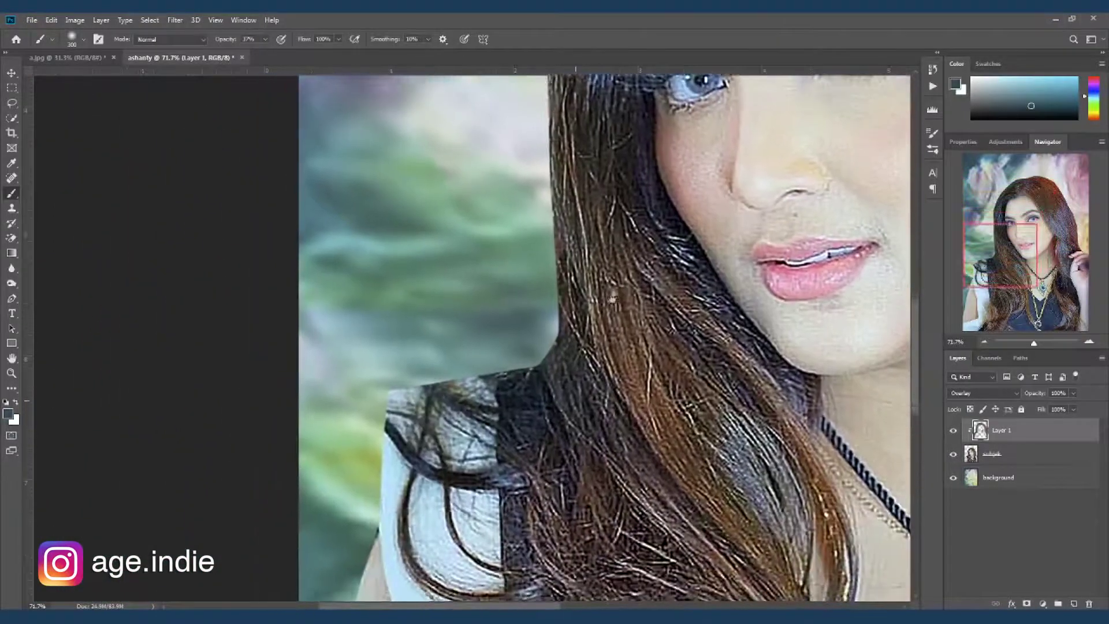
scroll(605, 331, "down", 4)
scroll(604, 331, "left", 3)
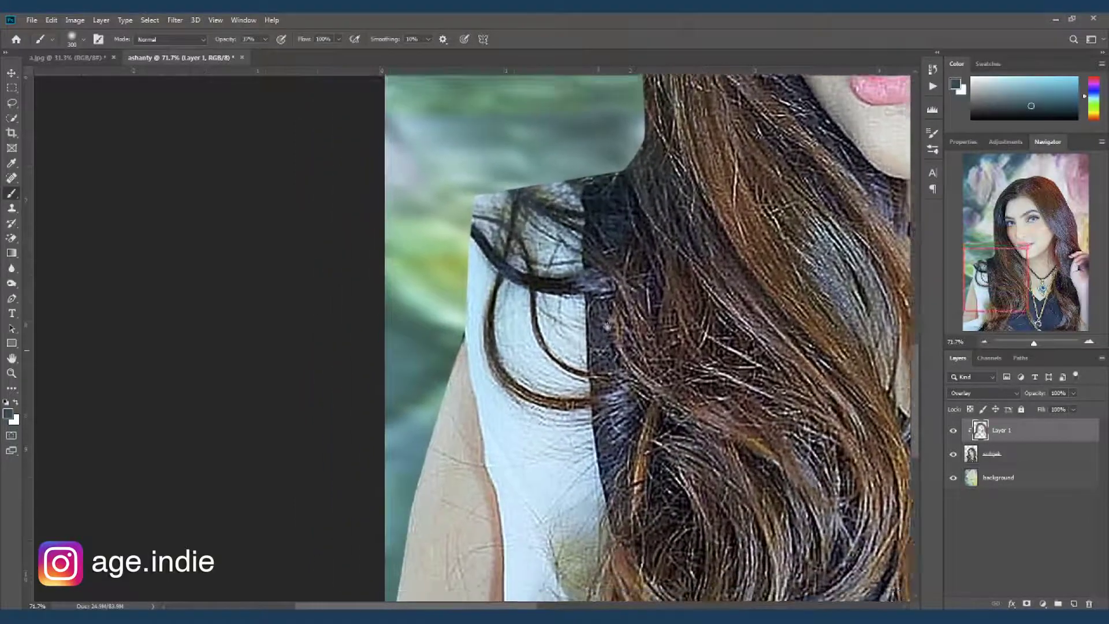
scroll(639, 322, "right", 4)
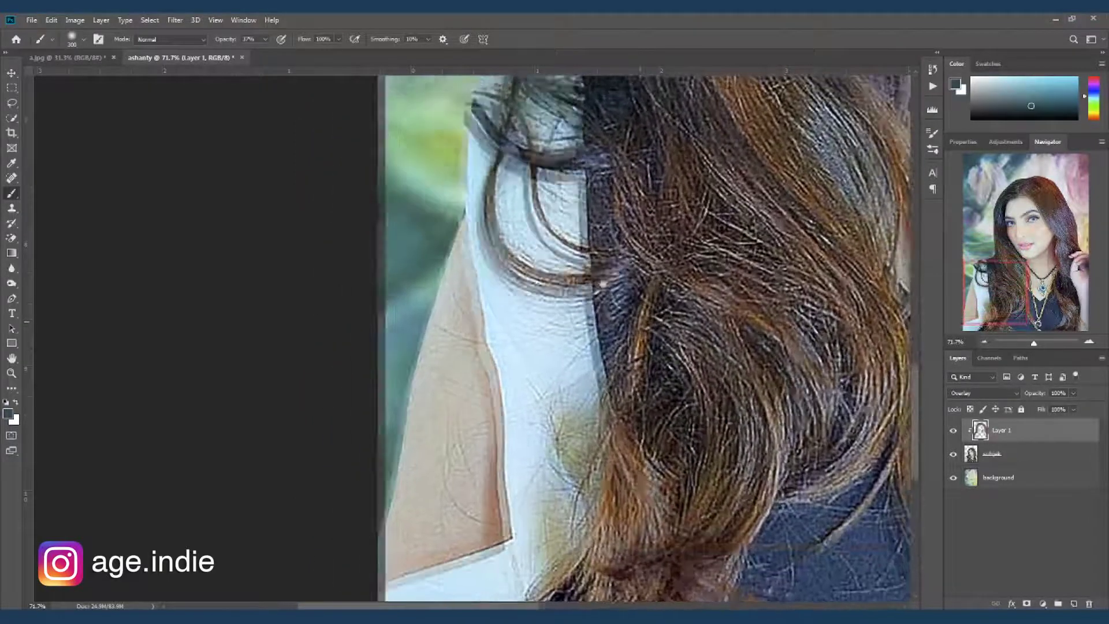
scroll(578, 294, "up", 3)
scroll(578, 295, "up", 4)
scroll(577, 294, "left", 4)
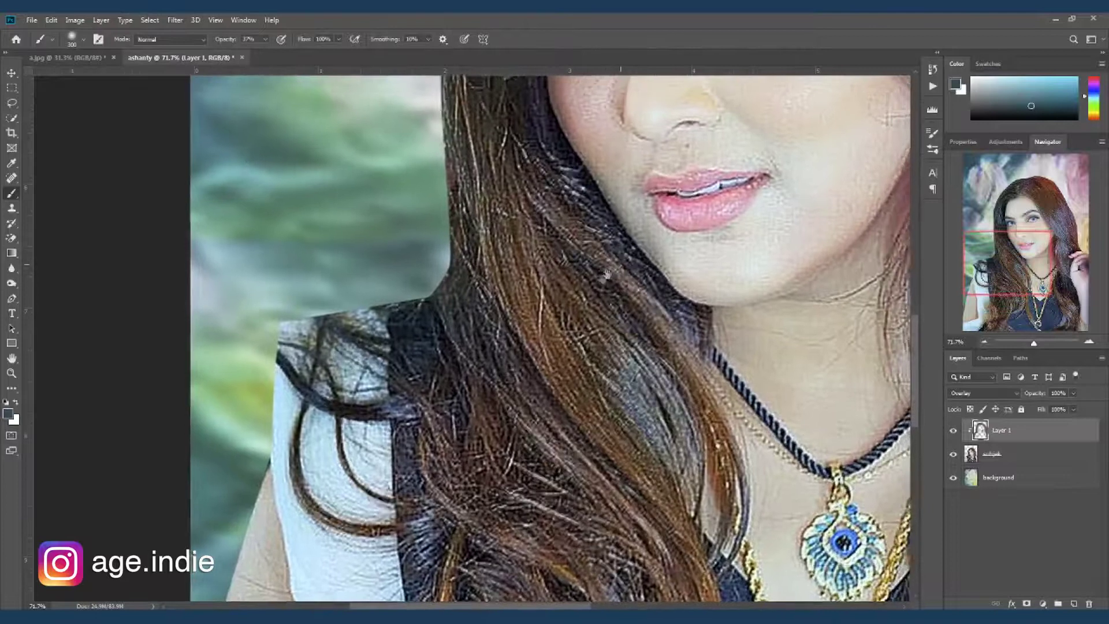
scroll(525, 294, "up", 4)
scroll(524, 293, "right", 5)
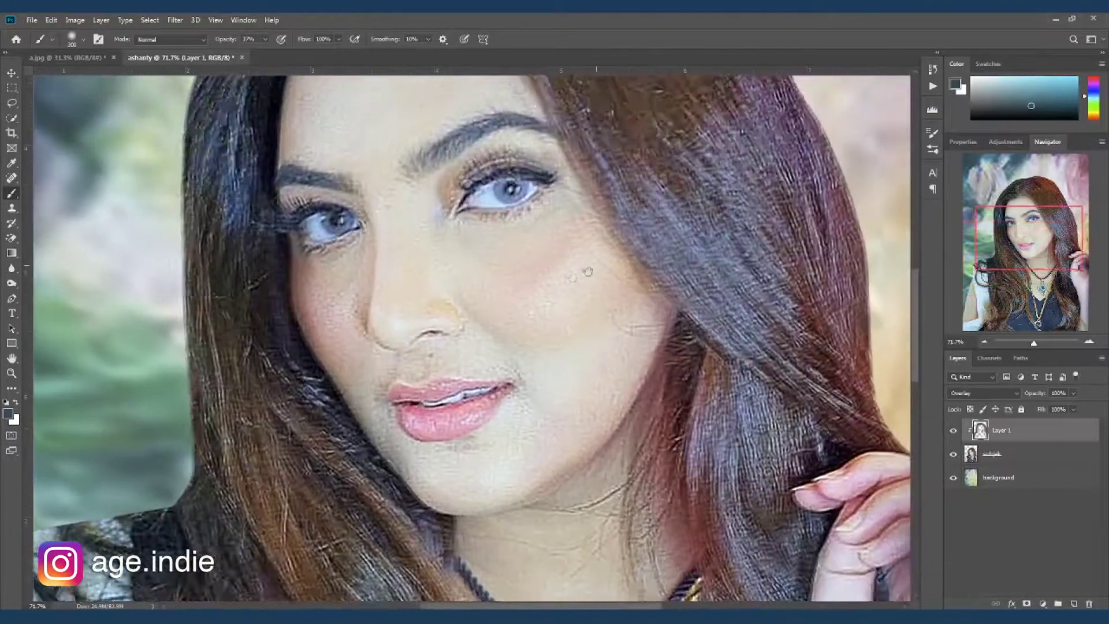
scroll(524, 293, "right", 3)
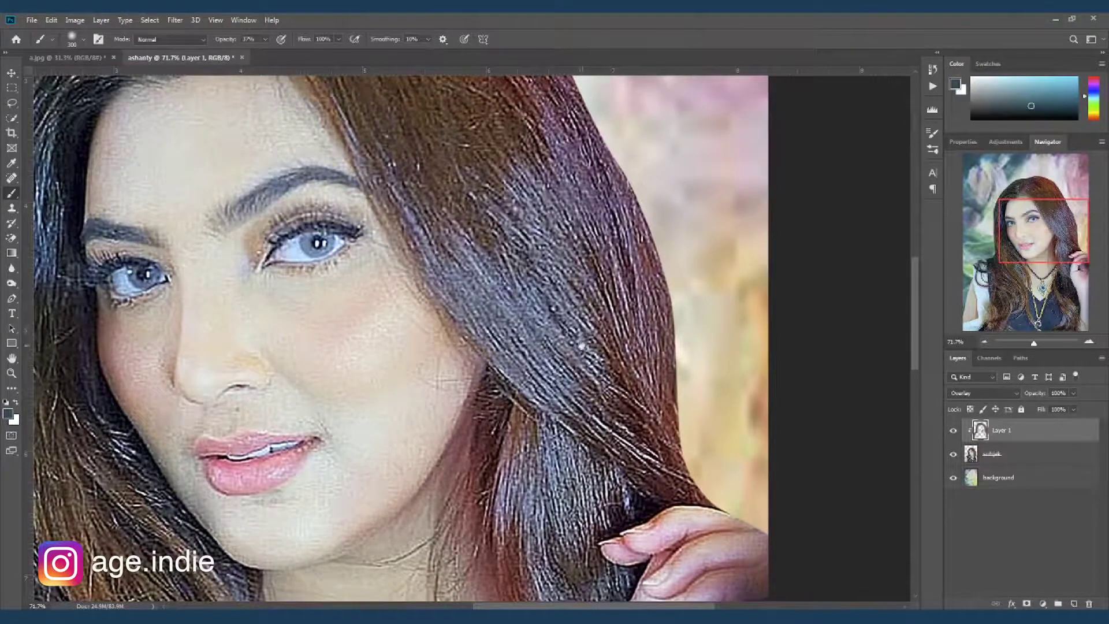
left_click_drag(581, 345, 560, 341)
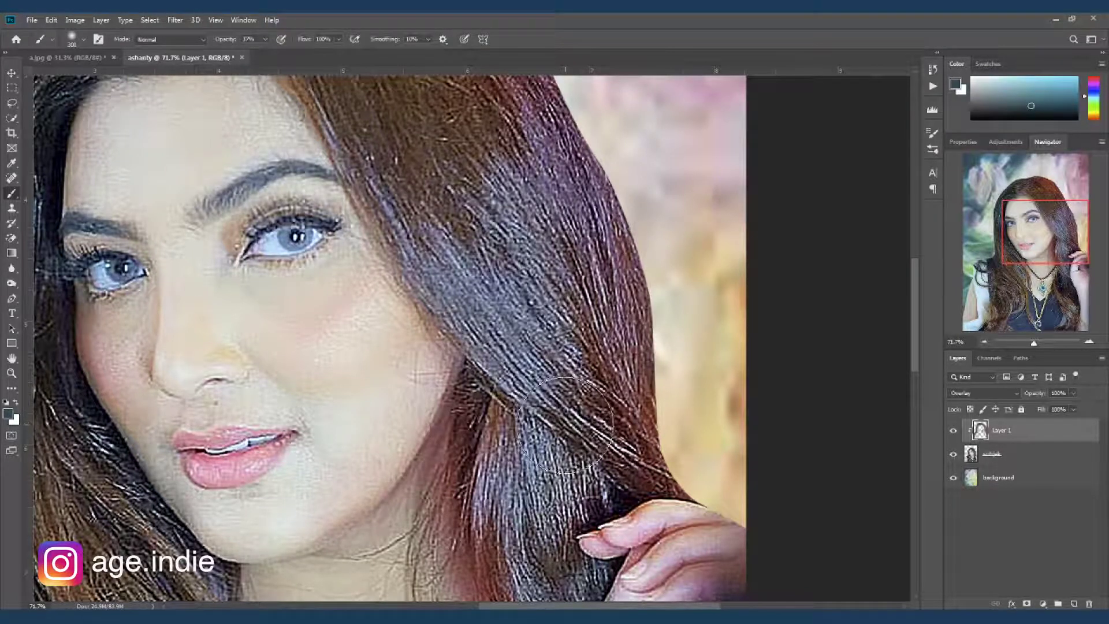
left_click_drag(576, 418, 557, 398)
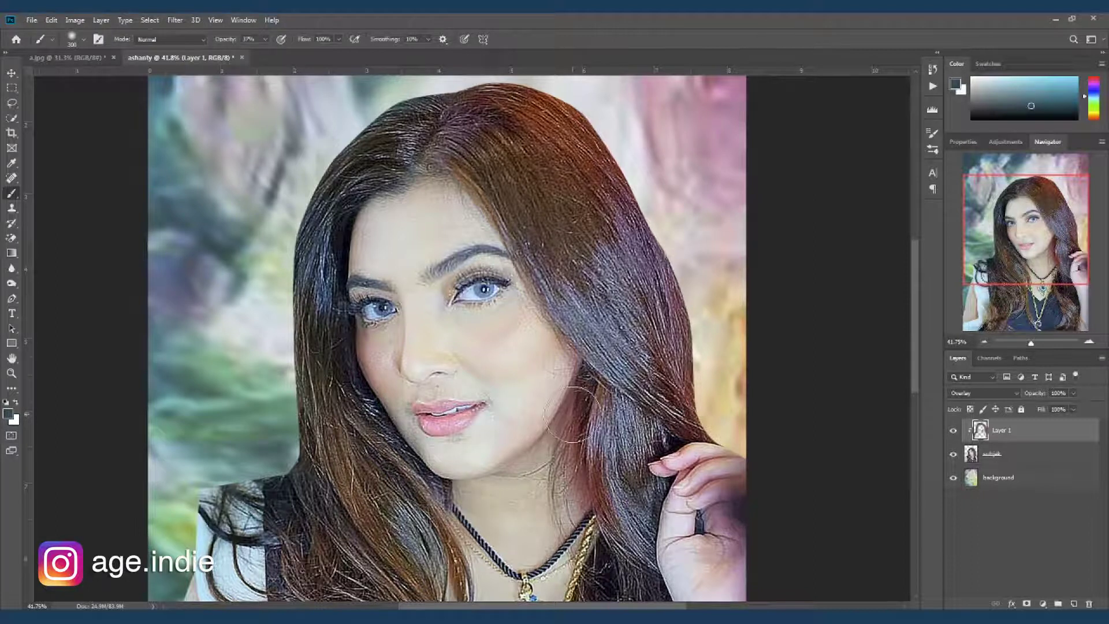
left_click_drag(665, 386, 701, 408)
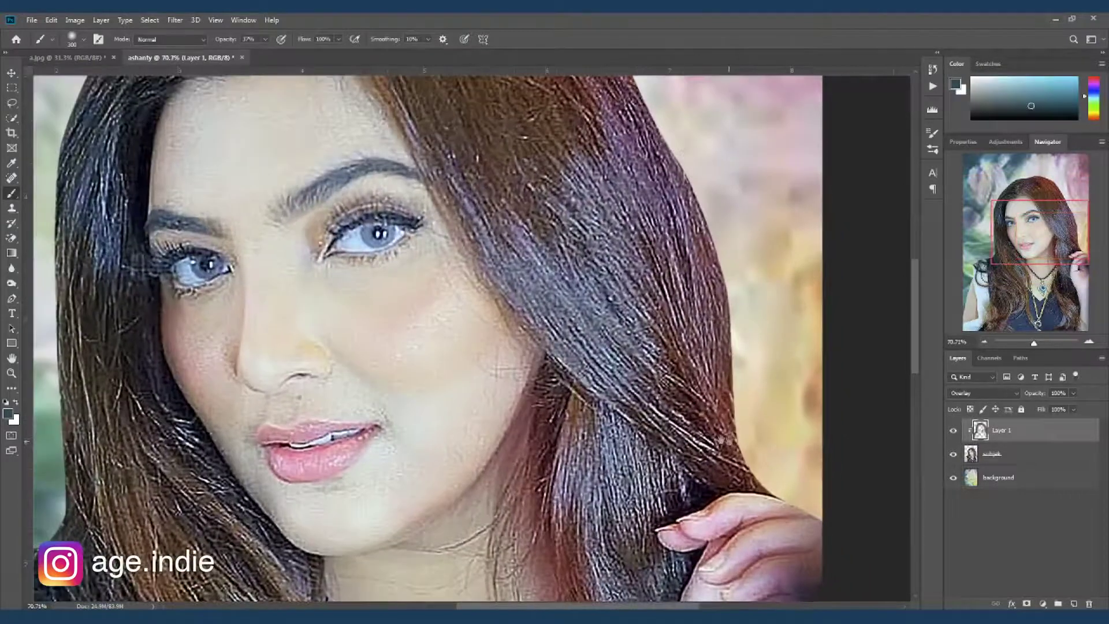
left_click_drag(725, 440, 663, 416)
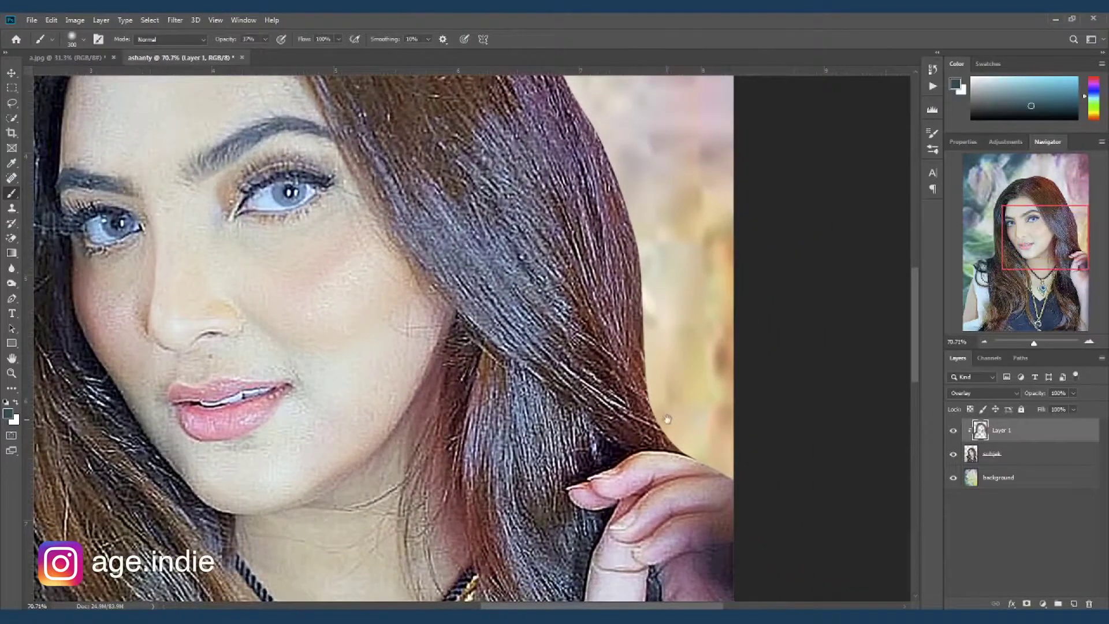
scroll(667, 419, "up", 3)
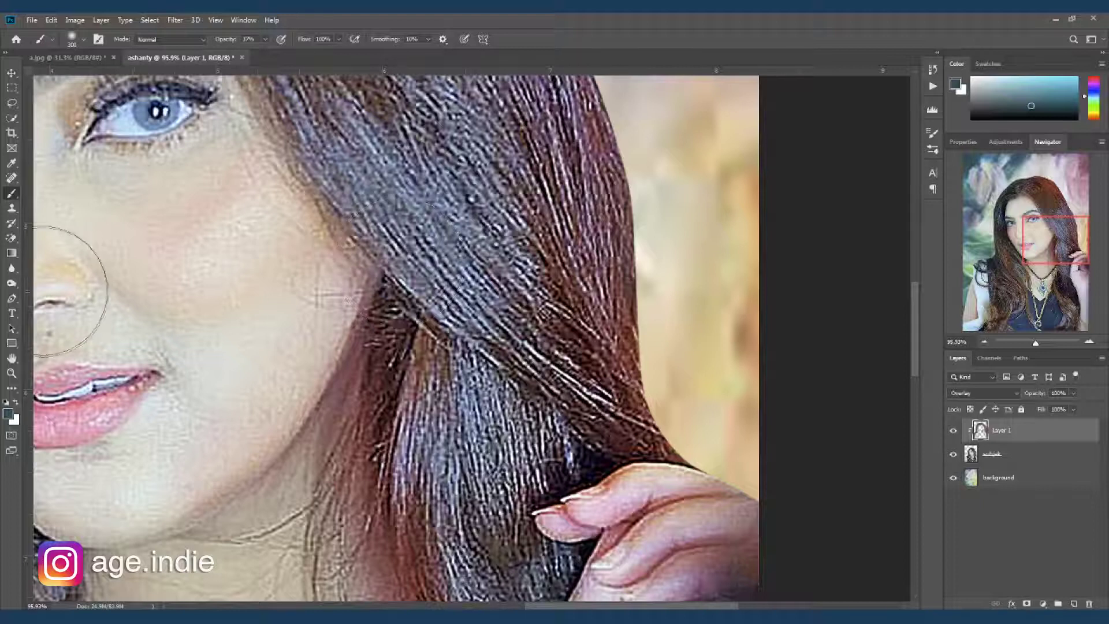
left_click(9, 285)
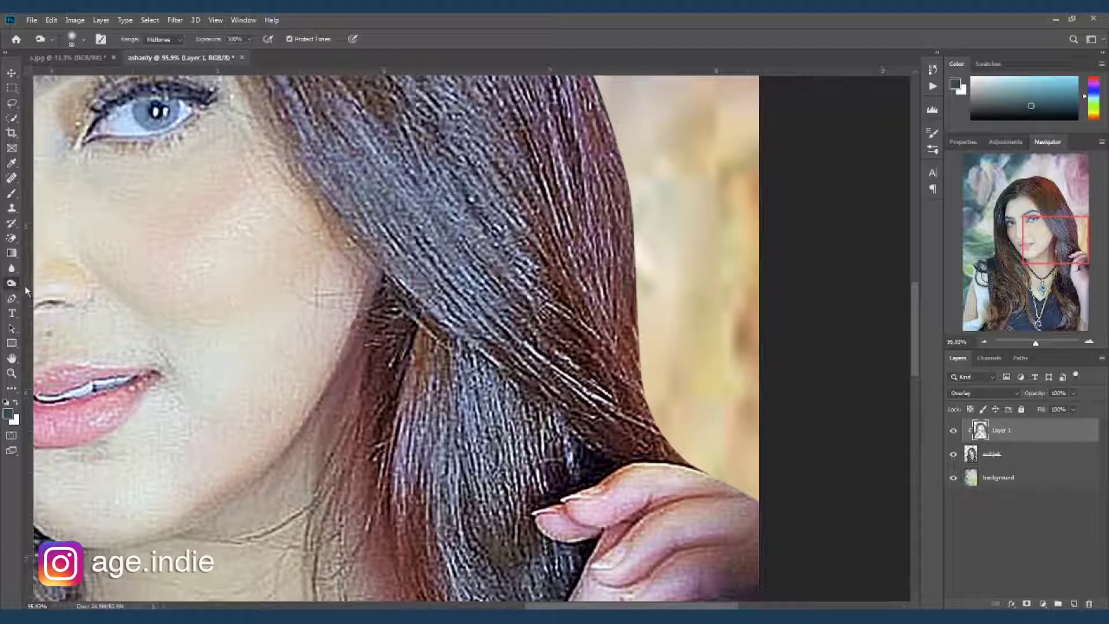
key("r")
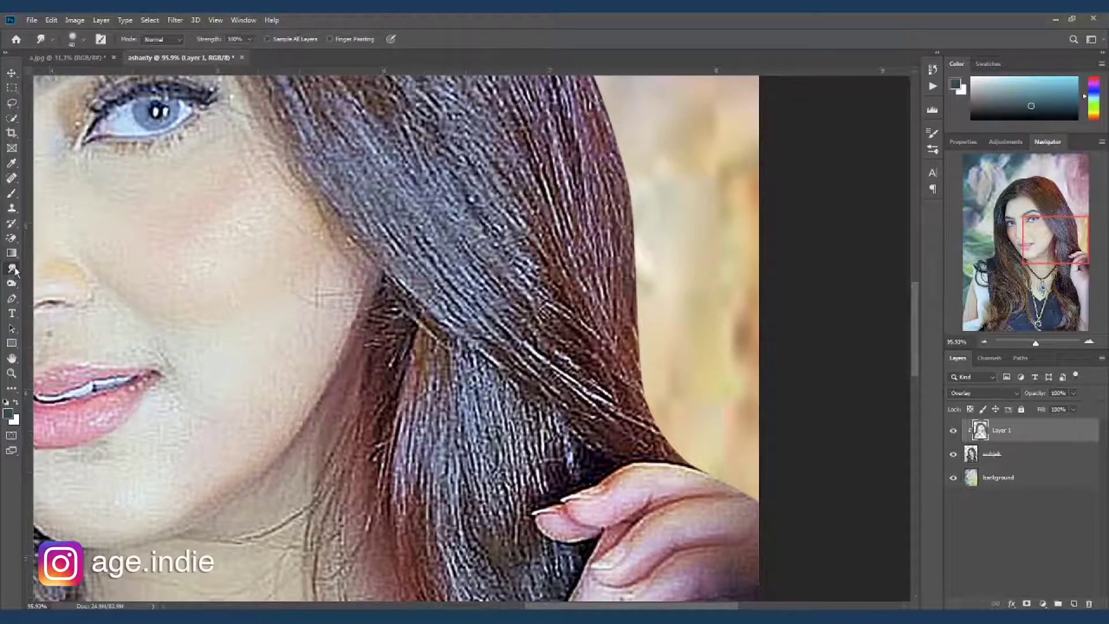
right_click(12, 270)
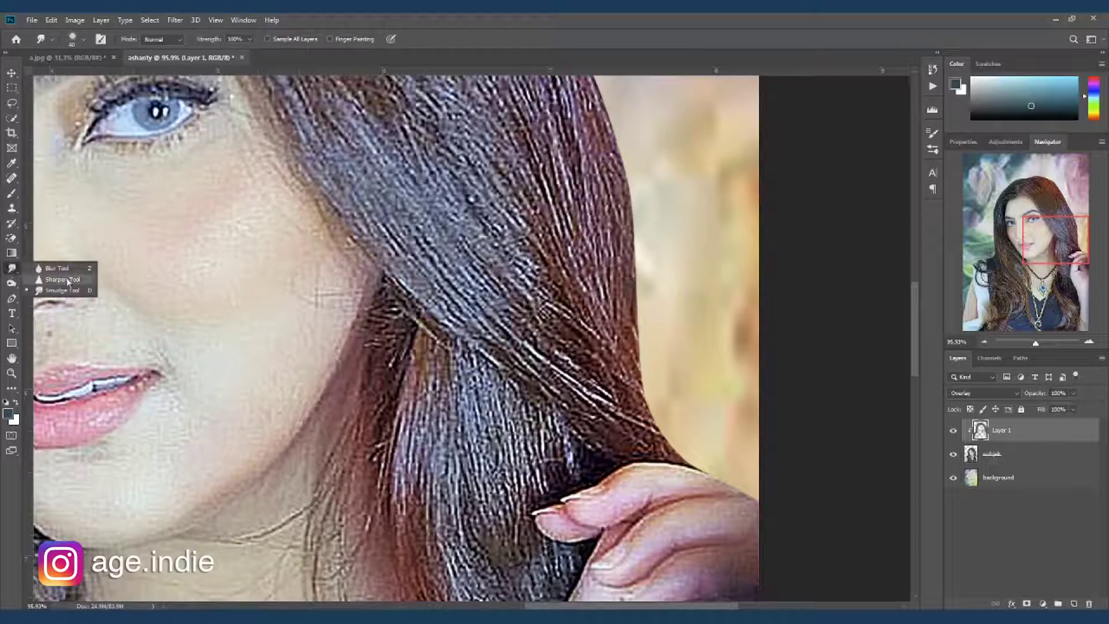
left_click(10, 273)
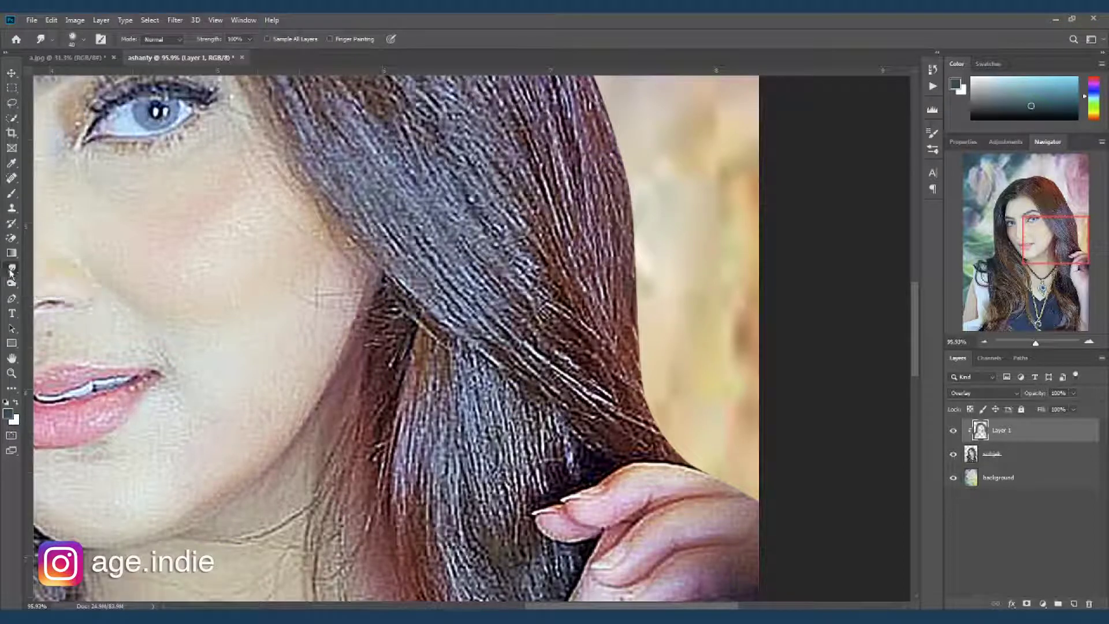
Step: Switch to the Mixer Brush and enlarge its tip for pulling out hair strands
left_click(13, 196)
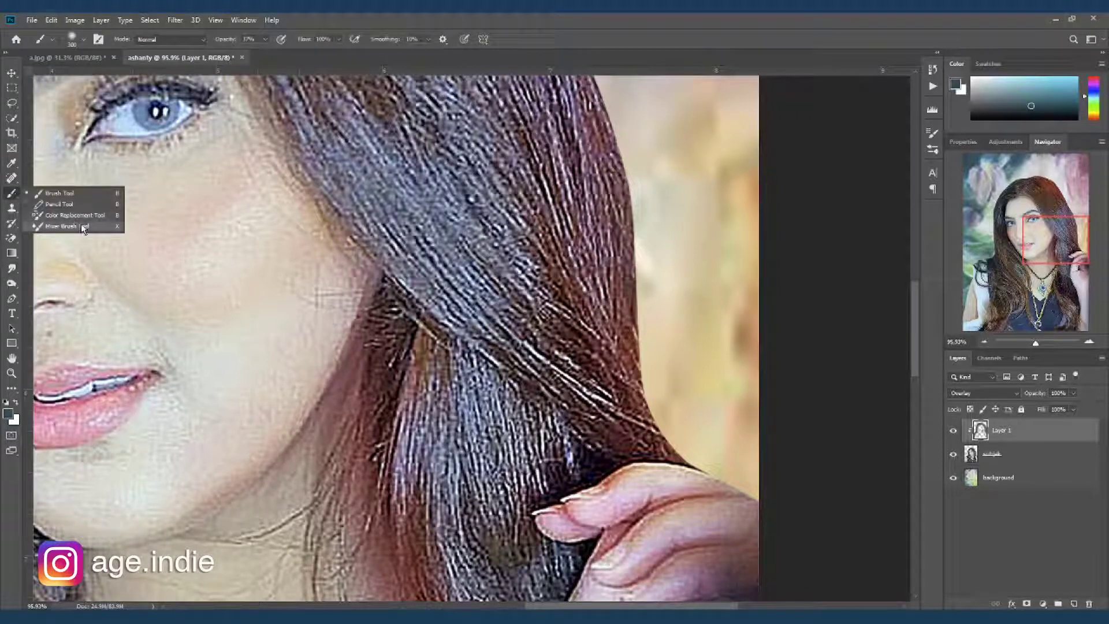
left_click(477, 19)
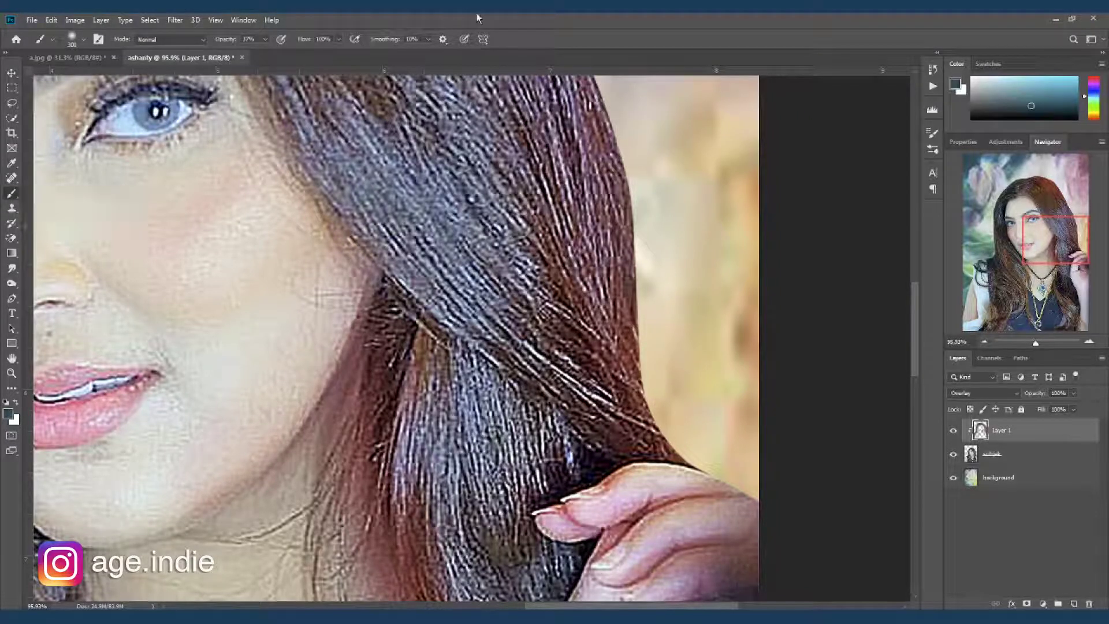
left_click(14, 194)
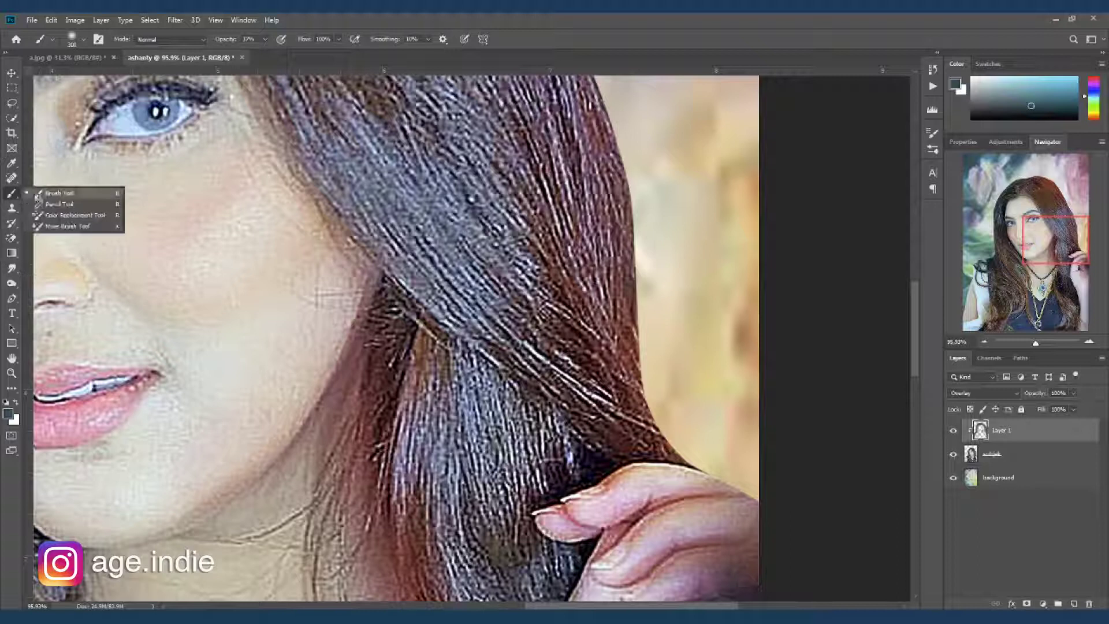
left_click(79, 227)
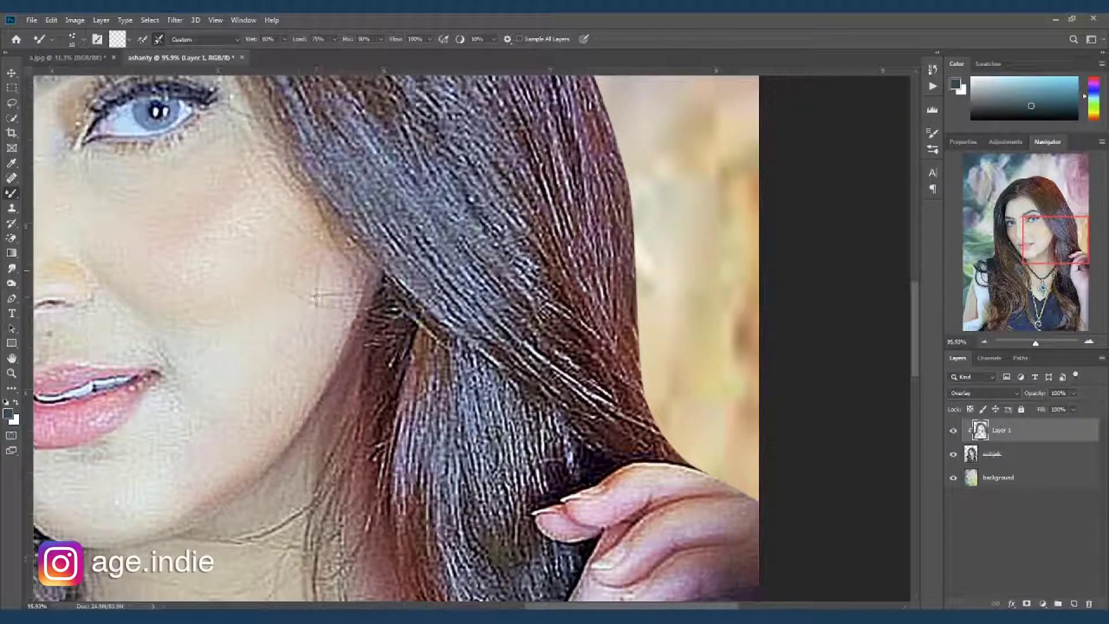
key("bracketright")
key("bracketright")
key("bracketright")
key("bracketright")
key("bracketright")
Step: Add a blank layer above the tint layer and enable Sample All Layers for the Mixer Brush
left_click(1073, 604)
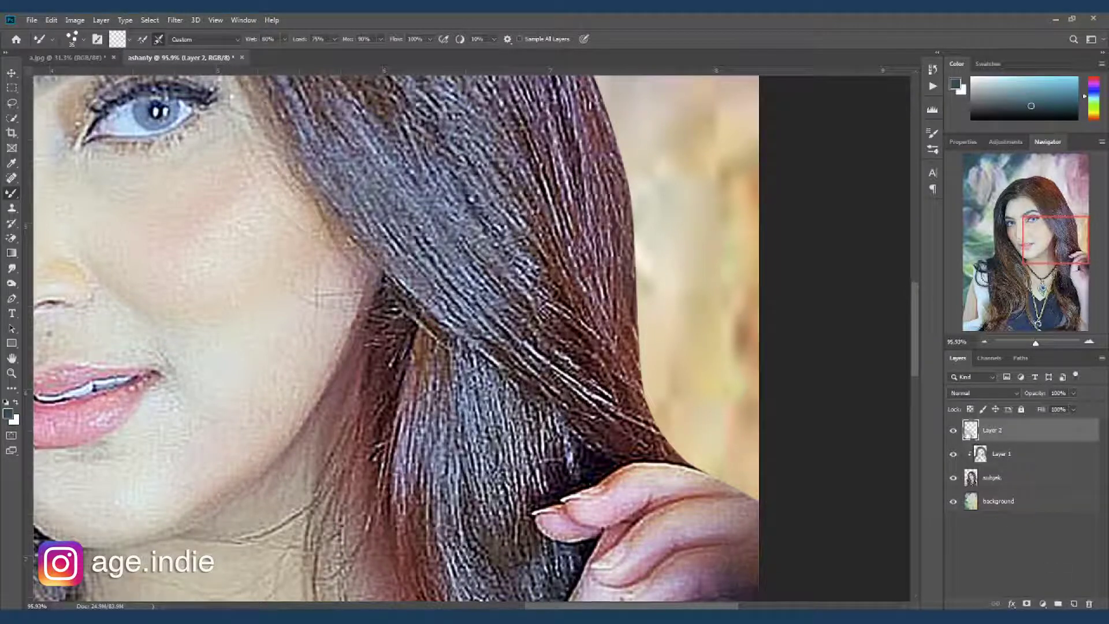
left_click(521, 39)
Step: Test Mixer Brush strokes on the hair edge above the raised hand with Sample All Layers enabled and disabled
scroll(544, 311, "down", 1)
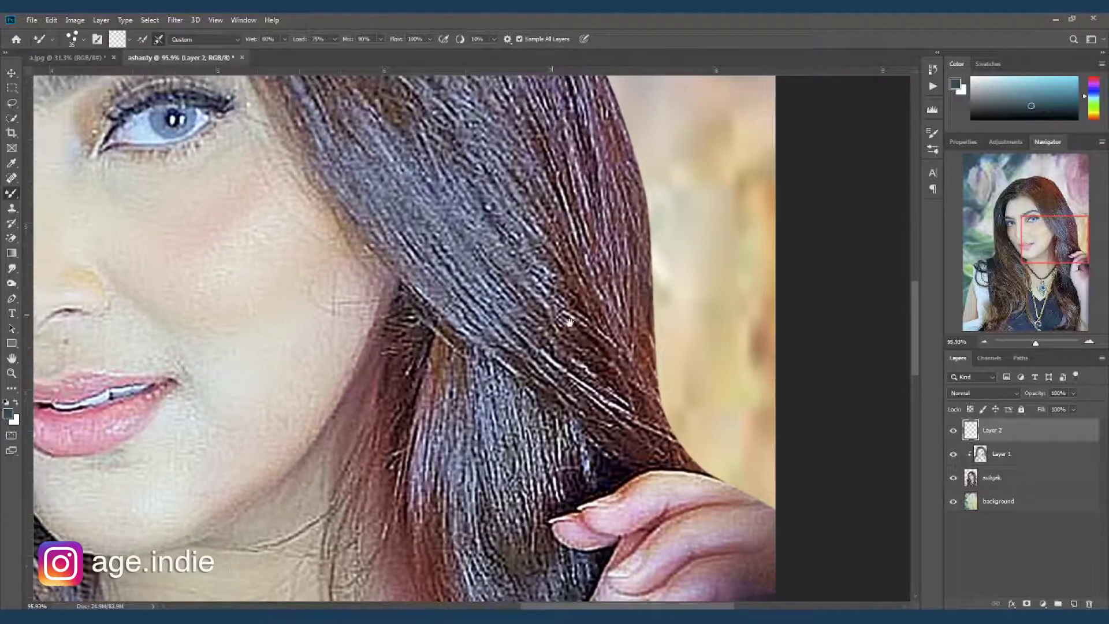
scroll(629, 341, "down", 1)
left_click_drag(628, 338, 598, 332)
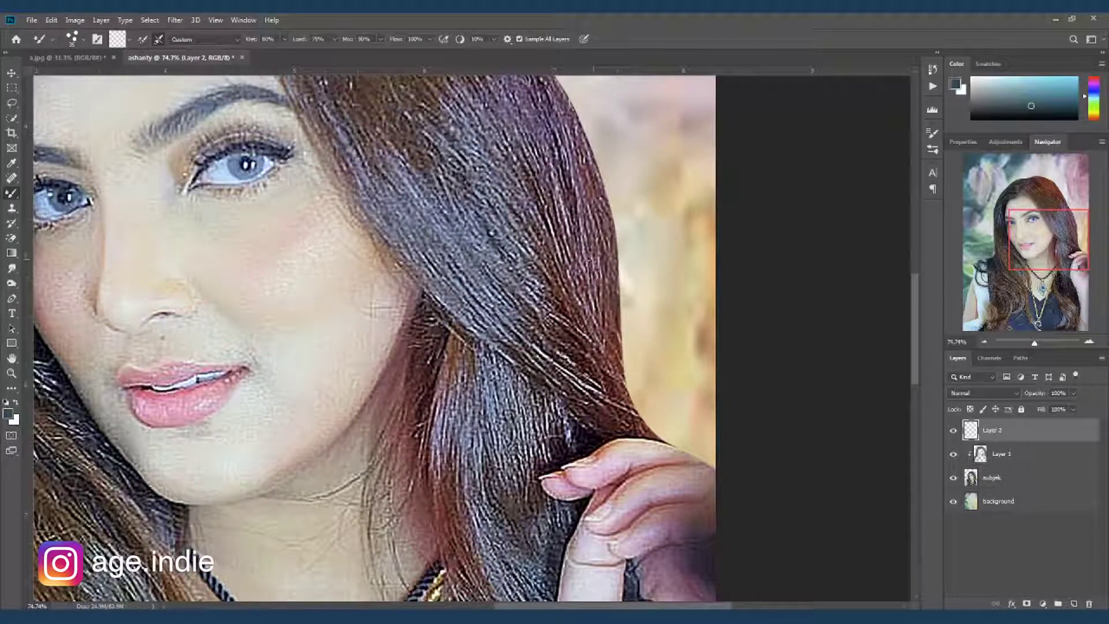
mouse_move(592, 265)
left_mouse_down()
mouse_move(602, 286)
mouse_move(644, 343)
left_mouse_up()
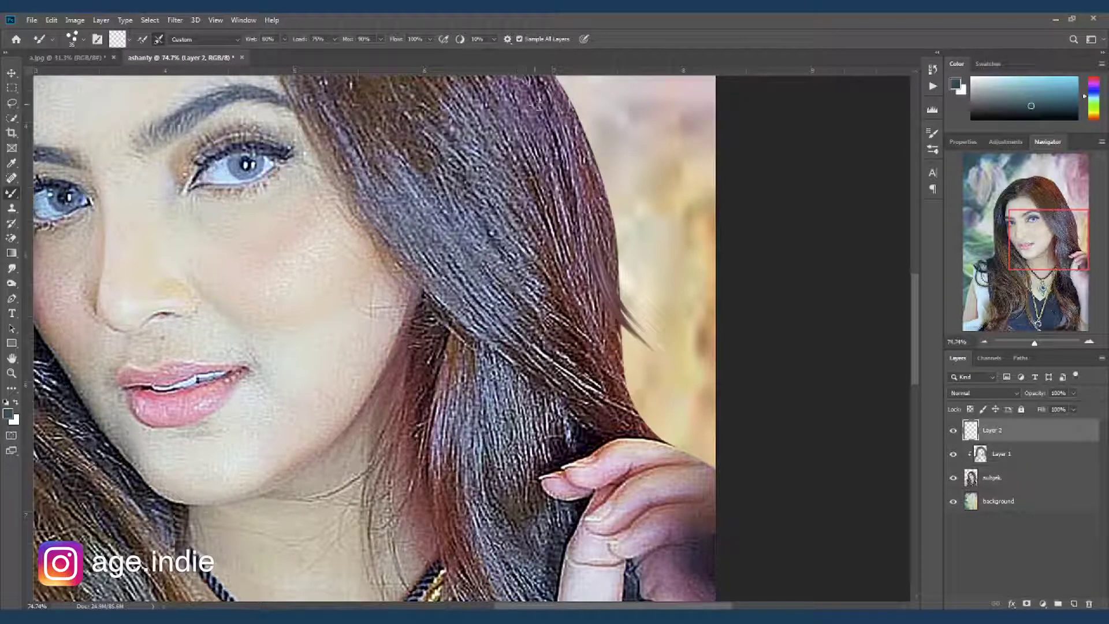
left_click(519, 40)
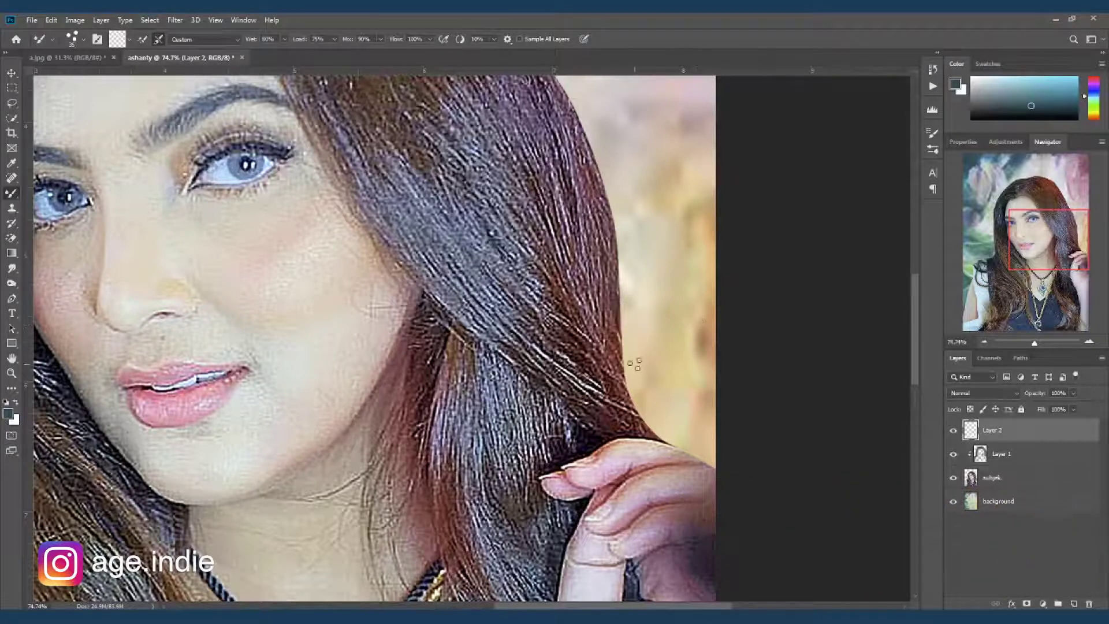
scroll(597, 375, "up", 3)
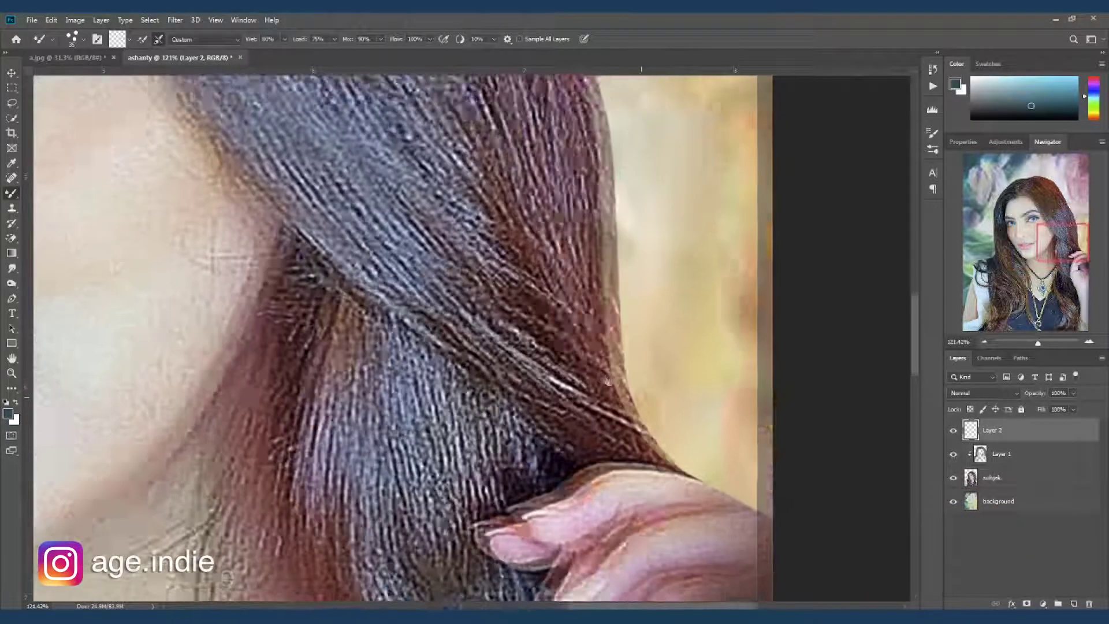
left_click_drag(609, 382, 576, 359)
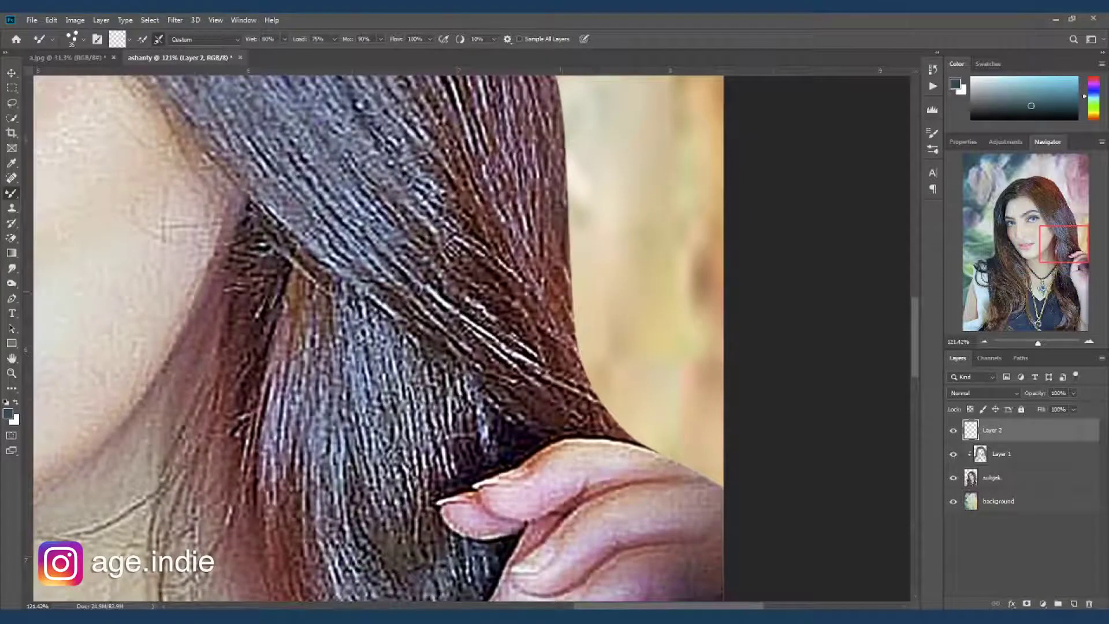
left_click(519, 39)
Step: Pull short tapered strands outward with the Mixer Brush along the hair edge, from the raised hand up to cheek level
scroll(611, 361, "down", 3)
scroll(598, 355, "up", 1)
mouse_move(599, 395)
left_mouse_down()
mouse_move(639, 416)
mouse_move(620, 411)
left_mouse_up()
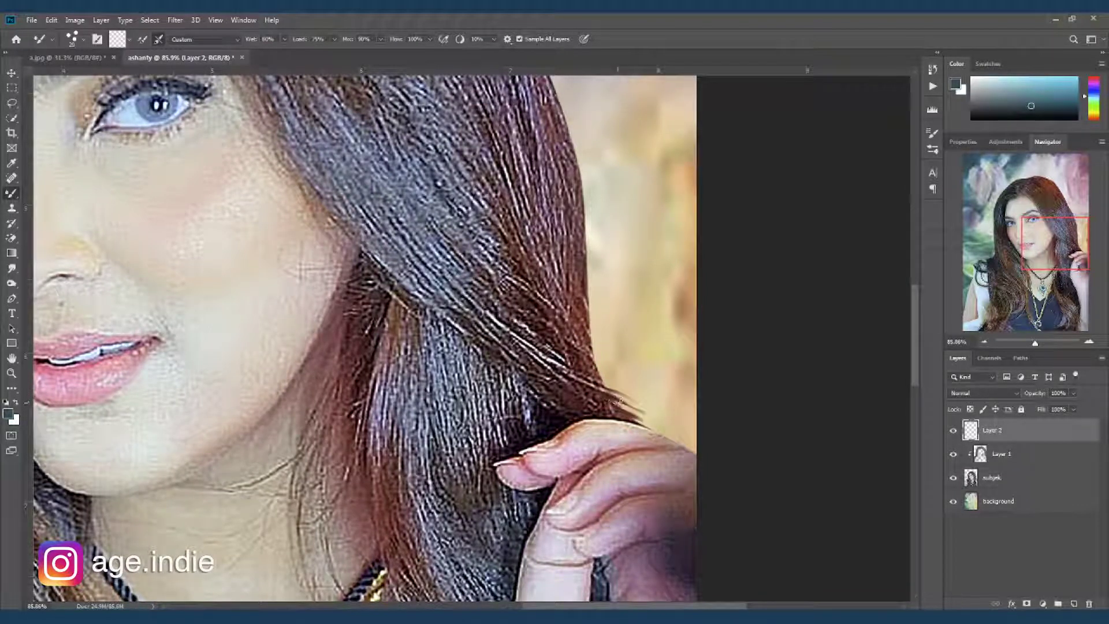
left_click_drag(587, 370, 619, 385)
left_click_drag(565, 325, 598, 354)
left_click_drag(565, 270, 593, 315)
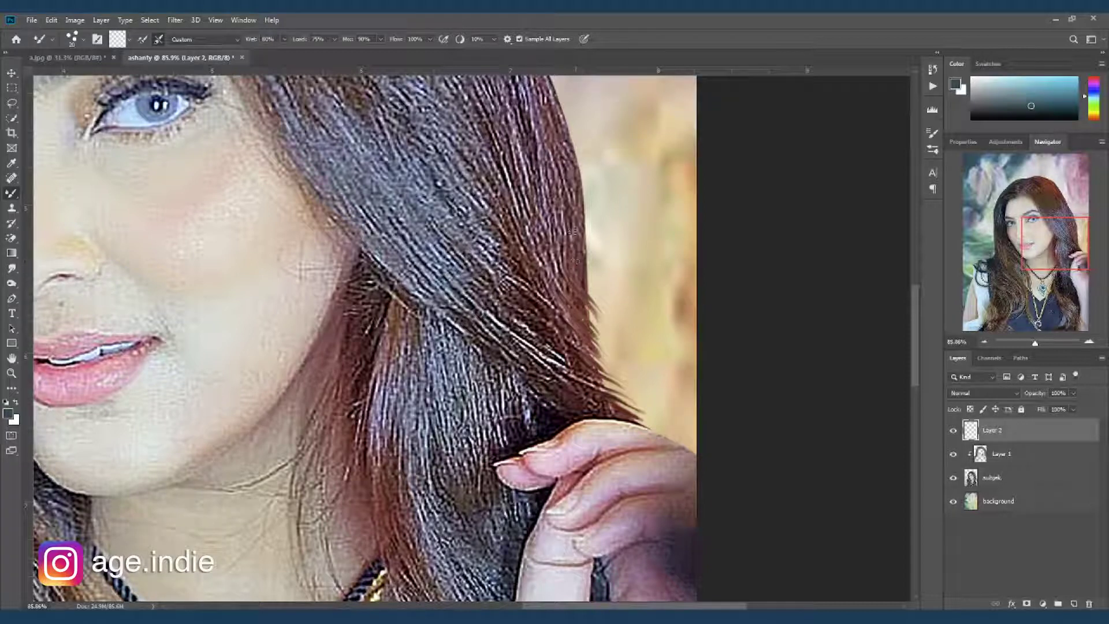
left_click_drag(576, 254, 594, 307)
left_click_drag(577, 227, 585, 263)
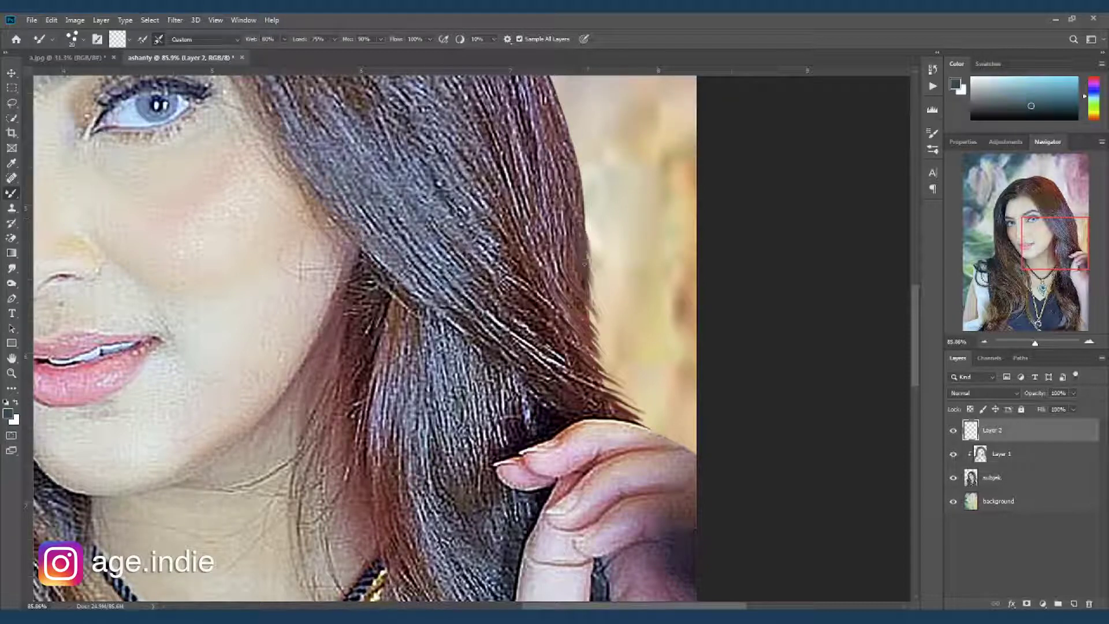
Step: Continue pulling fine strands into the background along the same hair edge, from cheek level up past the eye
left_click_drag(587, 208, 589, 247)
mouse_move(575, 147)
left_mouse_down()
mouse_move(592, 280)
mouse_move(571, 213)
left_mouse_up()
left_click_drag(556, 173, 587, 249)
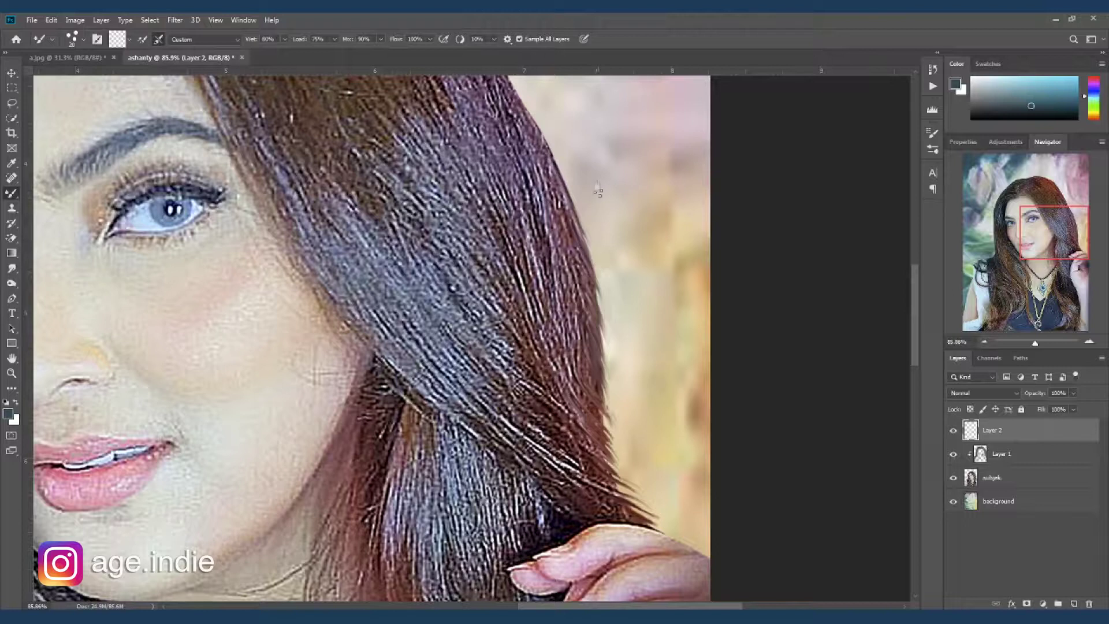
left_click_drag(597, 186, 622, 266)
mouse_move(551, 213)
left_mouse_down()
mouse_move(589, 265)
mouse_move(609, 325)
left_mouse_up()
left_click_drag(577, 189, 639, 265)
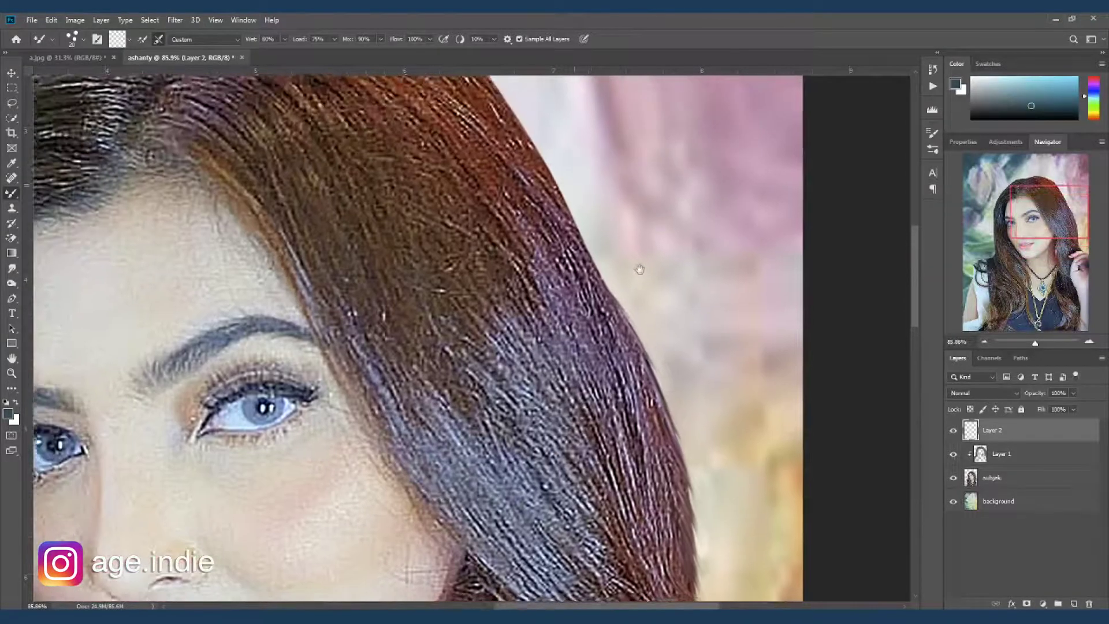
Step: Feather the reddish hair edge with short outward strands from the temple up over the crown to the parting
left_click_drag(561, 216, 621, 301)
mouse_move(601, 186)
left_mouse_down()
mouse_move(639, 263)
mouse_move(622, 321)
left_mouse_up()
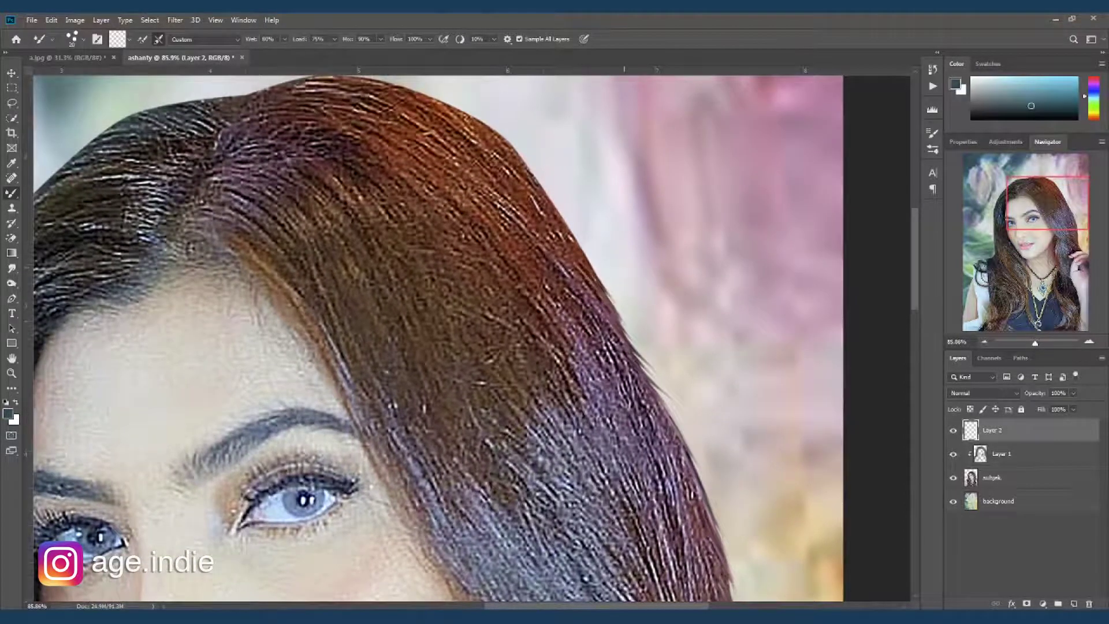
left_click_drag(556, 215, 605, 282)
left_click_drag(537, 178, 569, 205)
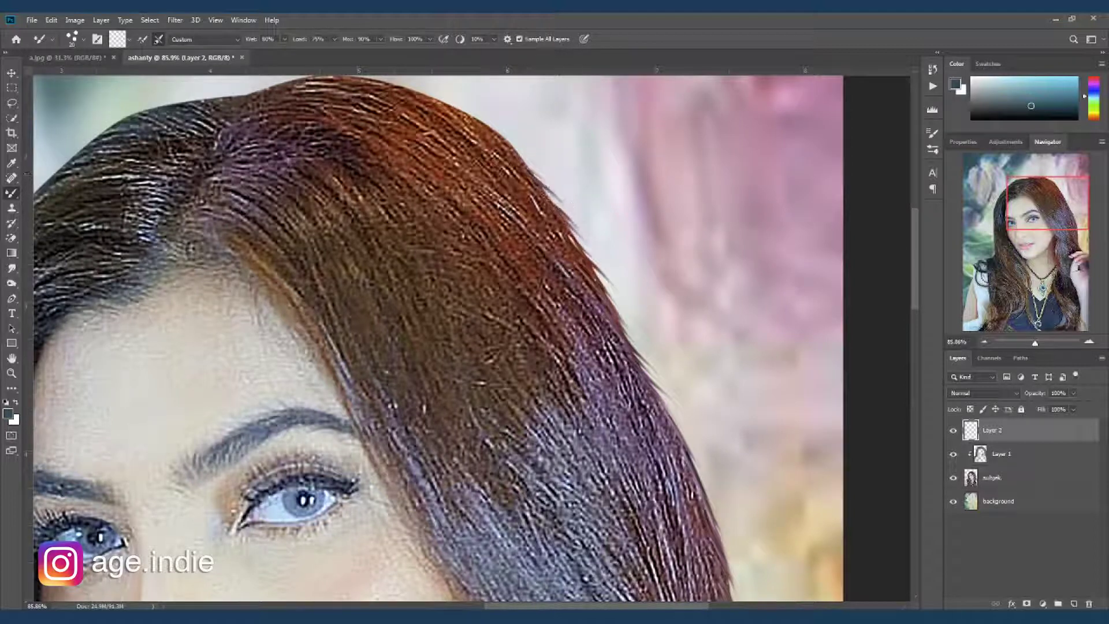
left_click_drag(505, 143, 542, 189)
left_click_drag(563, 148, 621, 210)
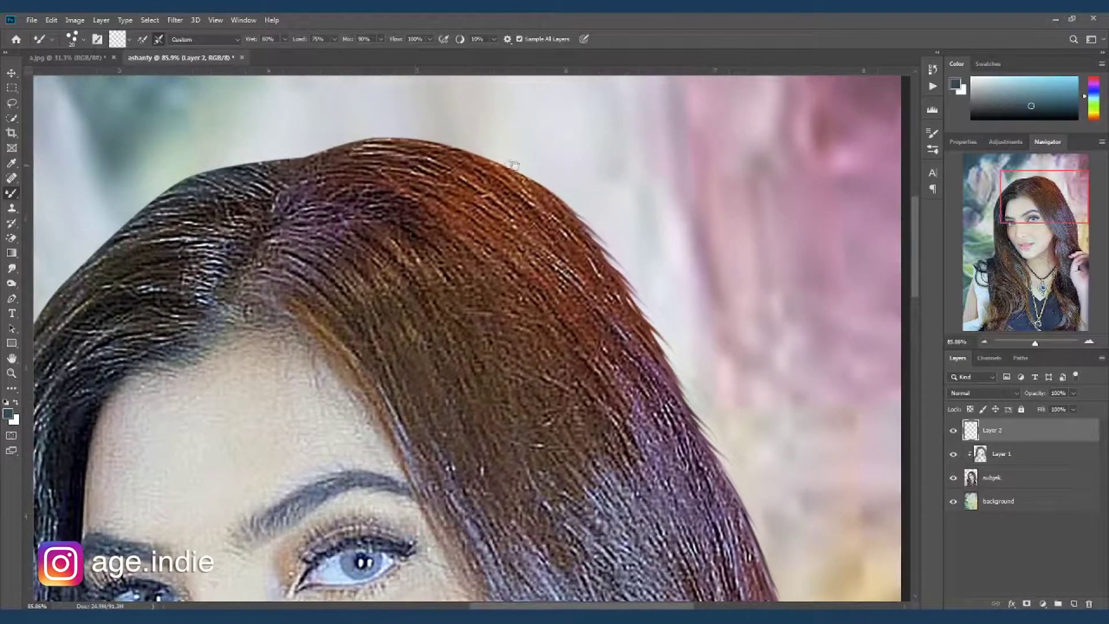
left_click_drag(547, 147, 617, 182)
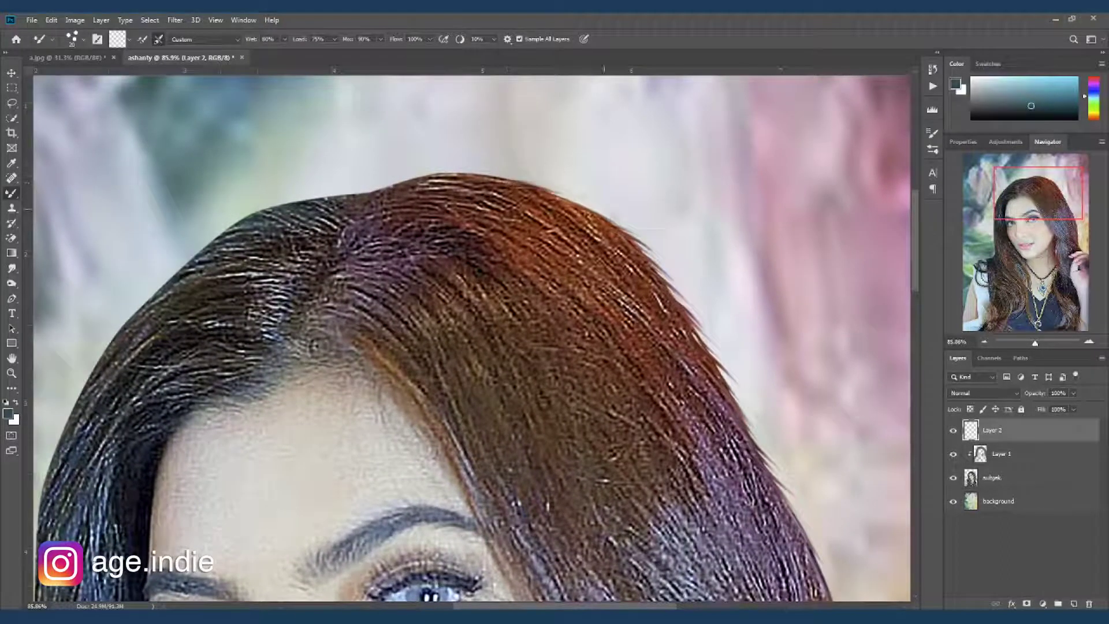
mouse_move(396, 188)
left_mouse_down()
mouse_move(535, 216)
mouse_move(624, 200)
mouse_move(681, 218)
left_mouse_up()
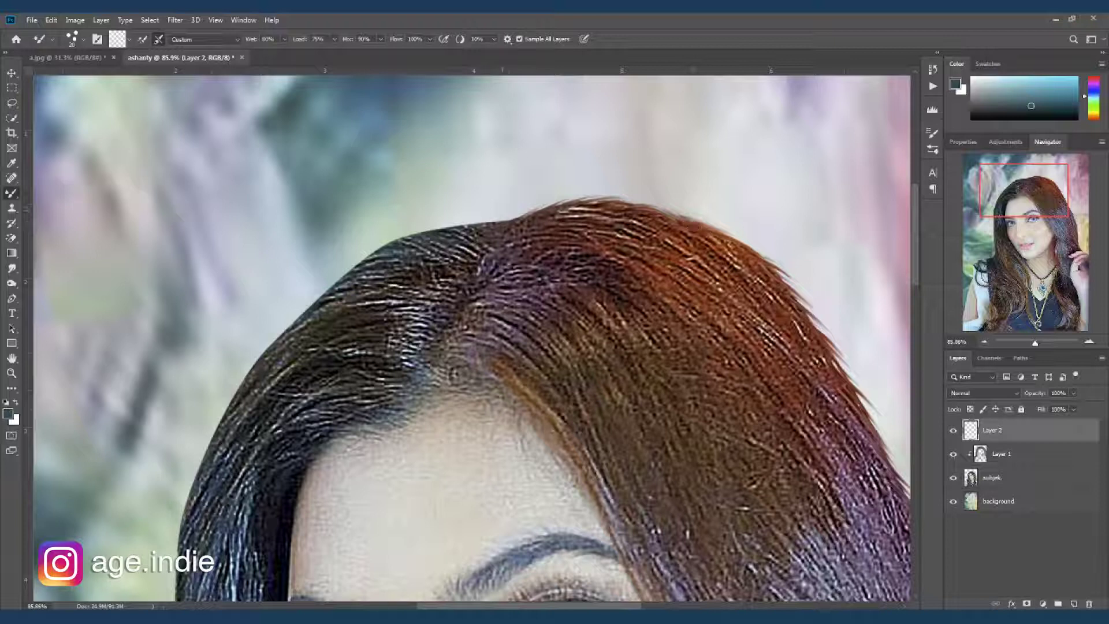
Step: Pull out fine strands along the dark hair edge on the opposite side, from the parting down to the shoulder
mouse_move(516, 225)
left_mouse_down()
mouse_move(444, 232)
mouse_move(312, 295)
mouse_move(282, 337)
mouse_move(299, 326)
mouse_move(282, 329)
mouse_move(297, 326)
mouse_move(262, 380)
mouse_move(220, 421)
left_mouse_up()
left_click_drag(247, 385, 214, 431)
left_click_drag(218, 429, 193, 478)
mouse_move(324, 382)
left_mouse_down()
mouse_move(420, 291)
mouse_move(558, 236)
left_mouse_up()
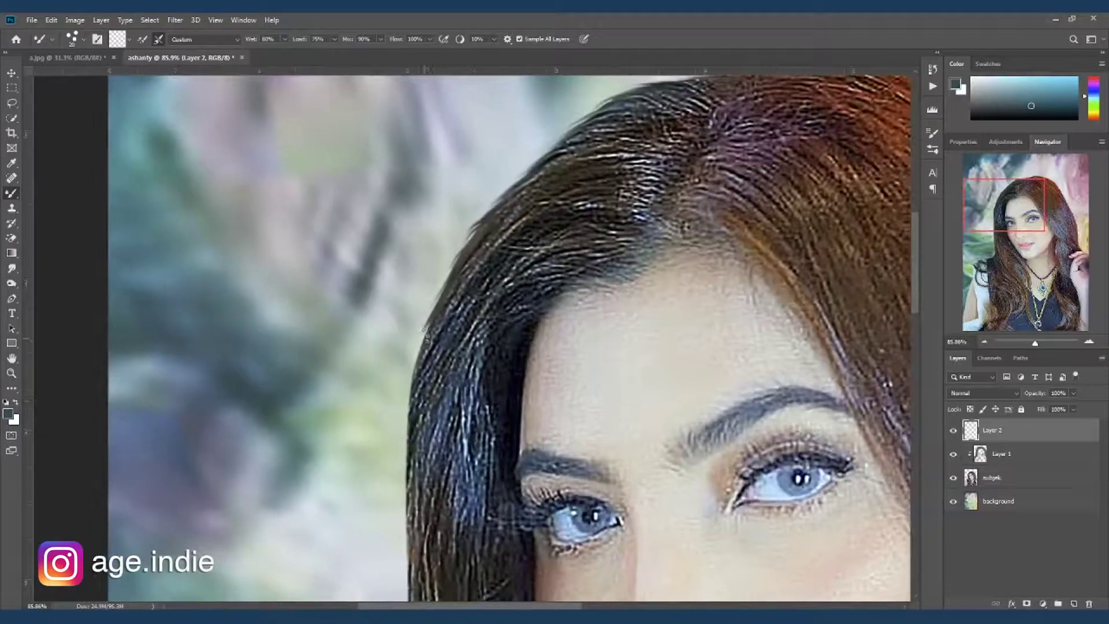
mouse_move(429, 342)
left_mouse_down()
mouse_move(403, 470)
mouse_move(408, 443)
mouse_move(409, 543)
left_mouse_up()
left_click_drag(404, 473, 401, 501)
mouse_move(397, 512)
left_mouse_down()
mouse_move(426, 391)
mouse_move(436, 517)
mouse_move(460, 380)
mouse_move(455, 471)
mouse_move(461, 427)
mouse_move(468, 489)
mouse_move(491, 385)
left_mouse_up()
mouse_move(497, 433)
left_mouse_down()
mouse_move(450, 520)
mouse_move(472, 518)
mouse_move(494, 496)
left_mouse_up()
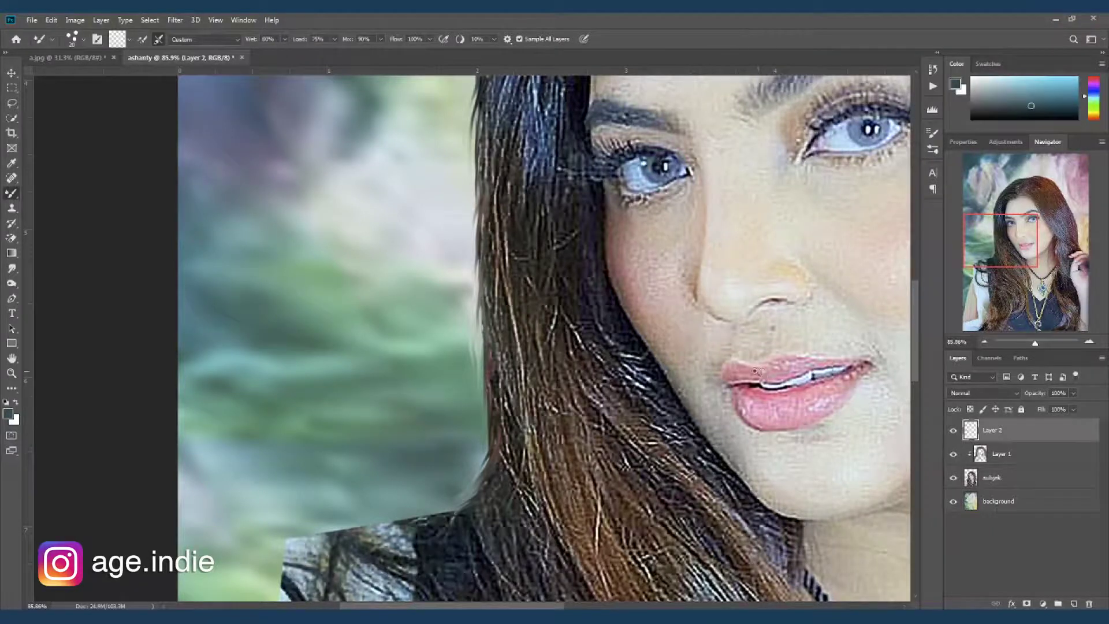
Step: Extend the cut-off curl ends over the white shoulder into wispy tips and soften the hair edge where it meets the shoulder
scroll(757, 371, "down", 3)
left_click_drag(787, 341, 643, 411)
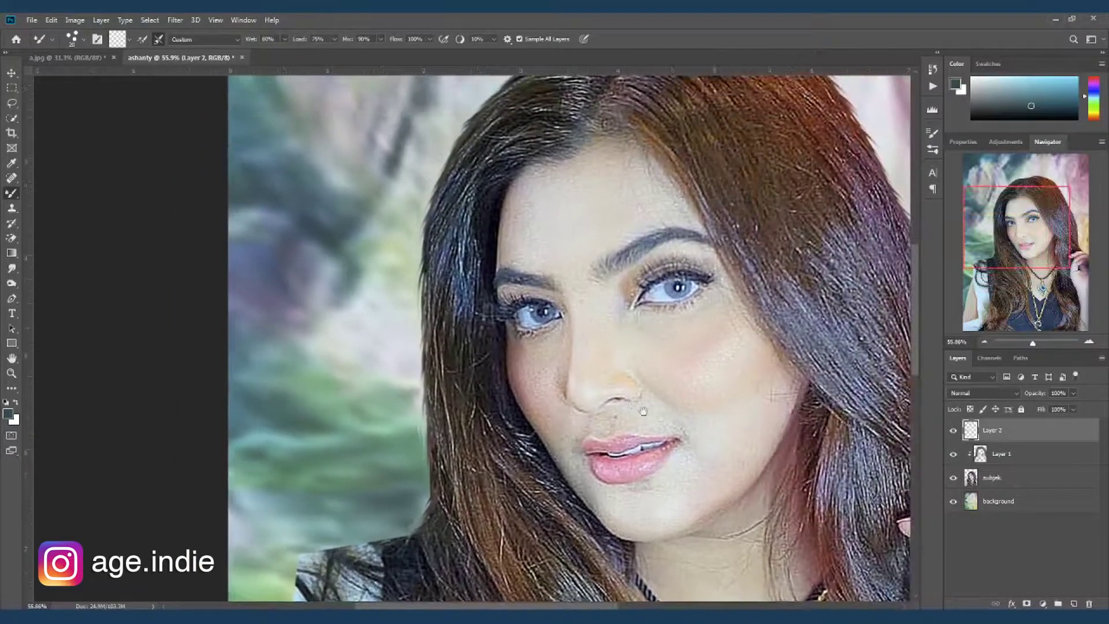
scroll(739, 424, "down", 2)
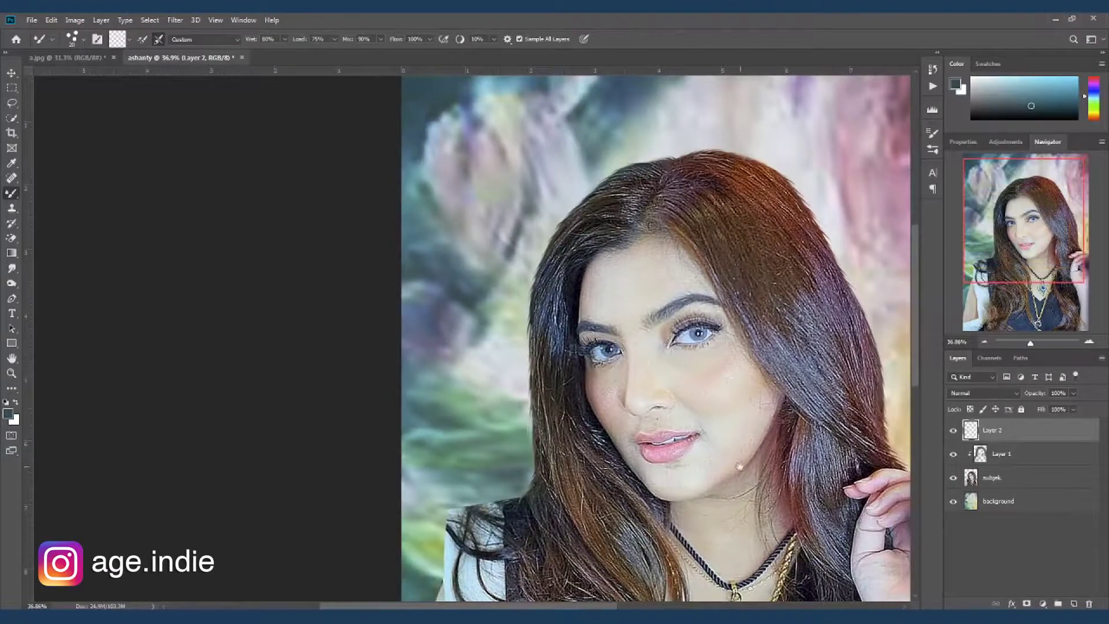
left_click_drag(742, 466, 711, 399)
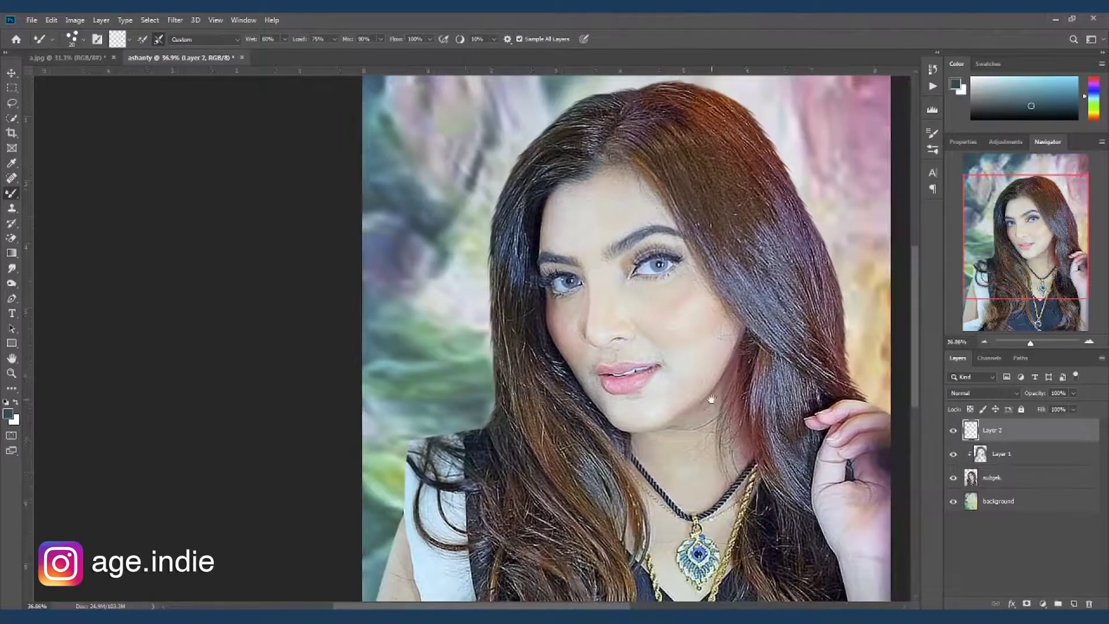
left_click_drag(686, 474, 732, 400)
left_click_drag(538, 430, 632, 458)
scroll(623, 424, "up", 1)
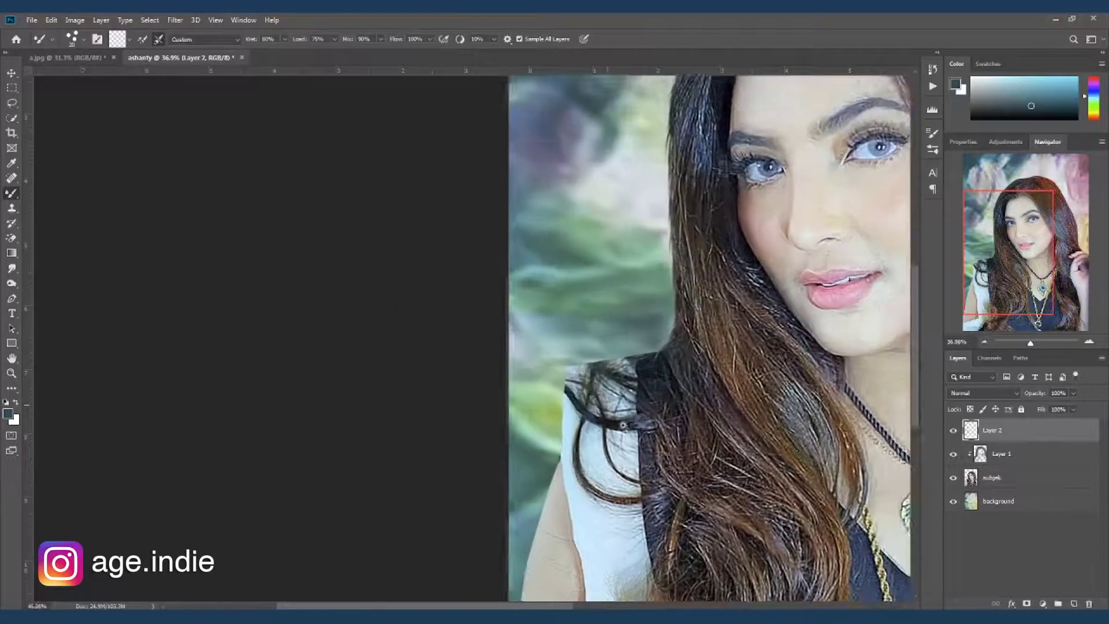
scroll(623, 425, "up", 2)
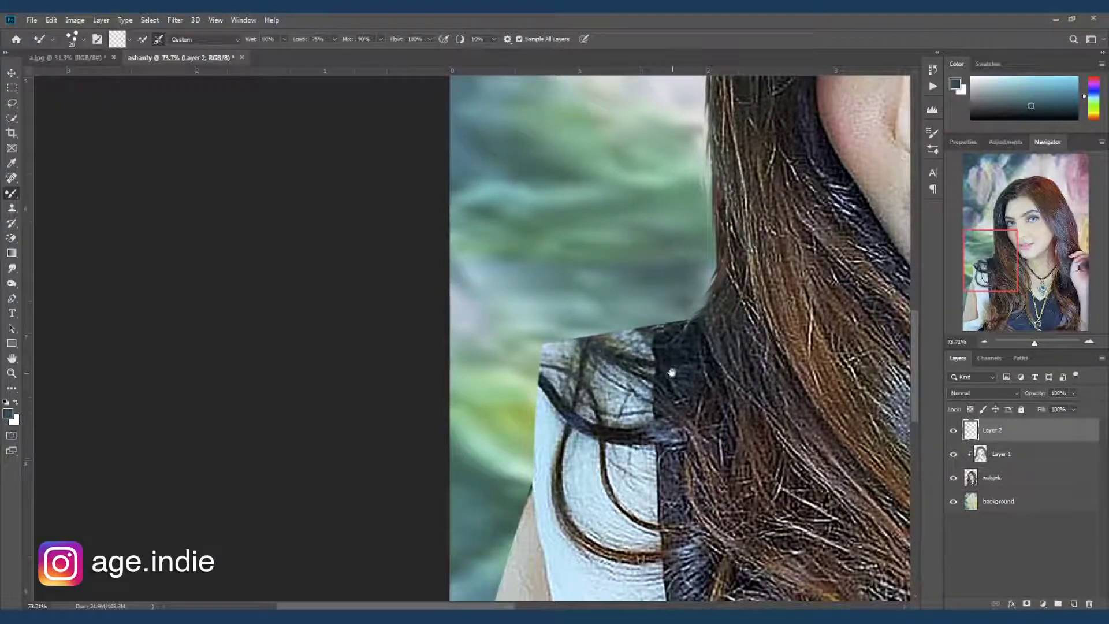
left_click_drag(668, 366, 659, 297)
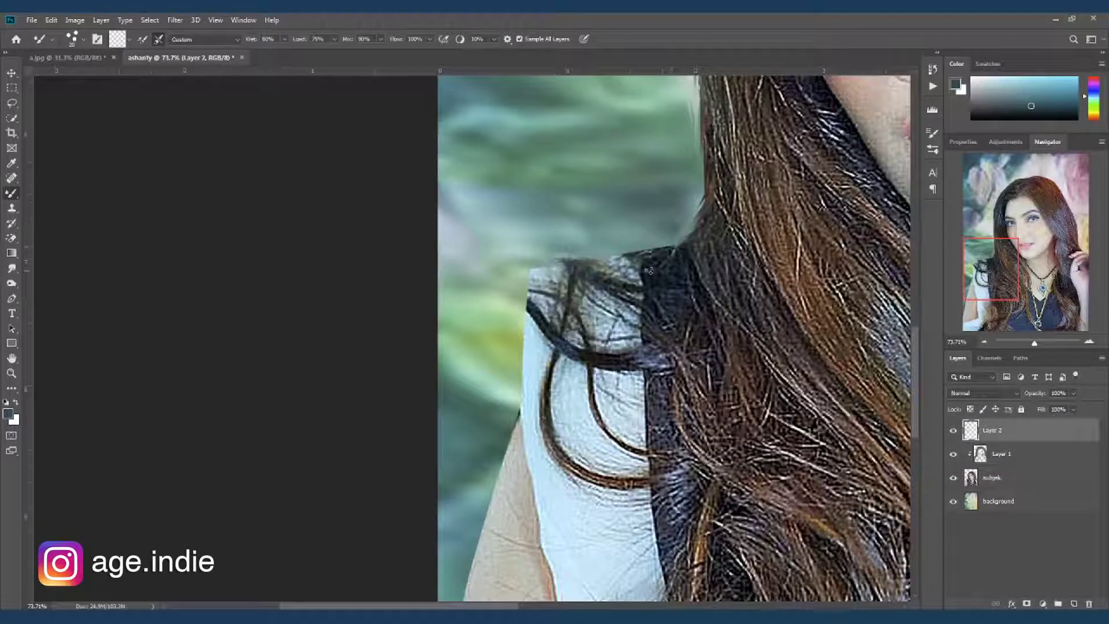
mouse_move(543, 315)
left_mouse_down()
mouse_move(507, 305)
mouse_move(494, 318)
left_mouse_up()
left_click_drag(573, 271, 544, 259)
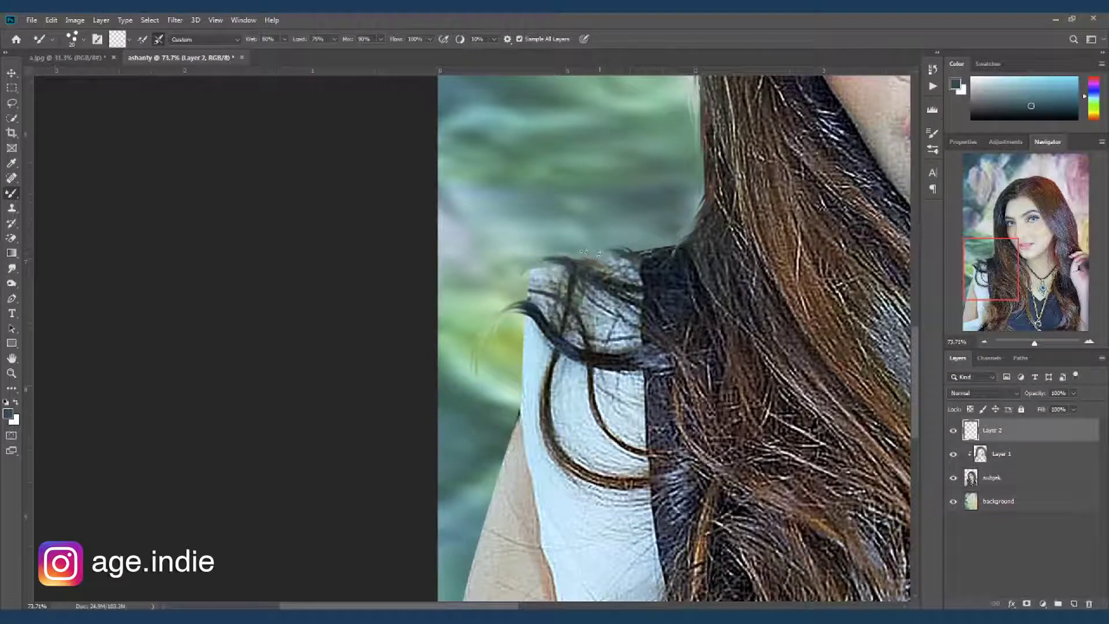
left_click_drag(552, 297, 503, 297)
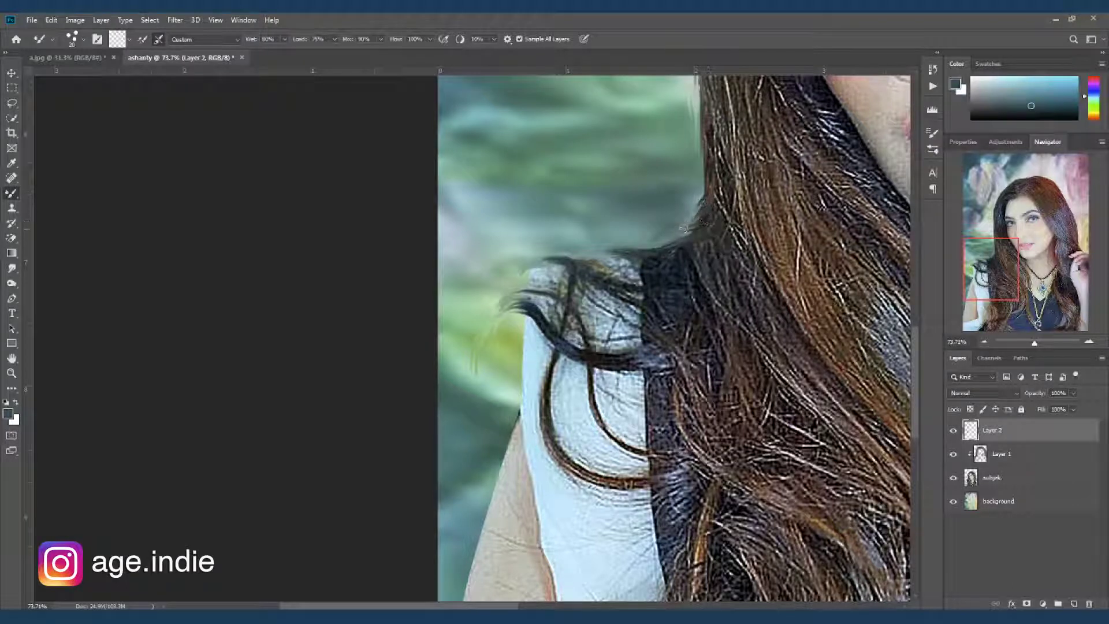
mouse_move(708, 169)
left_mouse_down()
mouse_move(683, 221)
mouse_move(697, 222)
left_mouse_up()
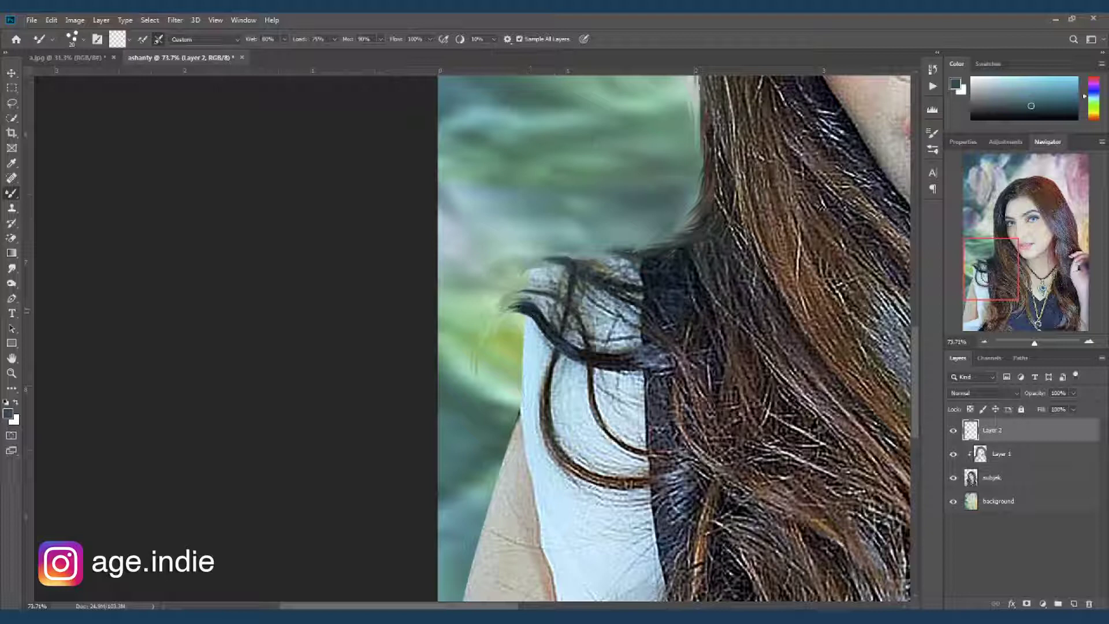
Step: Review the retouched hair edges across the whole portrait
key("ctrl+0")
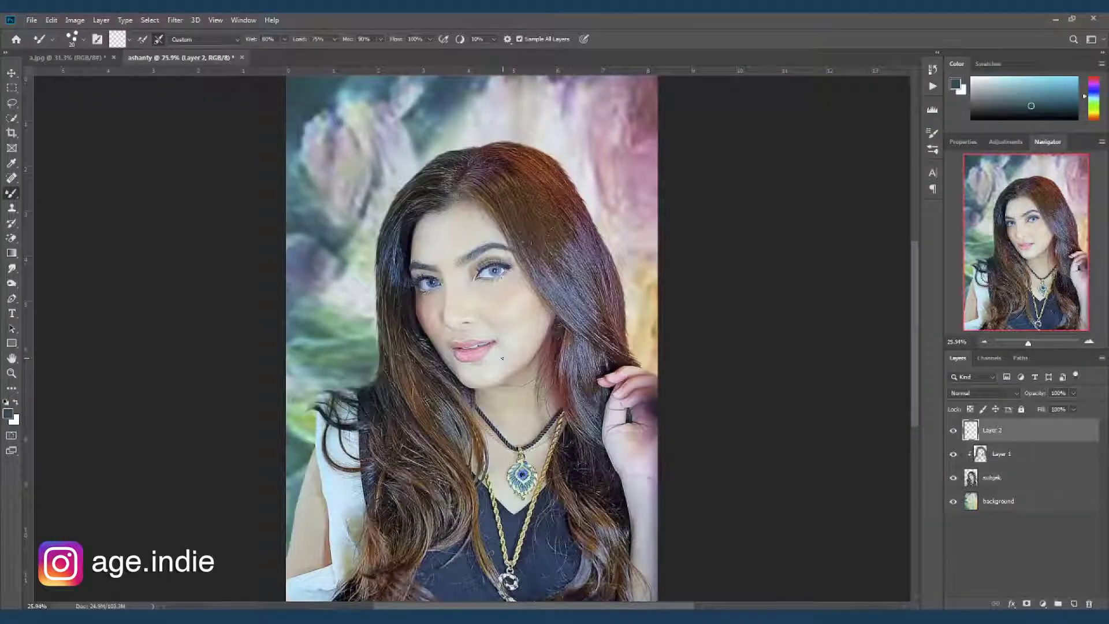
scroll(502, 358, "up", 5)
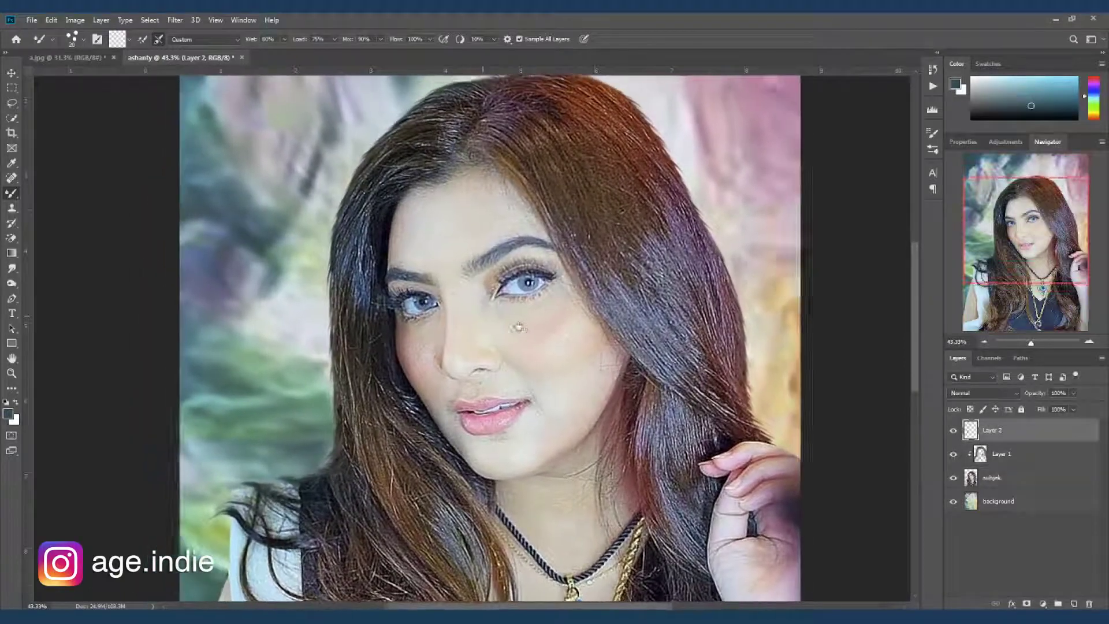
scroll(518, 328, "down", 2)
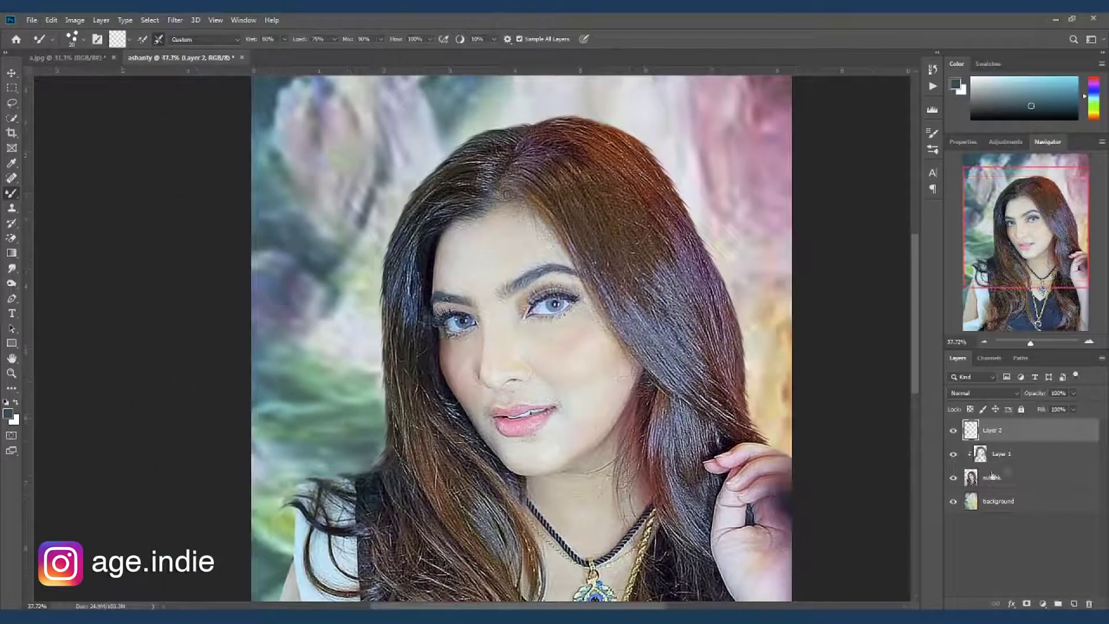
Step: Compare the hair edges with the painted strands layer hidden and shown, then inspect the portrait overall and beside the hand
left_click(954, 430)
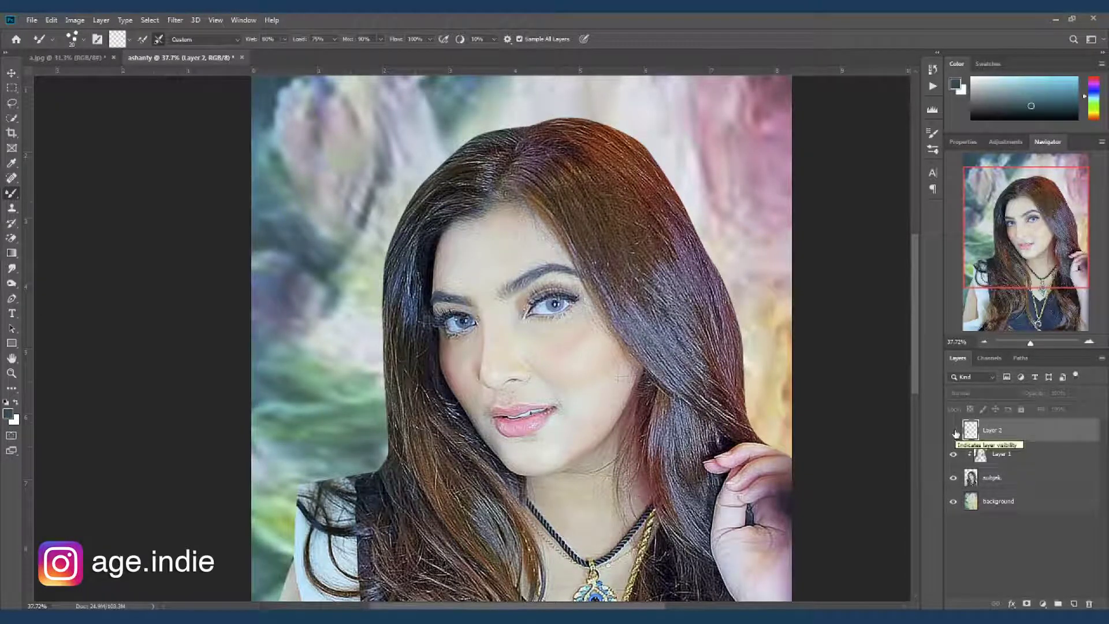
left_click(954, 431)
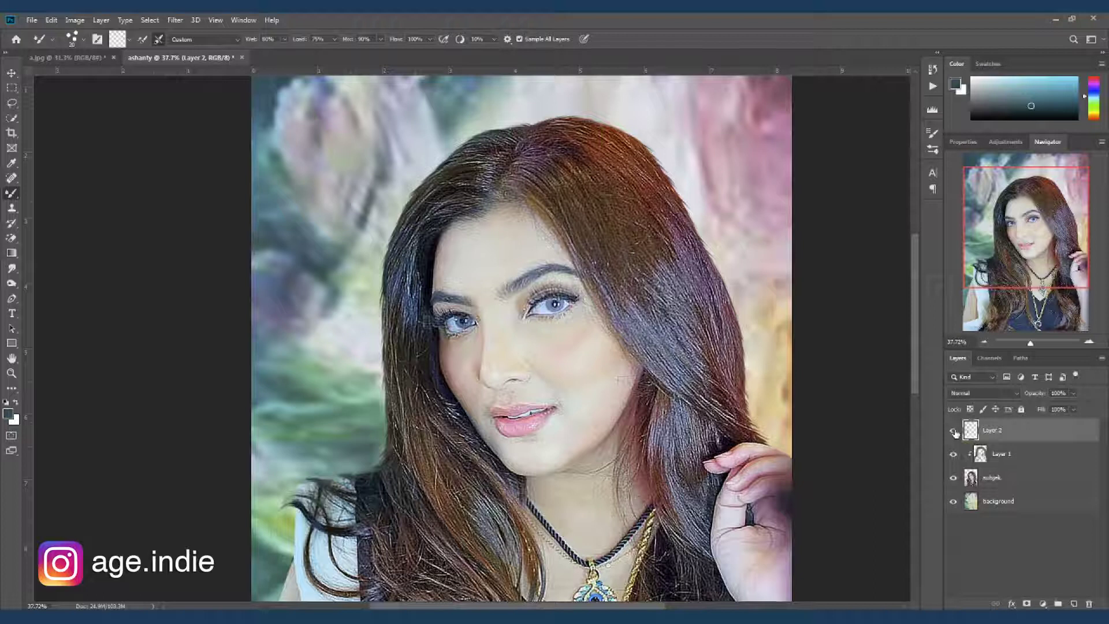
left_click(955, 431)
left_click(954, 430)
left_click(954, 430)
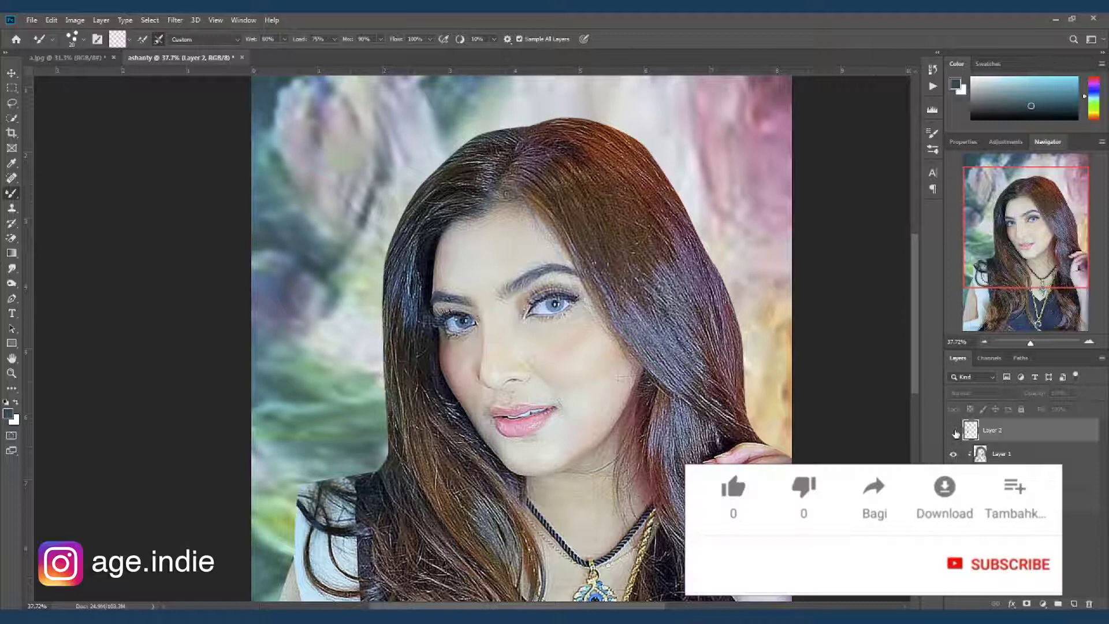
left_click(955, 431)
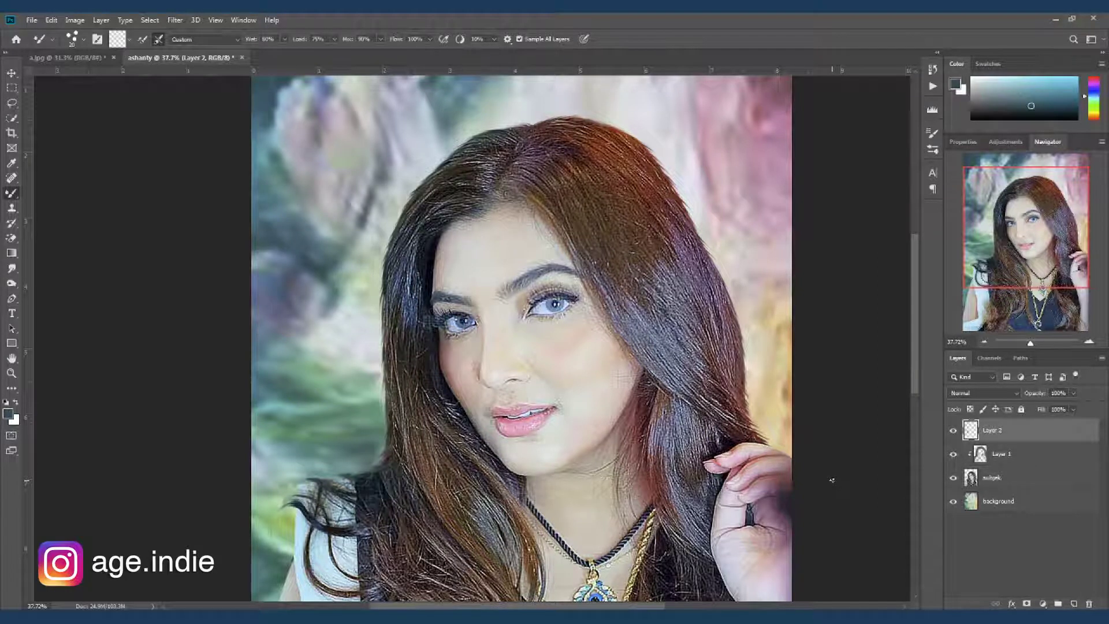
scroll(832, 480, "down", 2)
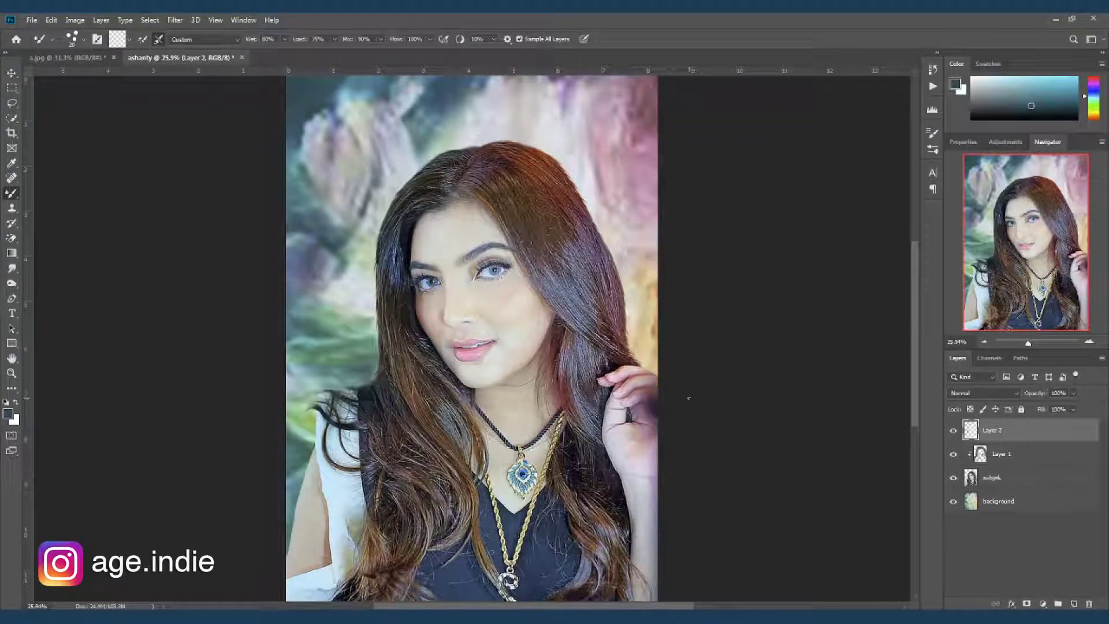
scroll(645, 377, "up", 3)
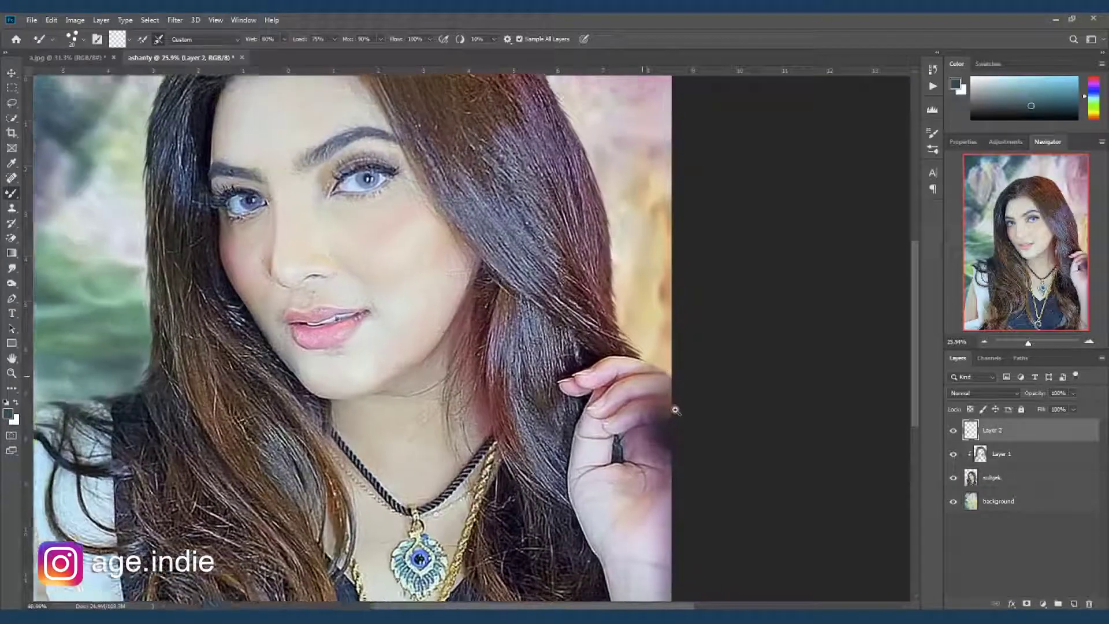
left_click_drag(645, 345, 689, 407)
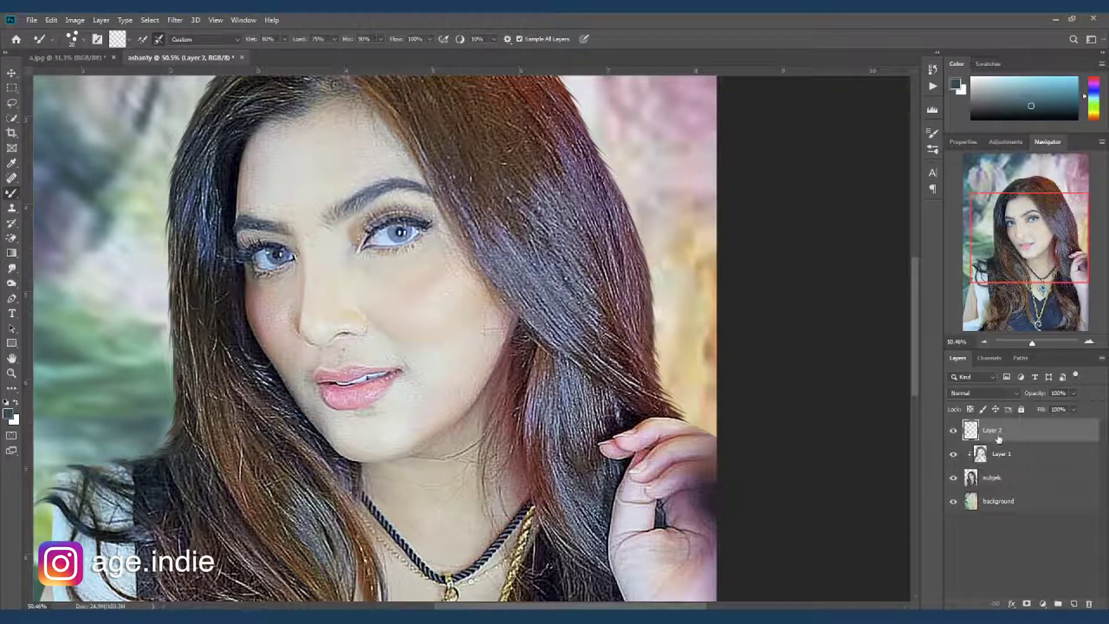
Step: Rename the painted strands layer as "mixer tool" and add a new empty layer above it
double_click(1000, 434)
type("mixer tool")
left_click(1039, 574)
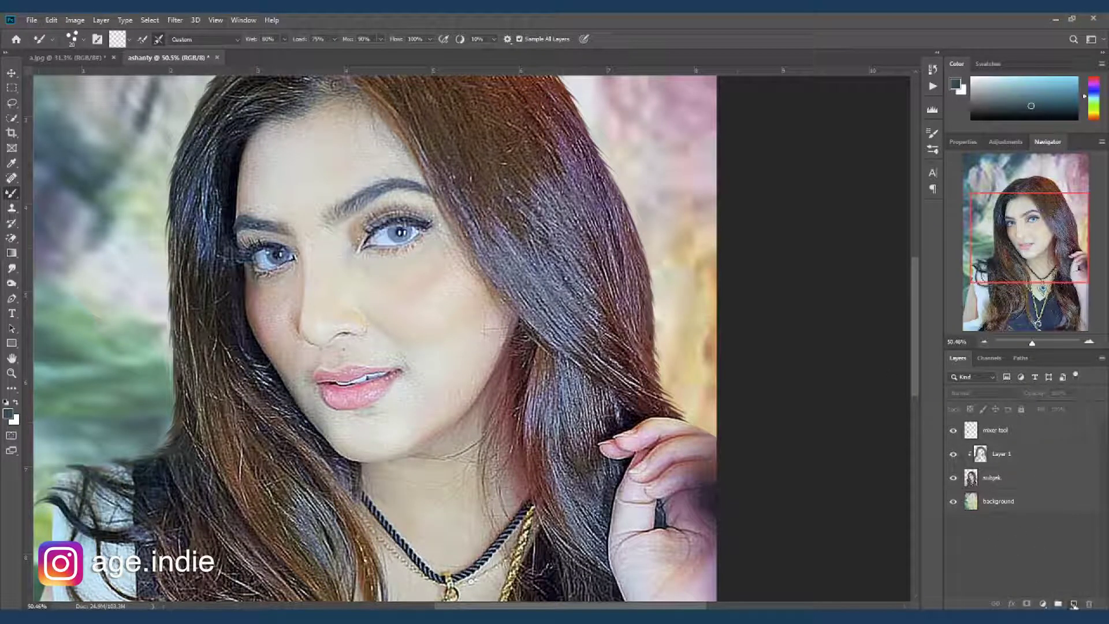
left_click(1074, 604)
double_click(994, 437)
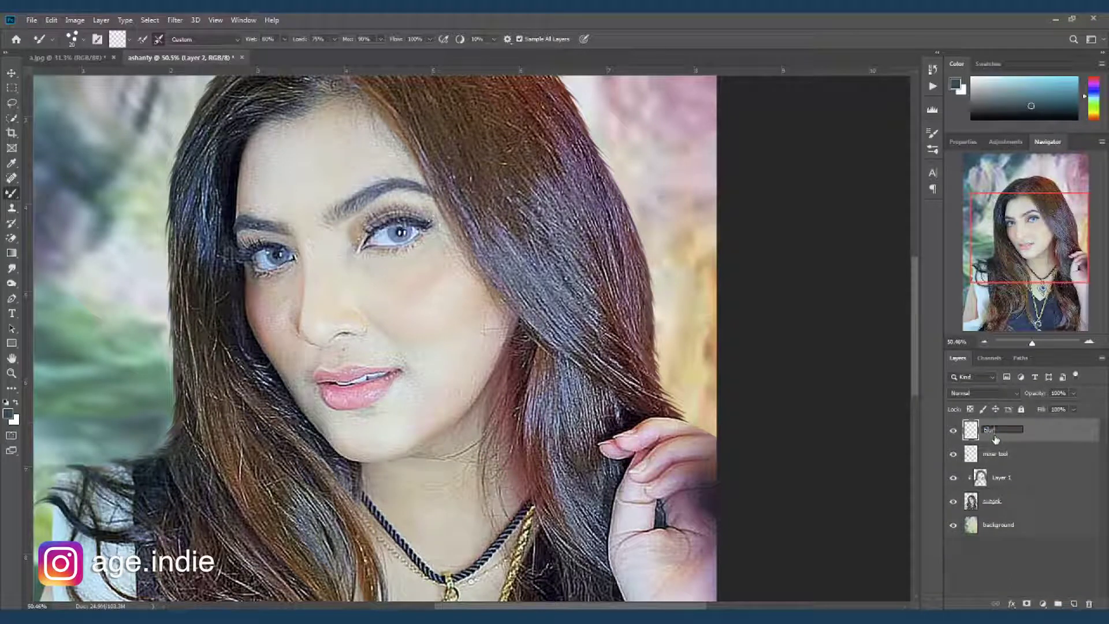
left_click(998, 561)
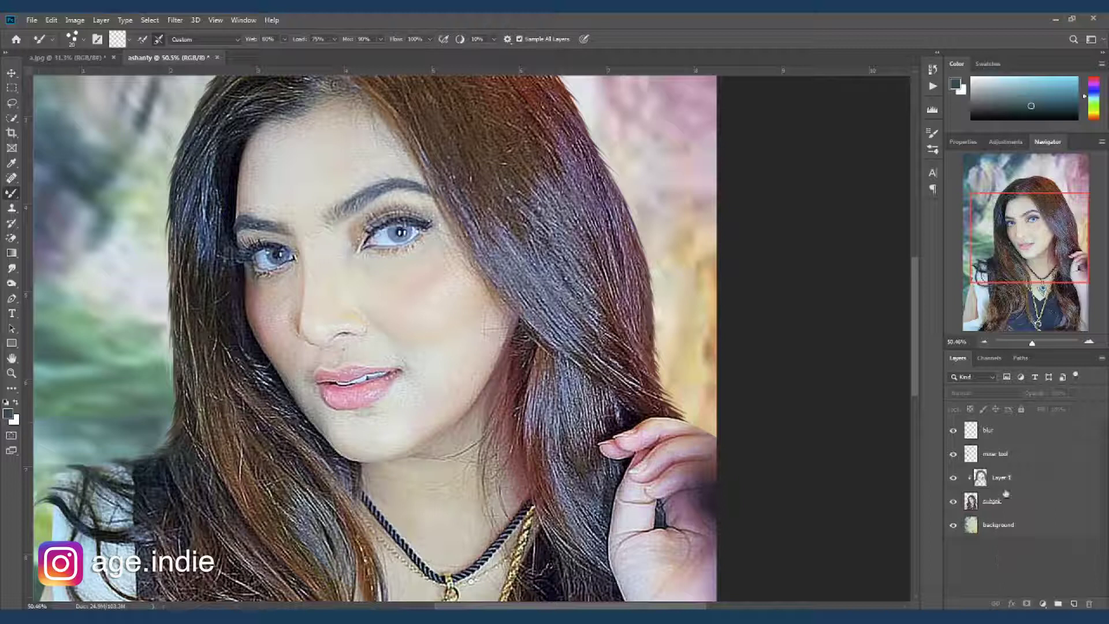
left_click(974, 434)
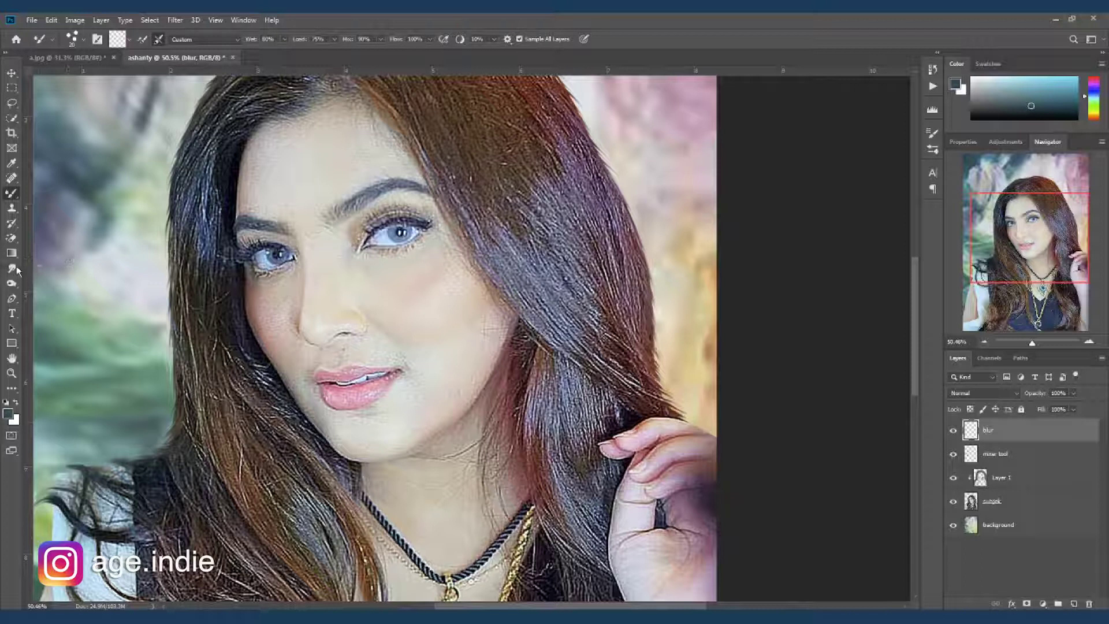
key("ctrl+z")
Step: Switch to the Blur tool and rename the new top layer as "blur", keeping it active
left_click(12, 270)
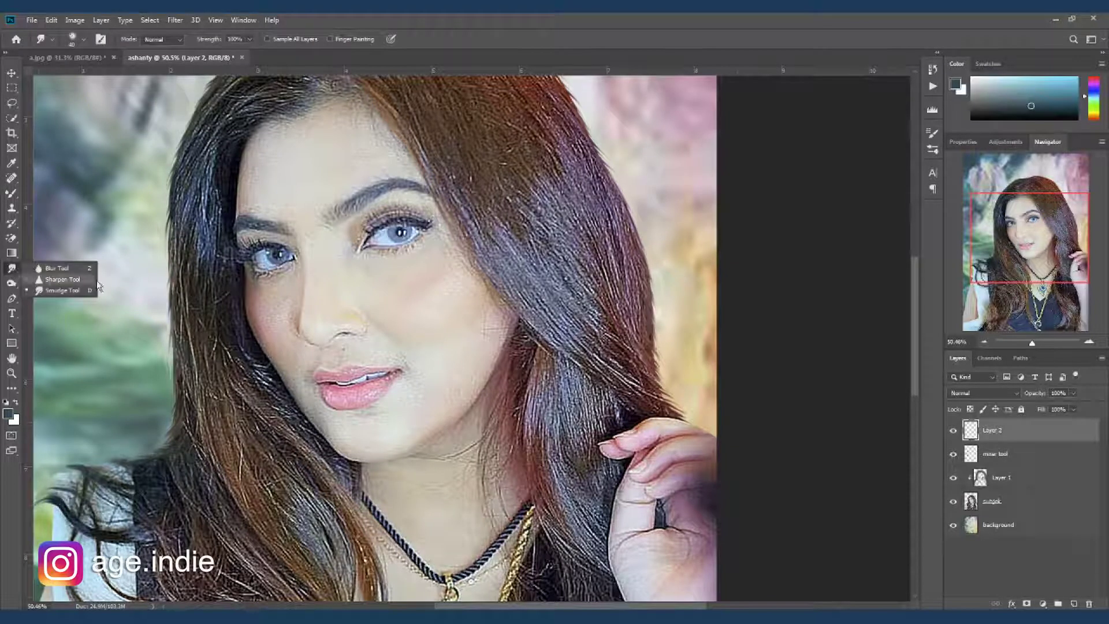
left_click(65, 270)
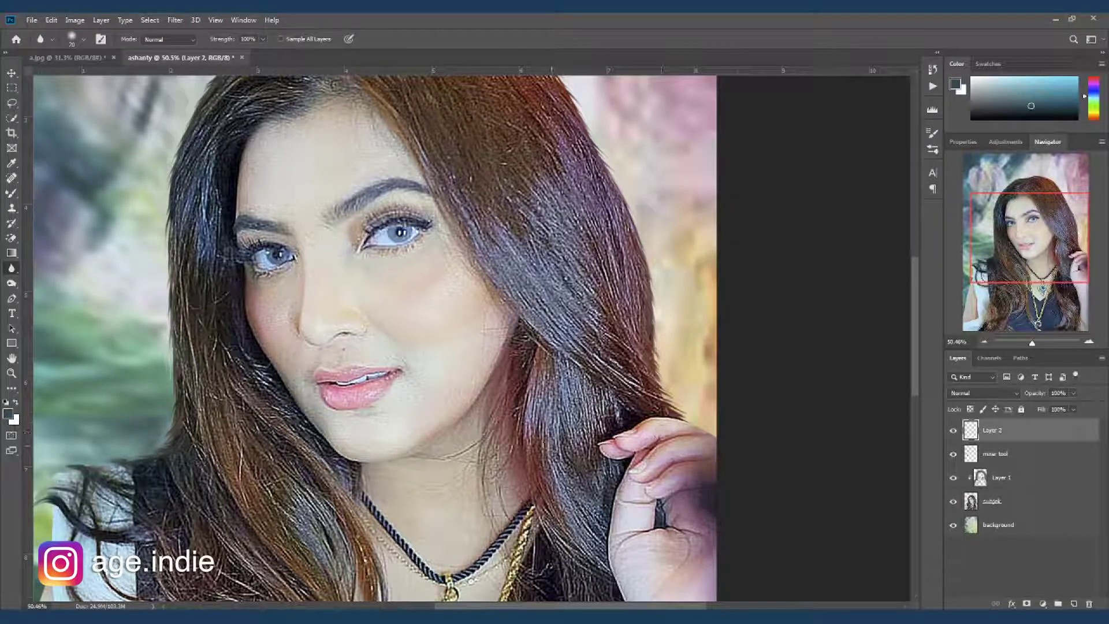
scroll(680, 430, "up", 3)
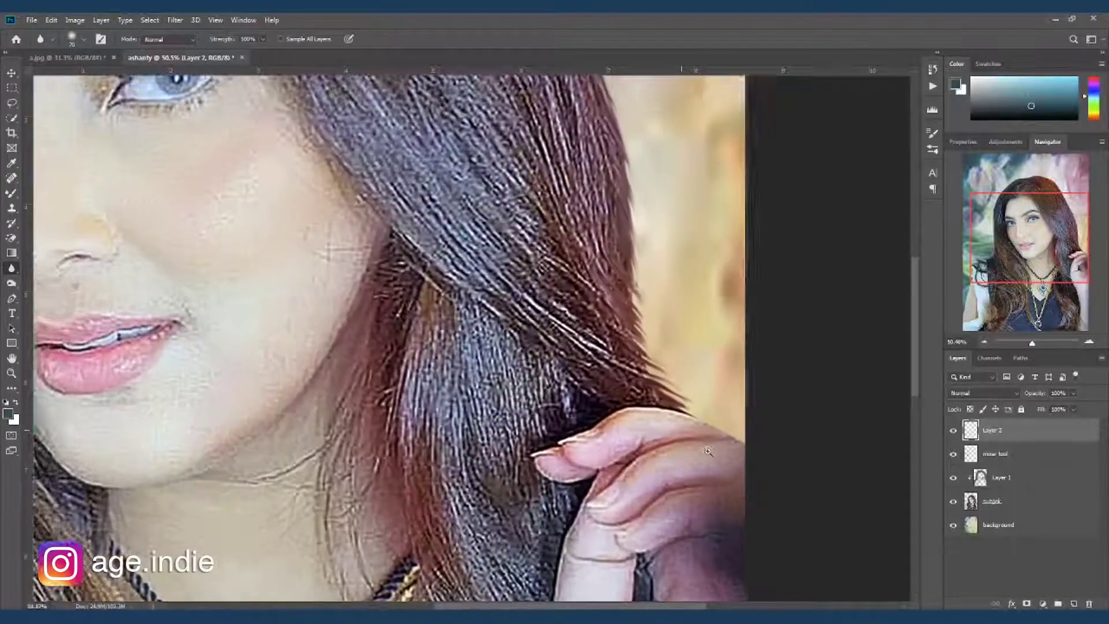
scroll(647, 439, "right", 2)
mouse_move(547, 176)
left_mouse_down()
mouse_move(626, 408)
mouse_move(688, 441)
mouse_move(659, 416)
mouse_move(649, 412)
mouse_move(687, 445)
mouse_move(645, 420)
mouse_move(679, 446)
mouse_move(650, 437)
mouse_move(681, 436)
left_mouse_up()
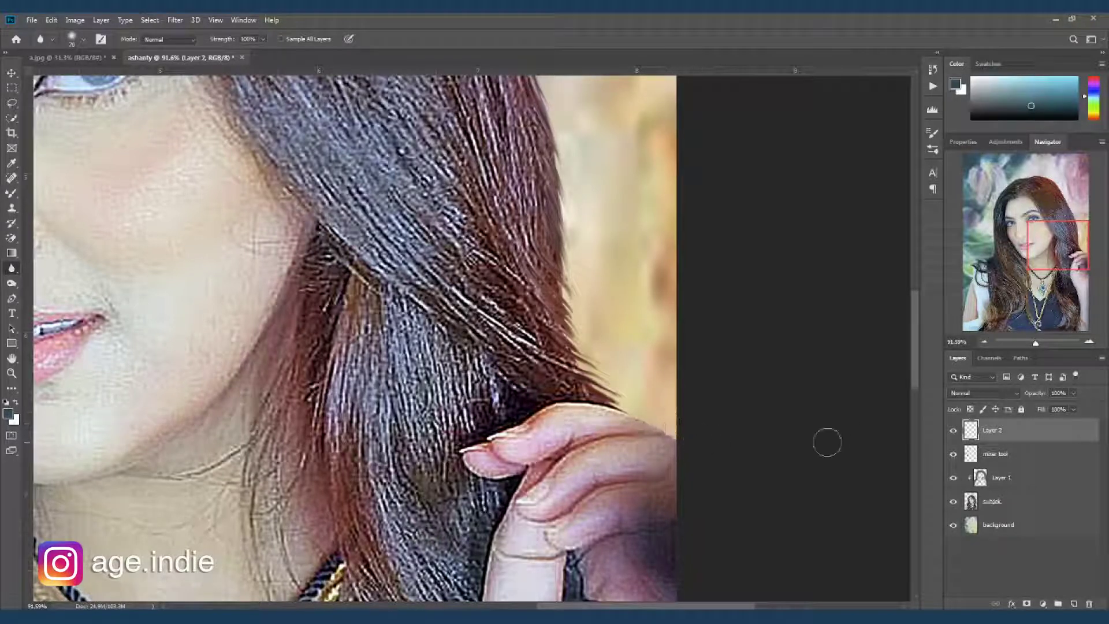
double_click(994, 431)
type("blur")
left_click(987, 557)
left_click(990, 437)
Step: With Sample All Layers enabled, blur the hair edge on the blur layer from the raised hand up toward the crown
mouse_move(637, 400)
left_mouse_down()
mouse_move(644, 419)
mouse_move(630, 411)
mouse_move(682, 440)
mouse_move(614, 390)
mouse_move(615, 400)
mouse_move(592, 364)
left_mouse_up()
mouse_move(572, 289)
left_mouse_down()
mouse_move(587, 351)
mouse_move(666, 437)
mouse_move(569, 229)
left_mouse_up()
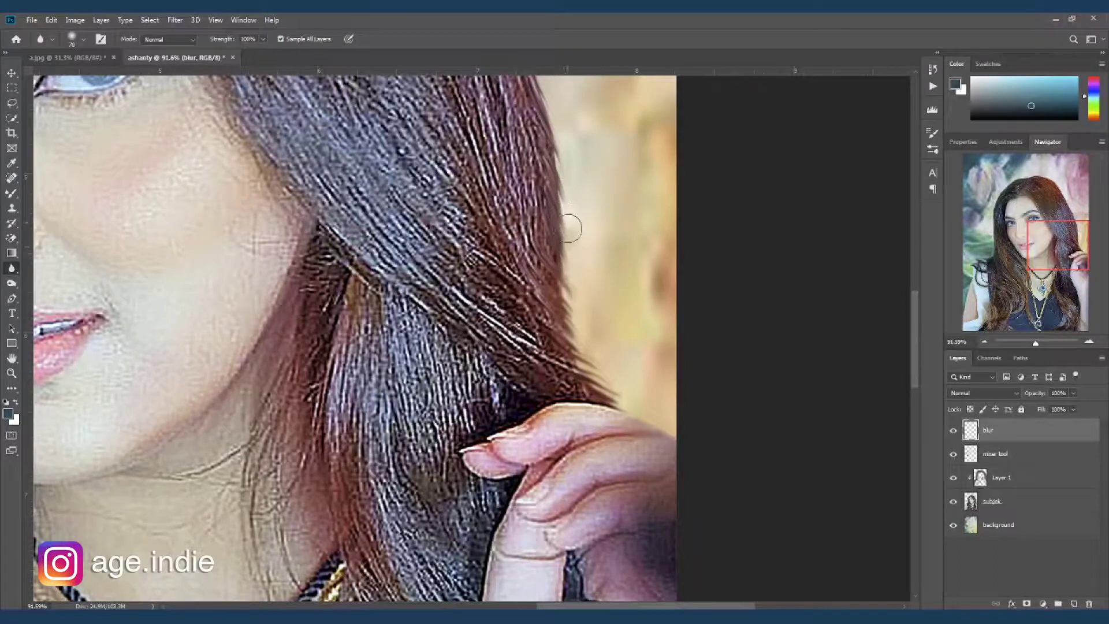
scroll(578, 242, "up", 4)
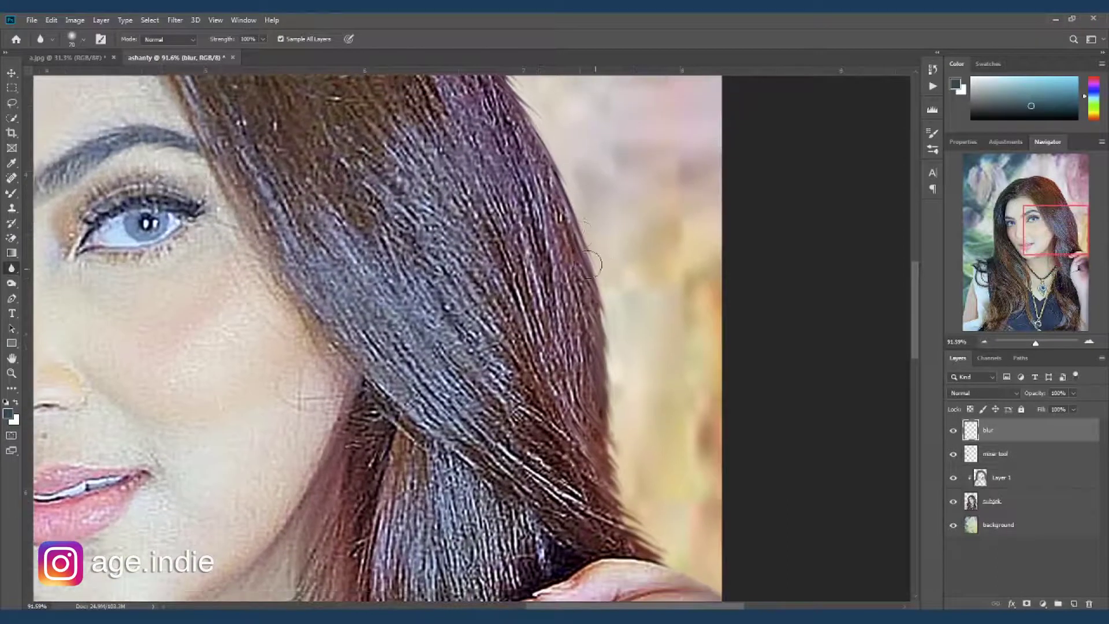
scroll(598, 272, "up", 4)
mouse_move(571, 256)
left_mouse_down()
mouse_move(596, 262)
mouse_move(623, 356)
mouse_move(578, 242)
left_mouse_up()
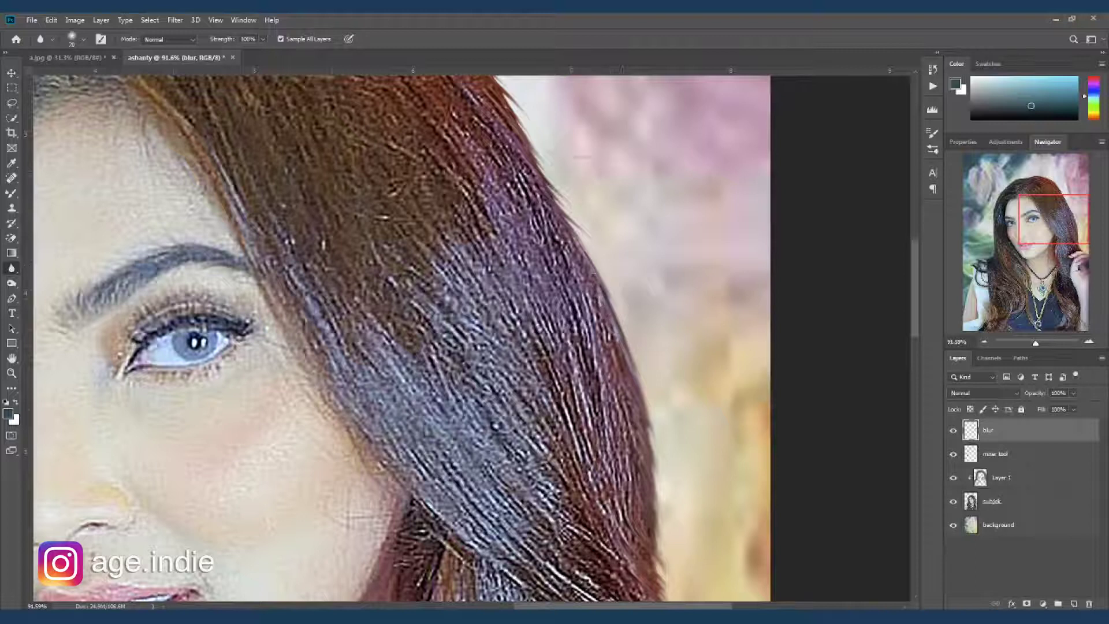
left_click_drag(607, 163, 674, 295)
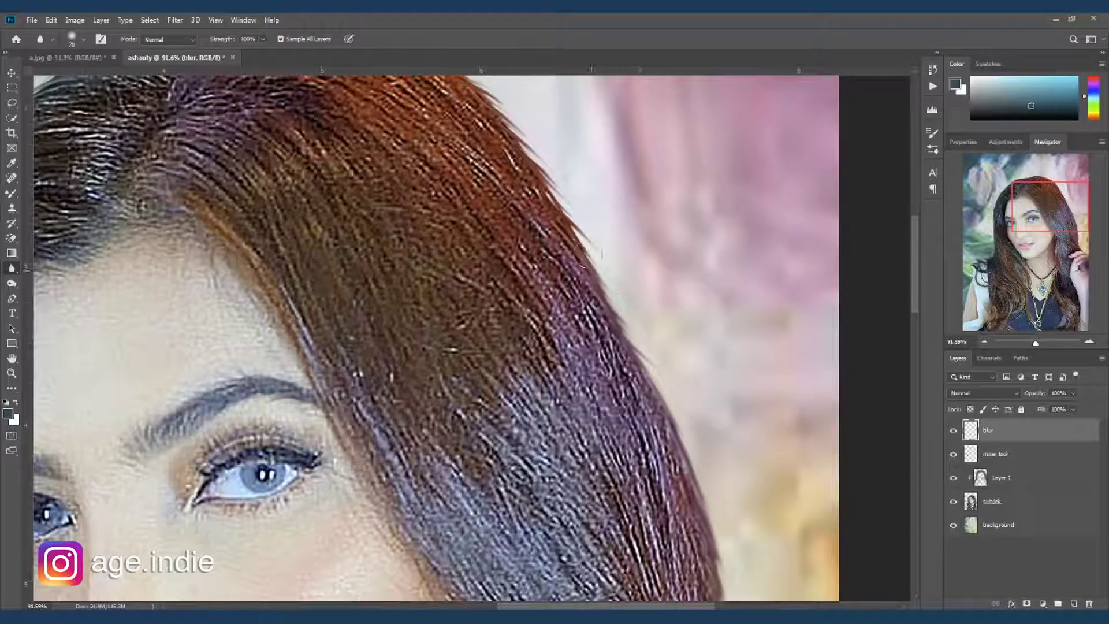
Step: Enlarge the Blur brush to 100 and soften the reddish hair edge over the crown to the parting
key("bracketright")
key("bracketright")
key("bracketright")
left_click_drag(591, 142, 662, 229)
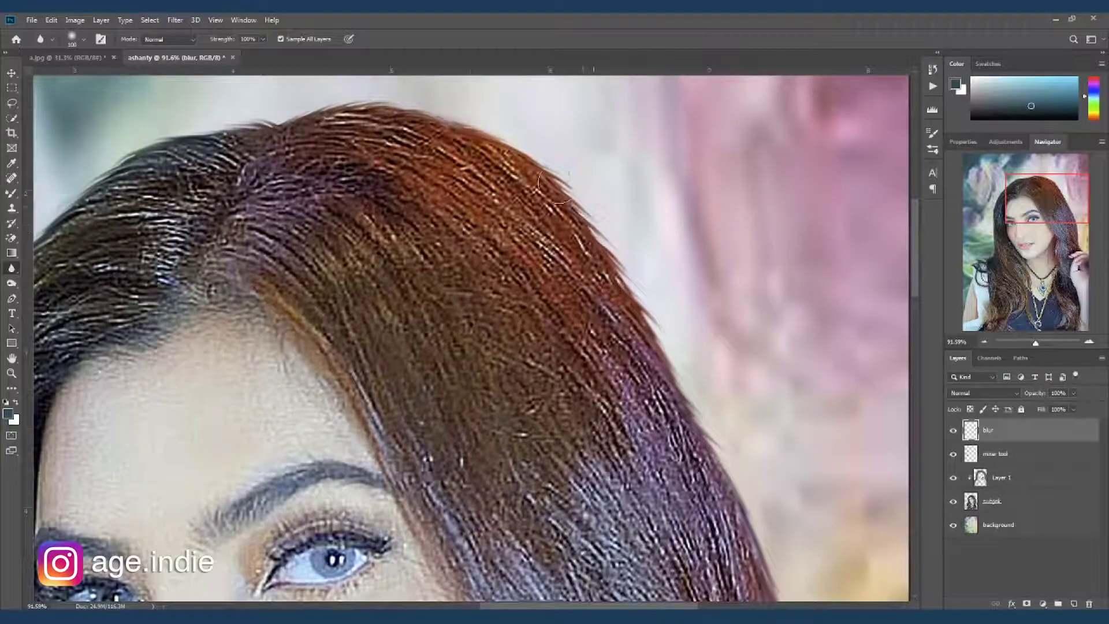
left_click_drag(561, 130, 661, 151)
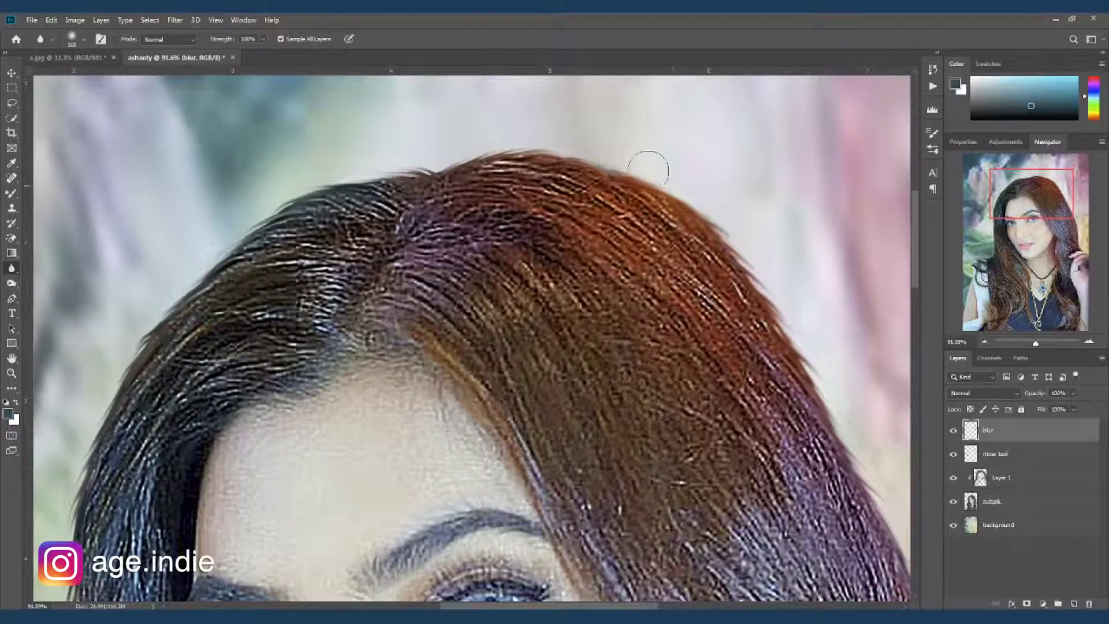
left_click_drag(498, 140, 689, 153)
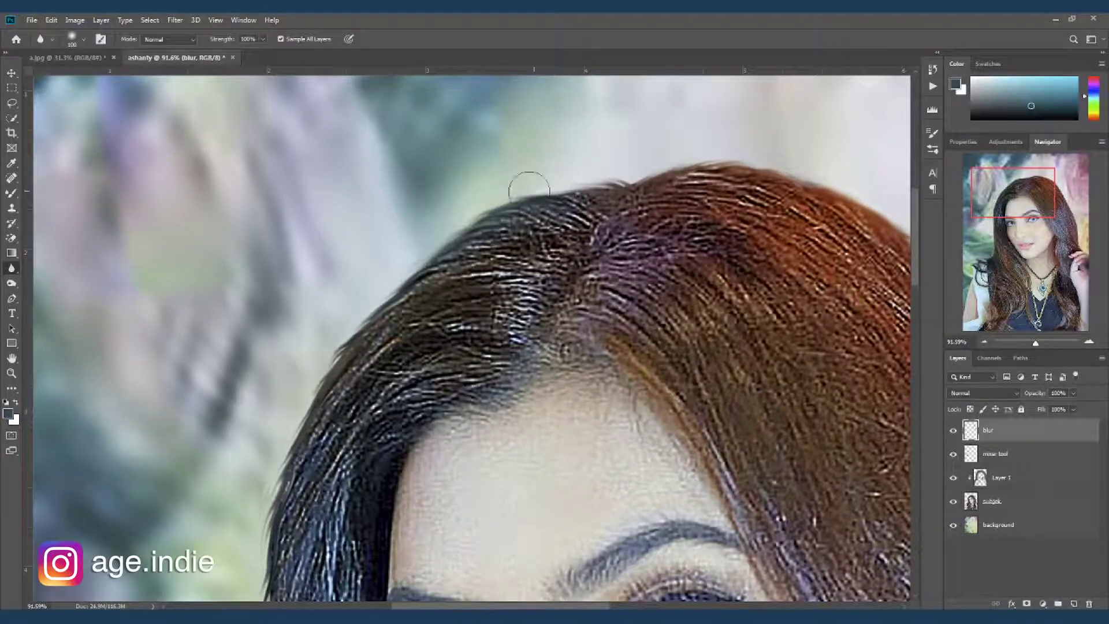
Step: Blur the dark hair edge on the opposite side from the parting down to the shoulder
left_click_drag(384, 405, 518, 275)
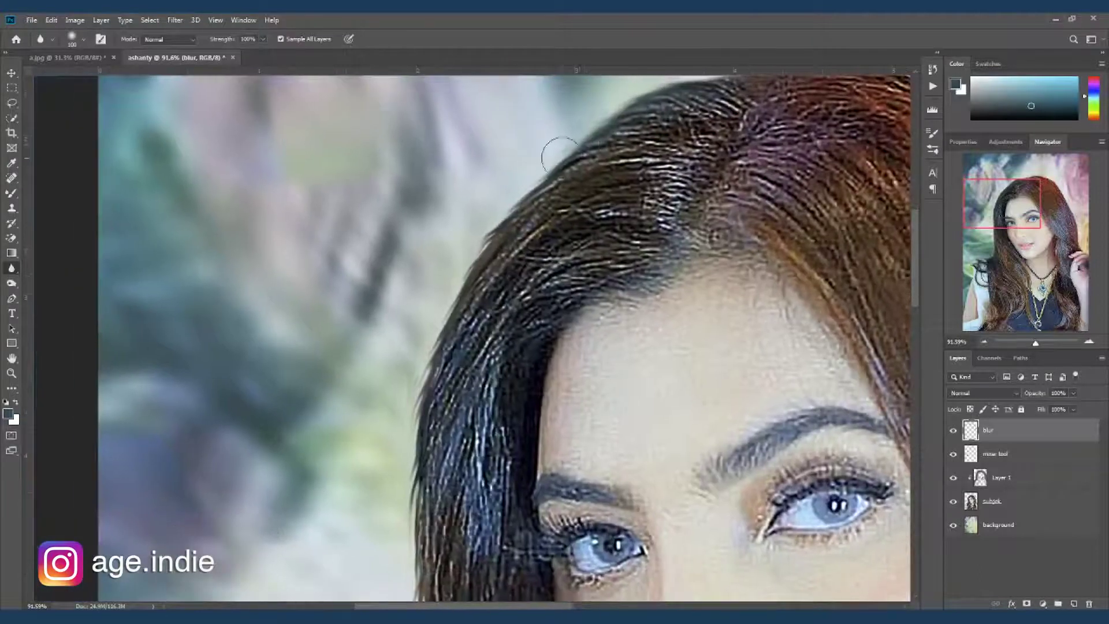
left_click_drag(439, 305, 537, 142)
mouse_move(414, 381)
left_mouse_down()
mouse_move(409, 430)
mouse_move(415, 358)
mouse_move(453, 274)
left_mouse_up()
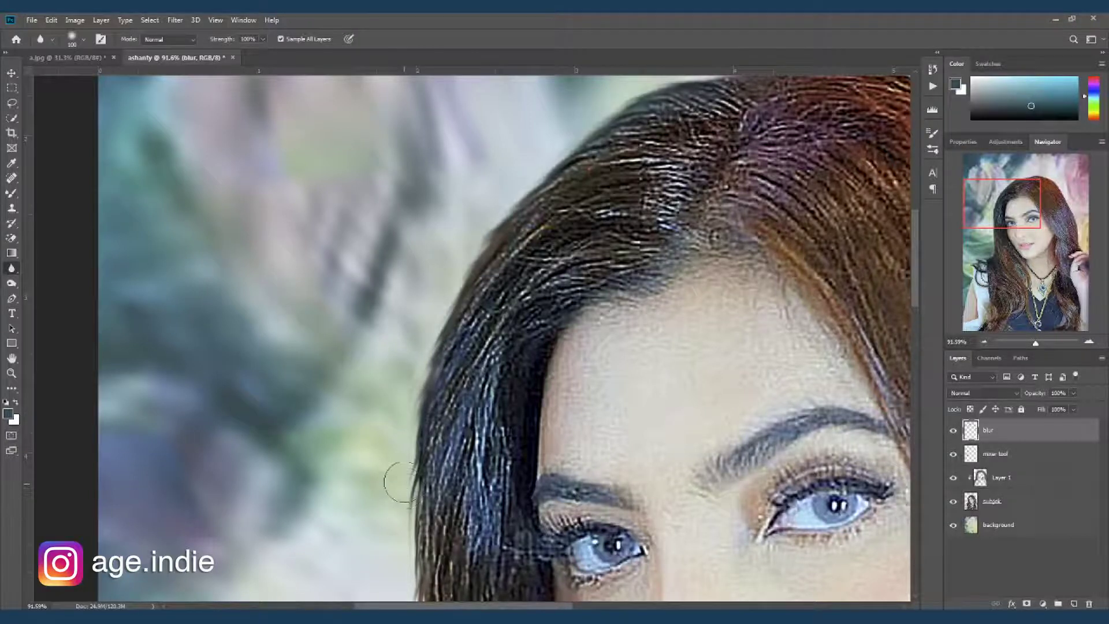
left_click_drag(435, 448, 509, 207)
mouse_move(471, 267)
left_mouse_down()
mouse_move(489, 342)
mouse_move(476, 274)
left_mouse_up()
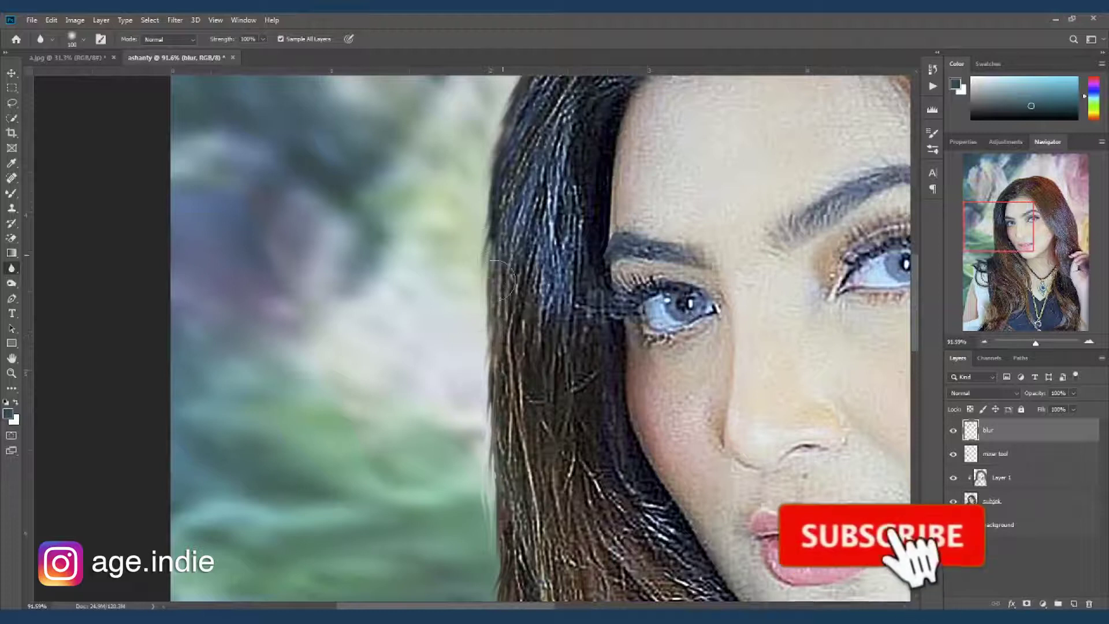
left_click_drag(502, 477, 507, 344)
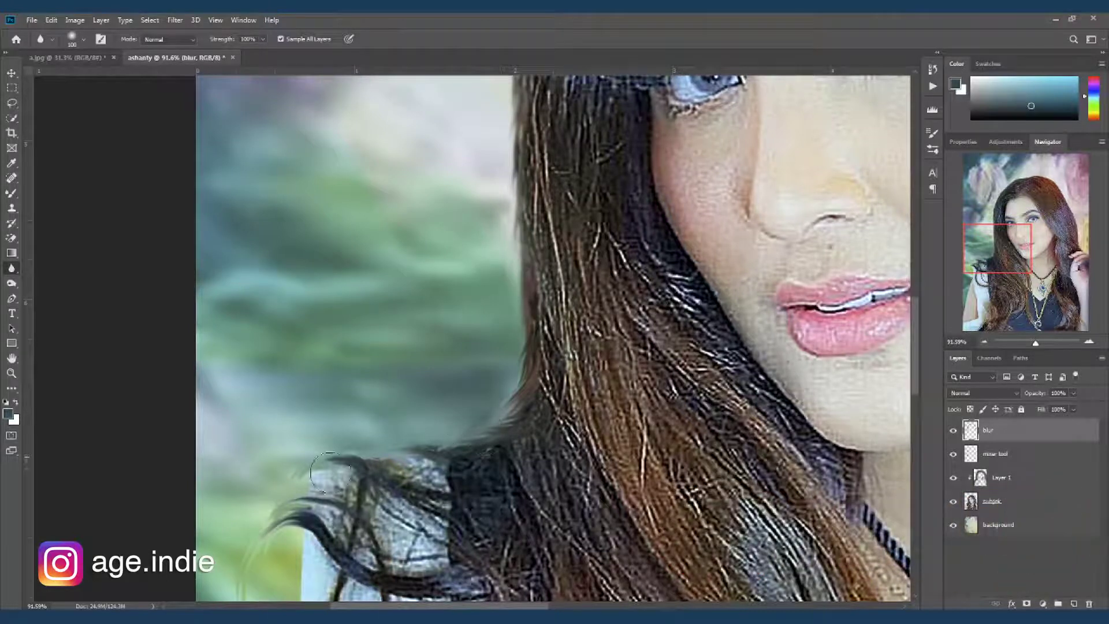
Step: Blur the curl tips over the white shoulder and the outer edge of the sleeve and arm below them
left_click_drag(315, 480, 319, 453)
left_click_drag(417, 365, 534, 173)
mouse_move(450, 292)
left_mouse_down()
mouse_move(440, 284)
mouse_move(379, 339)
mouse_move(394, 319)
mouse_move(439, 358)
mouse_move(454, 396)
mouse_move(447, 318)
mouse_move(451, 388)
mouse_move(432, 381)
mouse_move(432, 451)
mouse_move(440, 382)
mouse_move(491, 285)
left_mouse_up()
key("space")
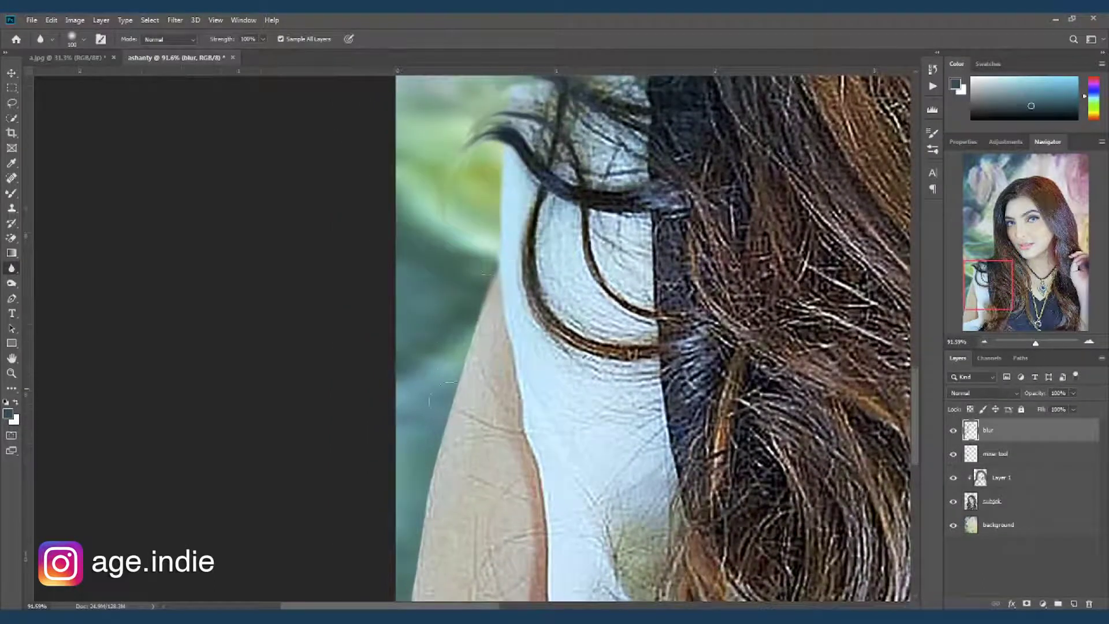
key("space")
left_click_drag(501, 354, 550, 244)
mouse_move(494, 348)
left_mouse_down()
mouse_move(451, 555)
mouse_move(481, 321)
mouse_move(538, 140)
mouse_move(505, 277)
left_mouse_up()
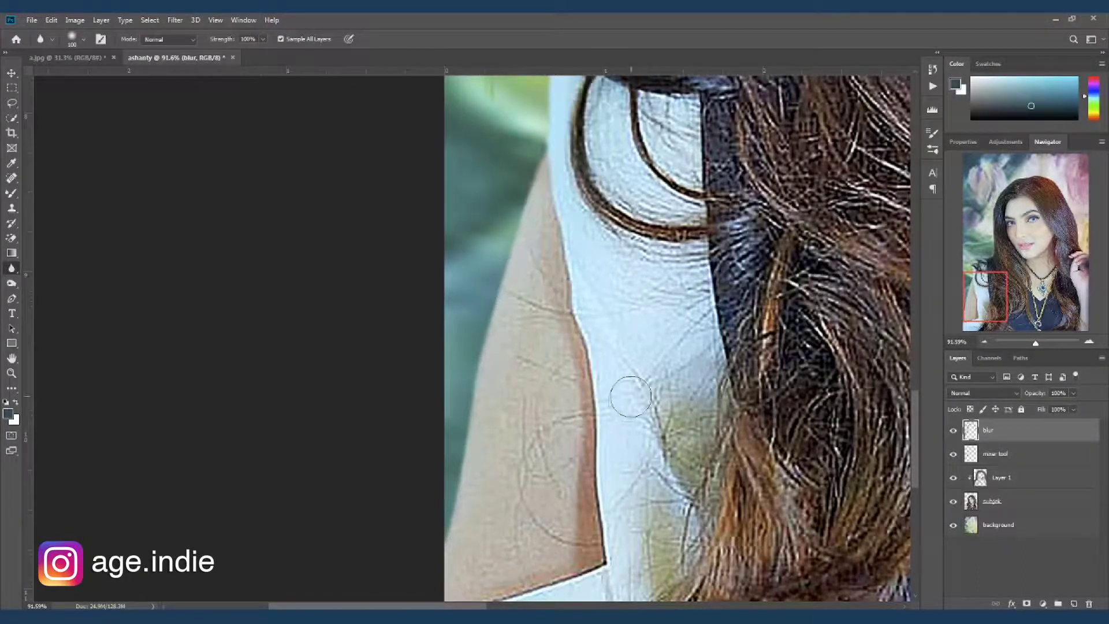
scroll(628, 391, "right", 5)
scroll(629, 392, "up", 1)
scroll(474, 373, "right", 1)
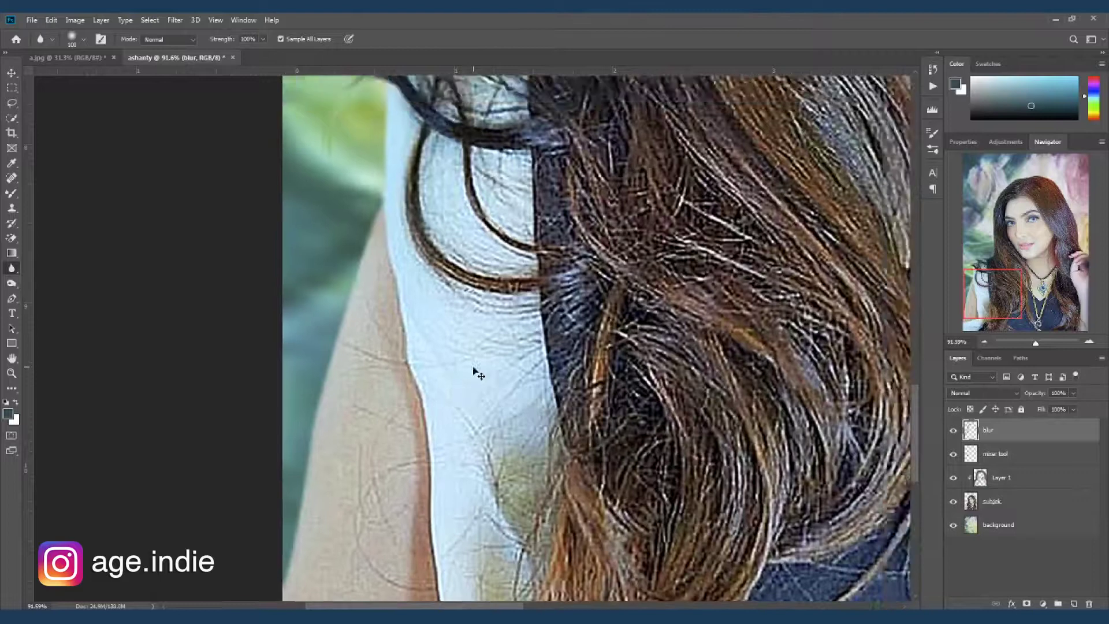
Step: Go over the hair edge between the hand and the crown again, enlarging the Blur brush to 150, and check the whole portrait
key("ctrl+0")
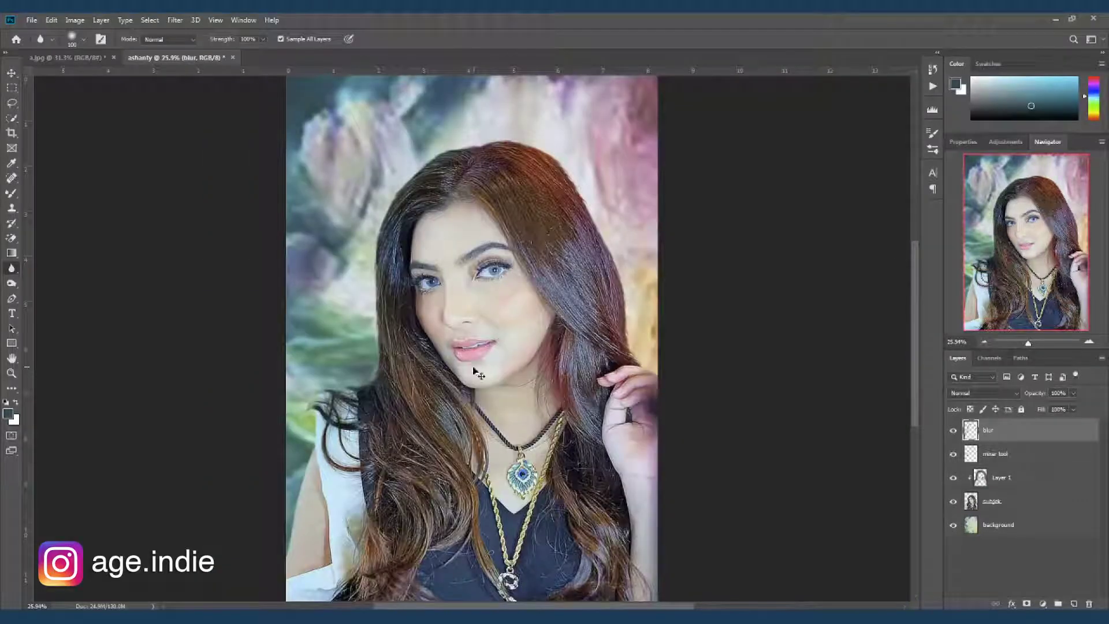
left_click_drag(563, 300, 595, 325)
left_click(593, 324)
left_click_drag(582, 246, 594, 264)
mouse_move(599, 140)
left_mouse_down()
mouse_move(634, 201)
mouse_move(606, 155)
mouse_move(627, 173)
mouse_move(655, 167)
mouse_move(624, 186)
left_mouse_up()
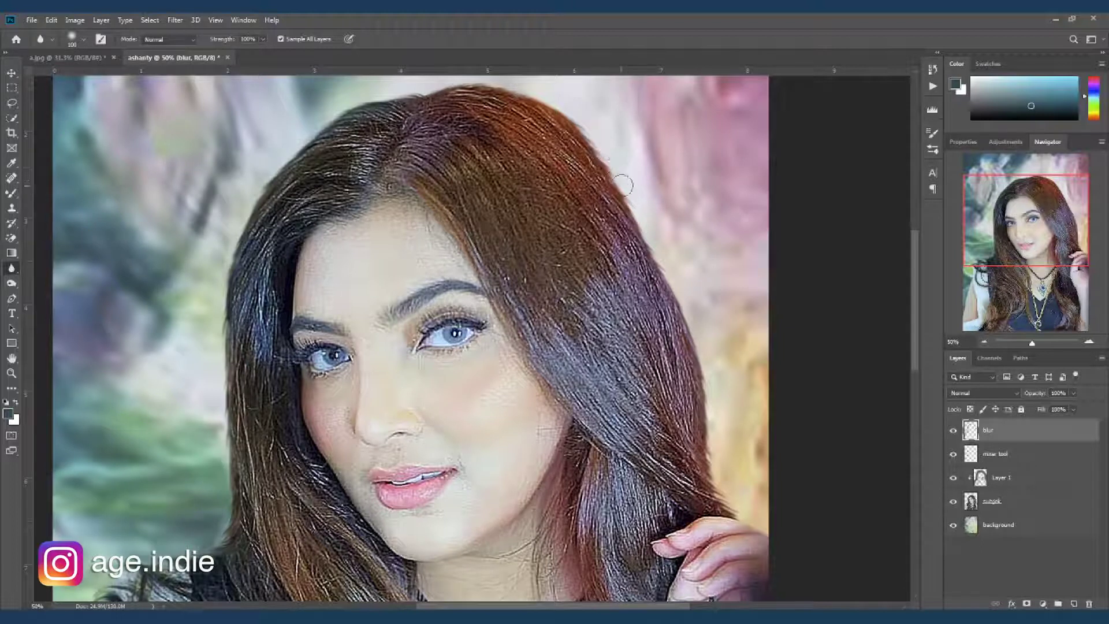
key("bracketright")
key("bracketright")
scroll(693, 310, "down", 2)
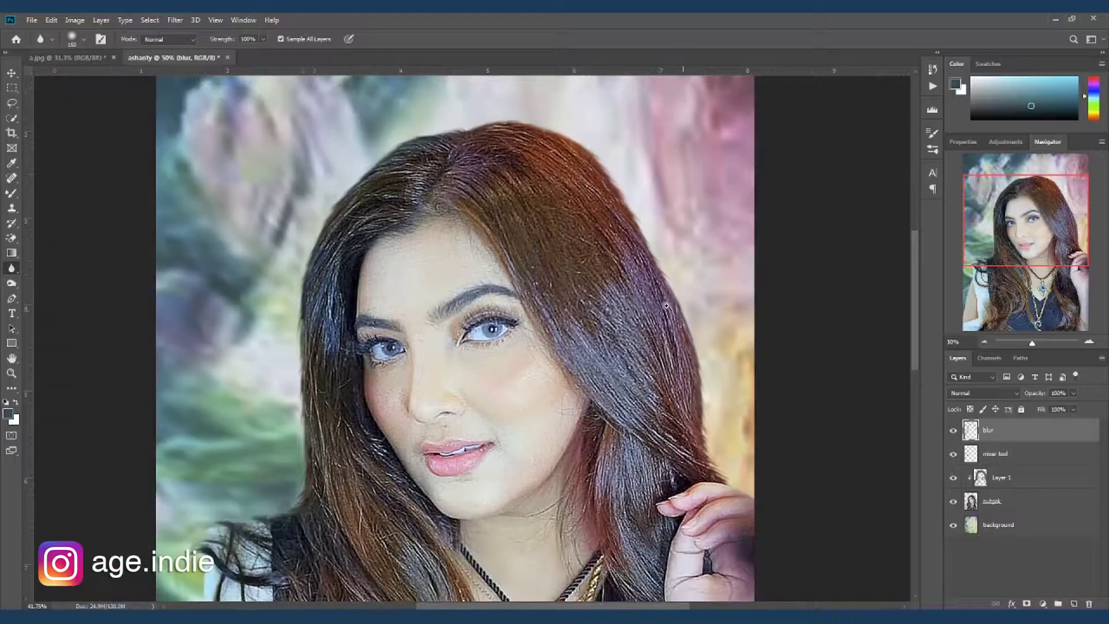
scroll(644, 290, "down", 1)
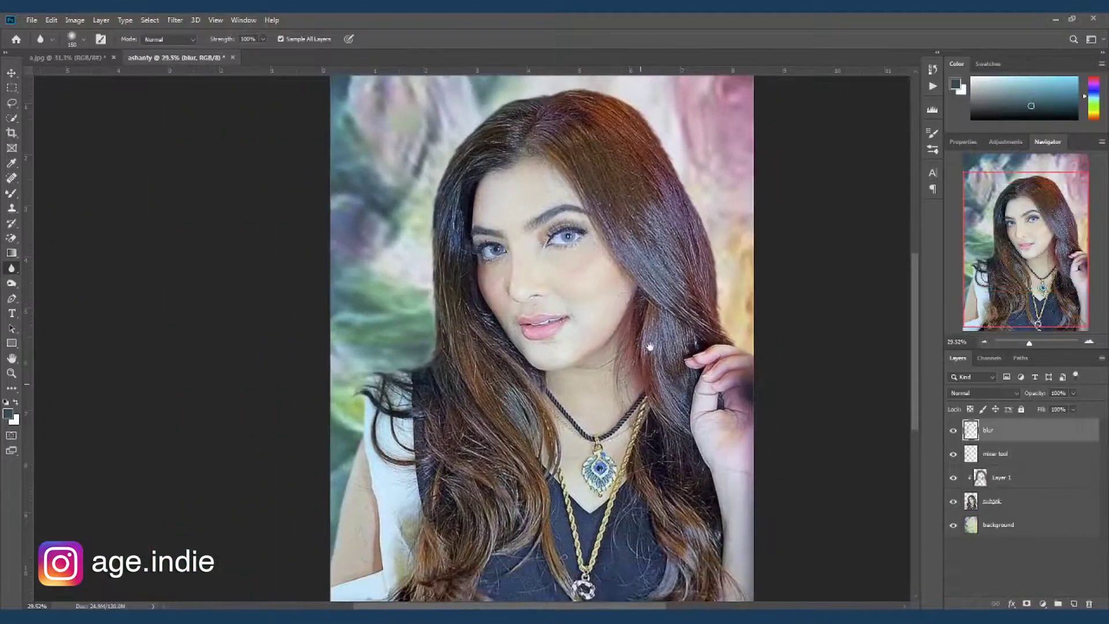
scroll(572, 331, "up", 3)
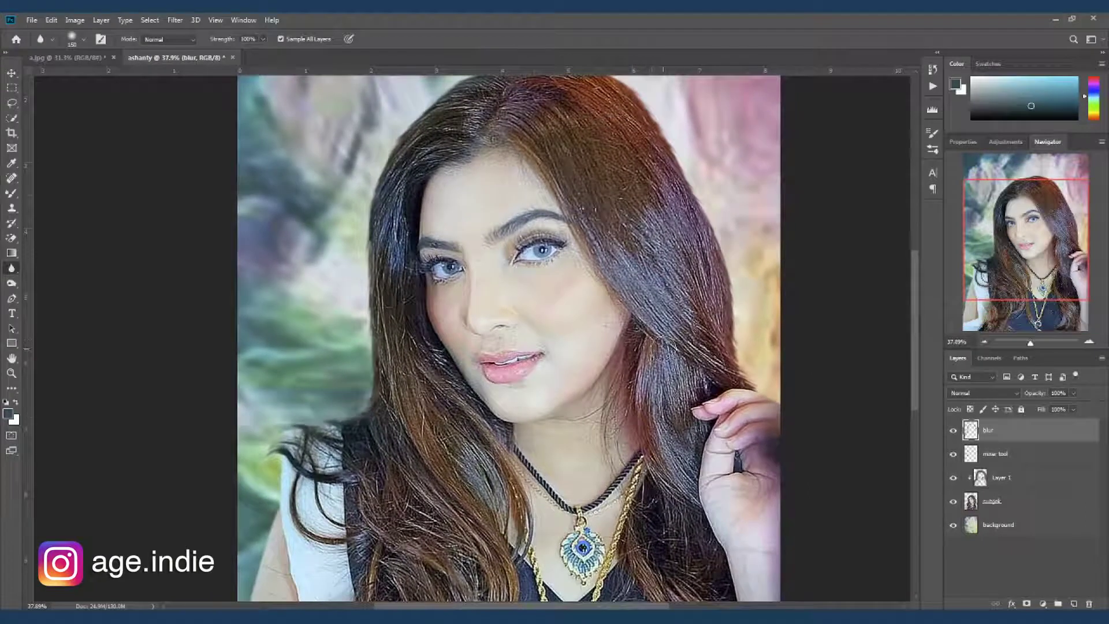
scroll(655, 344, "down", 2)
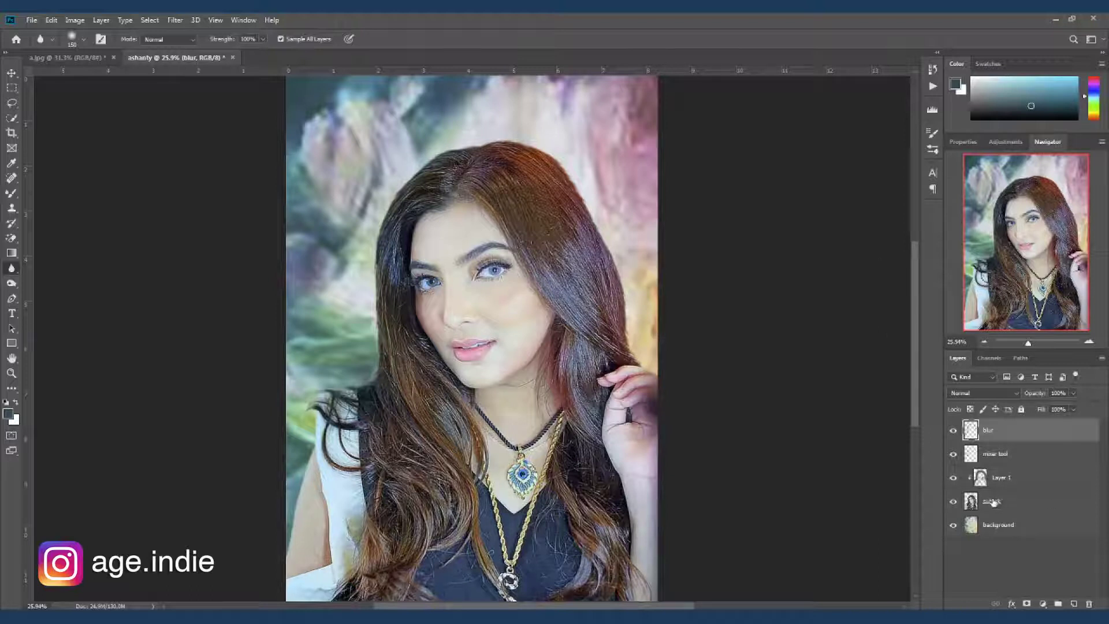
Step: Select the background layer and examine how the portrait's hair, shoulders and hand blend with the painting, close up and as a whole
left_click(995, 525)
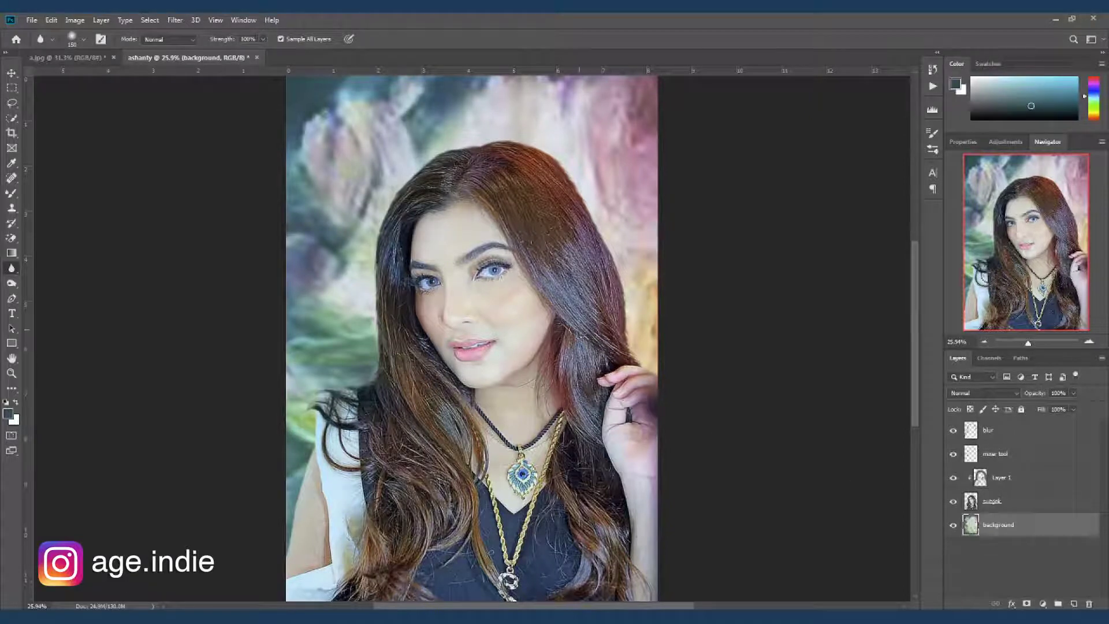
scroll(559, 228, "up", 2)
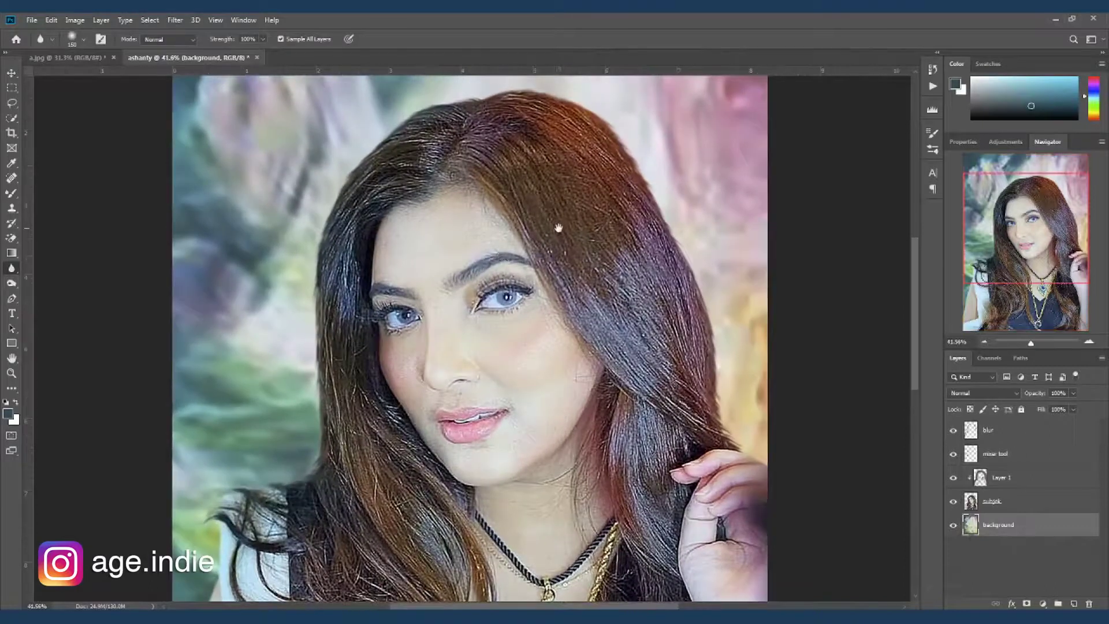
left_click_drag(558, 228, 556, 265)
left_click_drag(563, 361, 570, 325)
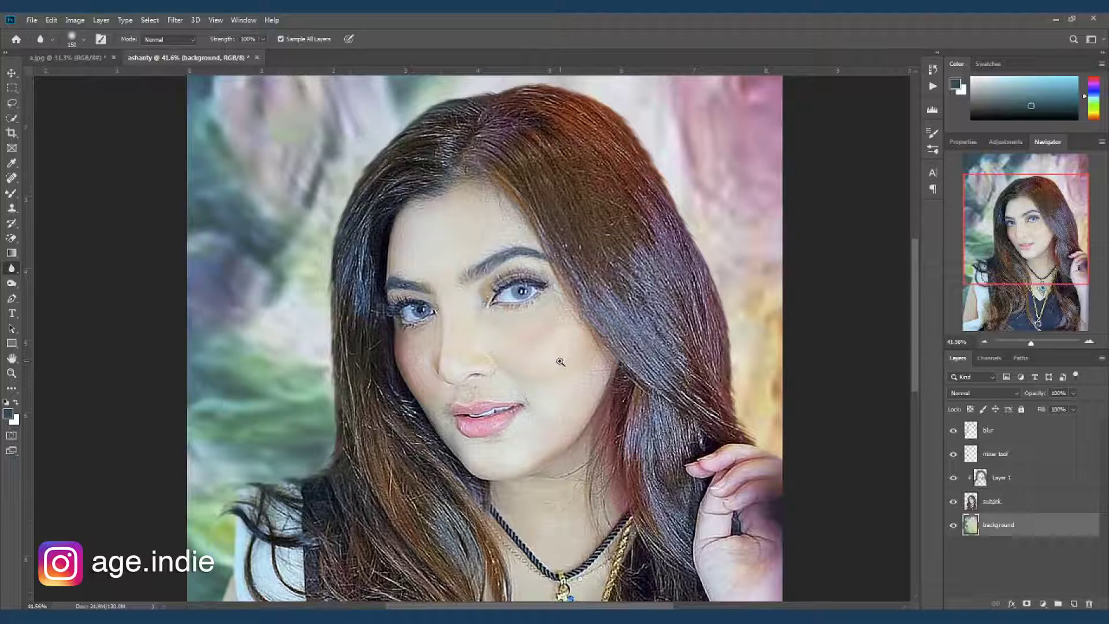
left_click_drag(578, 276, 611, 367)
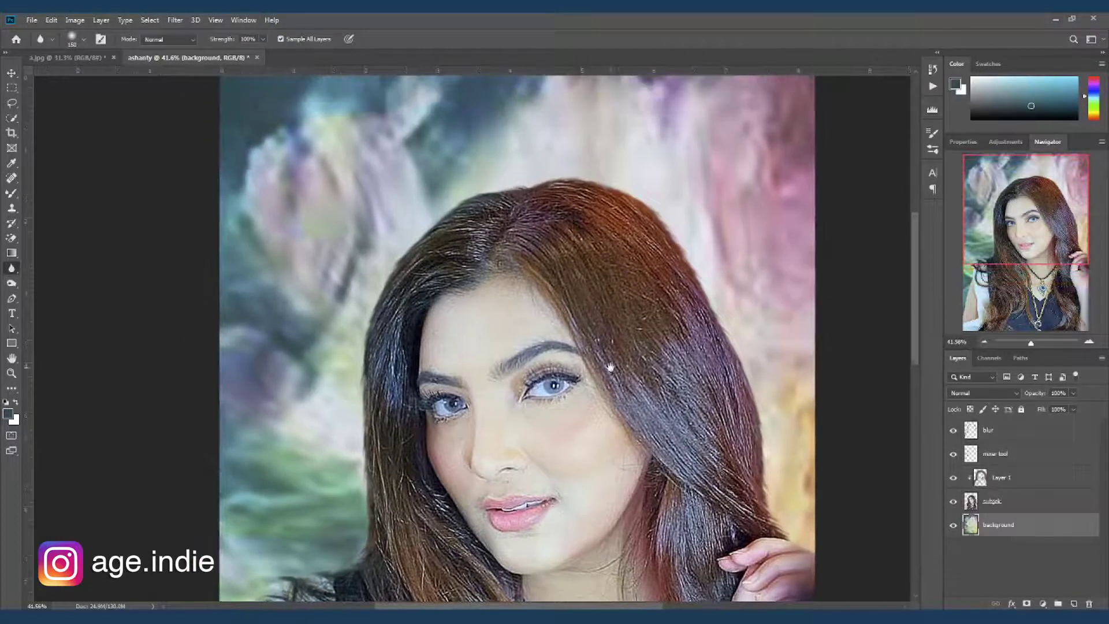
scroll(637, 424, "down", 2)
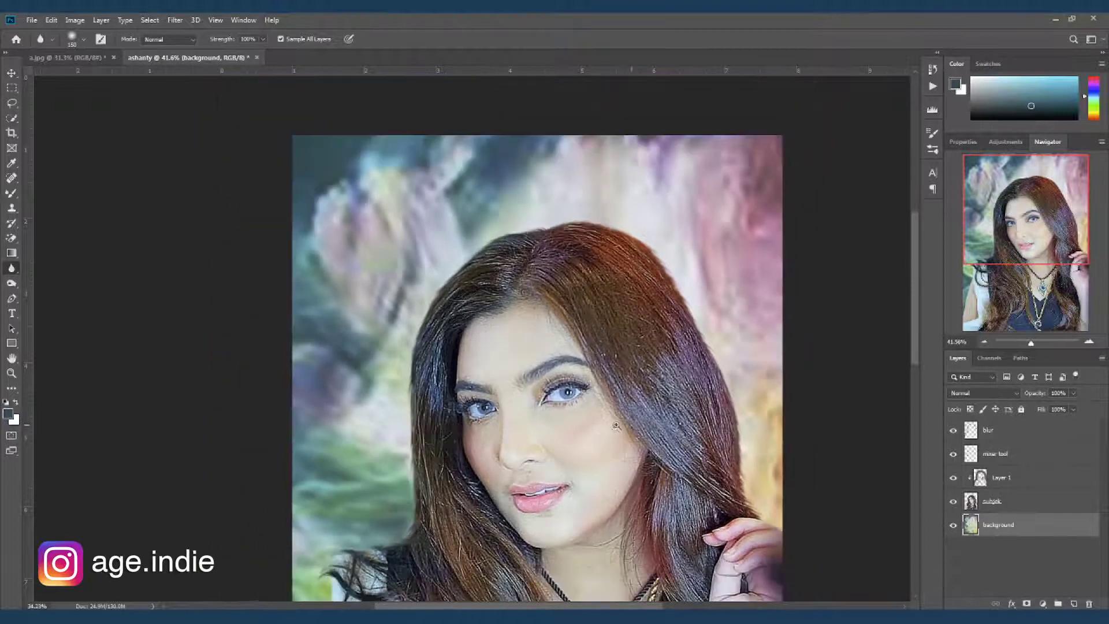
scroll(607, 411, "down", 2)
scroll(577, 381, "up", 1)
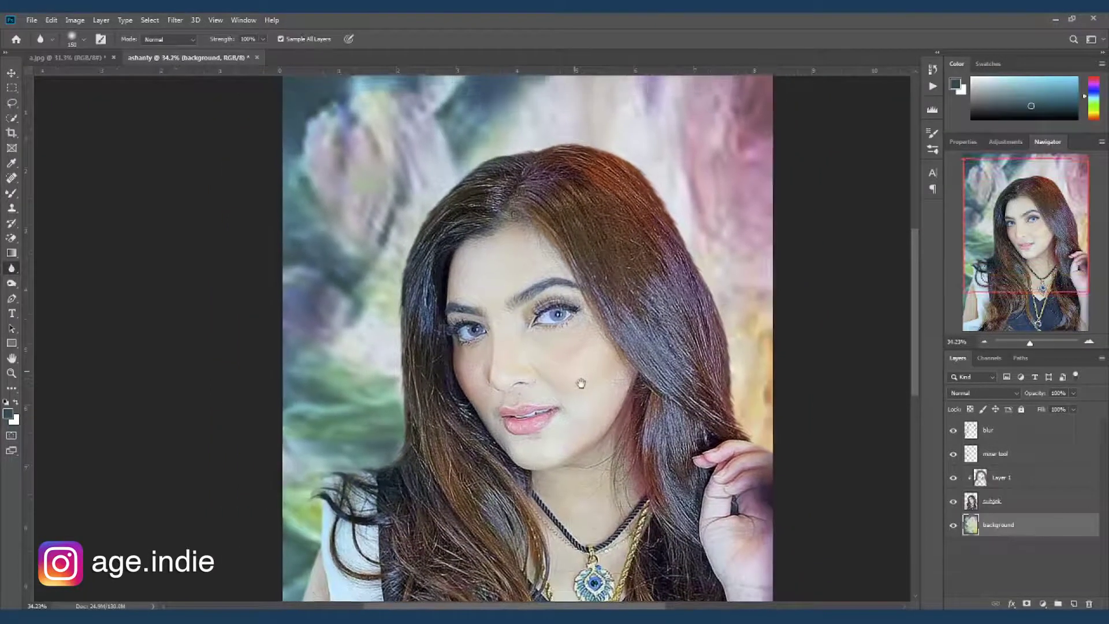
scroll(540, 410, "up", 2)
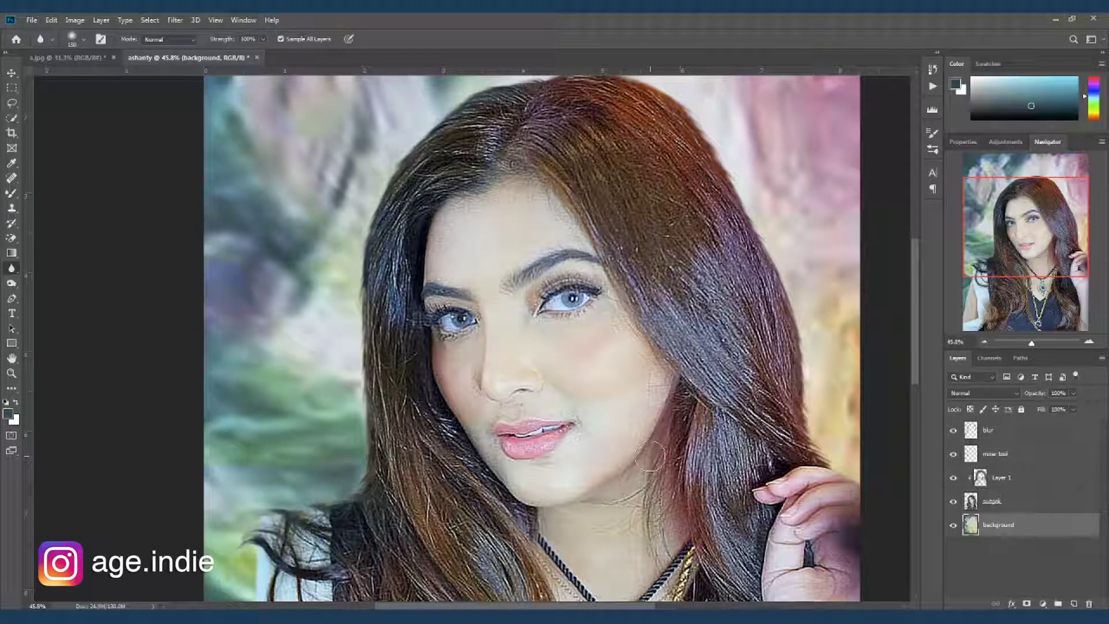
left_click_drag(649, 445, 598, 398)
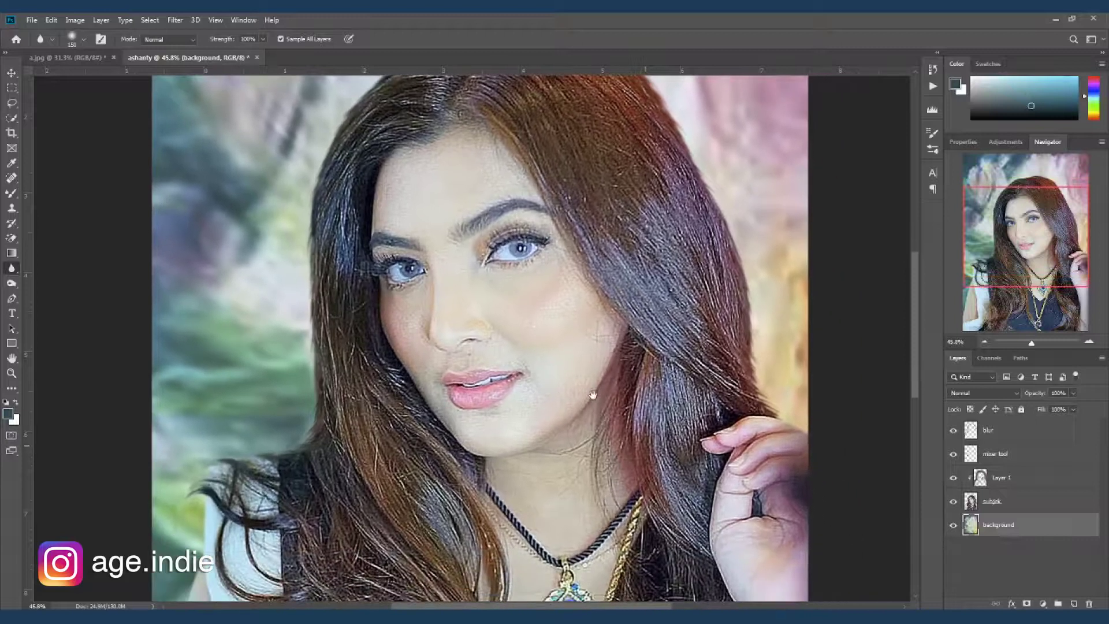
left_click_drag(611, 438, 591, 440)
mouse_move(562, 401)
left_mouse_down()
mouse_move(538, 405)
mouse_move(556, 393)
left_mouse_up()
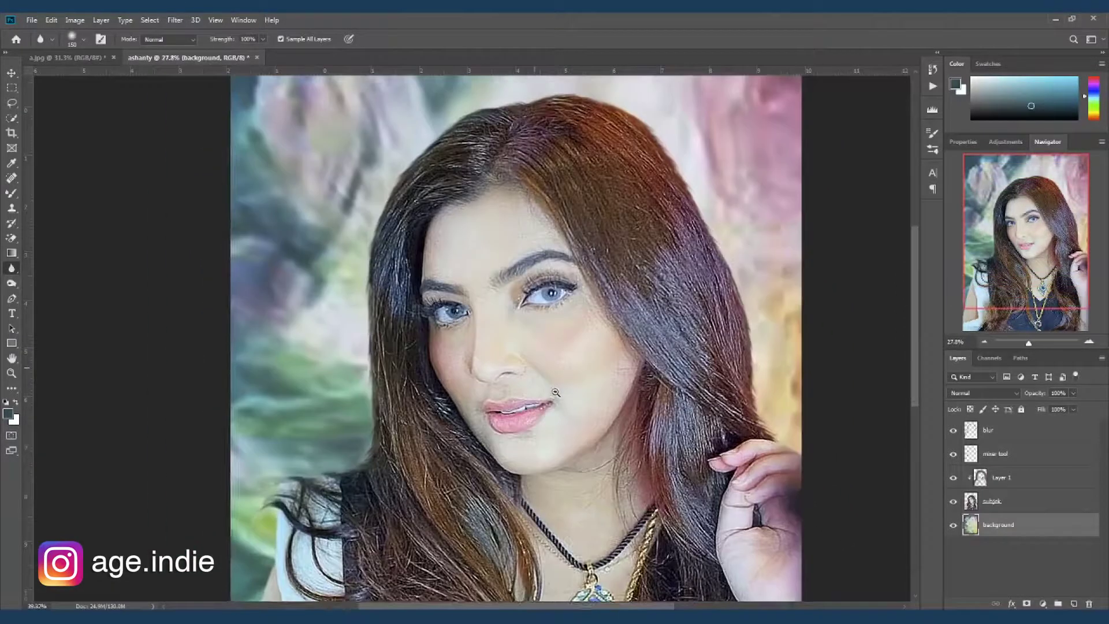
left_click_drag(571, 350, 547, 384)
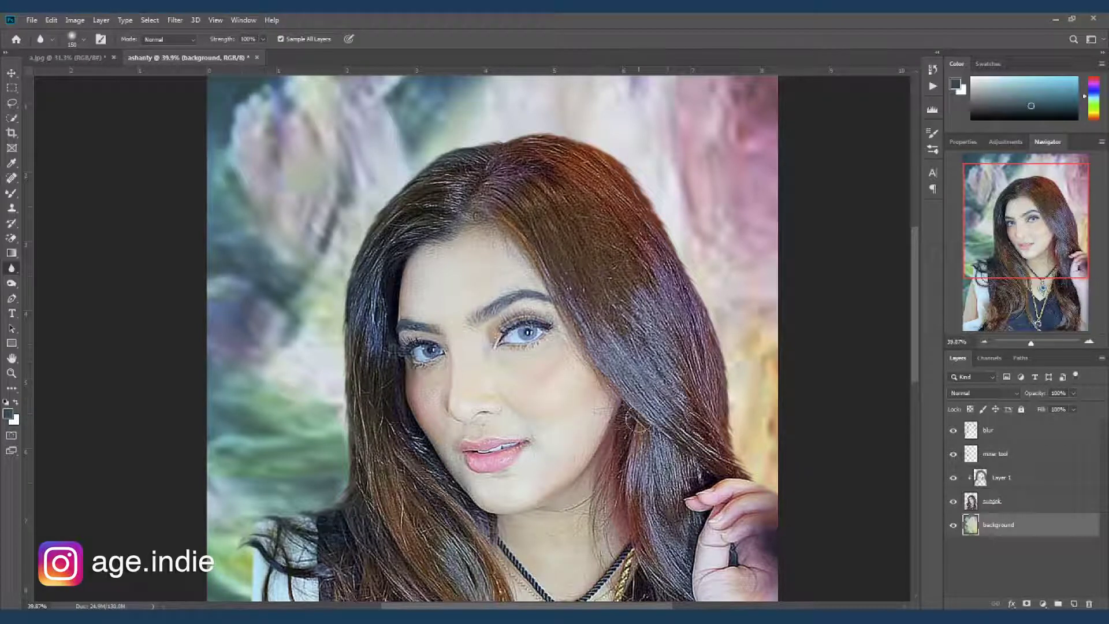
left_click_drag(579, 447, 649, 380)
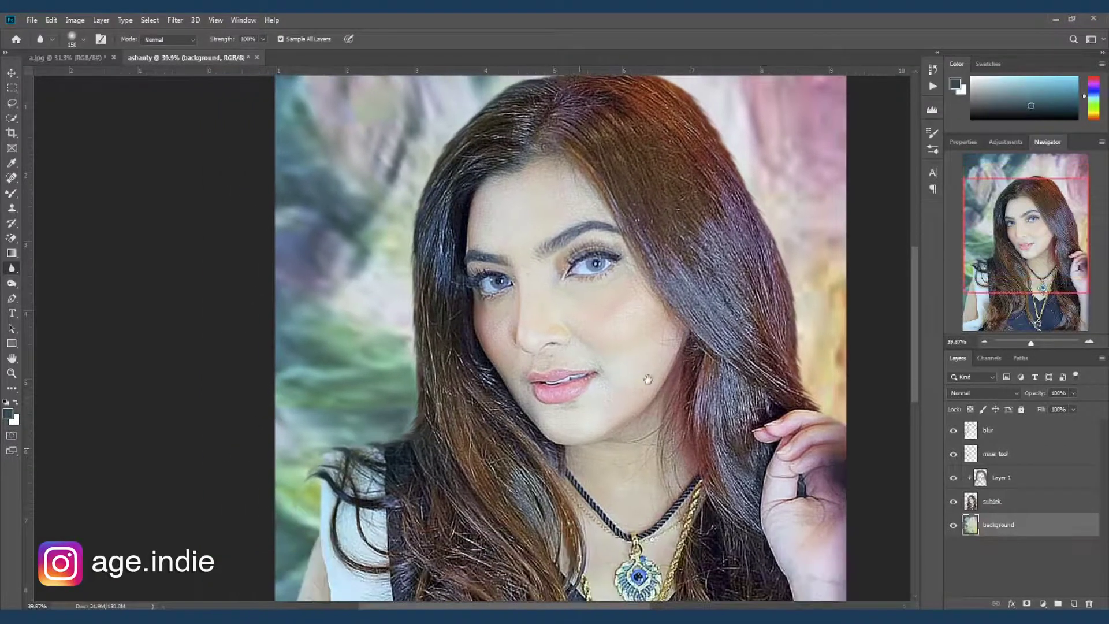
left_click_drag(677, 433, 592, 440)
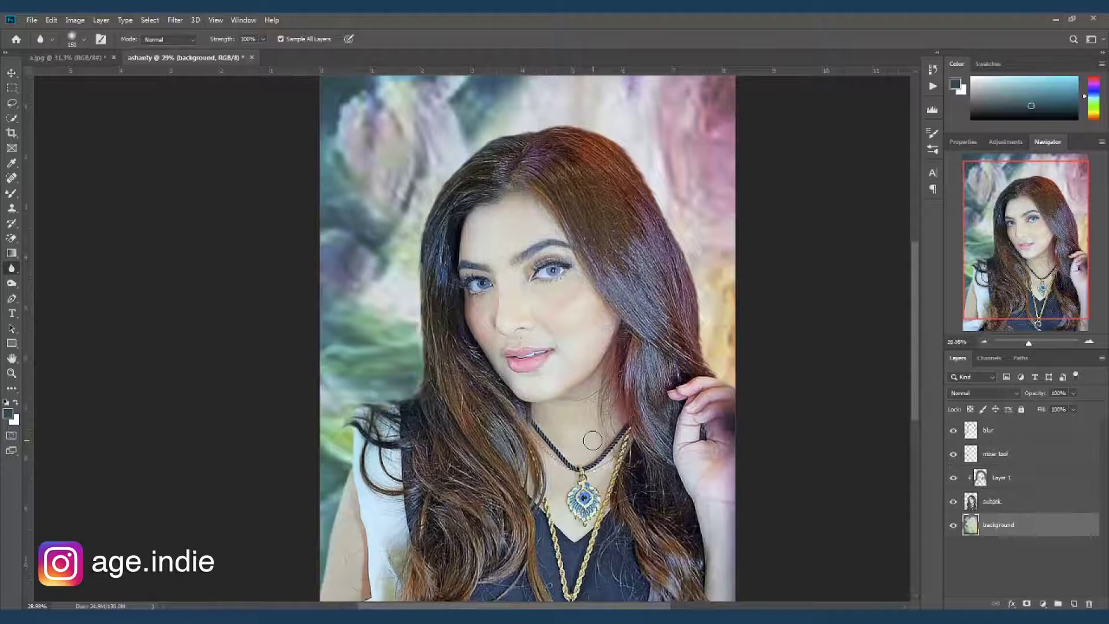
scroll(593, 441, "down", 3)
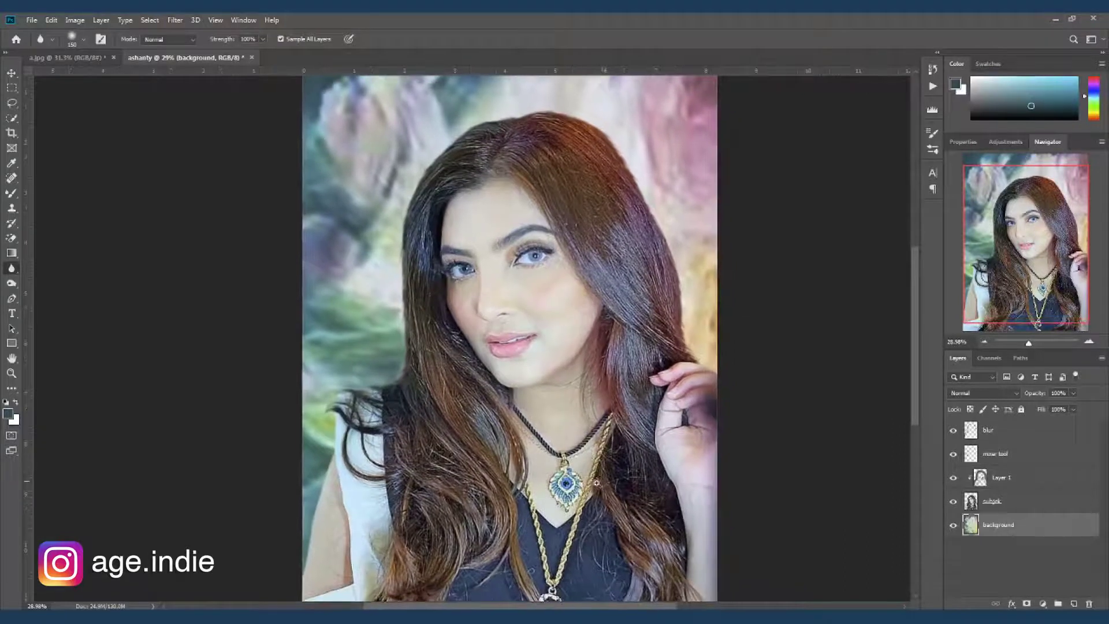
left_click_drag(580, 495, 593, 481)
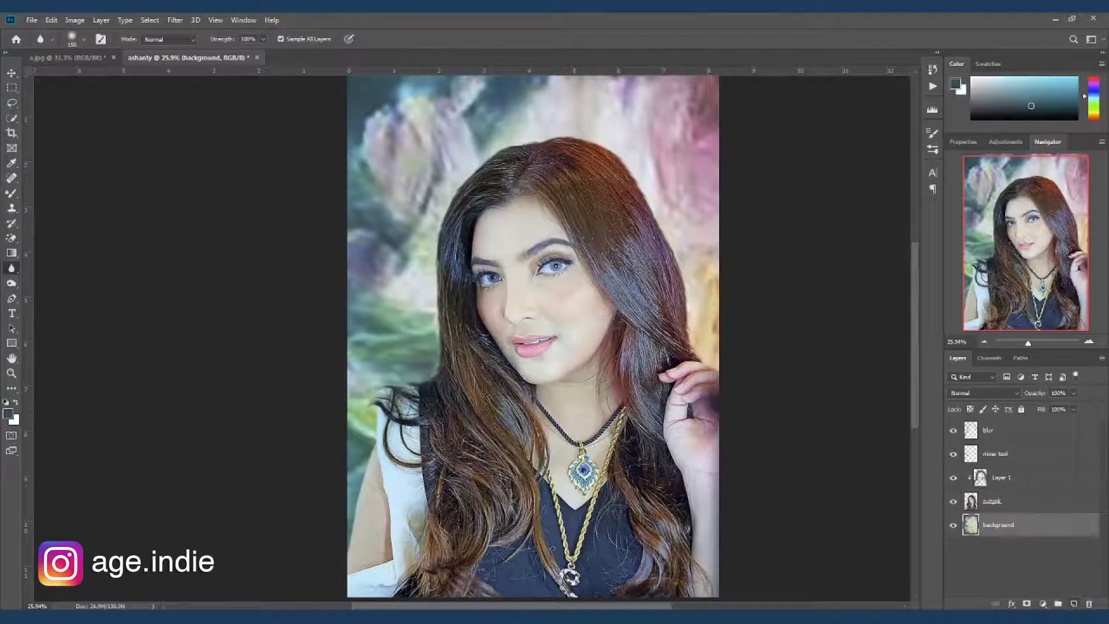
Step: Add a new layer directly above the background, name it highlight and set its blend mode to Overlay
left_click(1074, 603)
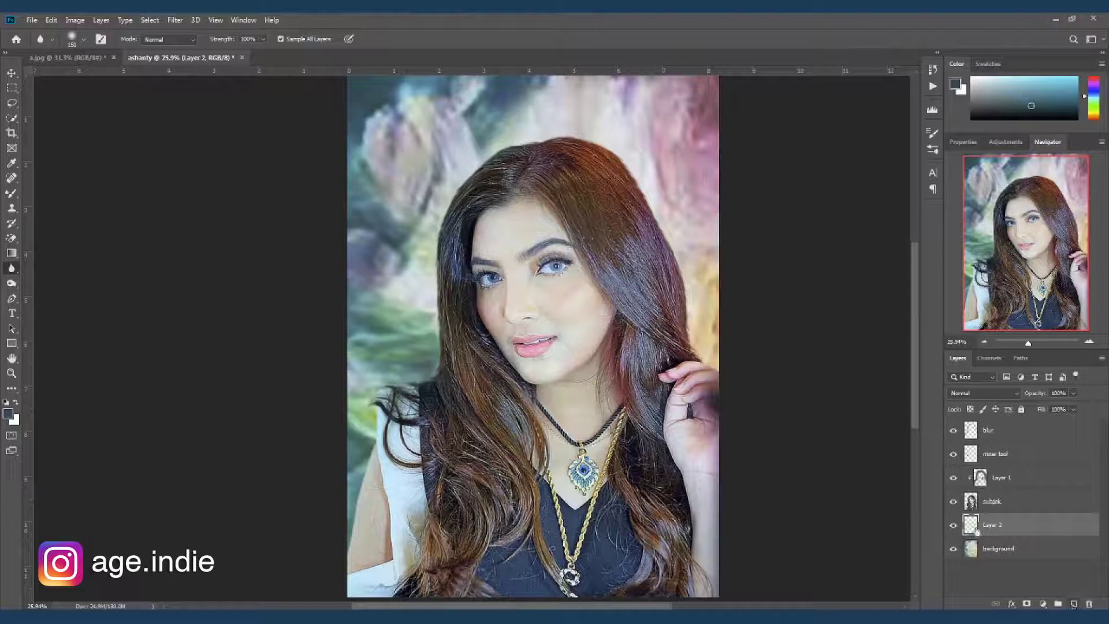
double_click(992, 525)
type("highlight")
key("Return")
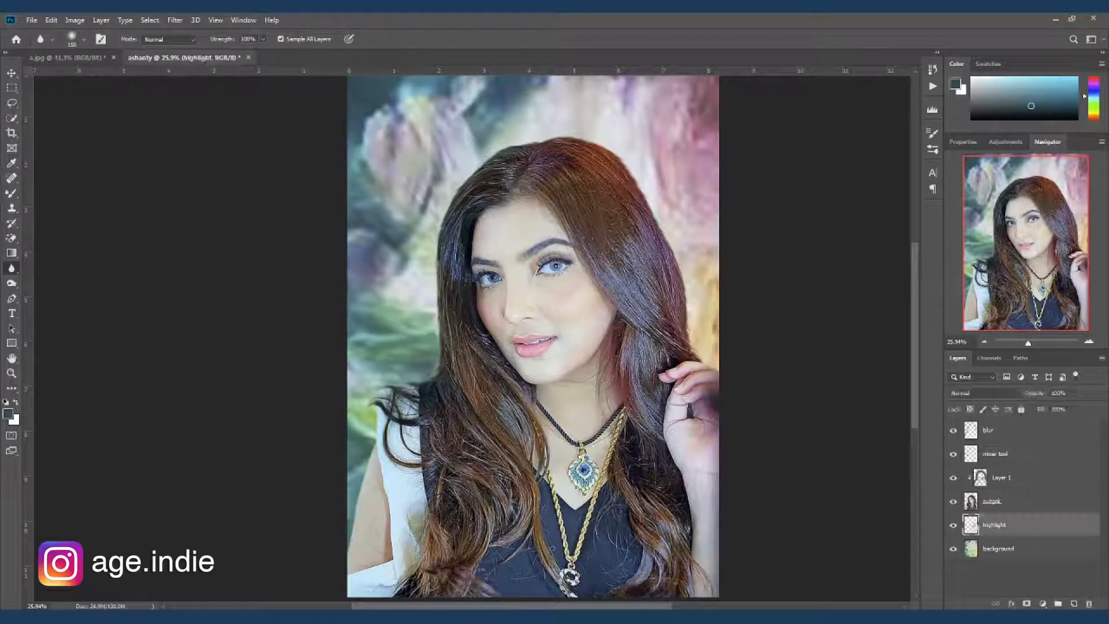
left_click(998, 398)
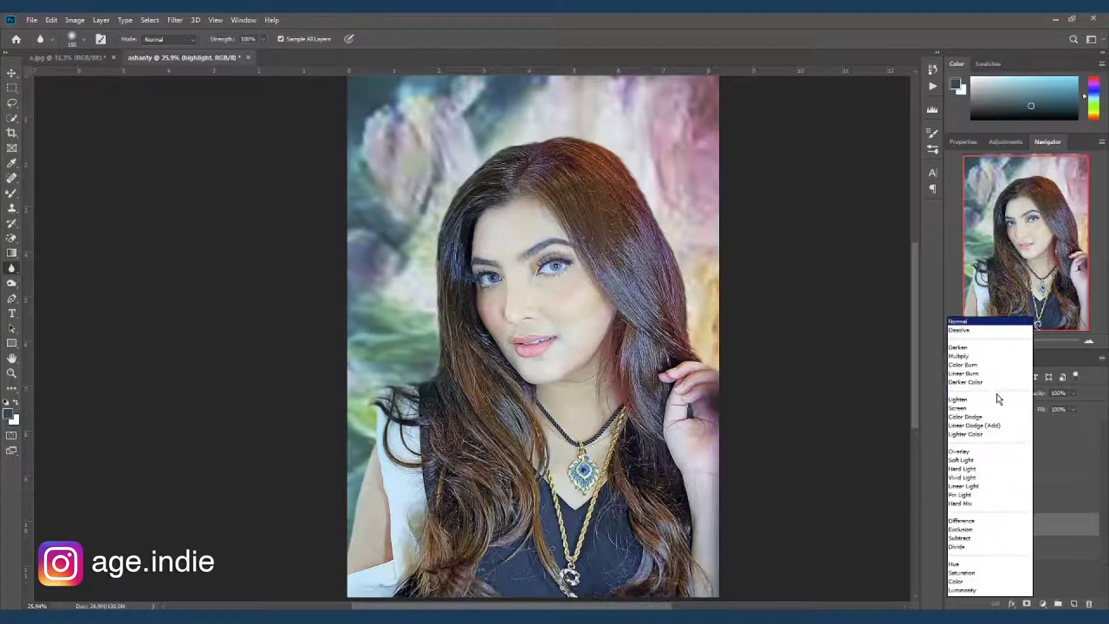
left_click(984, 452)
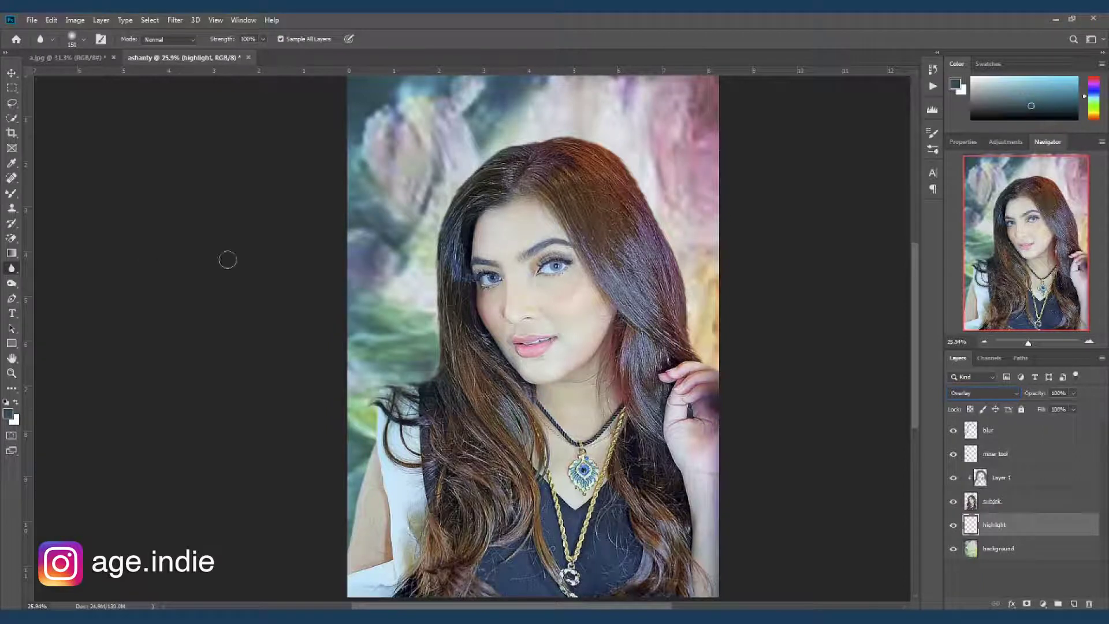
Step: Switch to the regular Brush tool and enlarge the brush to 500
left_click(12, 195)
right_click(13, 195)
left_click(67, 226)
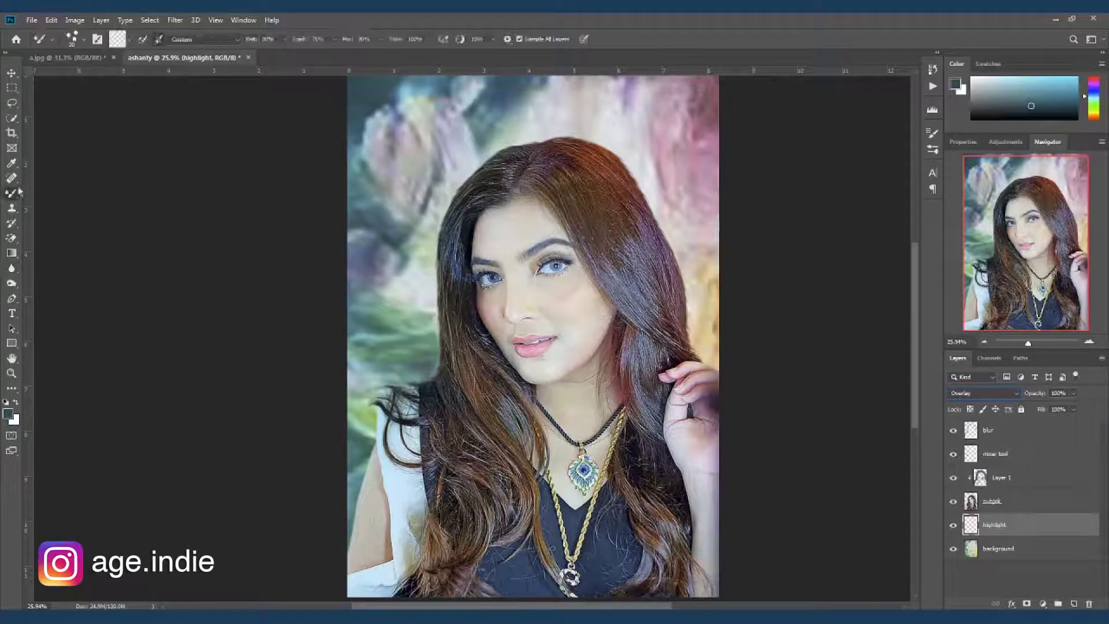
right_click(12, 194)
left_click(60, 193)
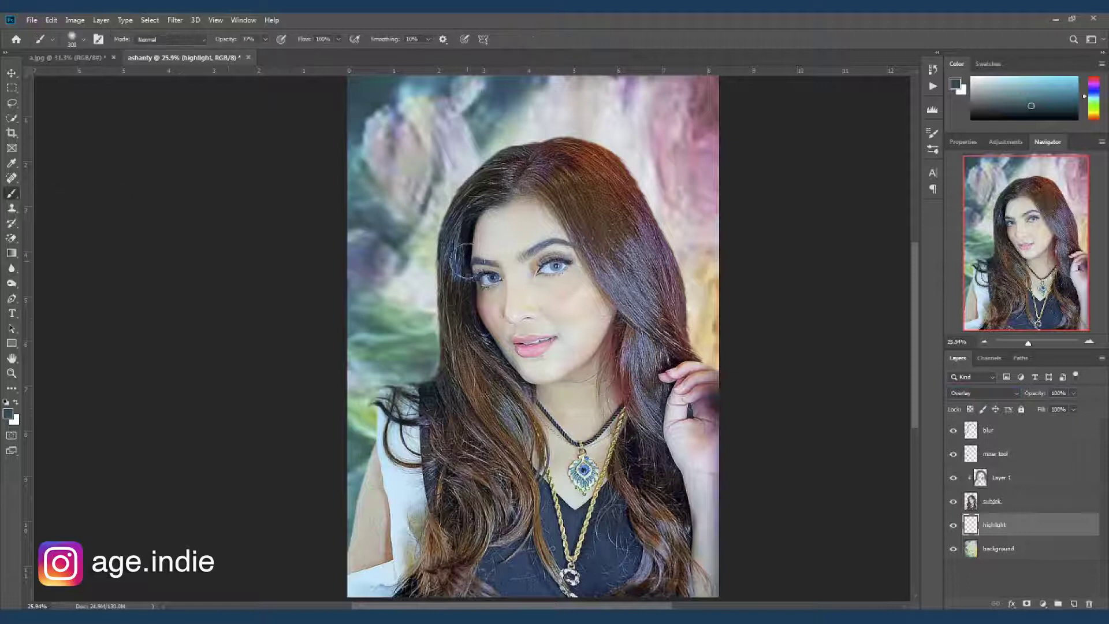
key("bracketright")
key("bracketright")
Step: Choose Overlay again for the highlight layer and undo the last two brush strokes
left_click(984, 396)
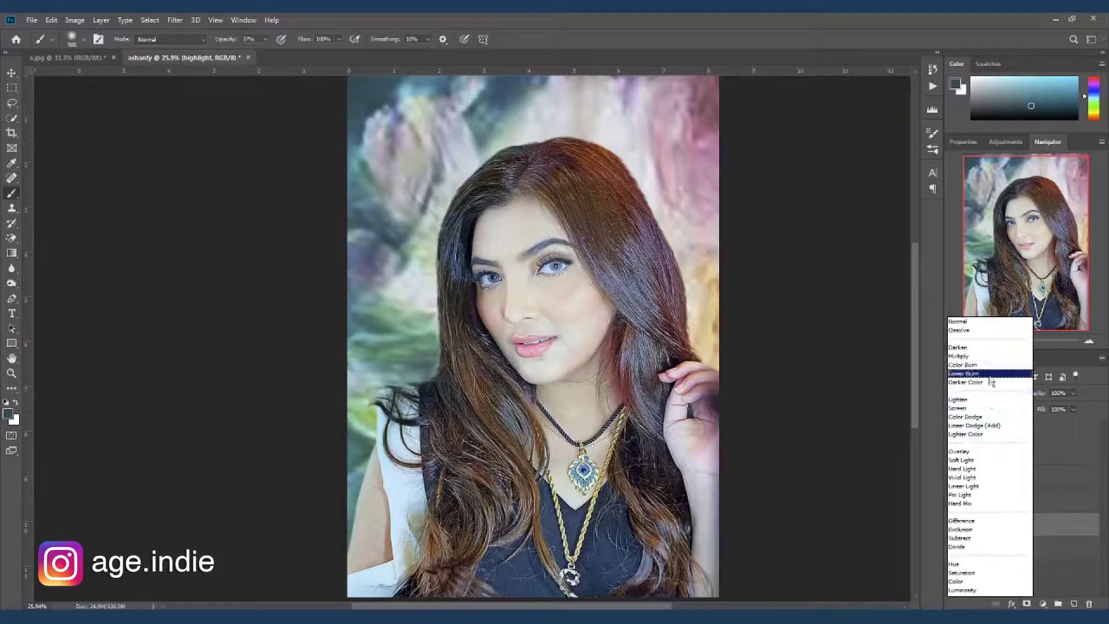
left_click(990, 457)
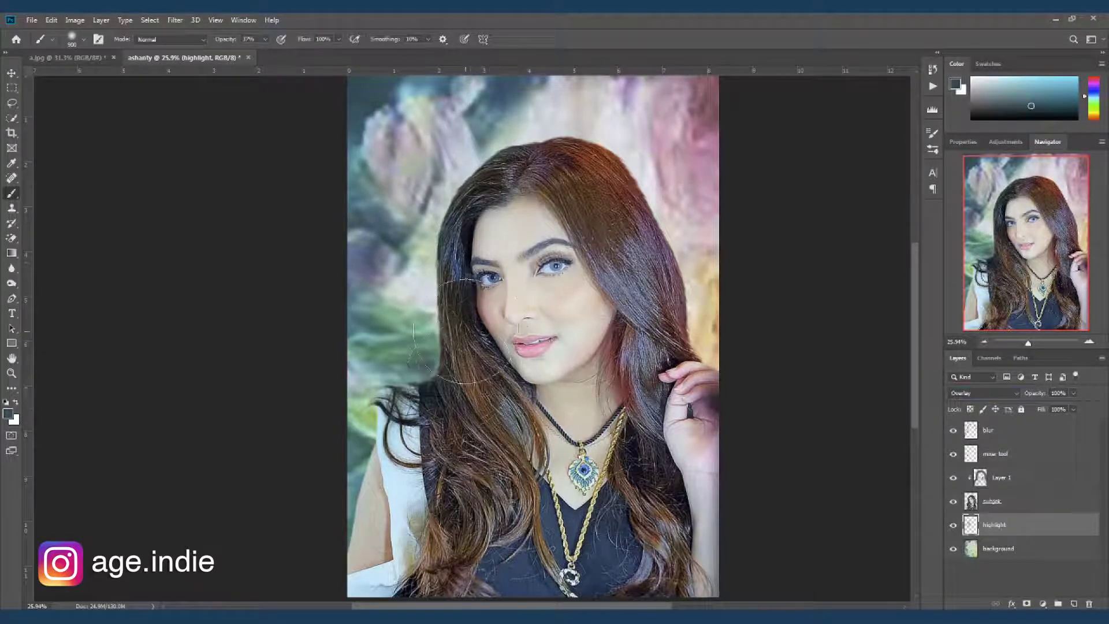
key("ctrl+z")
key("ctrl+z")
Step: Sample a pale tint from the painting beside the crown, enlarge the colour picker area and lighten the foreground colour to near white
left_click(615, 131, "alt")
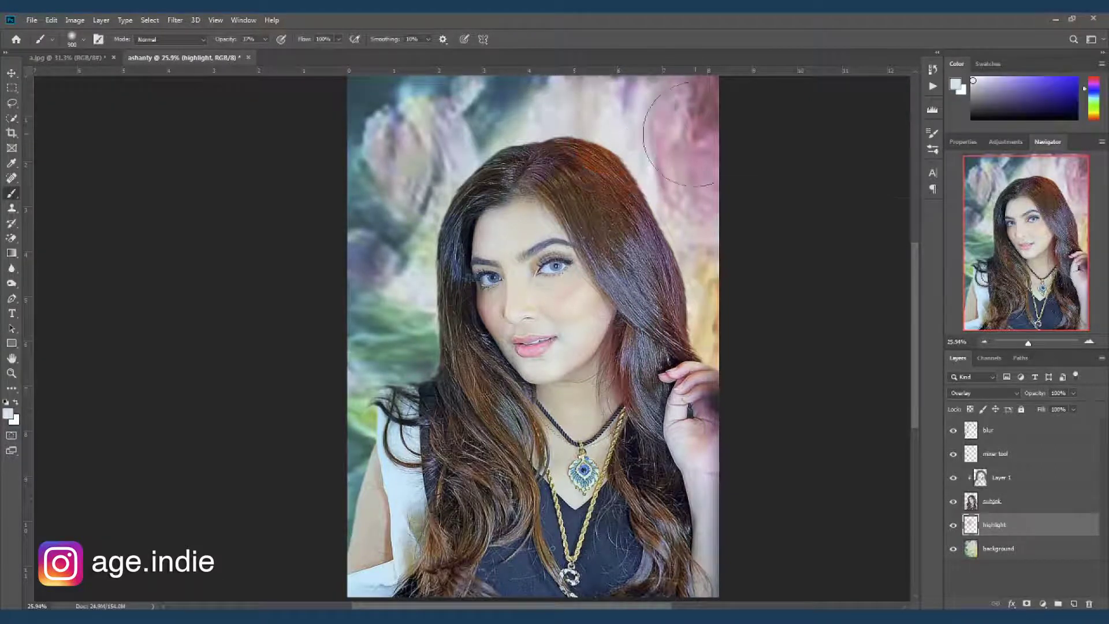
left_click_drag(1007, 134, 1007, 210)
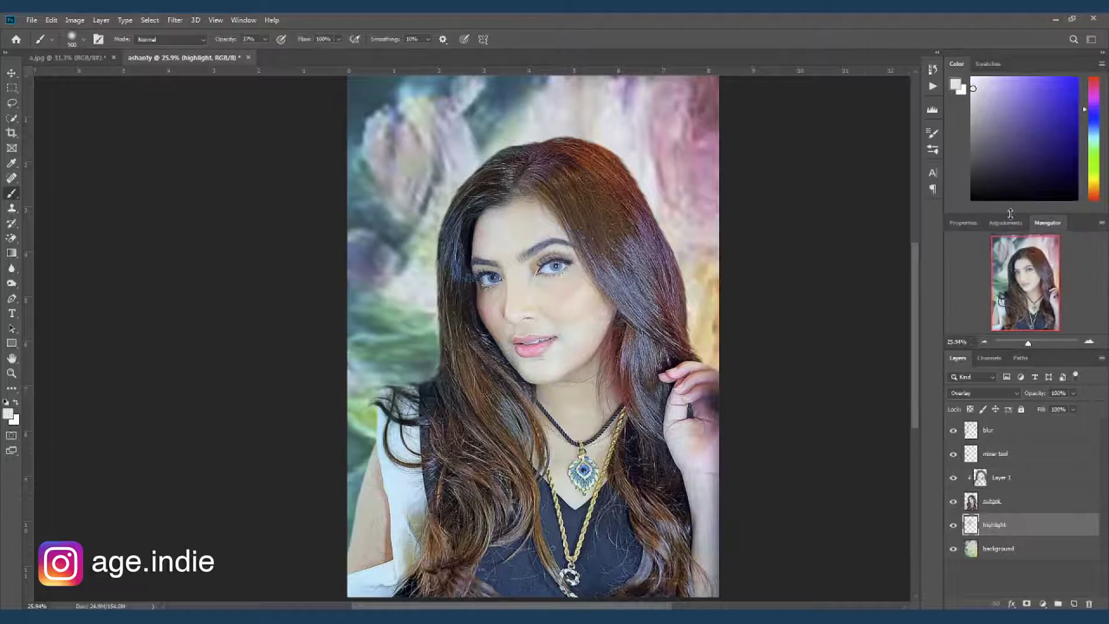
left_click(974, 79)
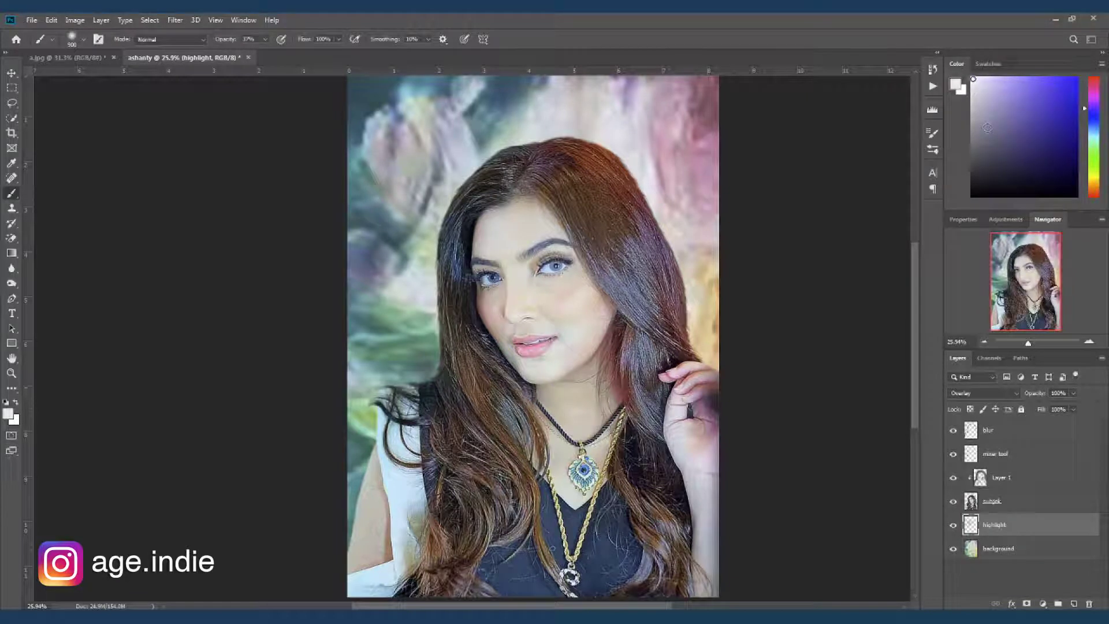
Step: Brighten the painting around both sides of the head with near-white strokes on the highlight layer, raising the brush opacity to 76%
mouse_move(488, 260)
left_mouse_down()
mouse_move(508, 281)
mouse_move(490, 251)
mouse_move(506, 202)
left_mouse_up()
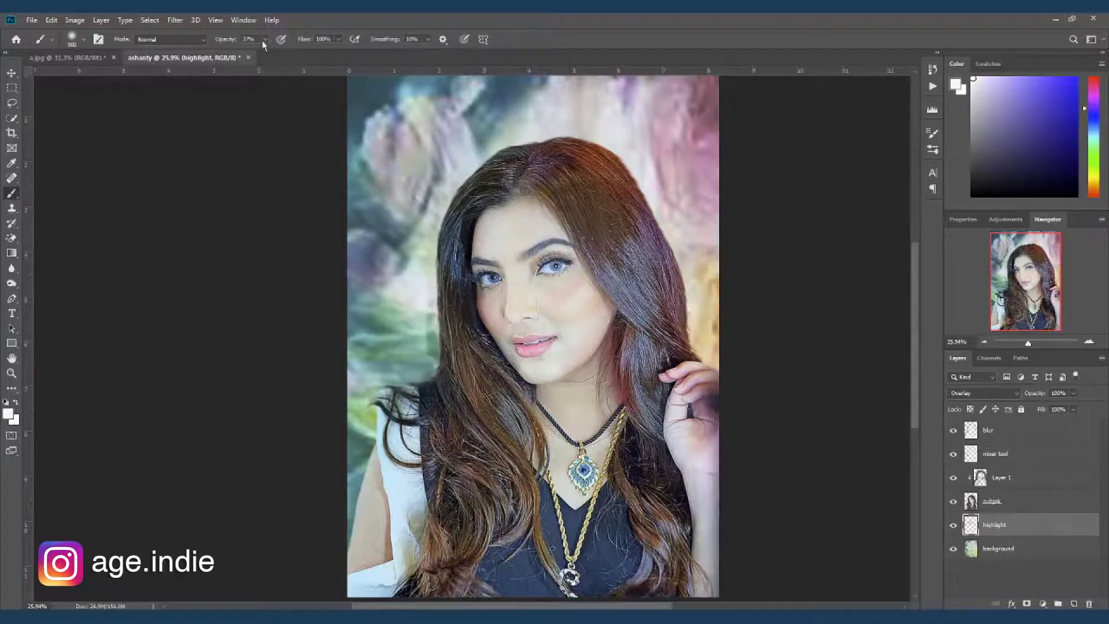
left_click_drag(268, 53, 287, 63)
left_click(520, 271)
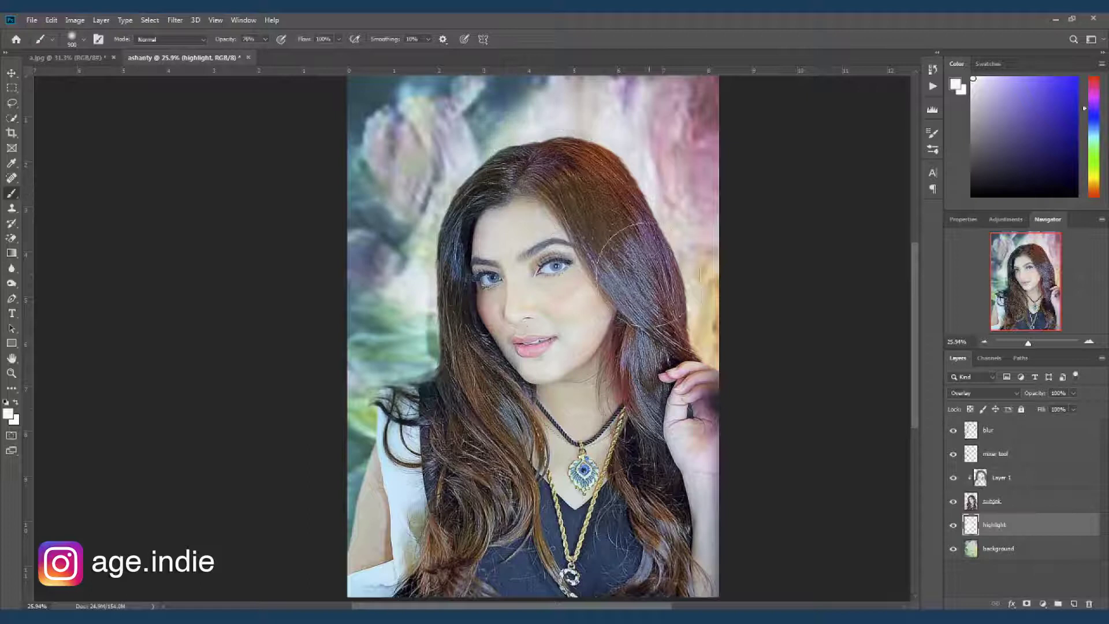
left_click_drag(641, 271, 639, 359)
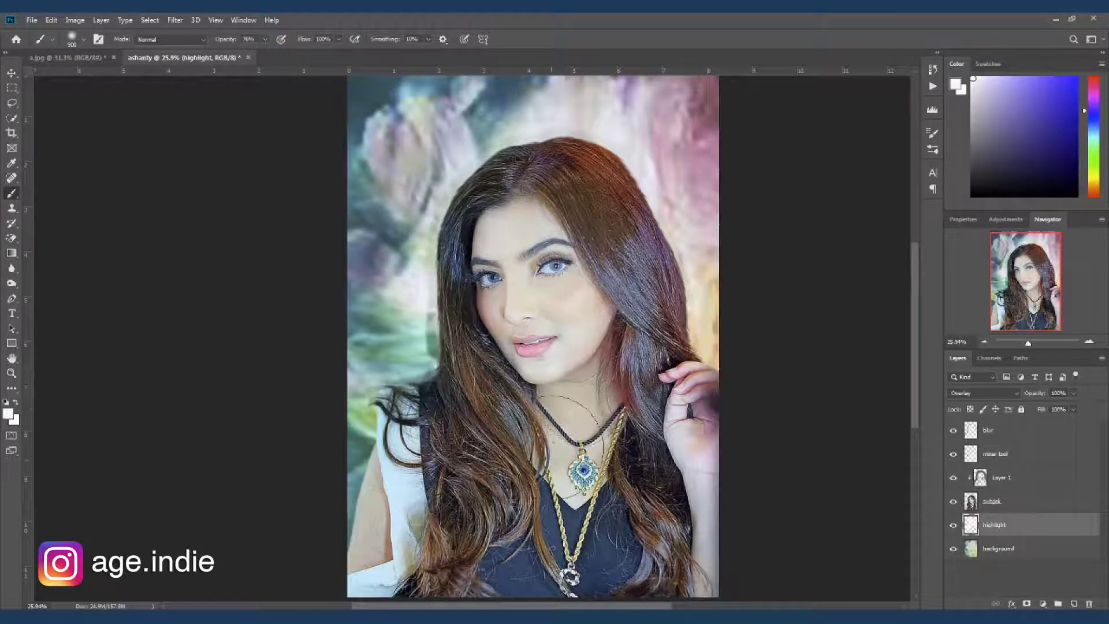
scroll(448, 373, "up", 3)
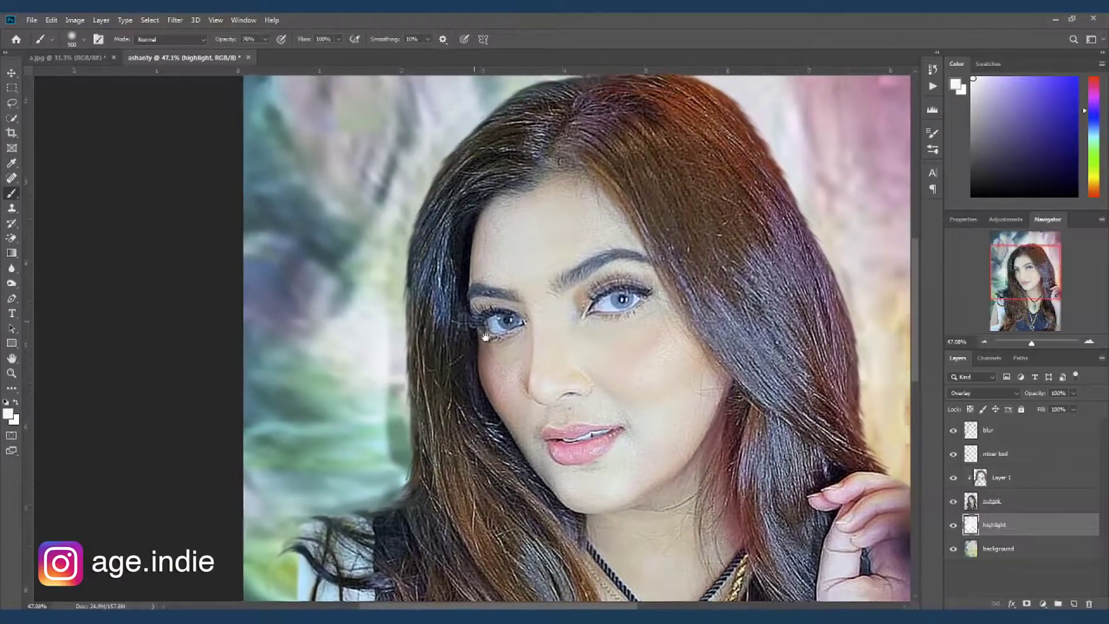
left_click_drag(485, 336, 468, 305)
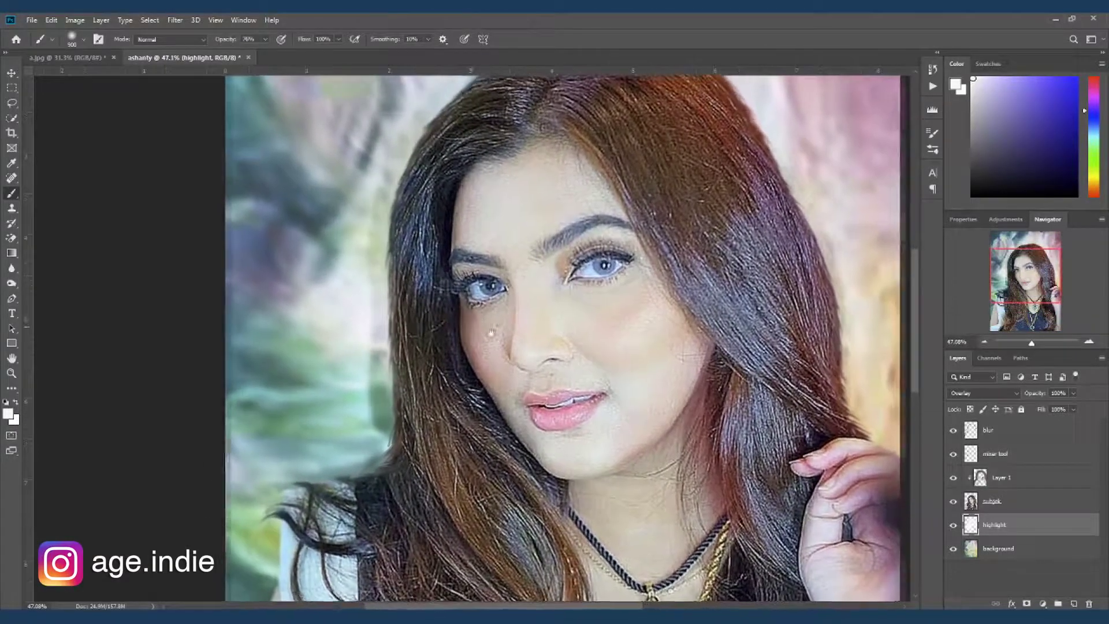
scroll(491, 333, "down", 2)
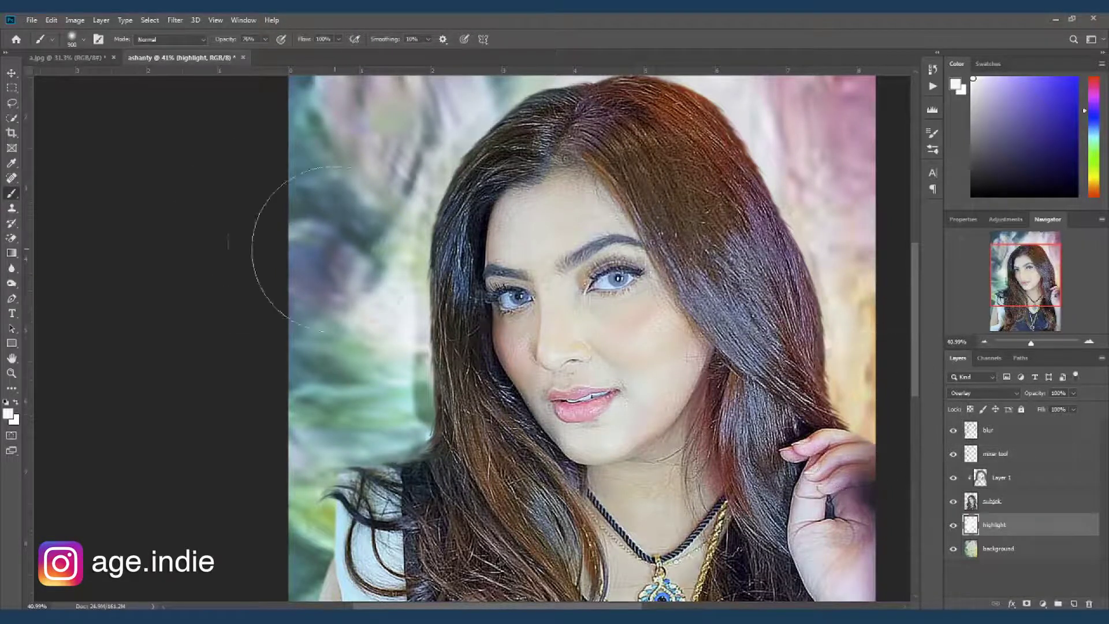
Step: Switch to the Move tool, select the blur layer and hide it to compare the hair edges without blurring
left_click(12, 73)
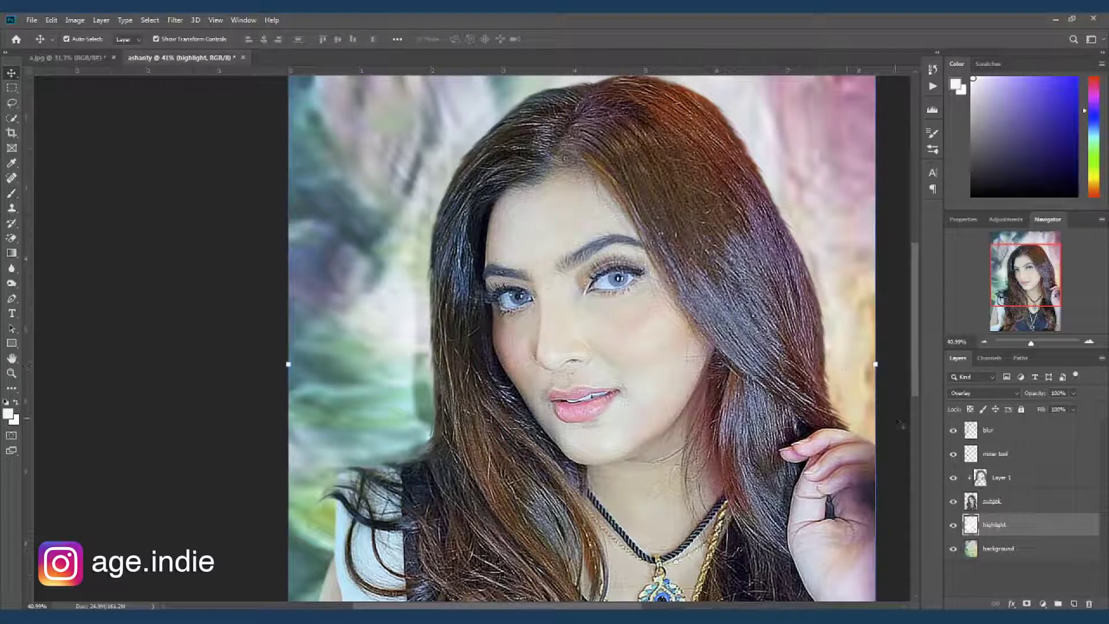
left_click_drag(767, 338, 651, 314)
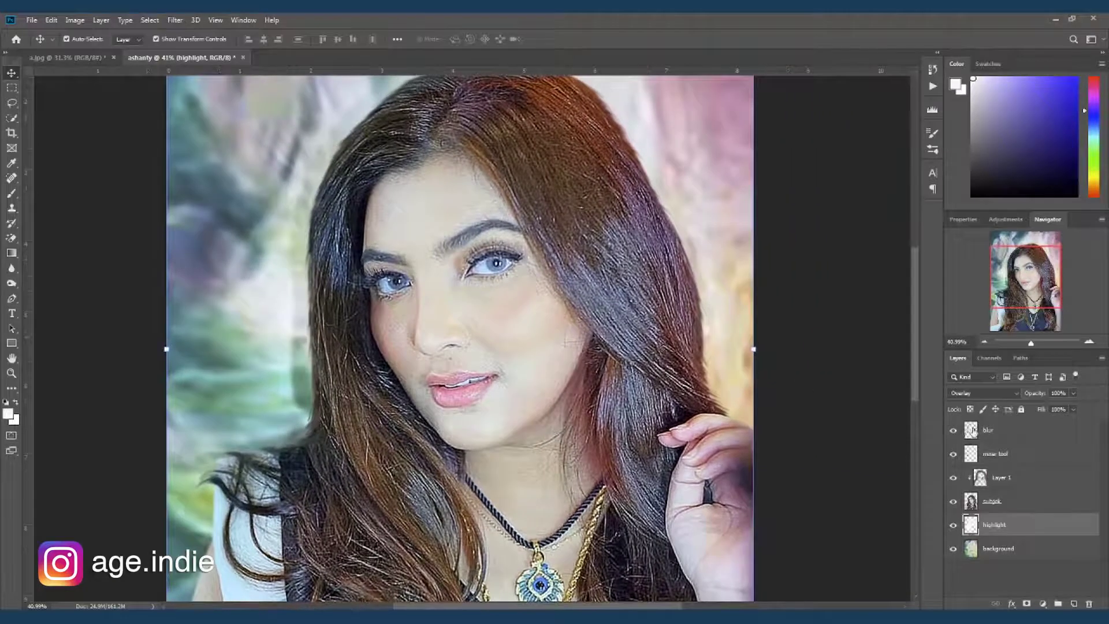
left_click(974, 431)
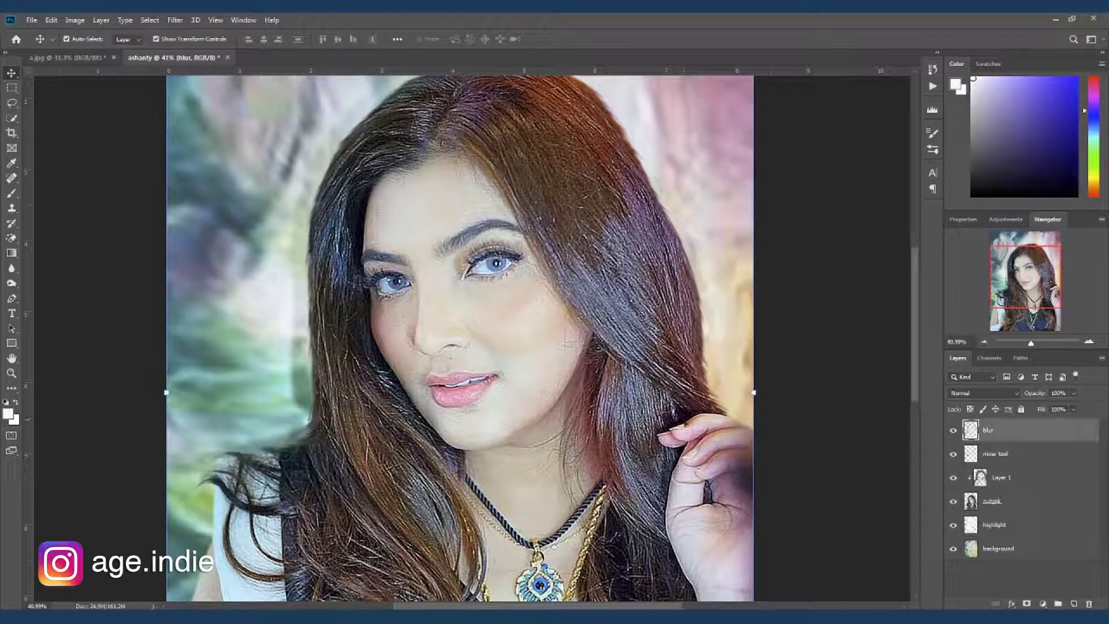
left_click(954, 434)
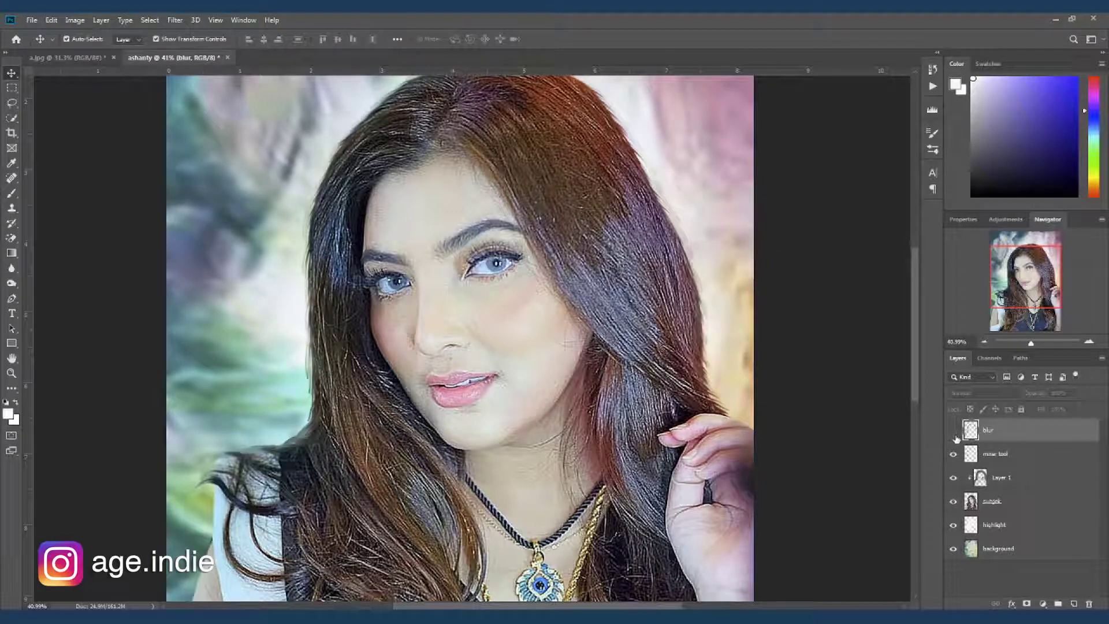
Step: Deselect all layers and toggle the highlight layer's visibility to compare the background with and without the brightening around the head
scroll(630, 337, "down", 3)
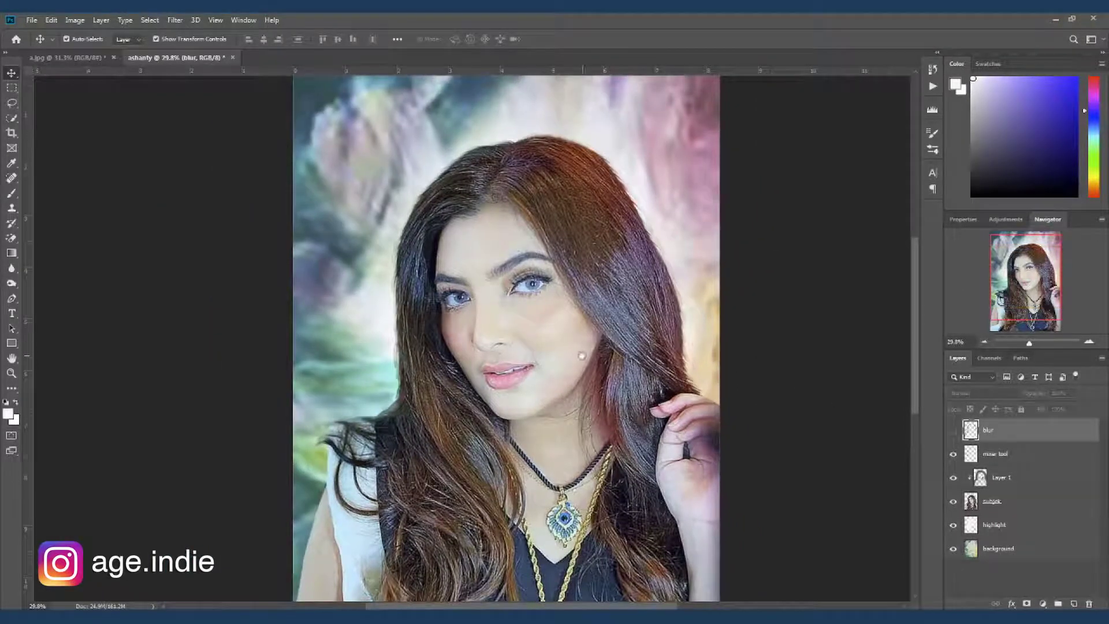
left_click(774, 405)
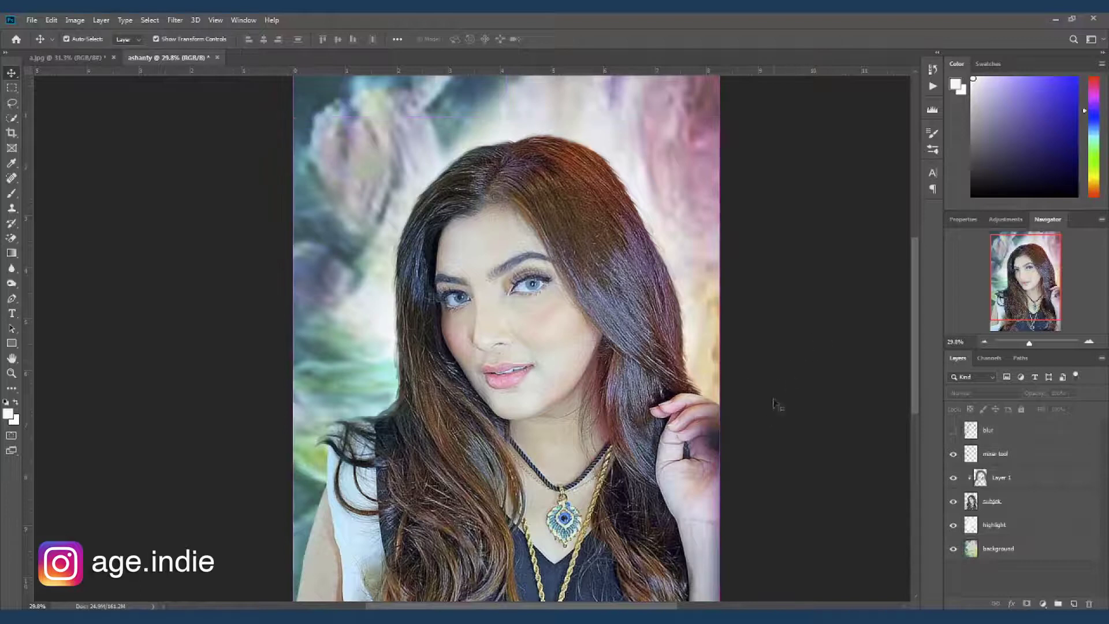
scroll(605, 439, "down", 1)
scroll(595, 442, "up", 2)
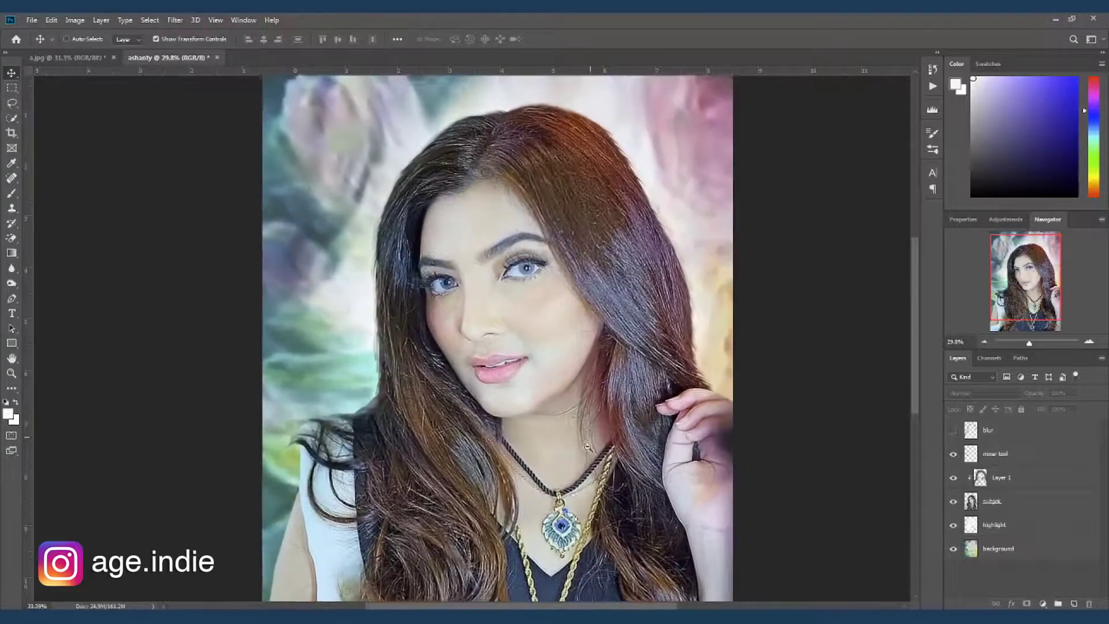
scroll(587, 447, "up", 1)
left_click_drag(559, 410, 596, 425)
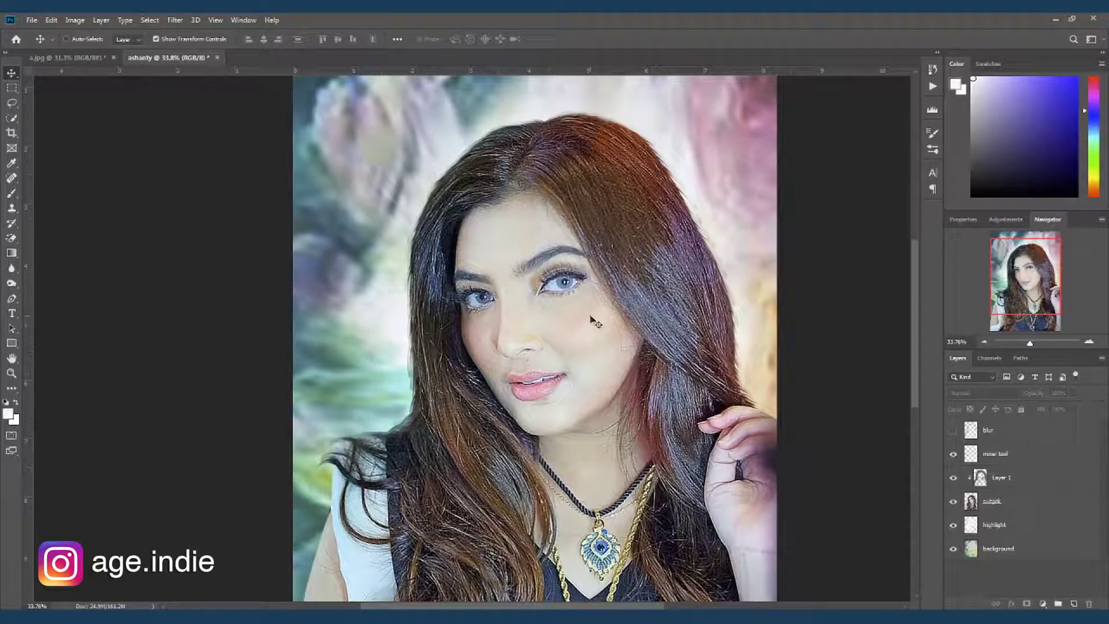
scroll(548, 312, "down", 2)
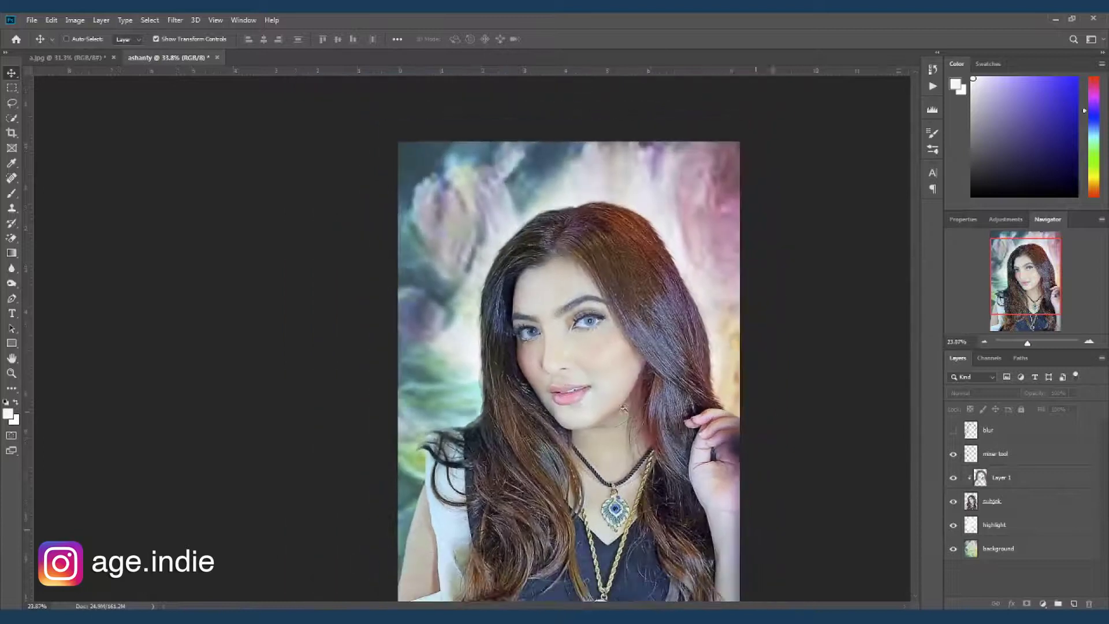
left_click(954, 526)
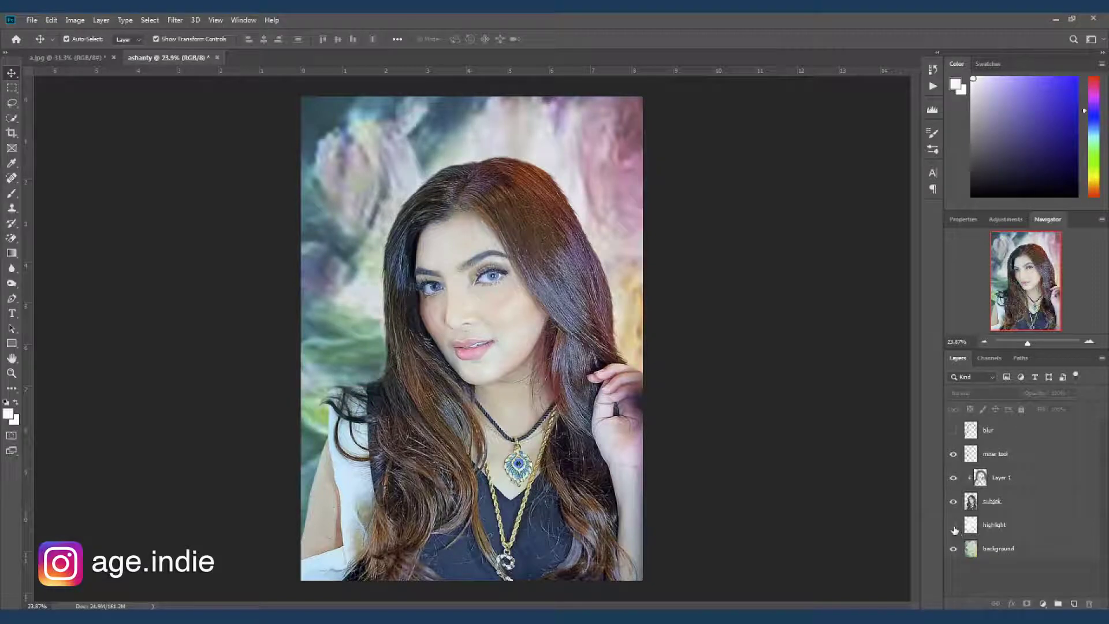
left_click(953, 526)
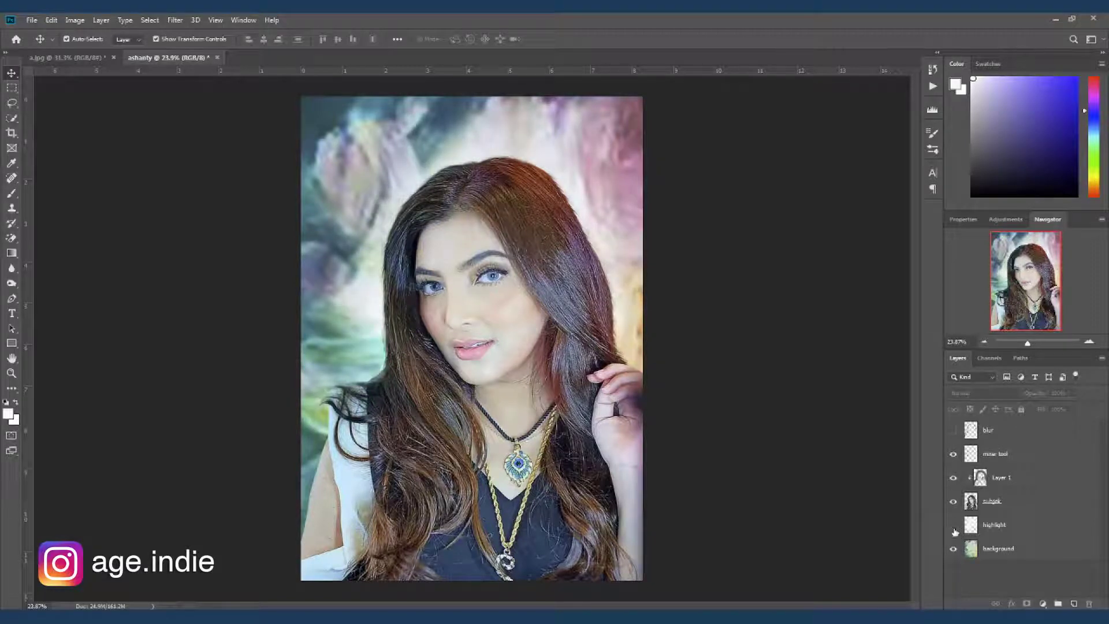
left_click(953, 527)
left_click(953, 526)
Step: Delete the blur layer and add a new empty layer at the top of the layer stack
left_click(973, 433)
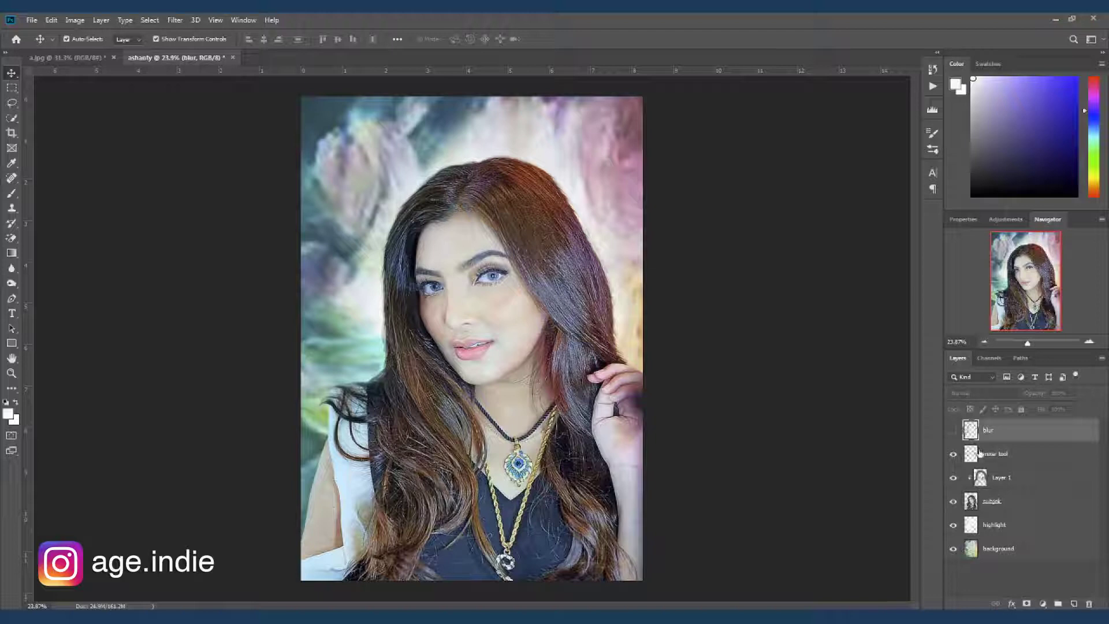
left_click(953, 432)
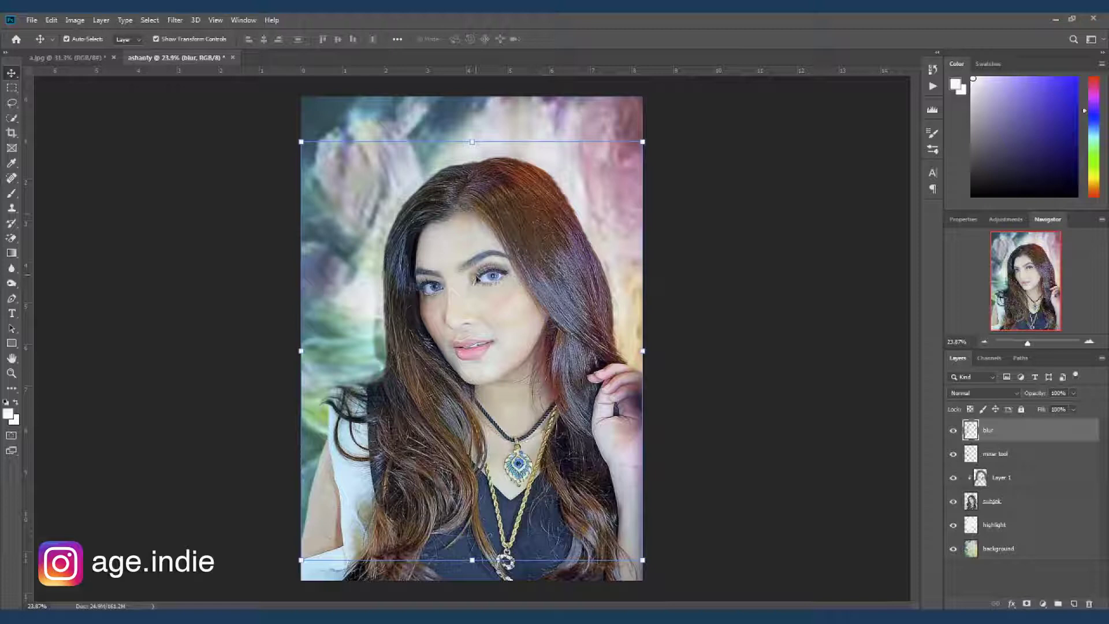
key("Delete")
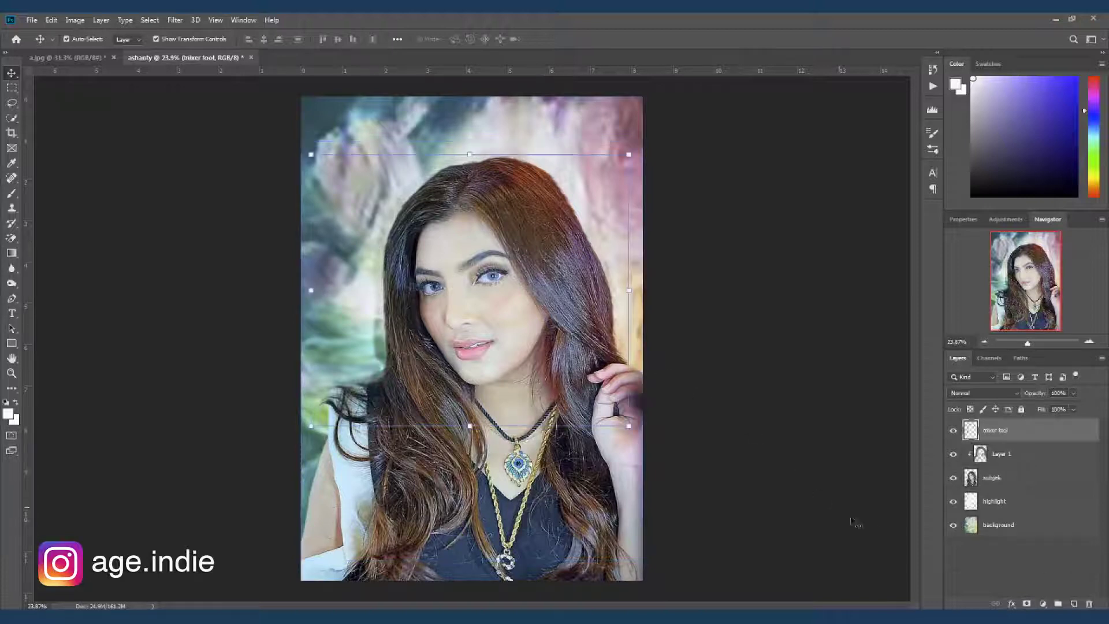
left_click(1073, 604)
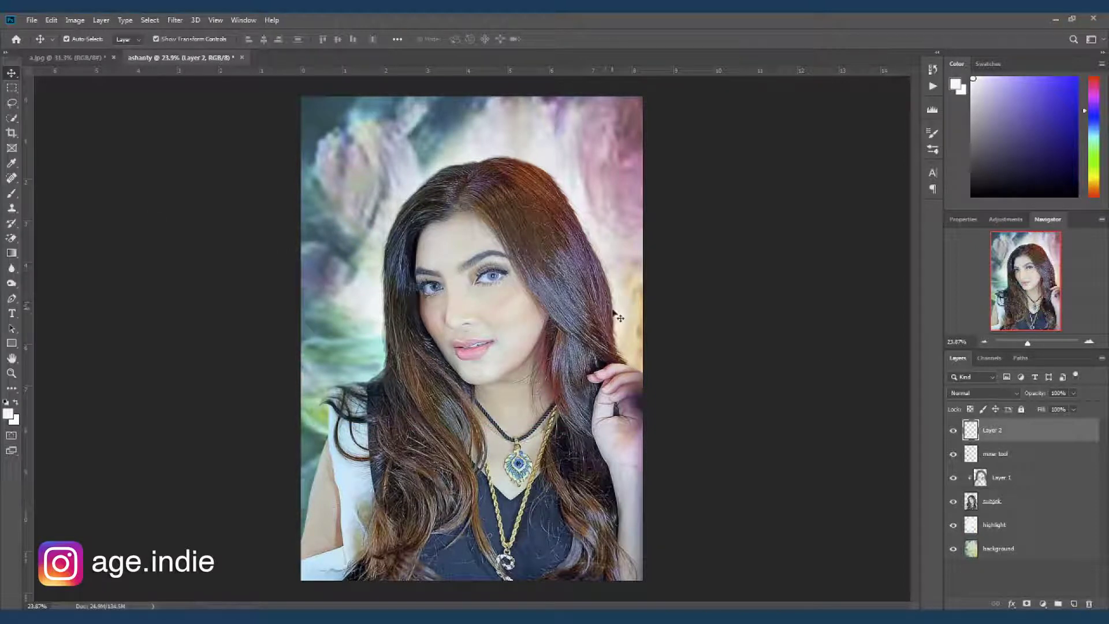
Step: Soften the outer hair edge above the raised hand on the new layer with an enlarged Blur tool brush sampling all layers
key("r")
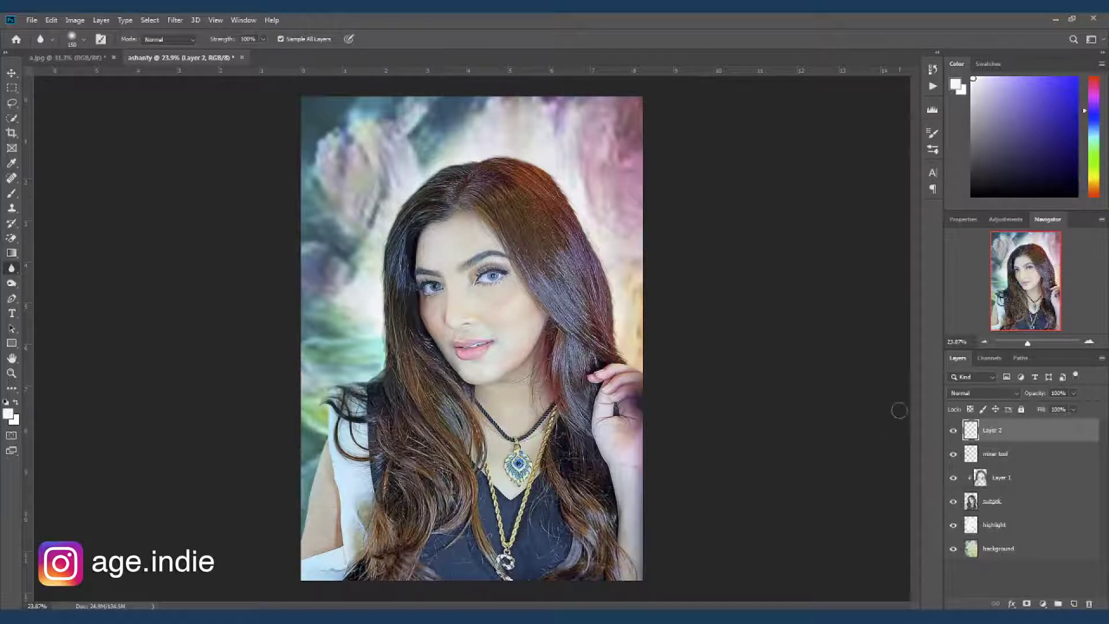
scroll(622, 334, "up", 3)
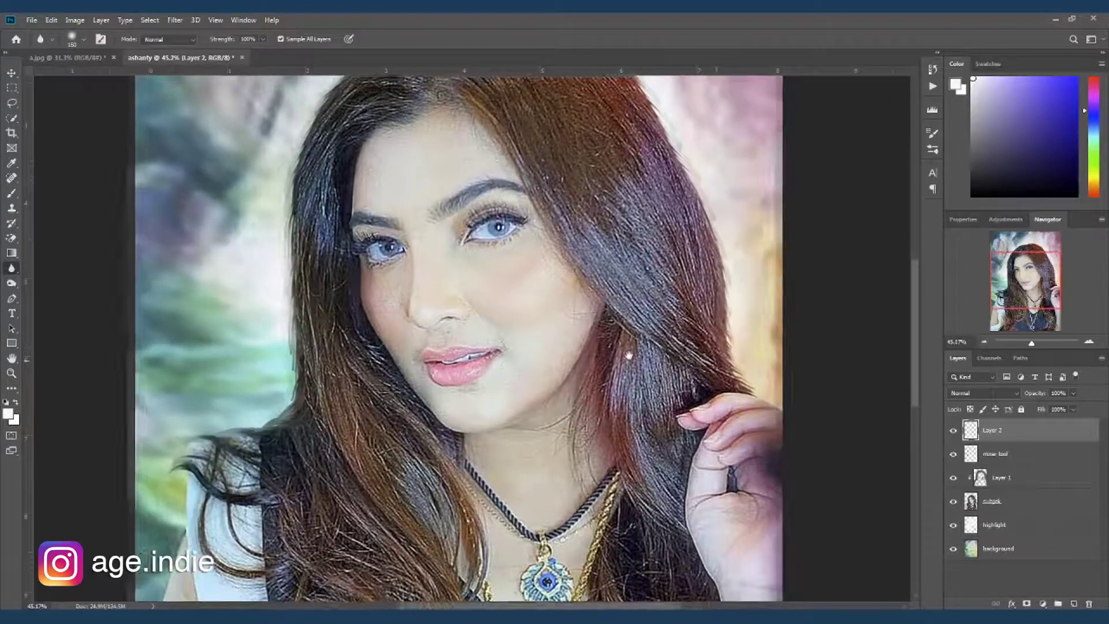
scroll(629, 355, "up", 3)
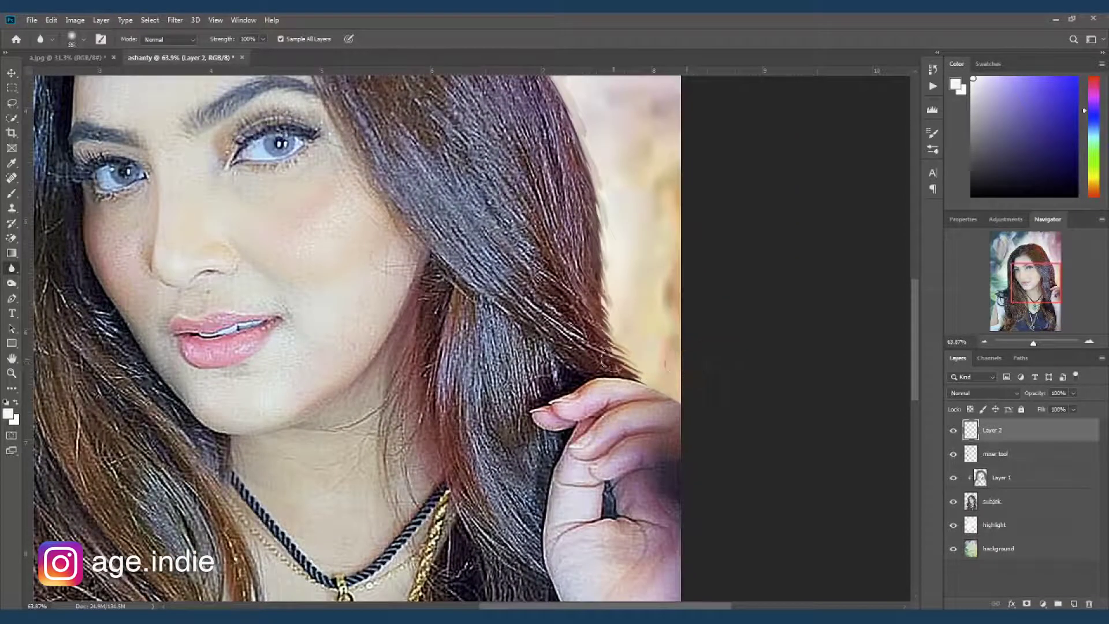
mouse_move(655, 387)
left_mouse_down()
mouse_move(668, 391)
mouse_move(655, 389)
left_mouse_up()
key("bracketright")
key("bracketright")
key("bracketright")
mouse_move(588, 172)
left_mouse_down()
mouse_move(602, 198)
mouse_move(563, 136)
mouse_move(624, 189)
mouse_move(655, 252)
left_mouse_up()
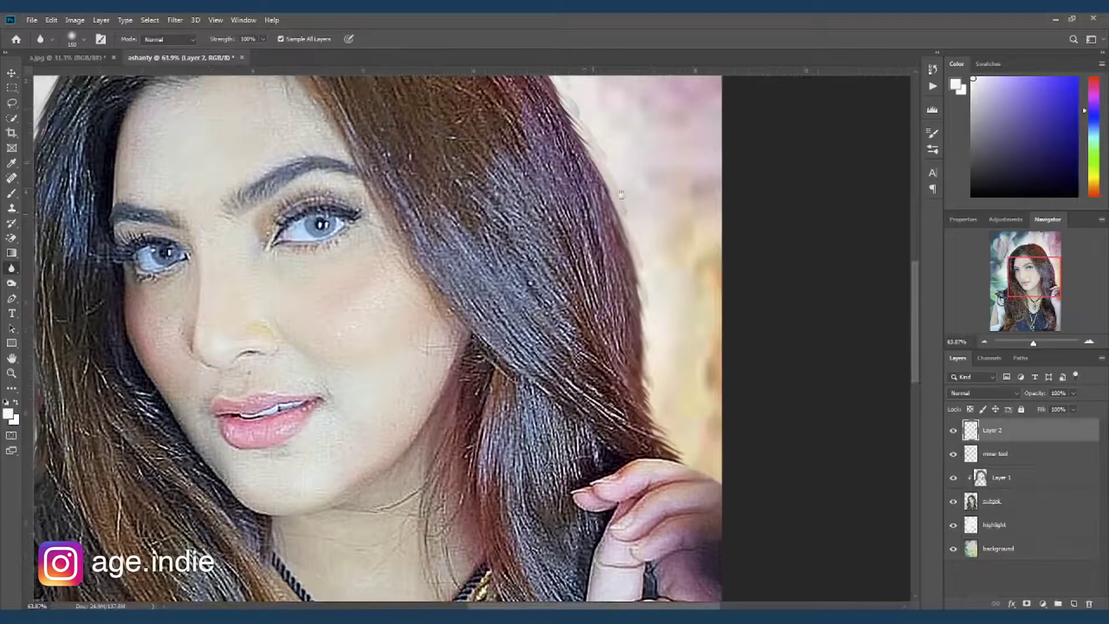
mouse_move(587, 152)
left_mouse_down()
mouse_move(592, 173)
mouse_move(627, 171)
mouse_move(648, 245)
left_mouse_up()
mouse_move(594, 180)
left_mouse_down()
mouse_move(611, 218)
mouse_move(601, 173)
mouse_move(622, 206)
mouse_move(654, 304)
left_mouse_up()
Step: Shrink the Blur tool brush and soften the hair edge from the raised-hand side of the head up over the crown
key("bracketleft")
key("bracketleft")
key("bracketleft")
key("bracketleft")
key("bracketleft")
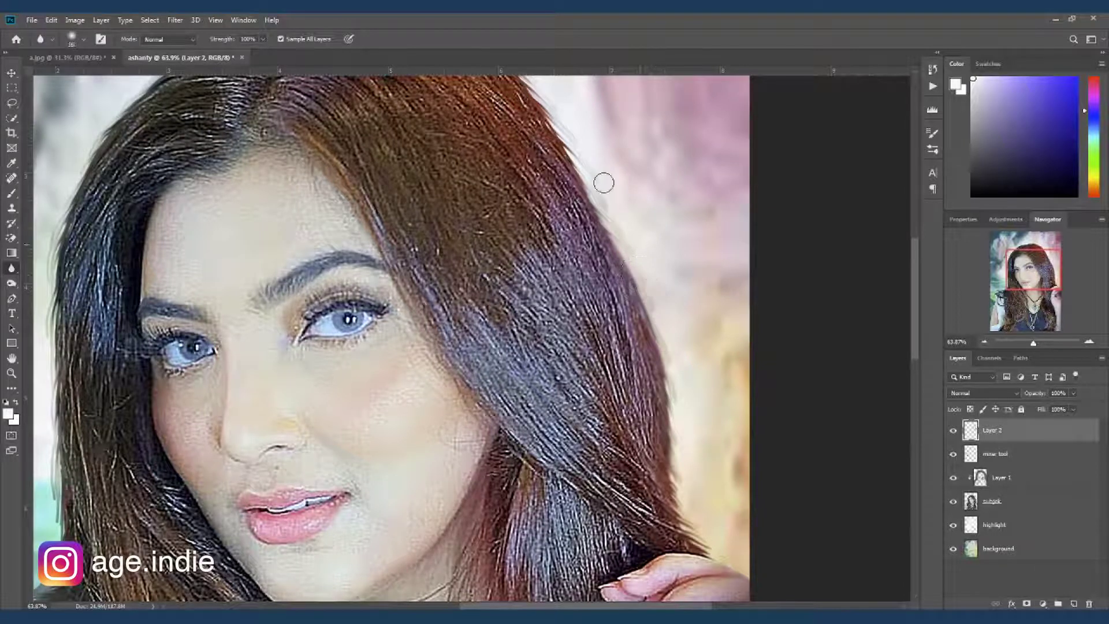
left_click_drag(602, 181, 660, 260)
left_click_drag(567, 143, 694, 229)
left_click_drag(482, 178, 618, 147)
left_click_drag(416, 438, 524, 253)
mouse_move(483, 426)
left_mouse_down()
mouse_move(478, 515)
mouse_move(483, 457)
mouse_move(501, 446)
mouse_move(481, 441)
mouse_move(469, 416)
mouse_move(474, 489)
mouse_move(478, 339)
mouse_move(478, 507)
mouse_move(481, 499)
mouse_move(457, 541)
mouse_move(486, 504)
mouse_move(478, 509)
mouse_move(471, 301)
mouse_move(485, 237)
mouse_move(476, 263)
mouse_move(463, 248)
mouse_move(469, 204)
mouse_move(494, 154)
mouse_move(473, 230)
mouse_move(512, 116)
mouse_move(483, 199)
mouse_move(493, 156)
left_mouse_up()
Step: Enlarge the Blur tool brush and soften the opposite hair edge from the crown down to the strands over the shoulder
key("bracketright")
key("bracketright")
key("bracketright")
left_click_drag(568, 147, 540, 211)
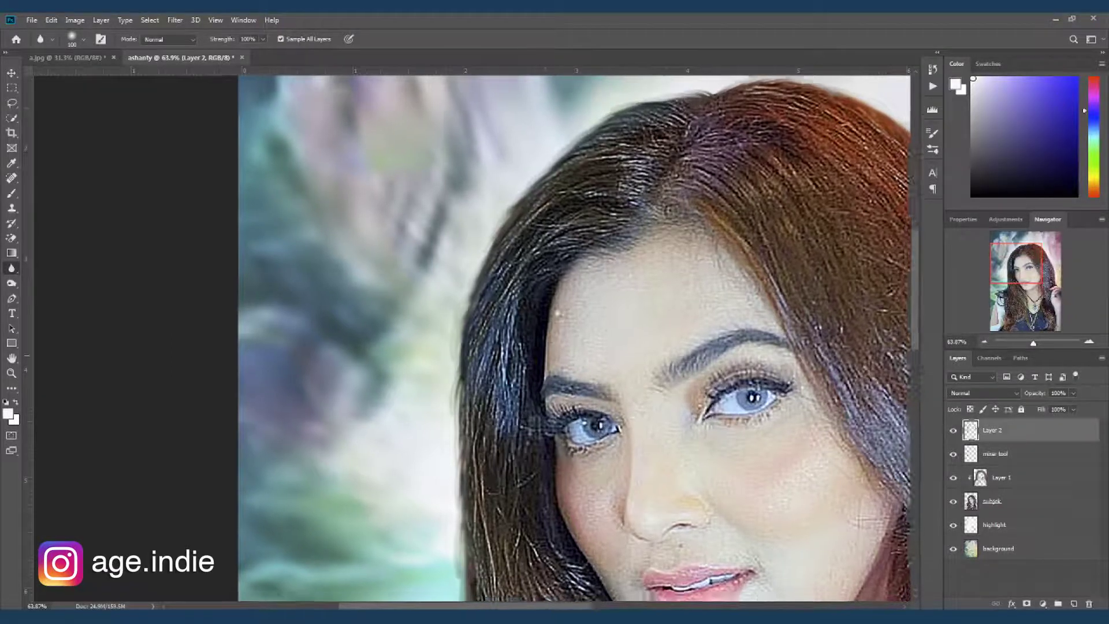
left_click_drag(558, 313, 690, 115)
left_click_drag(645, 278, 725, 194)
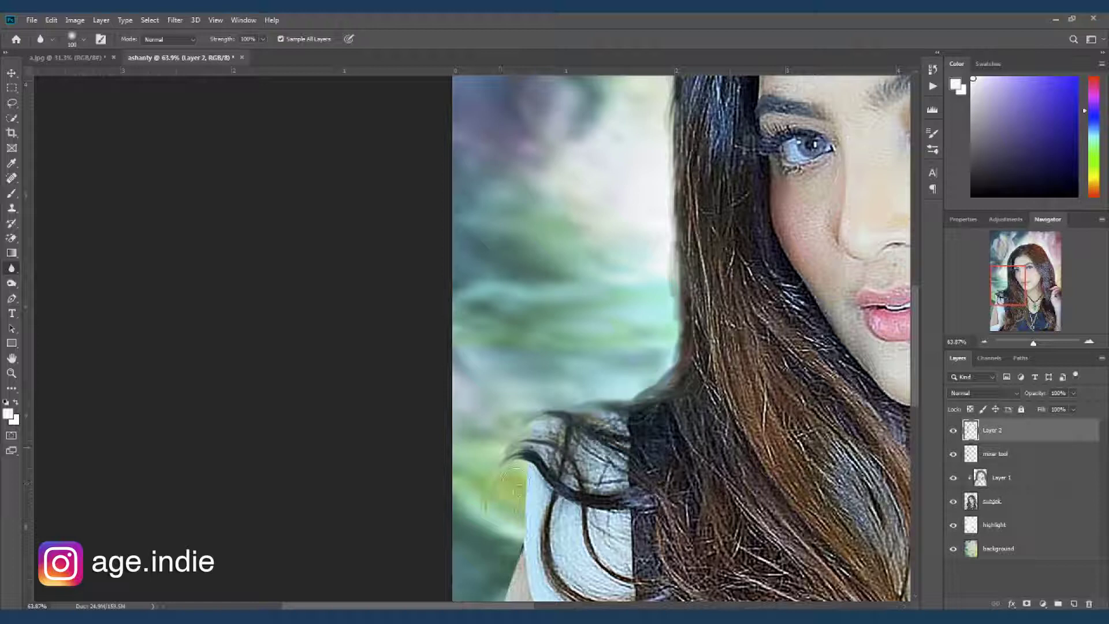
left_click_drag(589, 444, 648, 271)
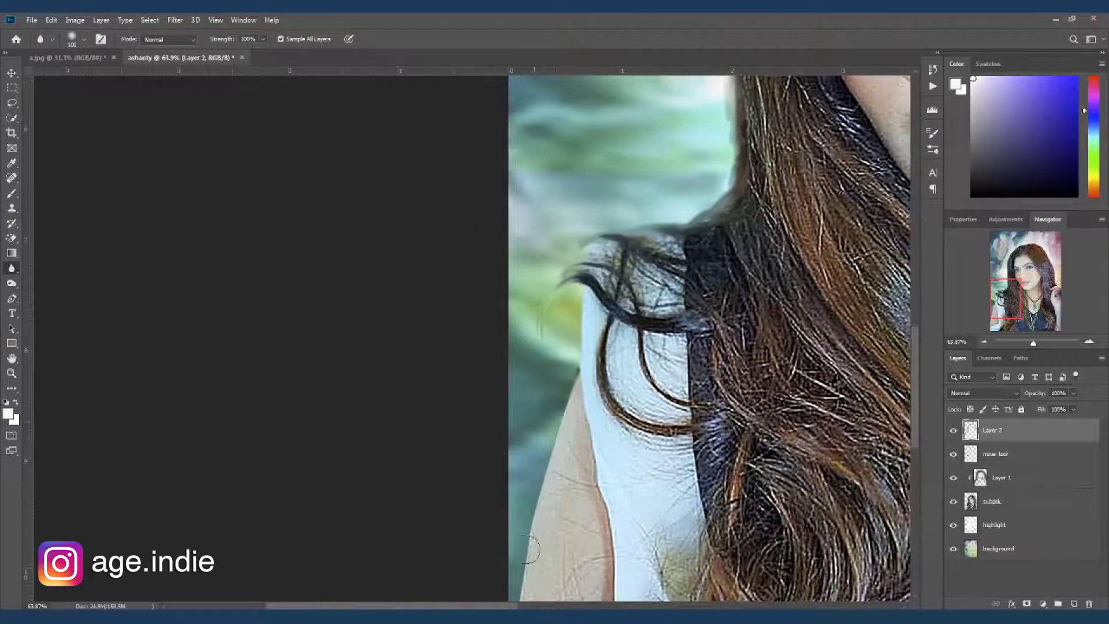
Step: Soften the outer edge of the bare arm against the painting background with the Blur tool
left_click_drag(531, 555, 573, 387)
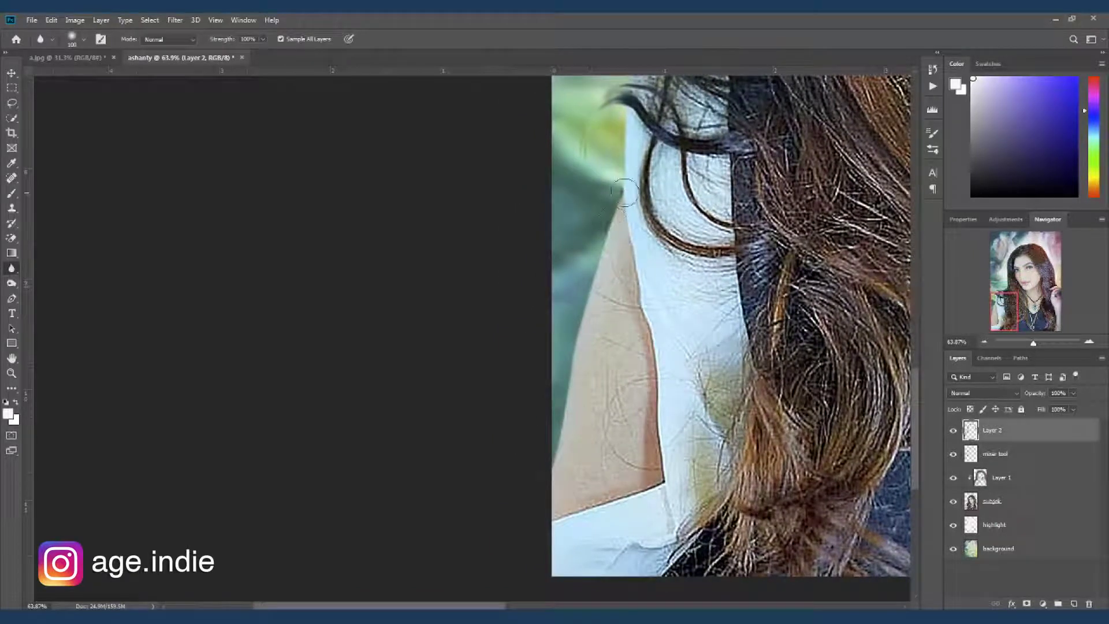
left_click_drag(748, 230, 536, 314)
left_click_drag(661, 285, 502, 337)
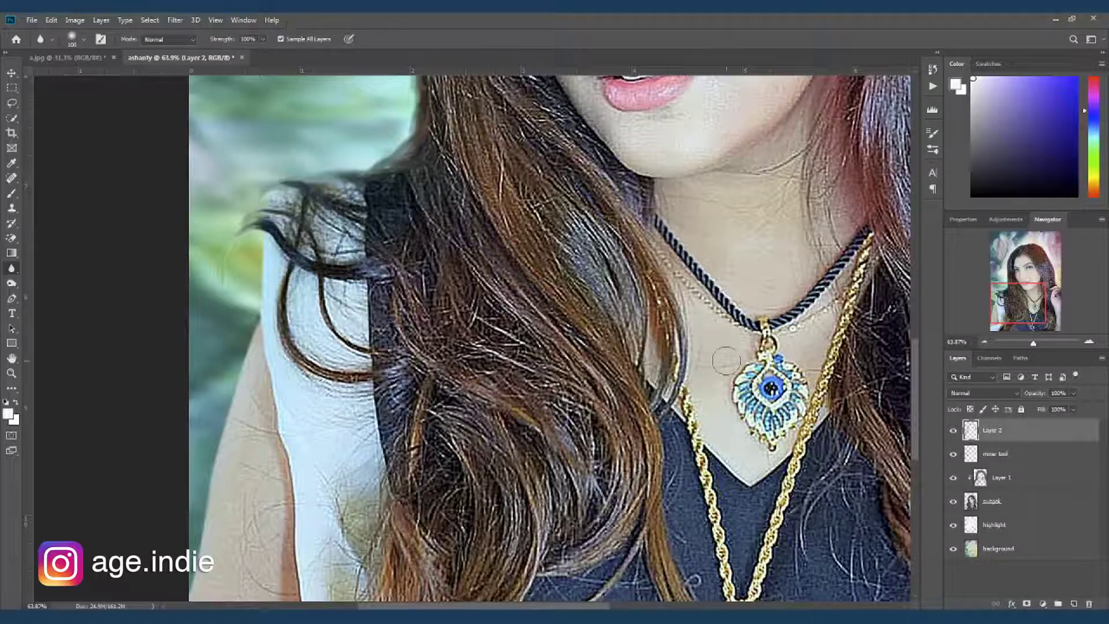
Step: Reduce the Blur tool brush size, select Layer 1 and go over the hair edge above the raised hand
scroll(794, 404, "down", 5)
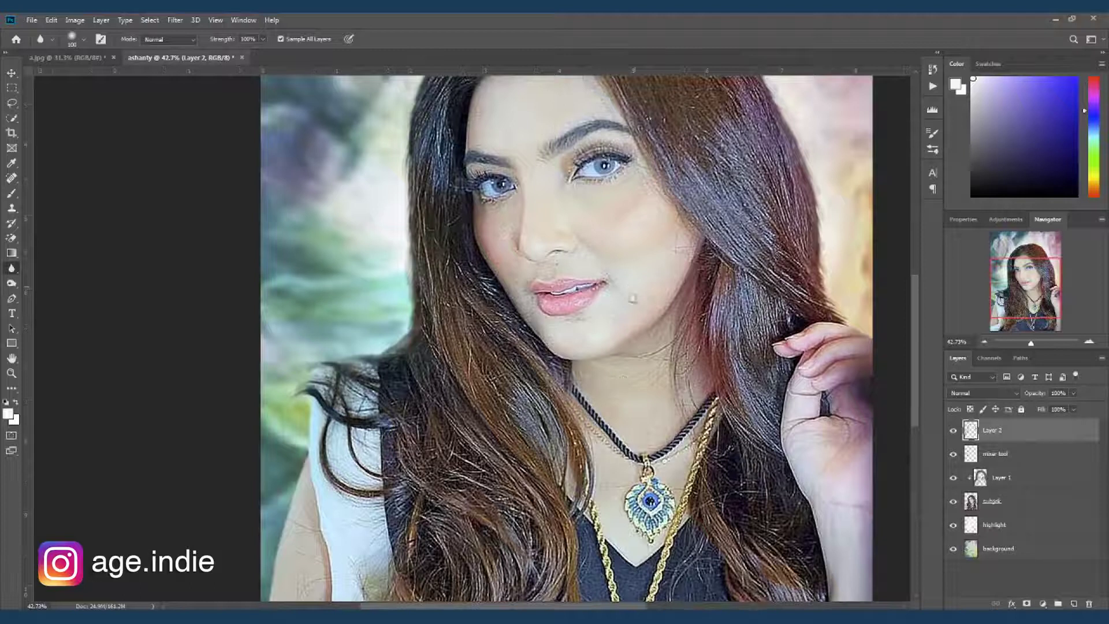
left_click_drag(633, 299, 605, 348)
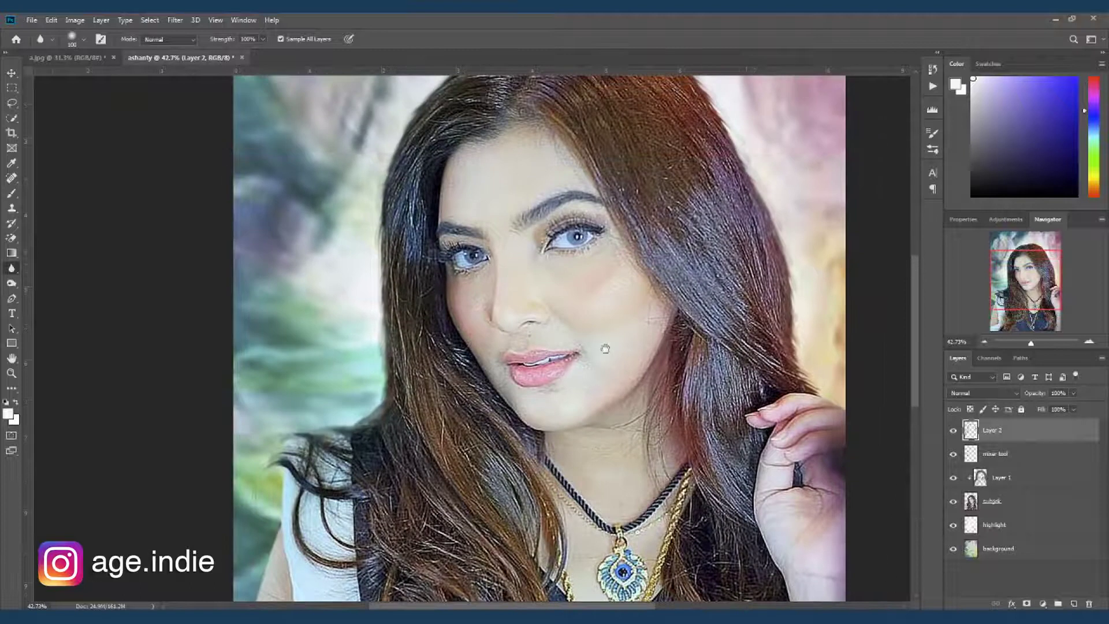
mouse_move(812, 195)
left_mouse_down()
mouse_move(718, 235)
mouse_move(722, 198)
left_mouse_up()
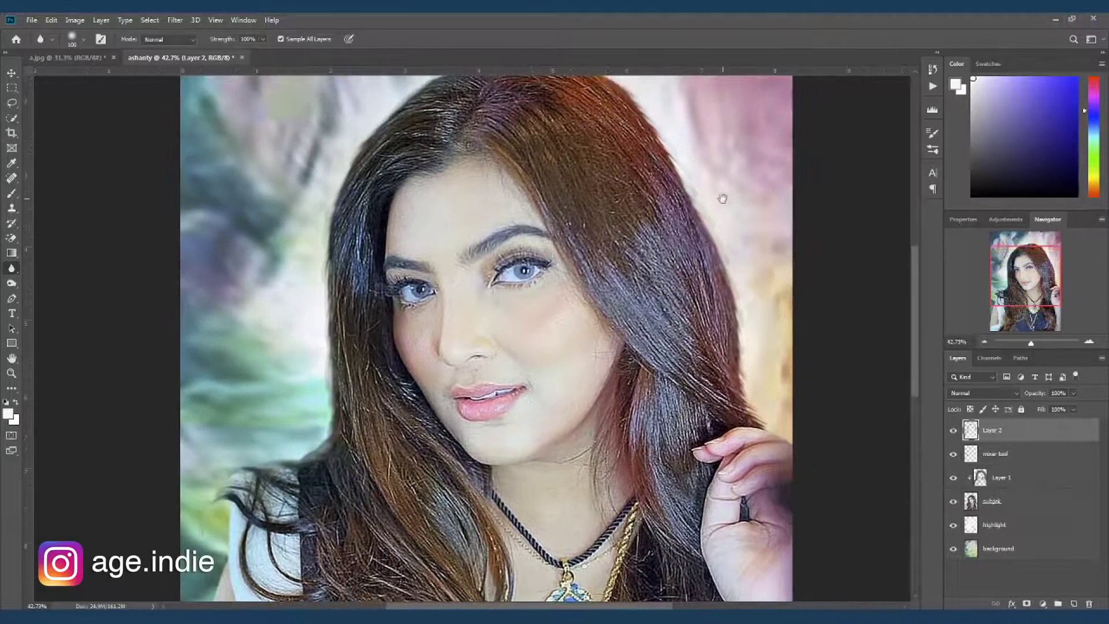
key("bracketleft")
key("bracketleft")
left_click(1003, 454)
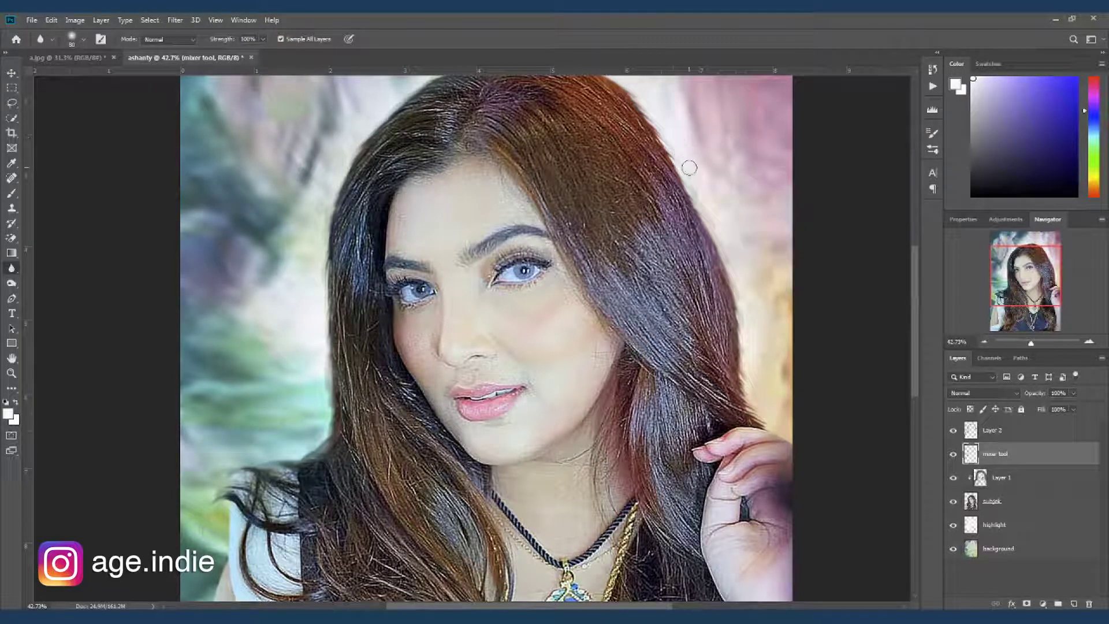
scroll(741, 241, "up", 1)
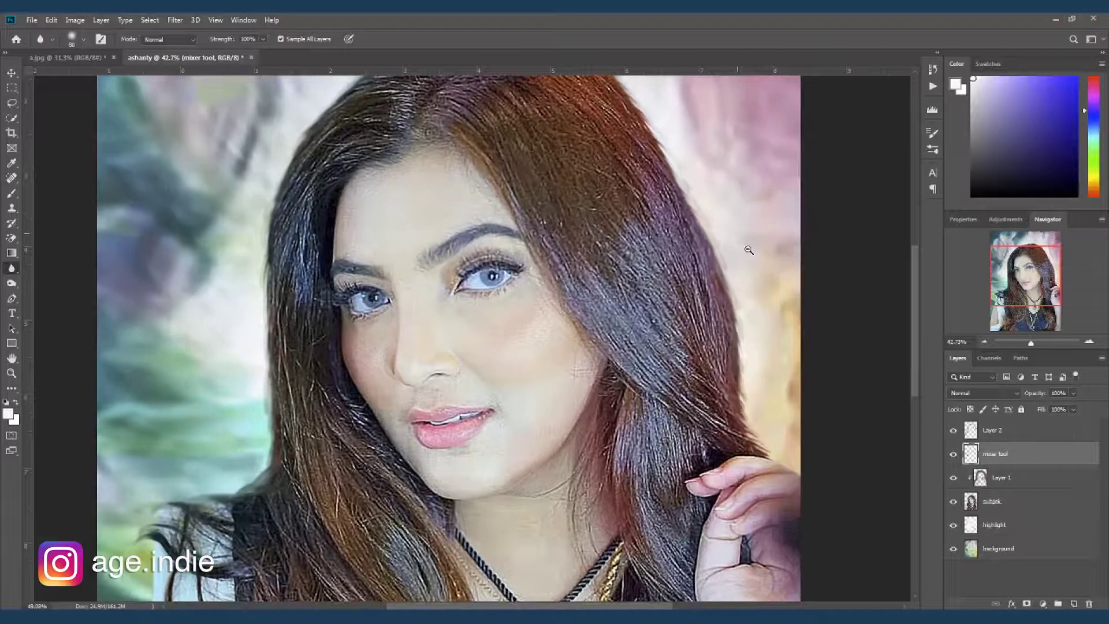
left_click(989, 484)
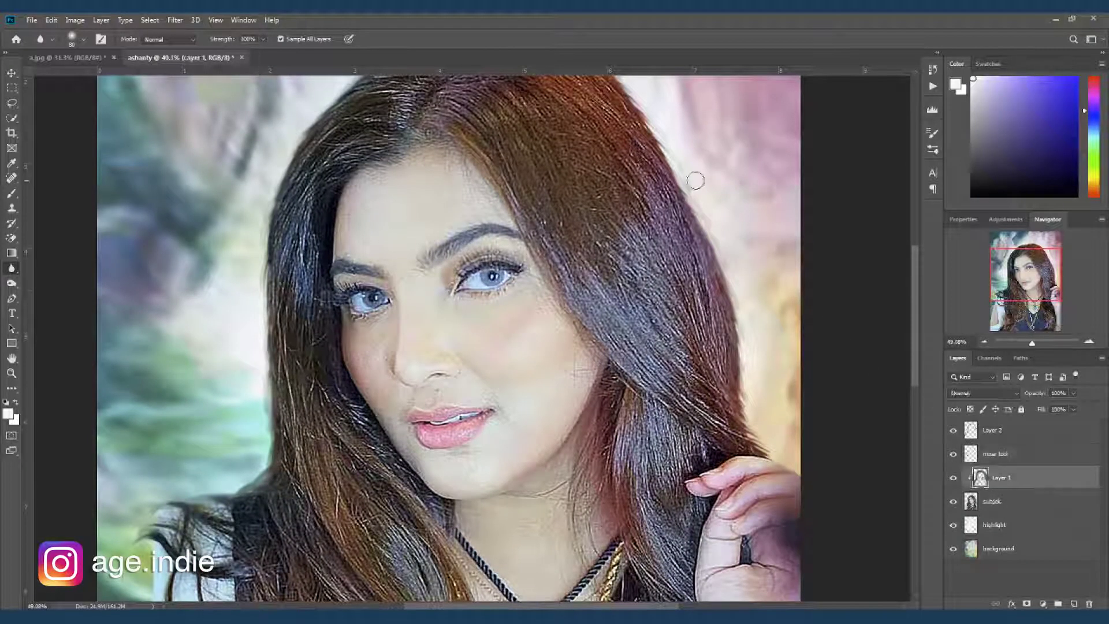
mouse_move(694, 187)
left_mouse_down()
mouse_move(745, 271)
mouse_move(771, 244)
mouse_move(781, 291)
left_mouse_up()
Step: Select Layer 2 and toggle the visibility of it and the mixer tool layer to compare the hair edges
left_click(994, 433)
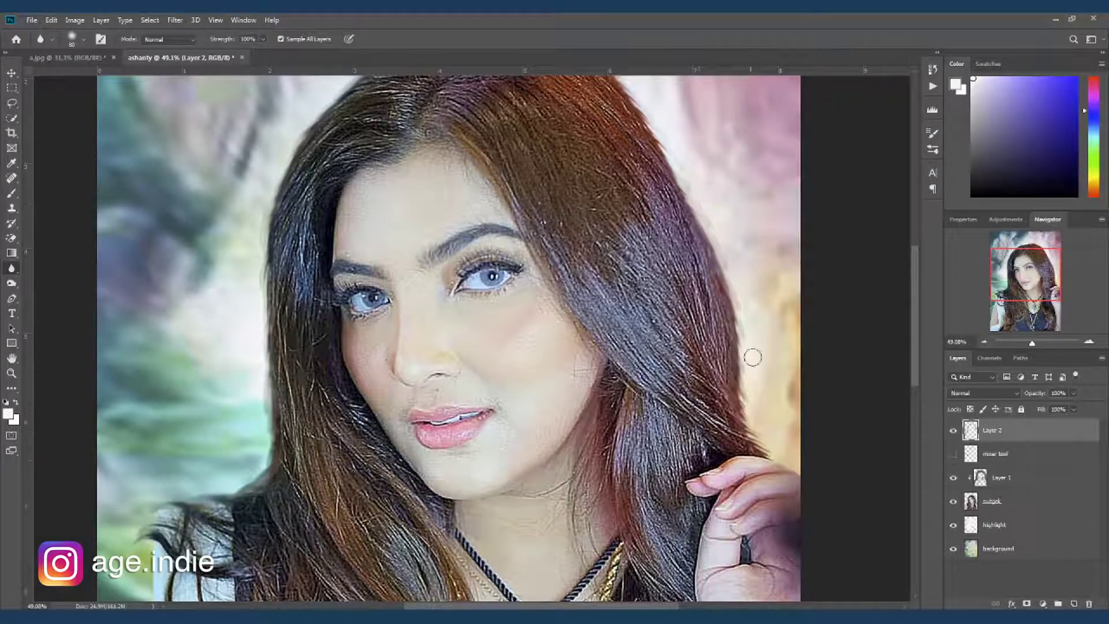
left_click(954, 431)
left_click(954, 454)
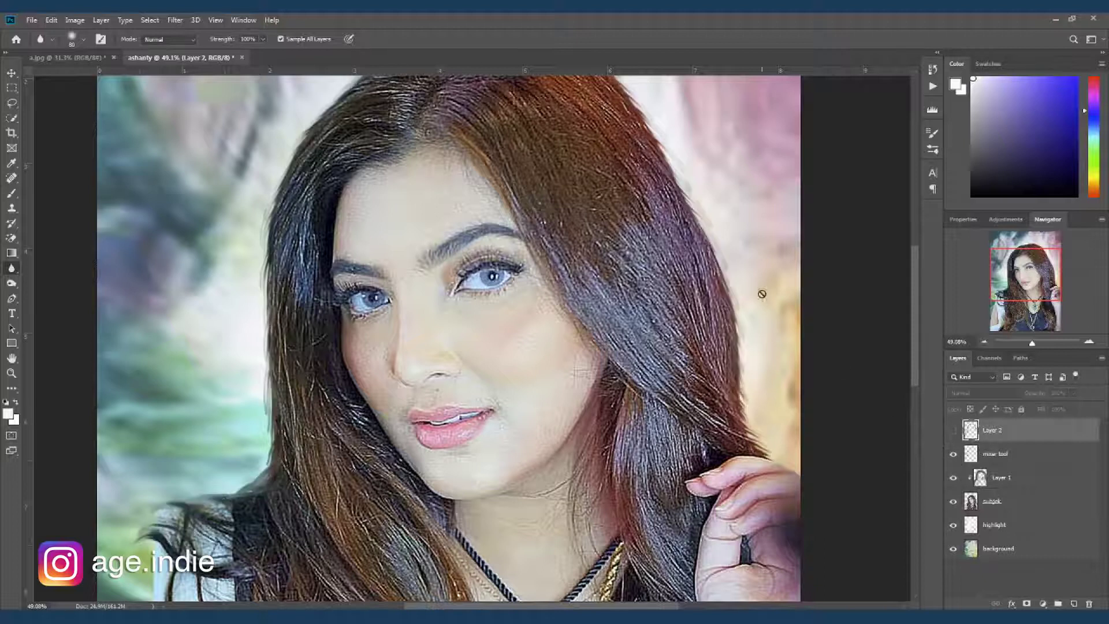
left_click(726, 264)
left_click(538, 235)
left_click(994, 454)
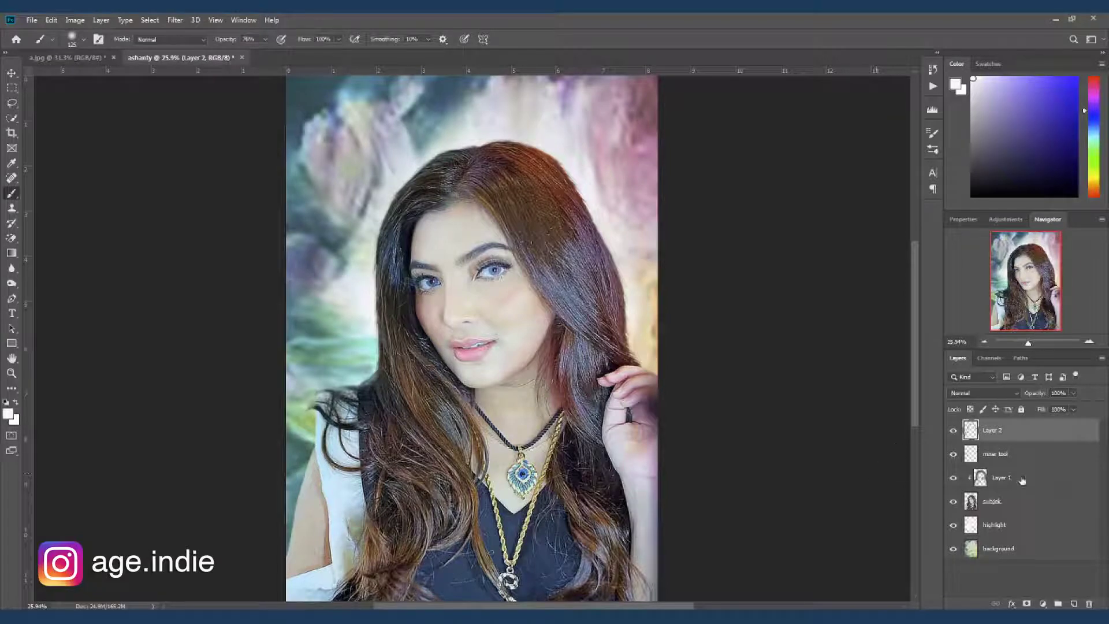
Step: Duplicate the background layer as "foreground" and move the copy to the top of the layer stack
left_click(974, 553)
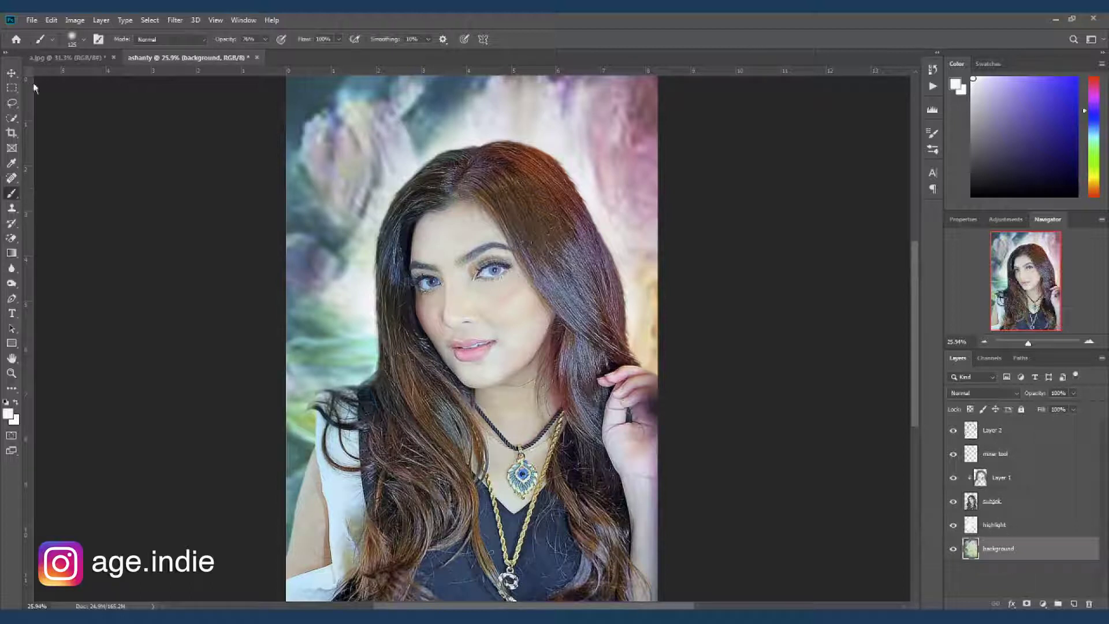
left_click(103, 21)
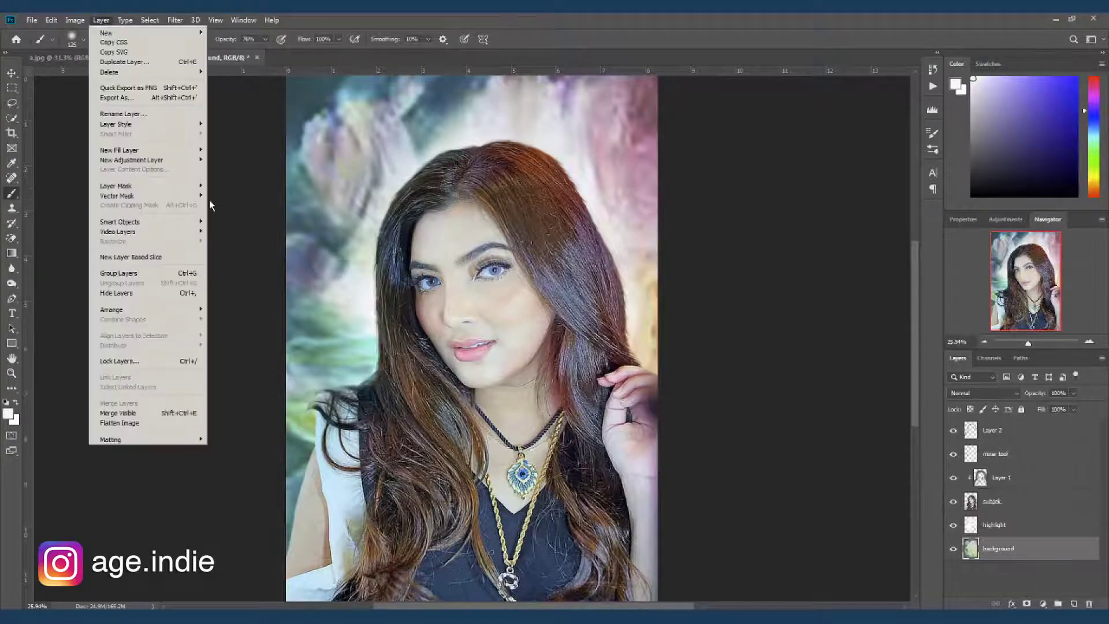
left_click(158, 68)
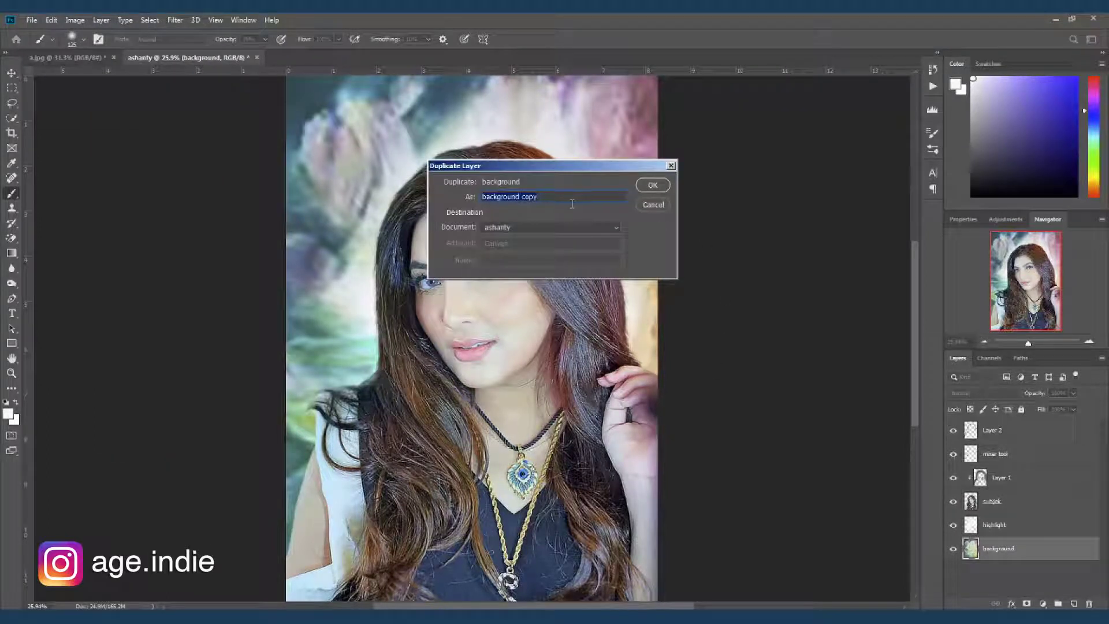
type("foreground")
key("Return")
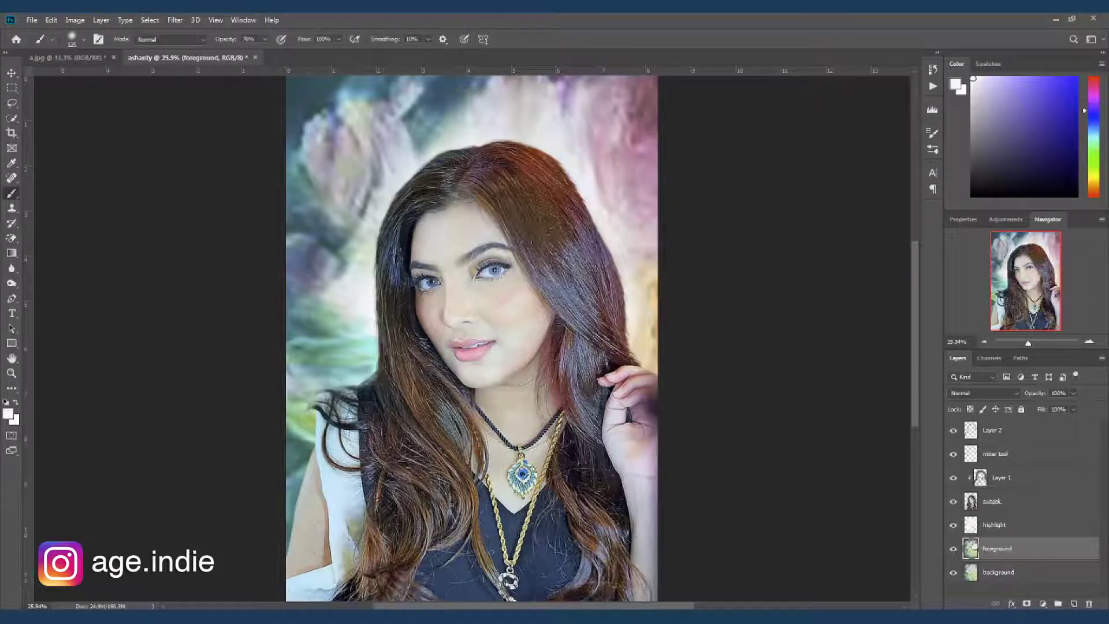
left_click_drag(972, 549, 1014, 429)
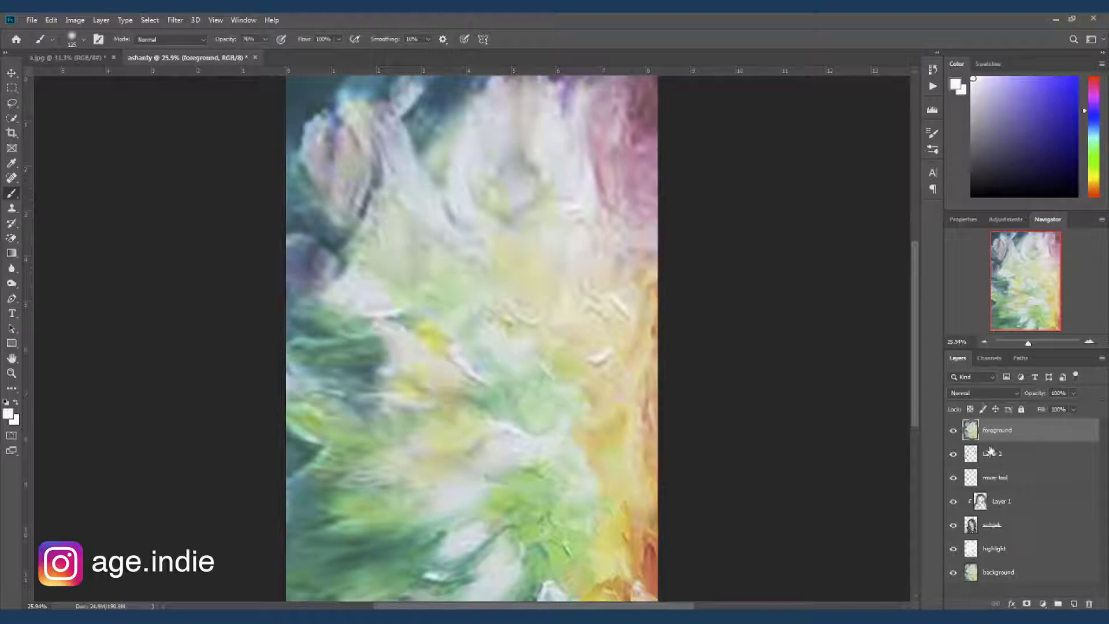
Step: Load the Green channel as a selection and convert it into a layer mask on the foreground layer
left_click(989, 360)
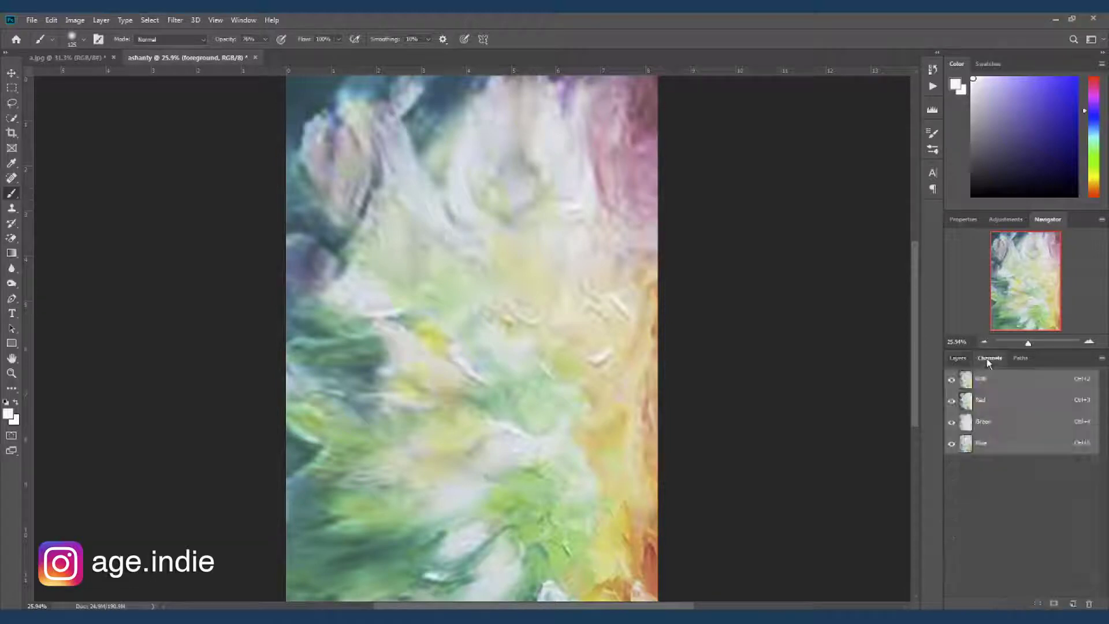
left_click(976, 421)
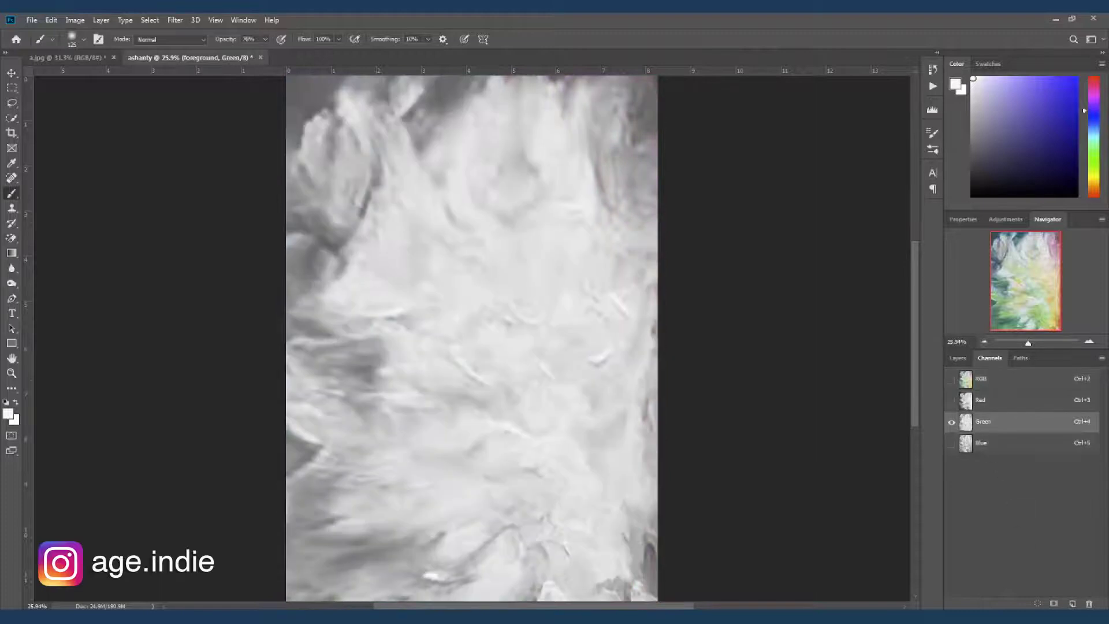
left_click(1039, 604)
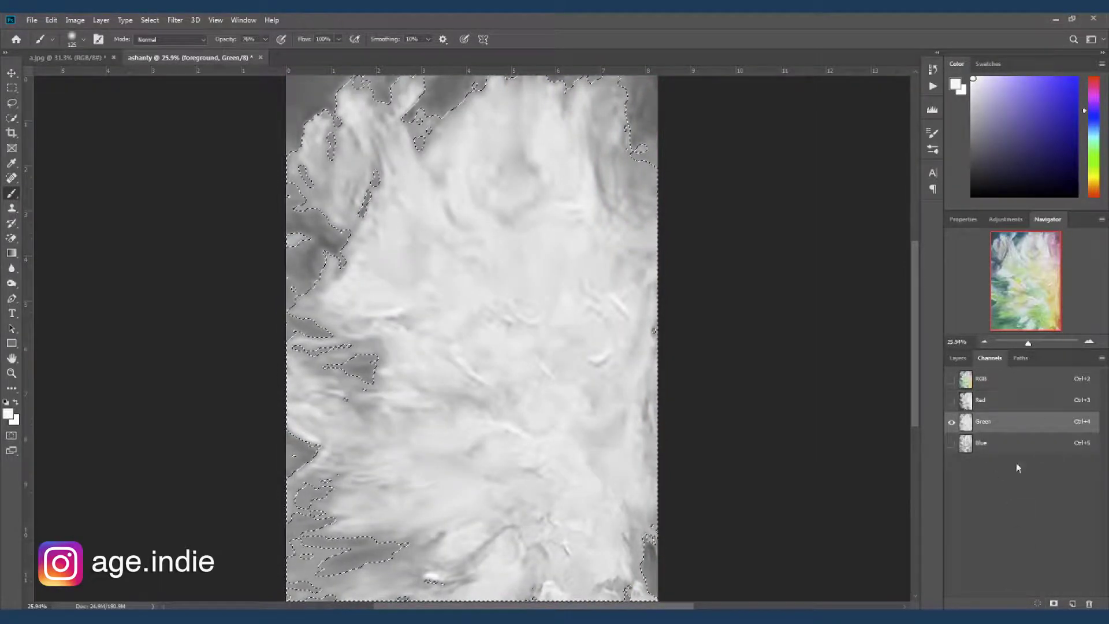
scroll(624, 141, "up", 3)
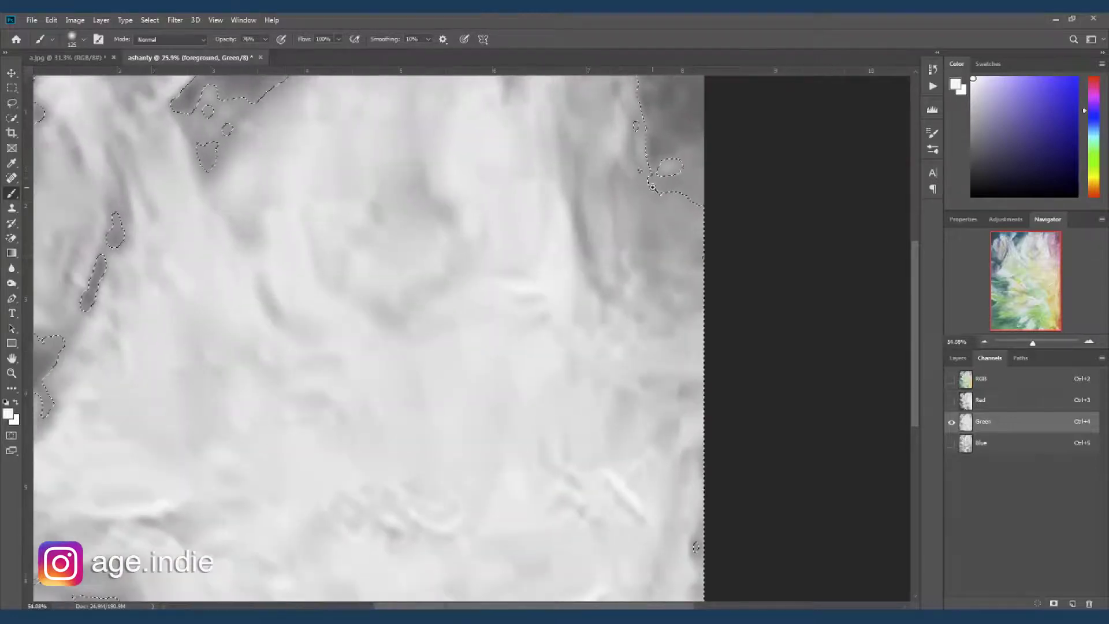
scroll(652, 187, "up", 3)
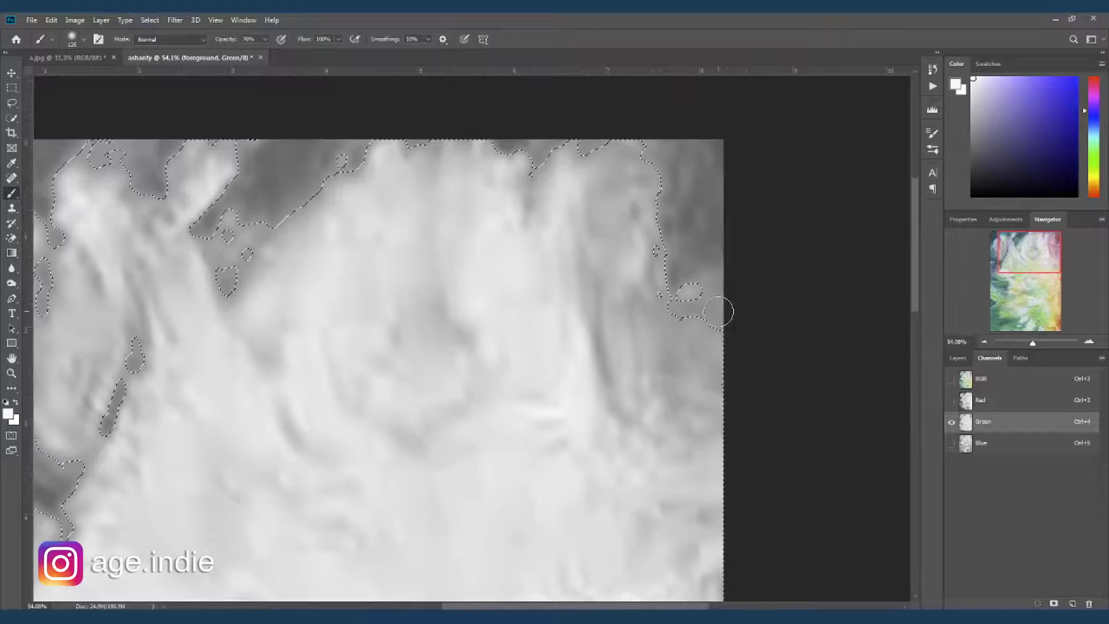
scroll(718, 312, "down", 3)
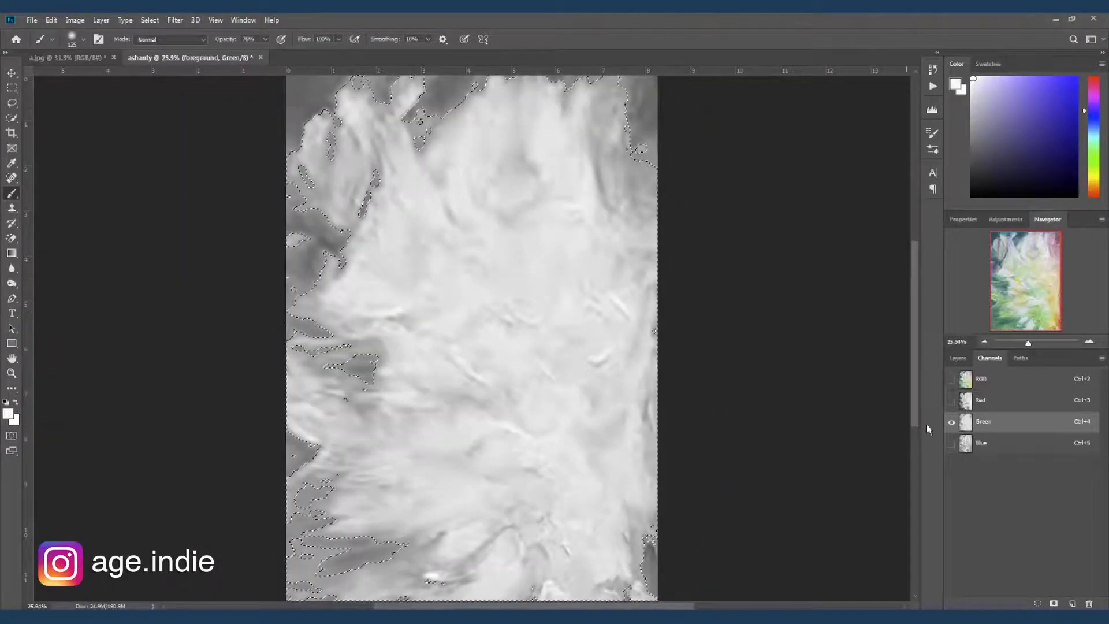
left_click(954, 358)
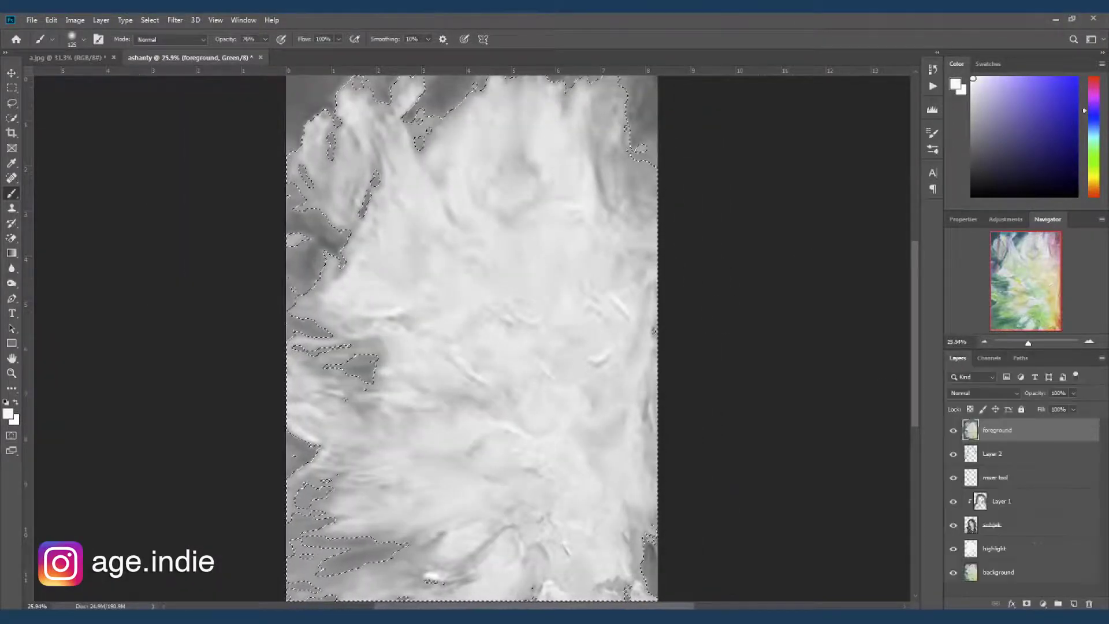
left_click(1027, 604)
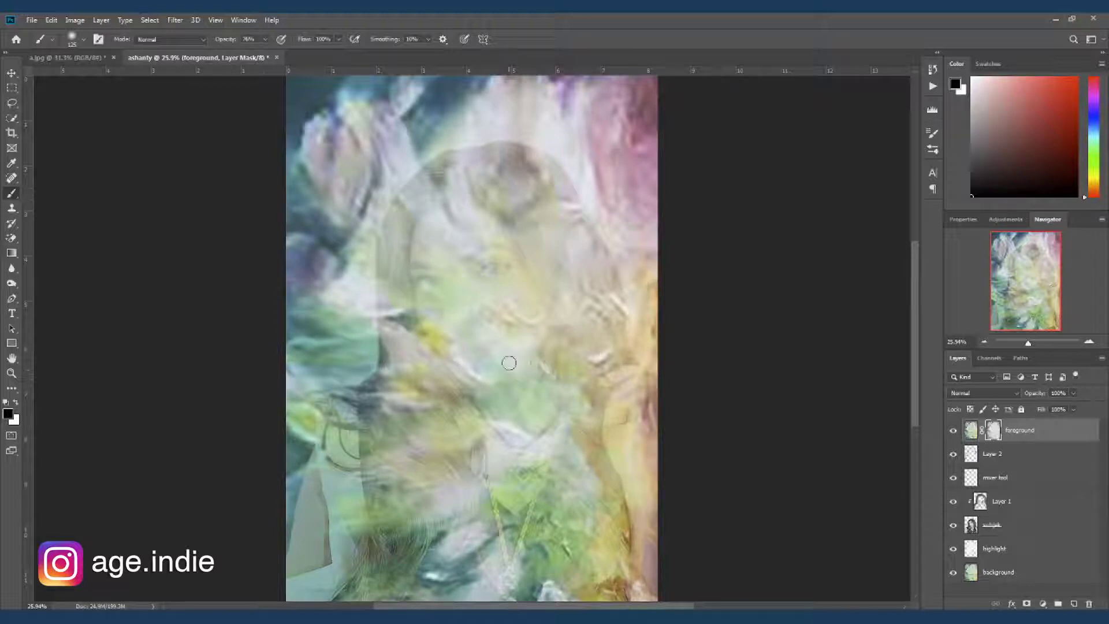
Step: Enlarge the Brush to 800 px and paint black on the foreground layer's mask over the top of the head, hair and eyes
left_click(12, 198)
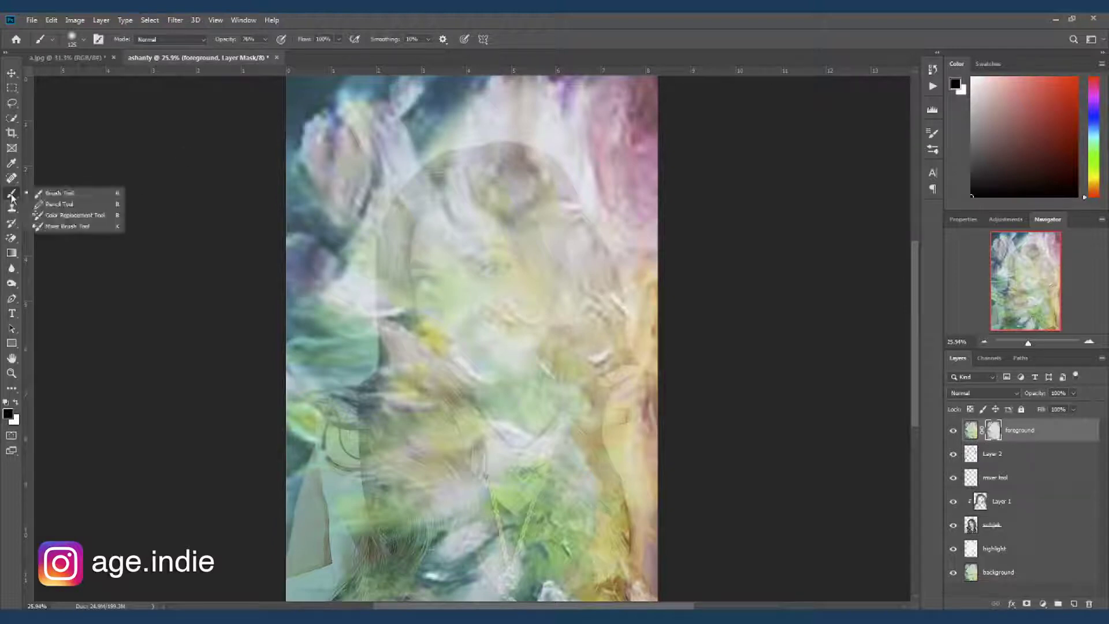
left_click(58, 197)
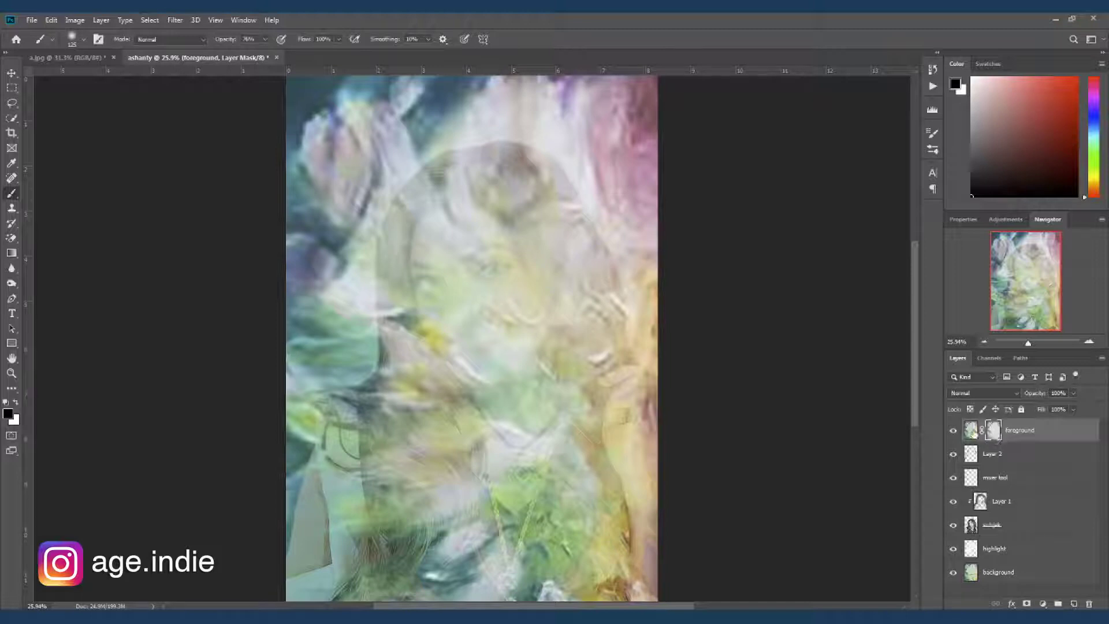
left_click(971, 431)
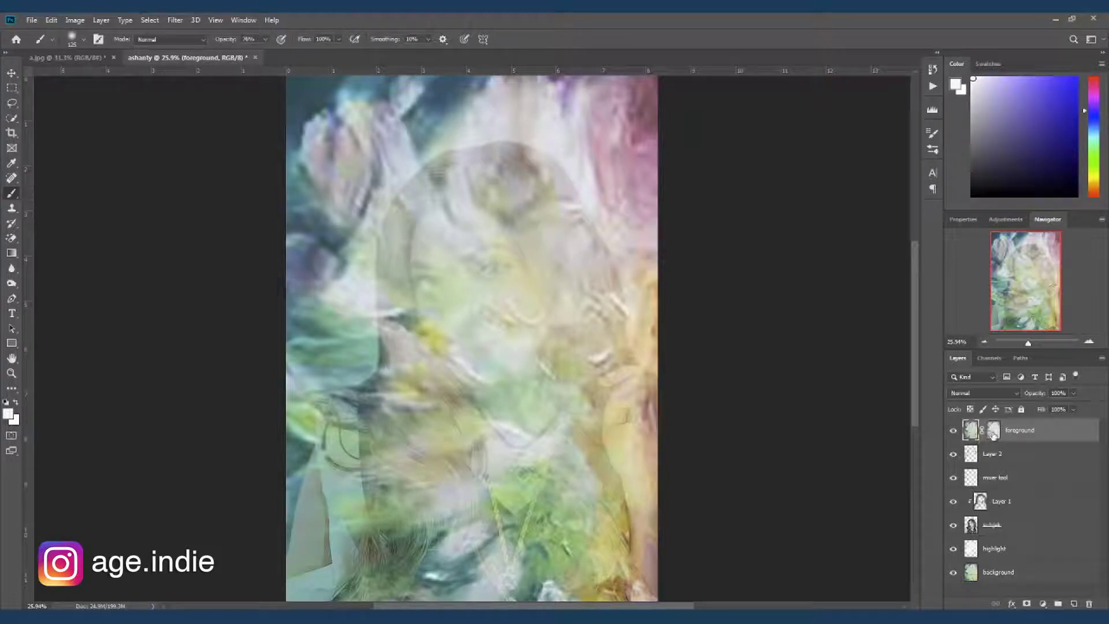
left_click(993, 431)
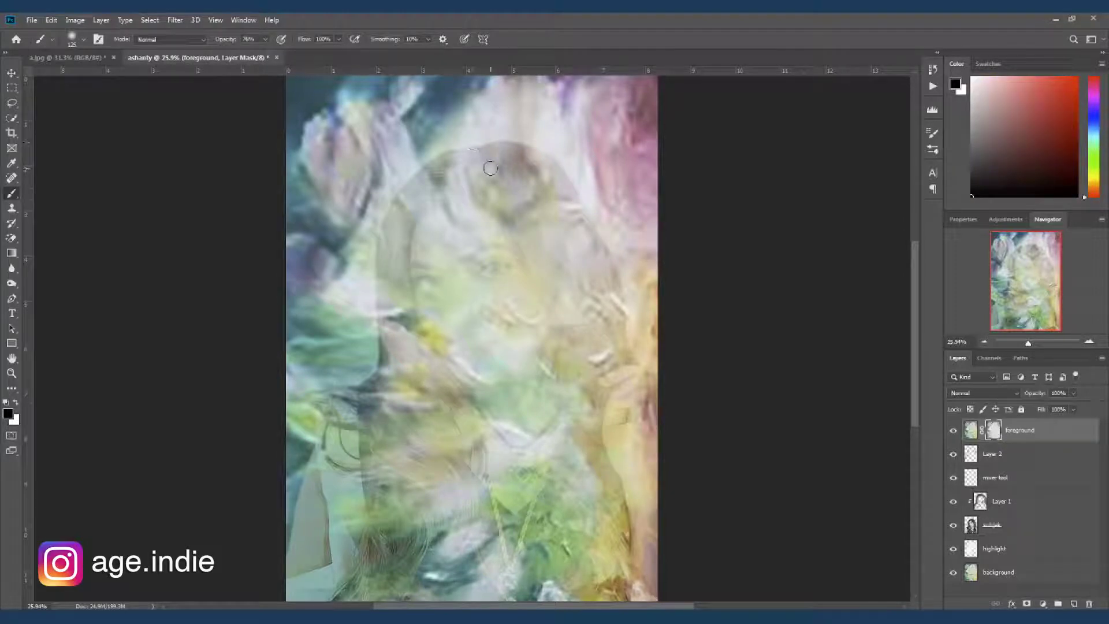
key("bracketright")
key("bracketright")
key("bracketright")
key("bracketright")
key("bracketright")
key("bracketright")
key("bracketright")
key("bracketright")
key("bracketright")
key("bracketright")
key("bracketright")
scroll(491, 172, "up", 2)
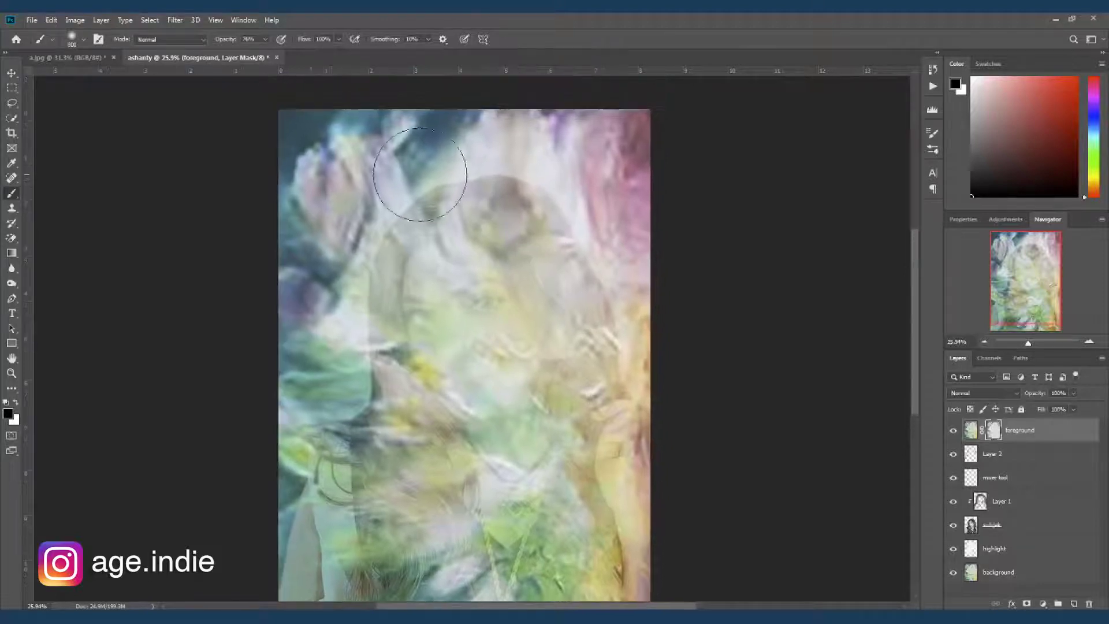
mouse_move(387, 119)
left_mouse_down()
mouse_move(649, 140)
mouse_move(640, 150)
mouse_move(368, 133)
mouse_move(305, 164)
mouse_move(553, 152)
mouse_move(631, 189)
mouse_move(336, 206)
mouse_move(318, 233)
mouse_move(646, 219)
mouse_move(435, 214)
mouse_move(421, 268)
mouse_move(386, 283)
mouse_move(441, 264)
mouse_move(458, 313)
mouse_move(455, 288)
mouse_move(463, 303)
mouse_move(490, 243)
mouse_move(521, 317)
mouse_move(461, 282)
left_mouse_up()
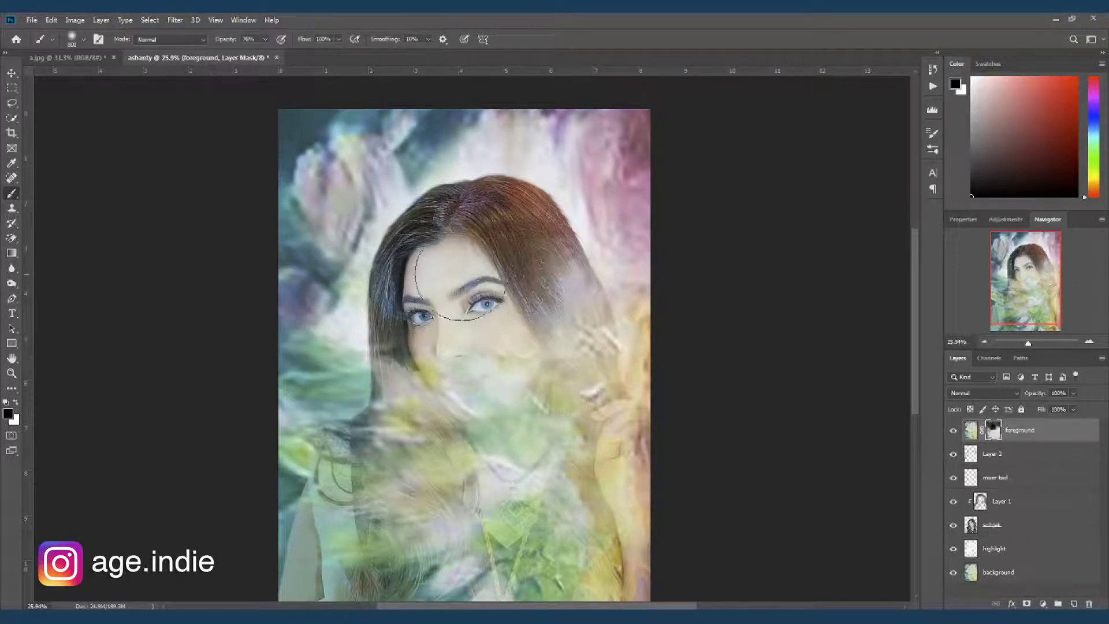
Step: Paint black on the mask over the face, neck and hair at reduced brush opacity, and over the face at 100%
left_click(265, 39)
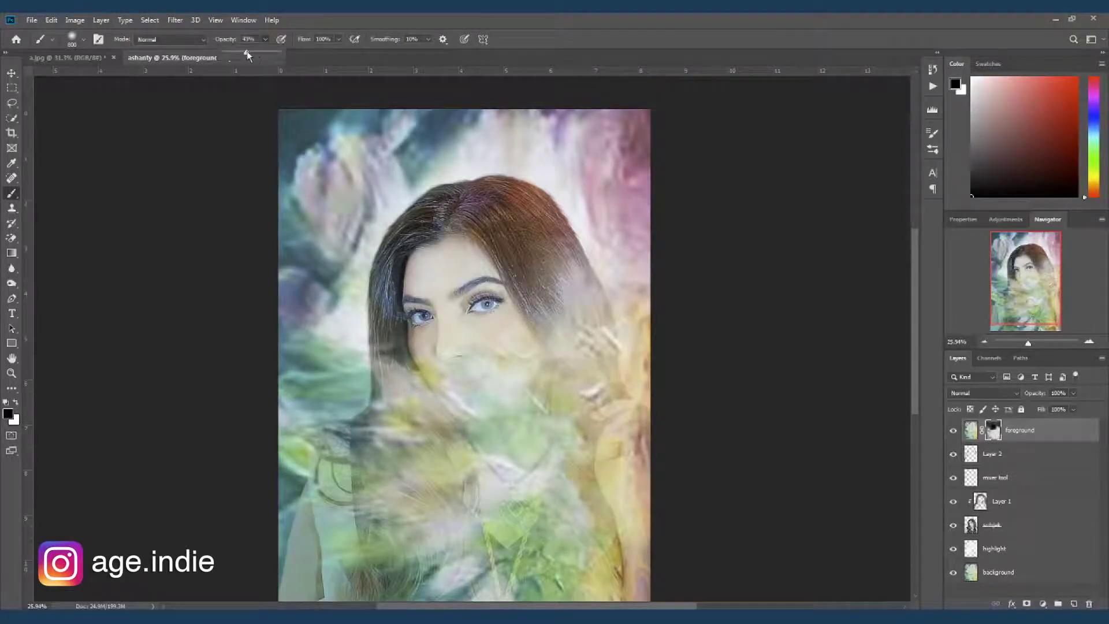
mouse_move(535, 270)
left_mouse_down()
mouse_move(527, 295)
mouse_move(543, 299)
mouse_move(541, 311)
mouse_move(454, 334)
mouse_move(428, 354)
mouse_move(437, 425)
mouse_move(370, 471)
mouse_move(508, 417)
mouse_move(492, 348)
mouse_move(504, 421)
mouse_move(484, 342)
mouse_move(463, 316)
mouse_move(537, 404)
mouse_move(545, 366)
mouse_move(534, 349)
mouse_move(558, 362)
mouse_move(548, 346)
mouse_move(560, 327)
mouse_move(543, 285)
mouse_move(543, 394)
mouse_move(509, 488)
mouse_move(484, 392)
mouse_move(524, 471)
mouse_move(483, 328)
mouse_move(510, 313)
mouse_move(520, 409)
mouse_move(482, 465)
mouse_move(527, 369)
mouse_move(552, 398)
mouse_move(553, 465)
mouse_move(456, 349)
mouse_move(453, 433)
mouse_move(450, 307)
mouse_move(412, 274)
mouse_move(462, 238)
mouse_move(489, 320)
mouse_move(471, 341)
left_mouse_up()
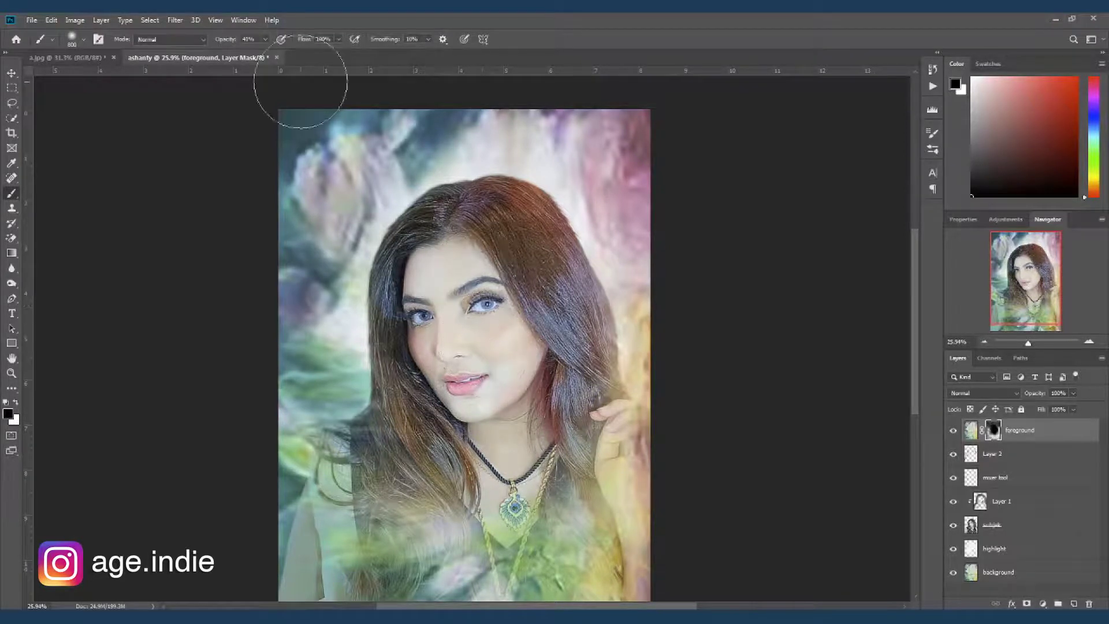
left_click(264, 40)
left_click_drag(267, 53, 301, 54)
mouse_move(472, 348)
left_mouse_down()
mouse_move(462, 318)
mouse_move(485, 309)
mouse_move(483, 404)
mouse_move(476, 292)
mouse_move(488, 355)
mouse_move(487, 260)
mouse_move(461, 380)
left_mouse_up()
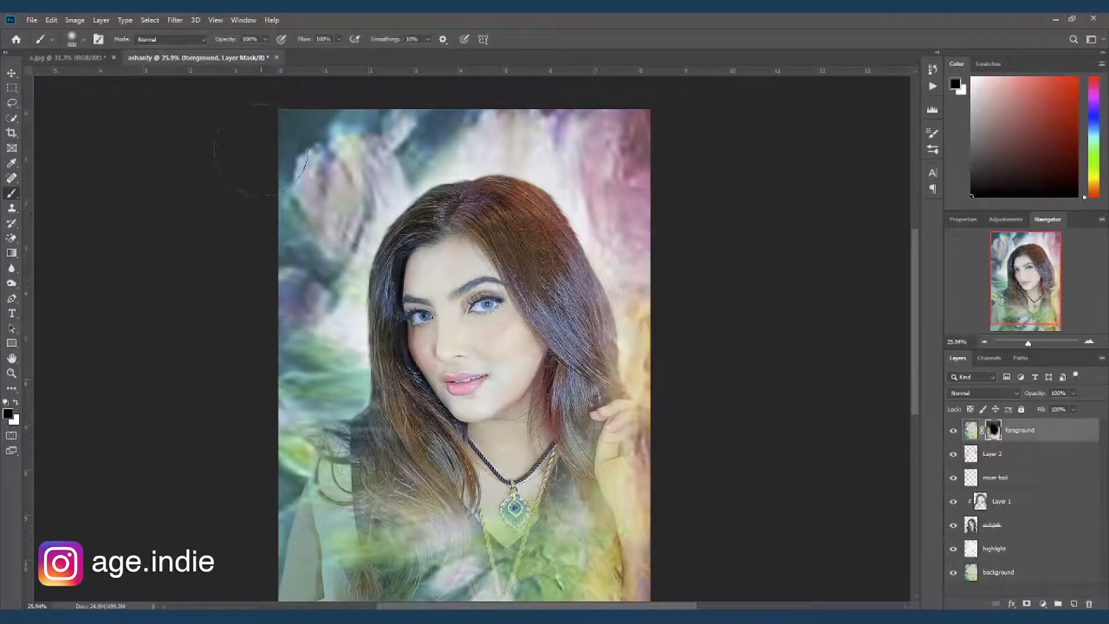
Step: Set the brush opacity to 40% and mask the painting off the lower hair, necklace and raised hand
left_click_drag(266, 55, 233, 55)
mouse_move(413, 479)
left_mouse_down()
mouse_move(427, 537)
mouse_move(480, 548)
mouse_move(577, 509)
left_mouse_up()
left_click_drag(516, 445, 572, 485)
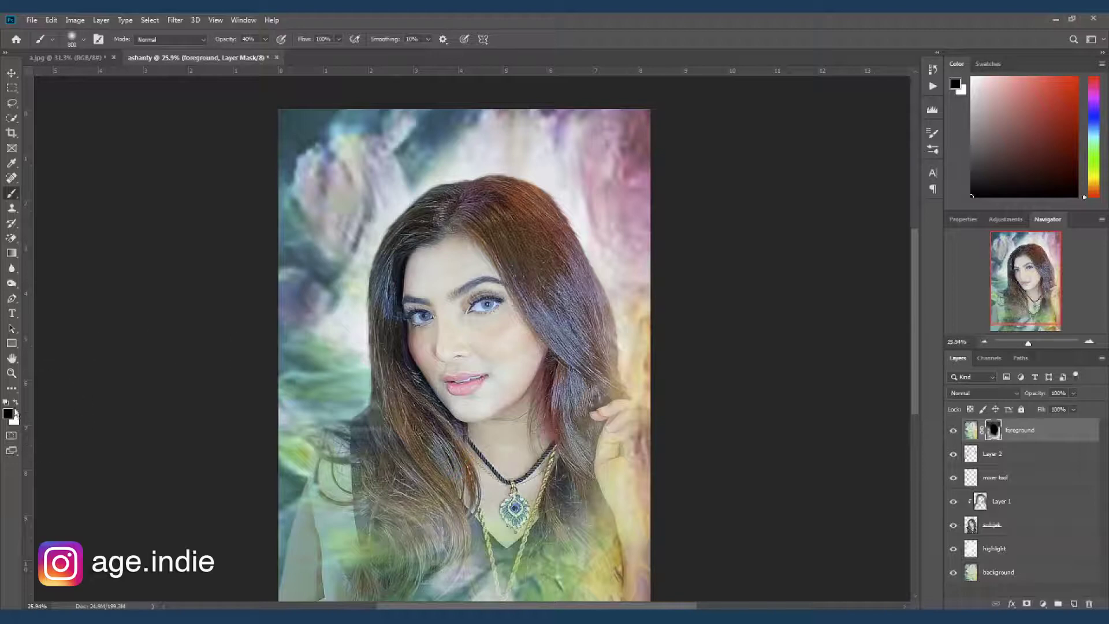
mouse_move(430, 491)
left_mouse_down()
mouse_move(421, 520)
mouse_move(428, 479)
left_mouse_up()
mouse_move(439, 439)
left_mouse_down()
mouse_move(479, 439)
mouse_move(554, 462)
mouse_move(572, 479)
mouse_move(520, 491)
mouse_move(538, 462)
mouse_move(572, 456)
mouse_move(564, 444)
left_mouse_up()
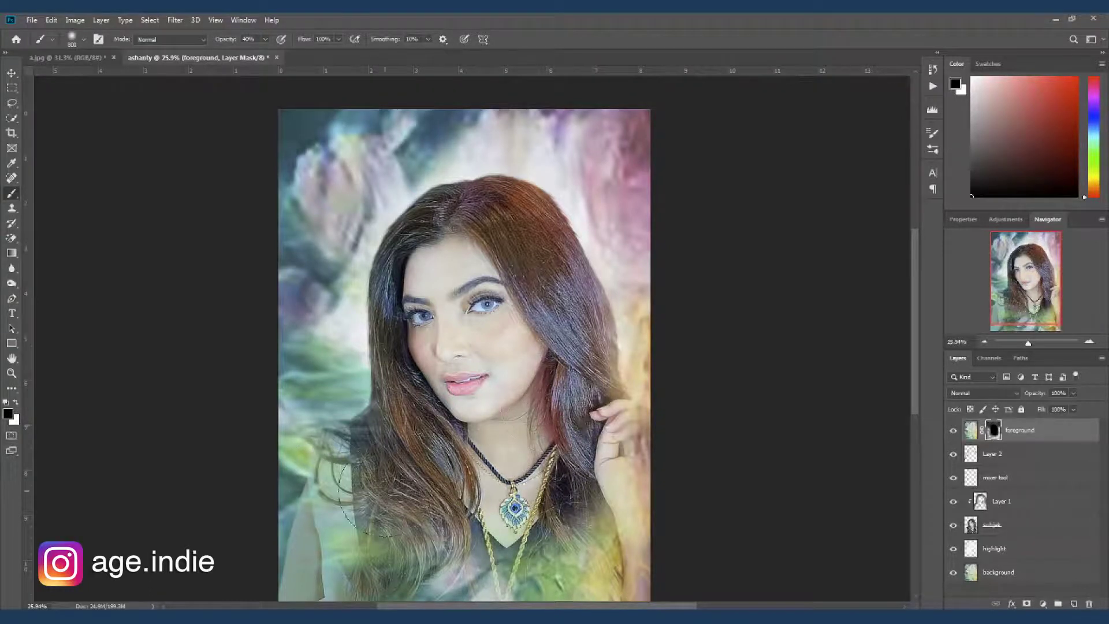
Step: Mask the painting off the dark top's shoulder and the long hair strands beside the white sleeve
scroll(513, 457, "down", 2)
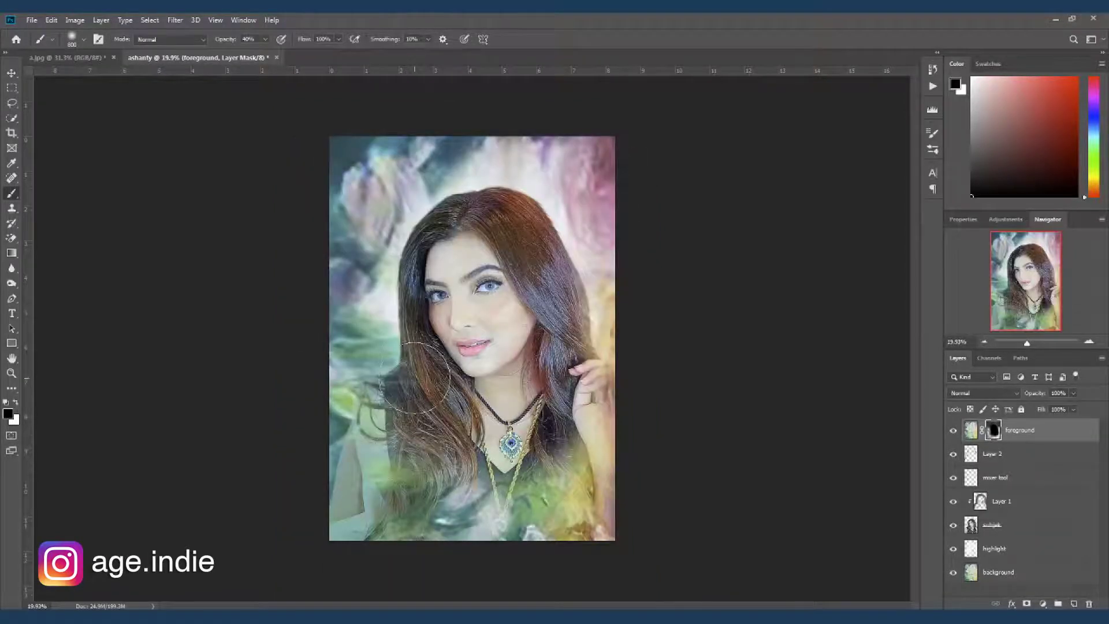
mouse_move(416, 406)
left_mouse_down()
mouse_move(408, 385)
mouse_move(388, 403)
mouse_move(442, 446)
left_mouse_up()
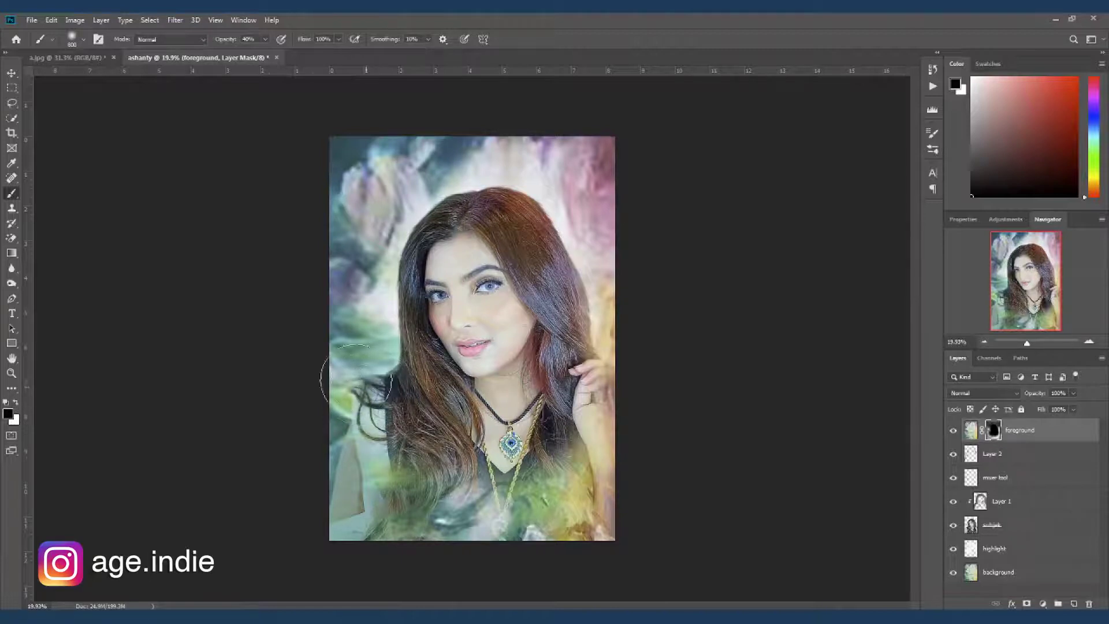
mouse_move(454, 393)
left_mouse_down()
mouse_move(551, 413)
mouse_move(537, 462)
mouse_move(456, 456)
mouse_move(439, 474)
left_mouse_up()
scroll(474, 439, "up", 3)
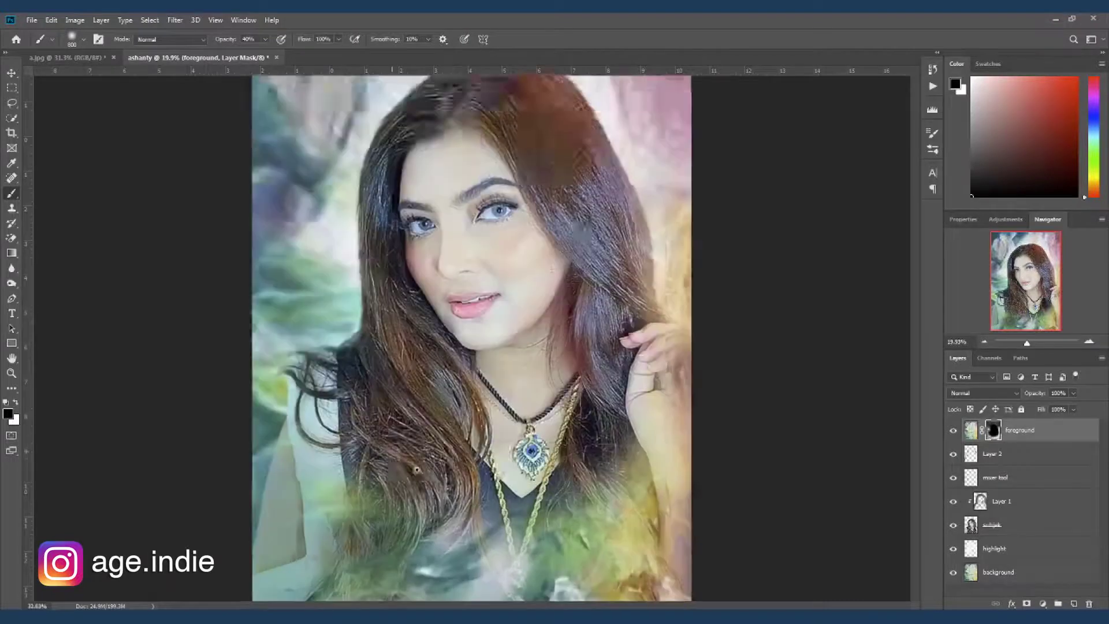
scroll(415, 469, "down", 1)
scroll(346, 491, "down", 1)
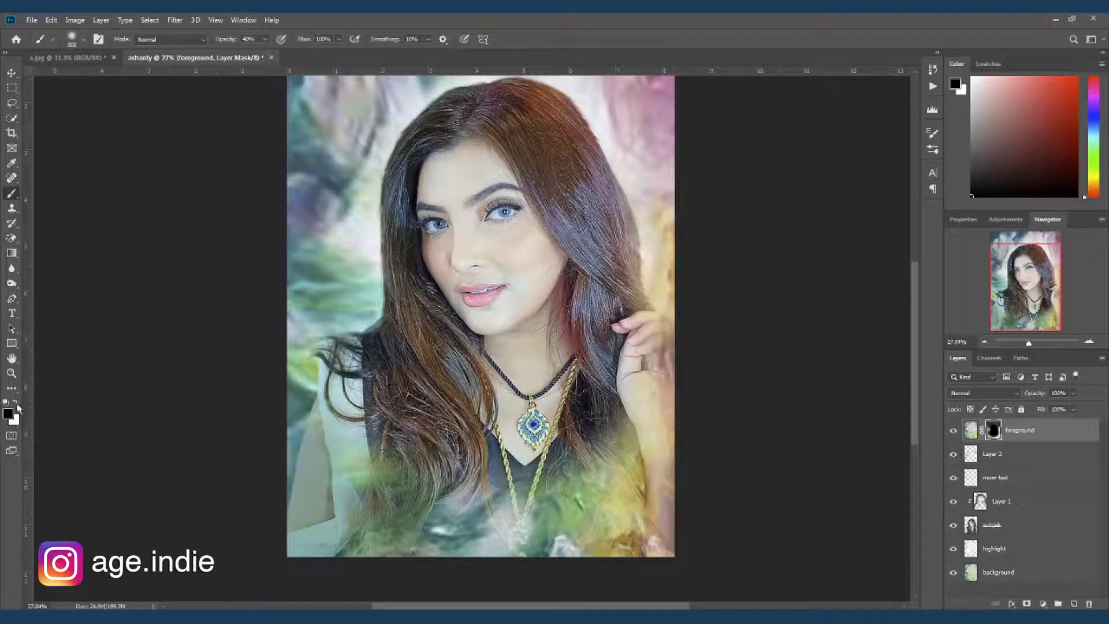
Step: Restore the painting over the bare arm and bottom corners in white, and clear the lower hair ends with black
left_click(16, 404)
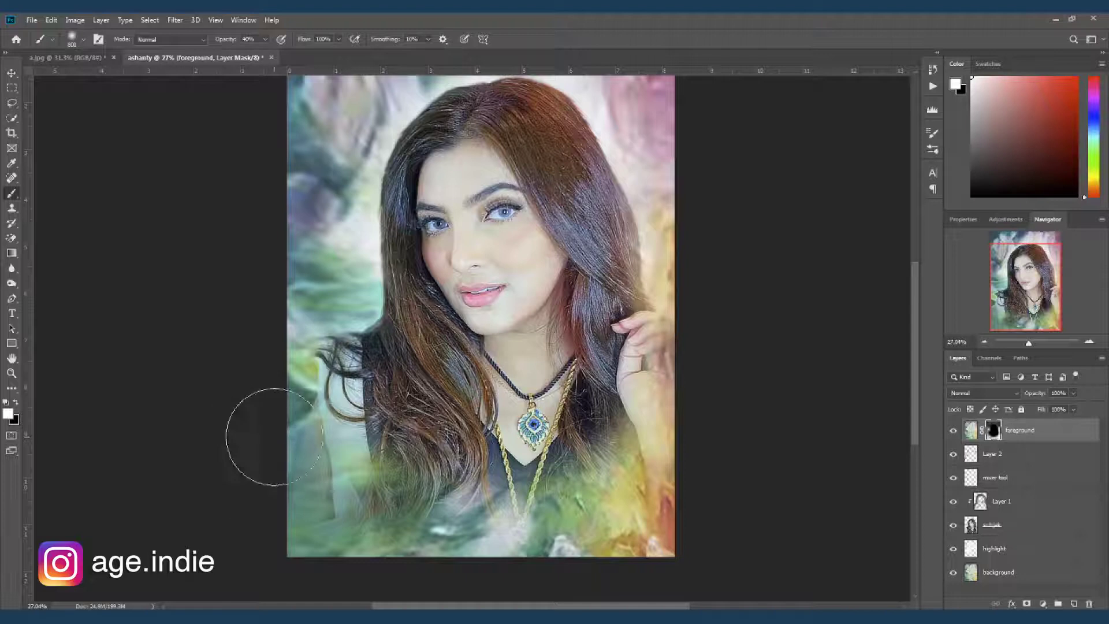
key("x")
mouse_move(346, 426)
left_mouse_down()
mouse_move(394, 457)
mouse_move(420, 456)
mouse_move(428, 485)
left_mouse_up()
mouse_move(562, 494)
left_mouse_down()
mouse_move(565, 425)
mouse_move(601, 445)
mouse_move(606, 404)
left_mouse_up()
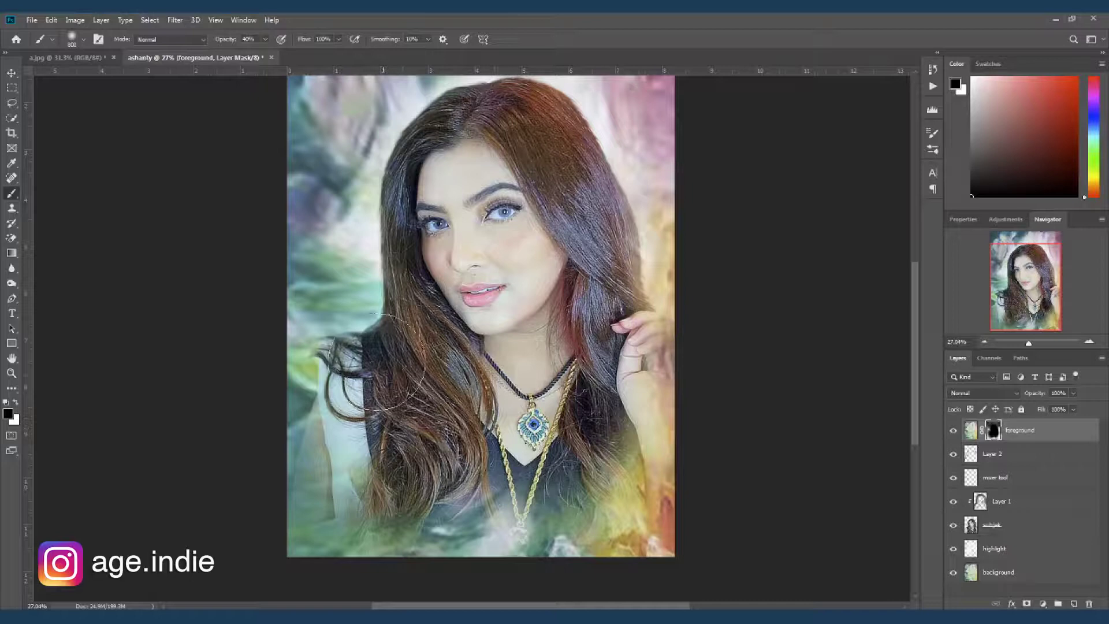
Step: Paint black at 40% opacity on the mask over the hair and dress beside the necklace and over the face
scroll(524, 352, "down", 2)
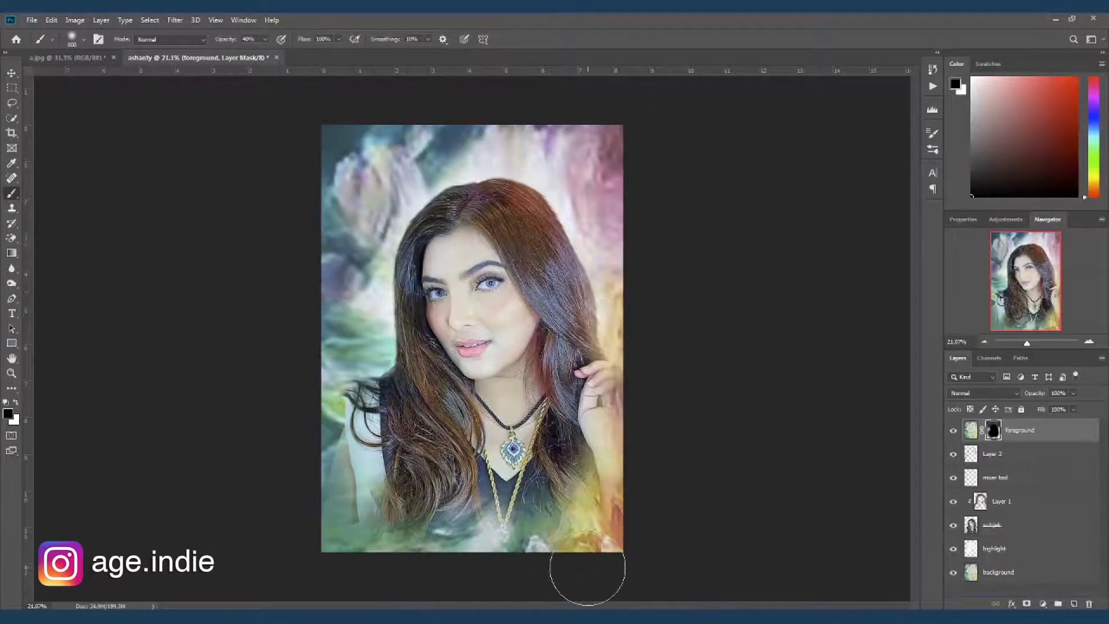
key("x")
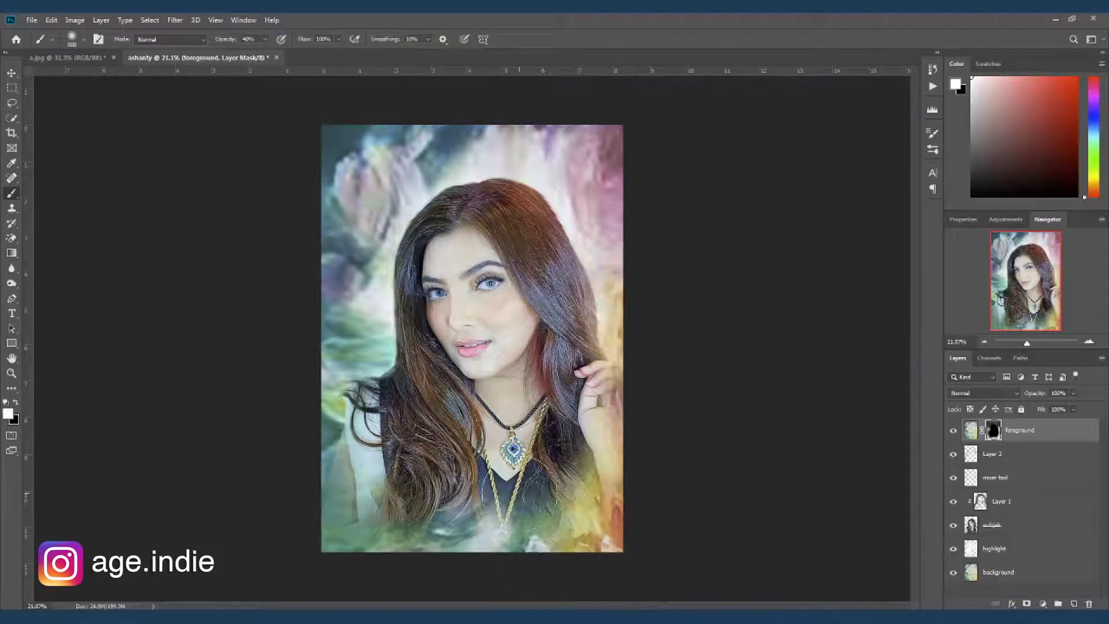
key("x")
mouse_move(529, 486)
left_mouse_down()
mouse_move(557, 462)
mouse_move(557, 445)
mouse_move(560, 485)
mouse_move(558, 456)
left_mouse_up()
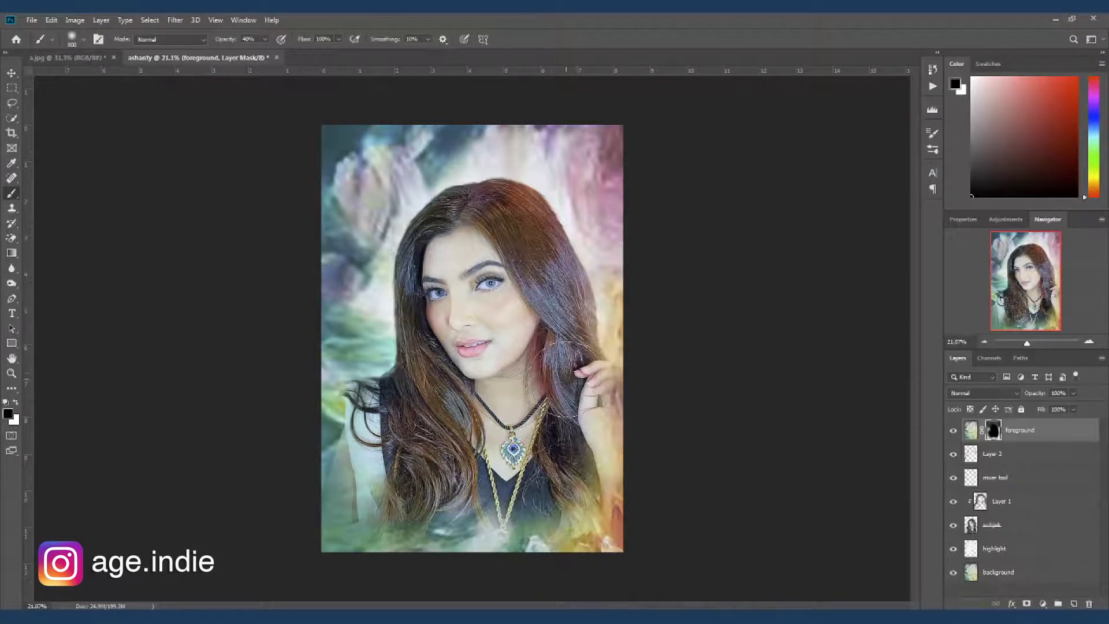
mouse_move(504, 305)
left_mouse_down()
mouse_move(515, 308)
mouse_move(511, 294)
left_mouse_up()
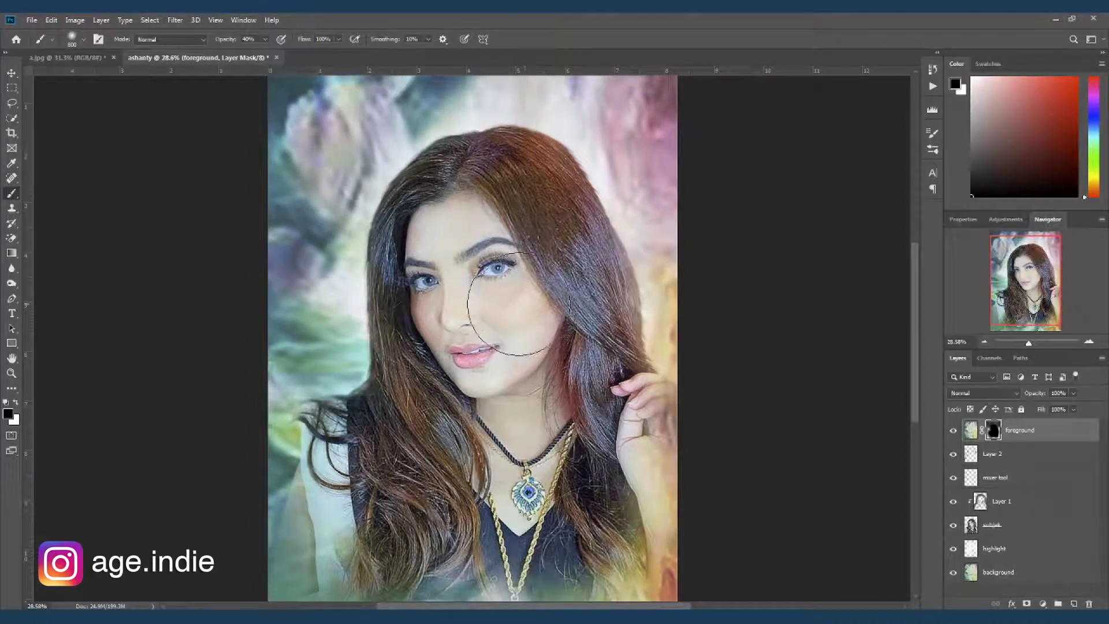
Step: Reduce the brush to 700 px and paint white on the mask along the outer hair edge above the raised hand
key("x")
key("bracketleft")
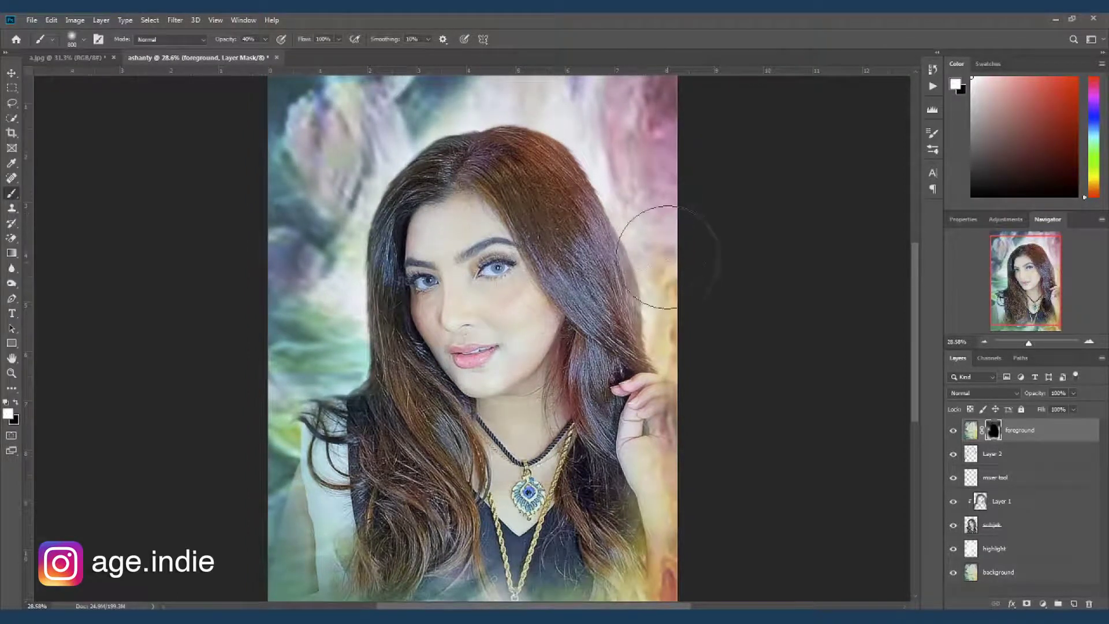
mouse_move(668, 260)
left_mouse_down()
mouse_move(684, 288)
mouse_move(624, 142)
mouse_move(659, 204)
left_mouse_up()
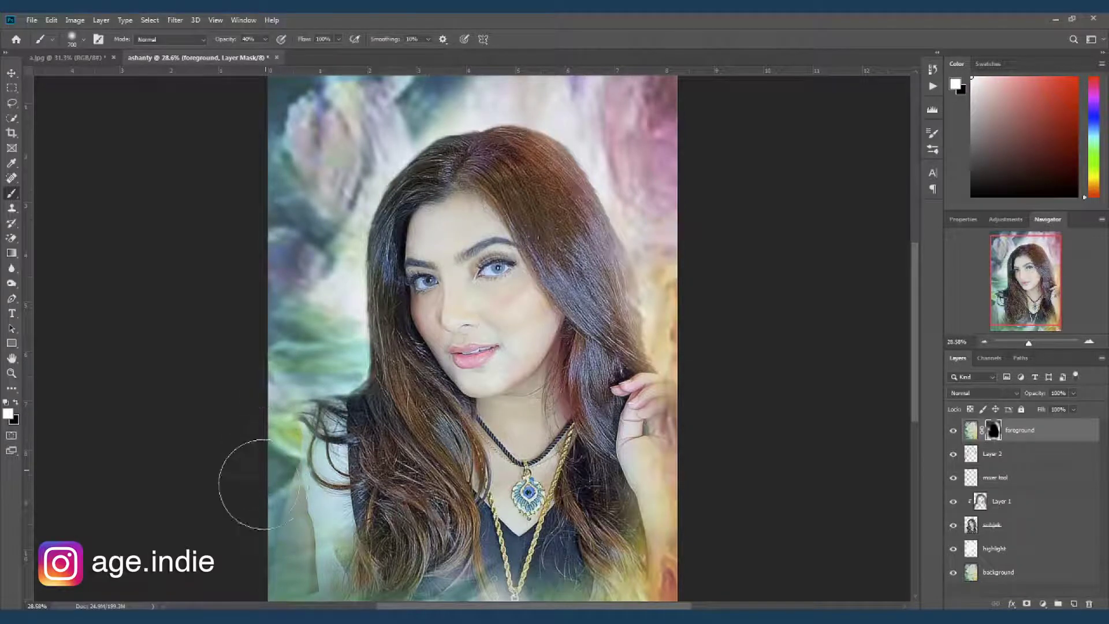
key("x")
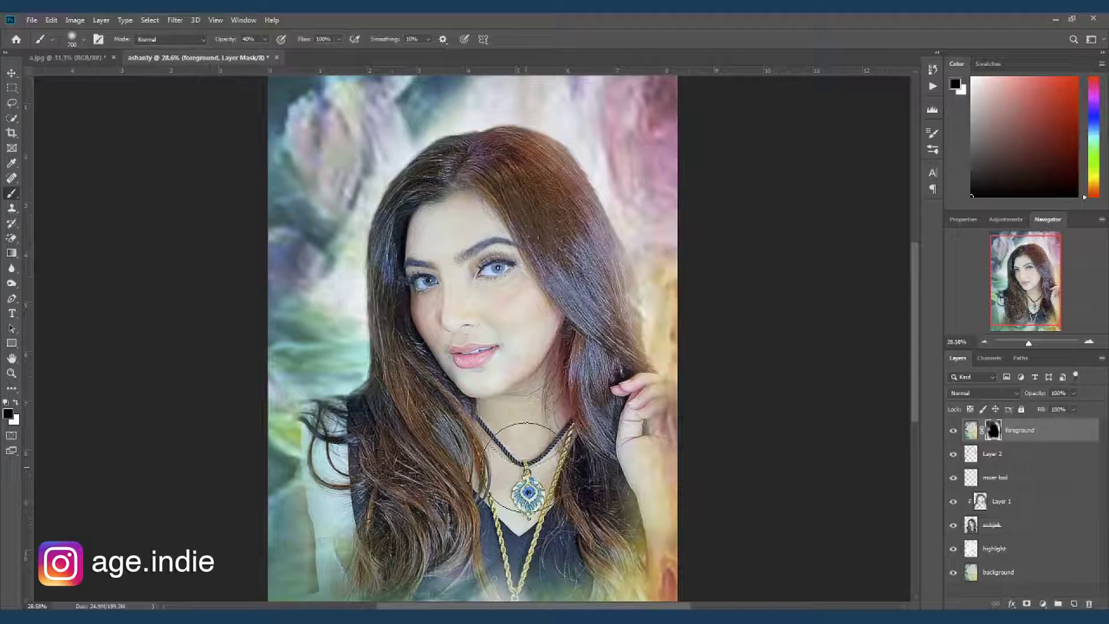
Step: Toggle the foreground layer's visibility to compare the portrait with and without the painted overlay
left_click(954, 431)
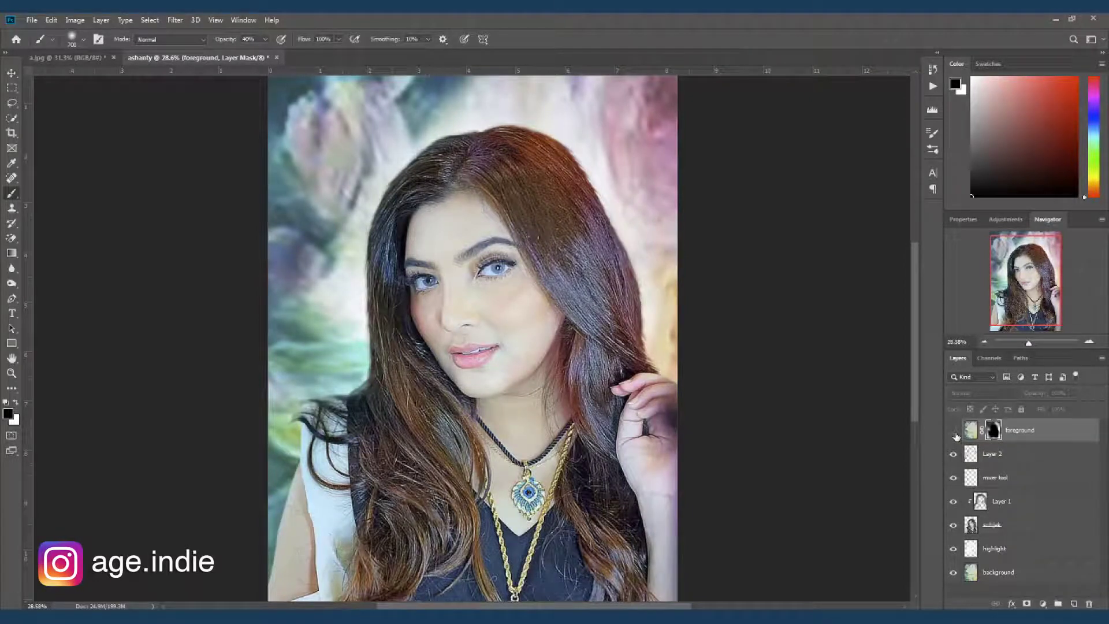
left_click(954, 431)
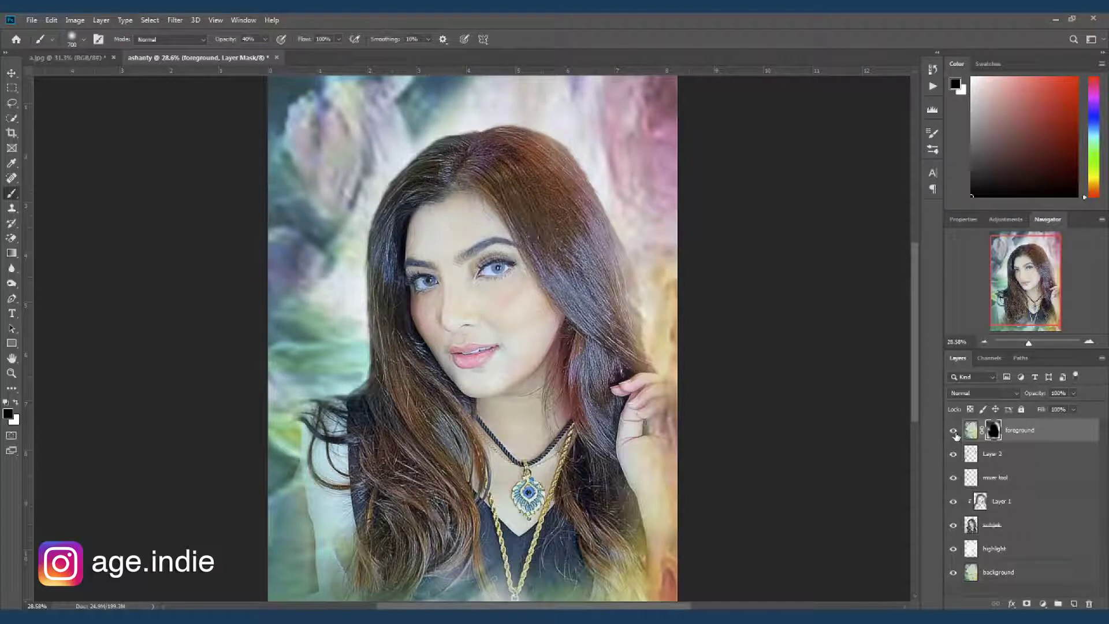
left_click(954, 432)
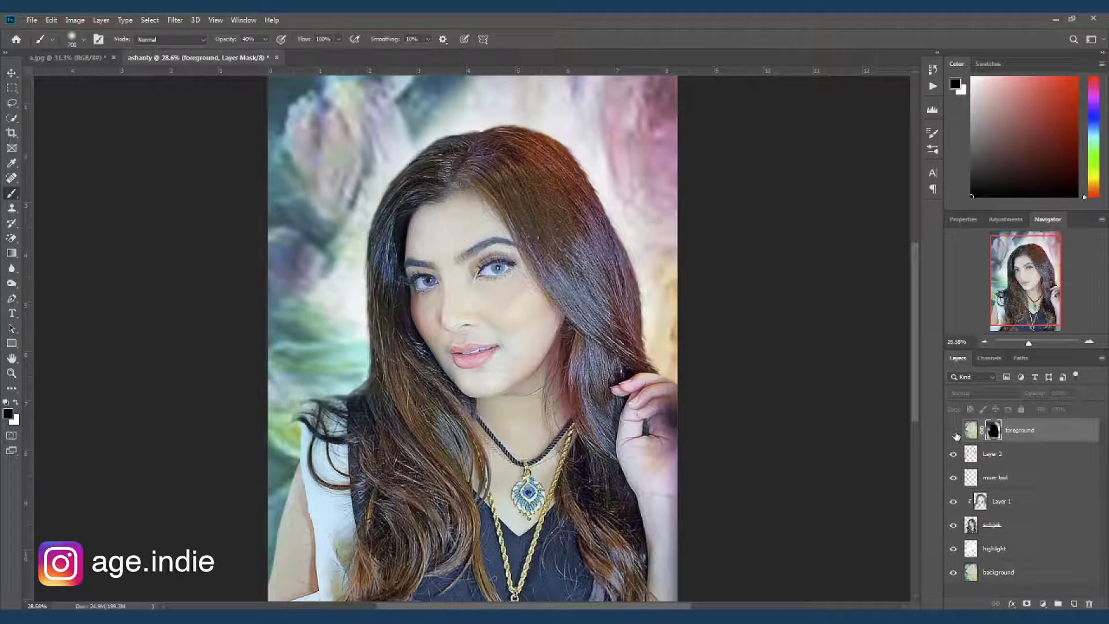
Step: Show the foreground layer again and slightly raise the background layer's Lightness with Hue/Saturation
left_click(954, 430)
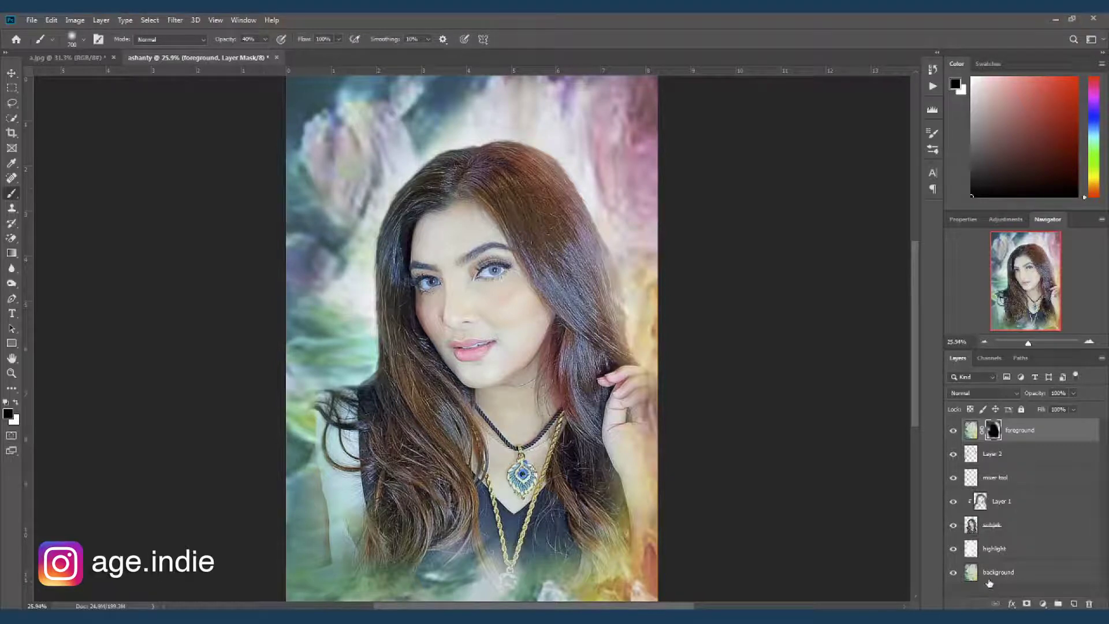
left_click(974, 576)
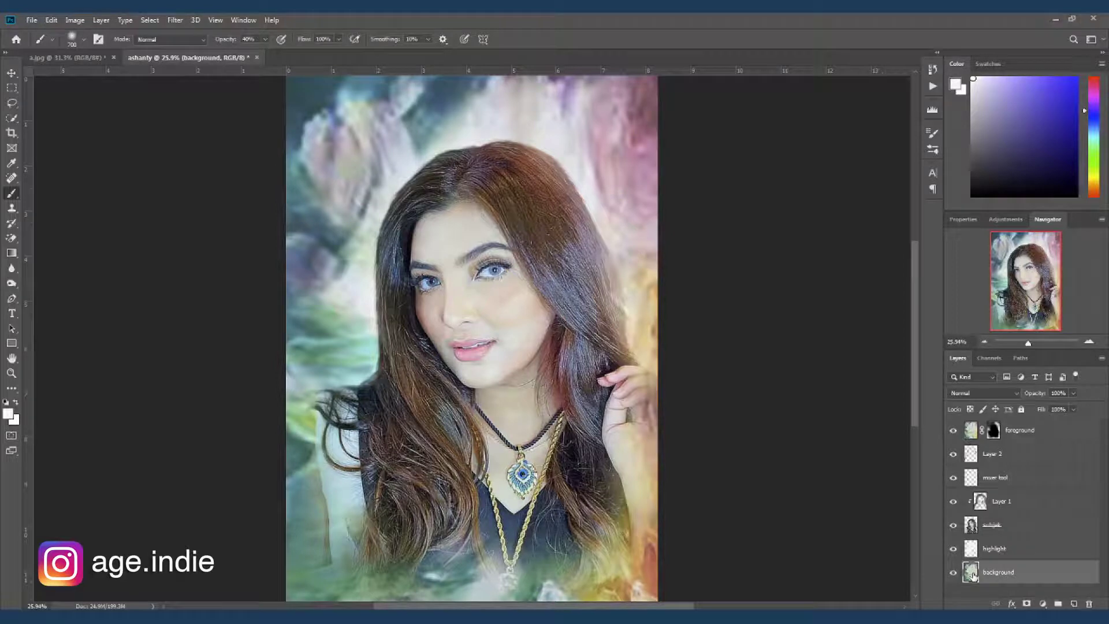
left_click(75, 19)
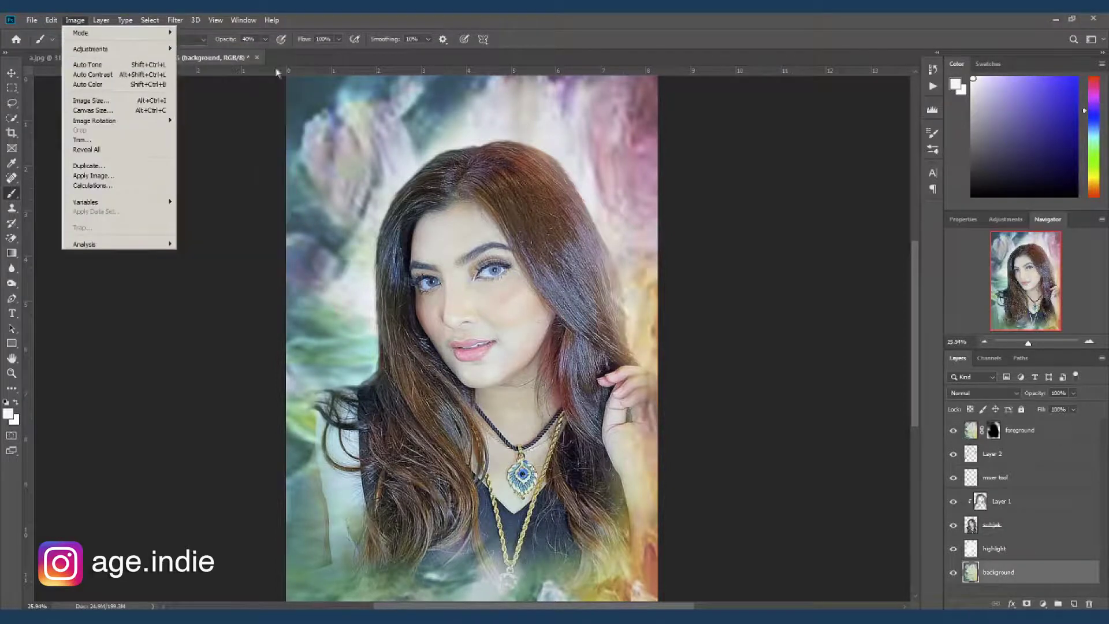
mouse_move(156, 49)
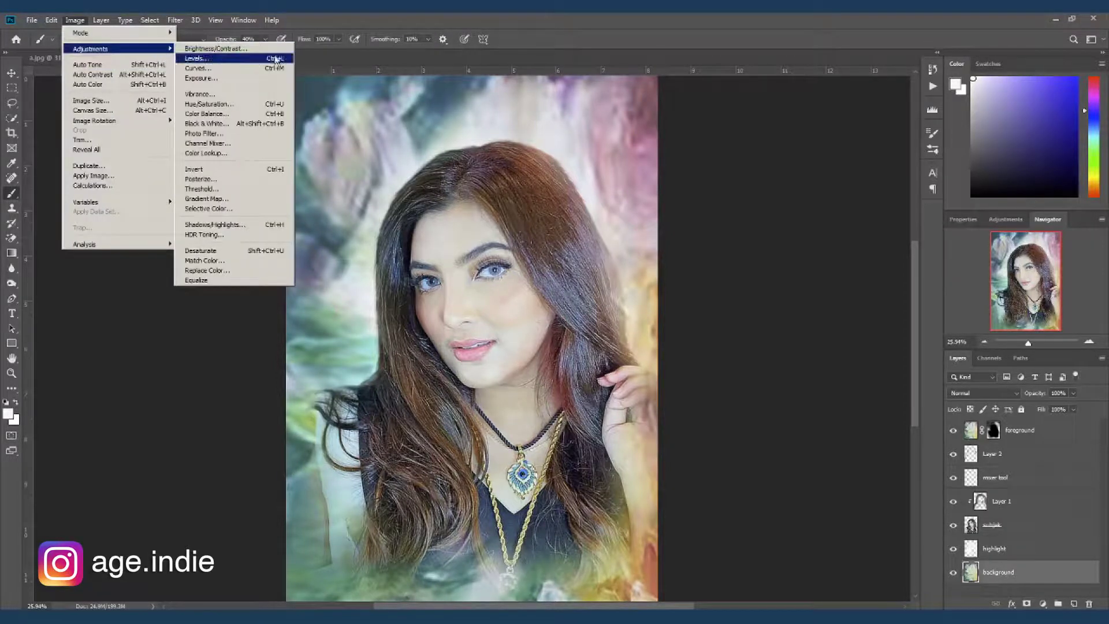
left_click(276, 105)
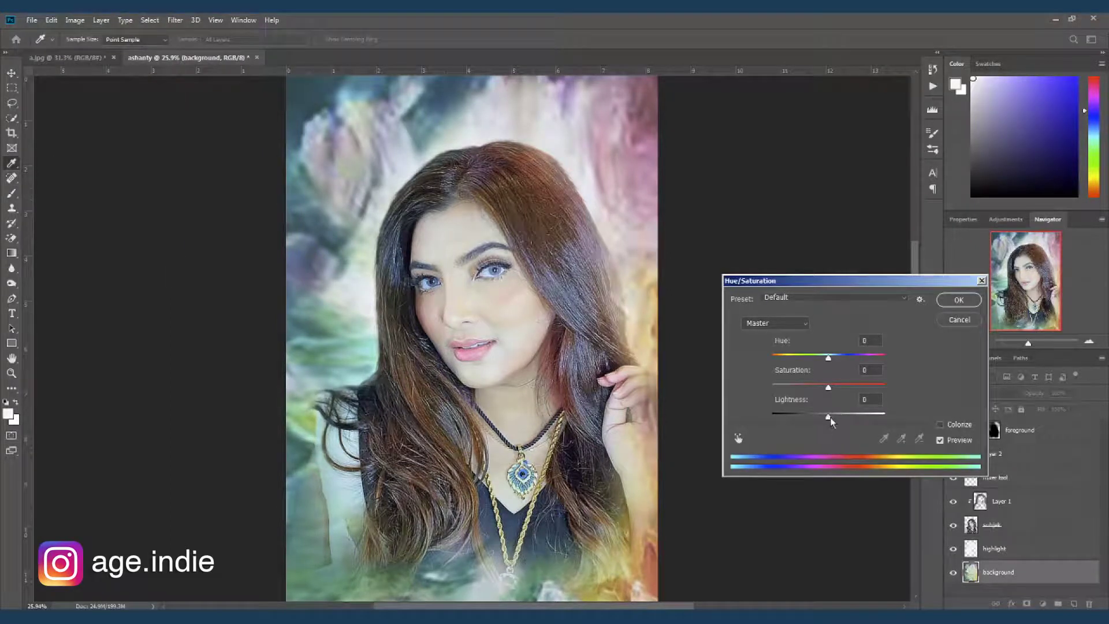
mouse_move(831, 418)
left_mouse_down()
mouse_move(847, 421)
mouse_move(838, 419)
left_mouse_up()
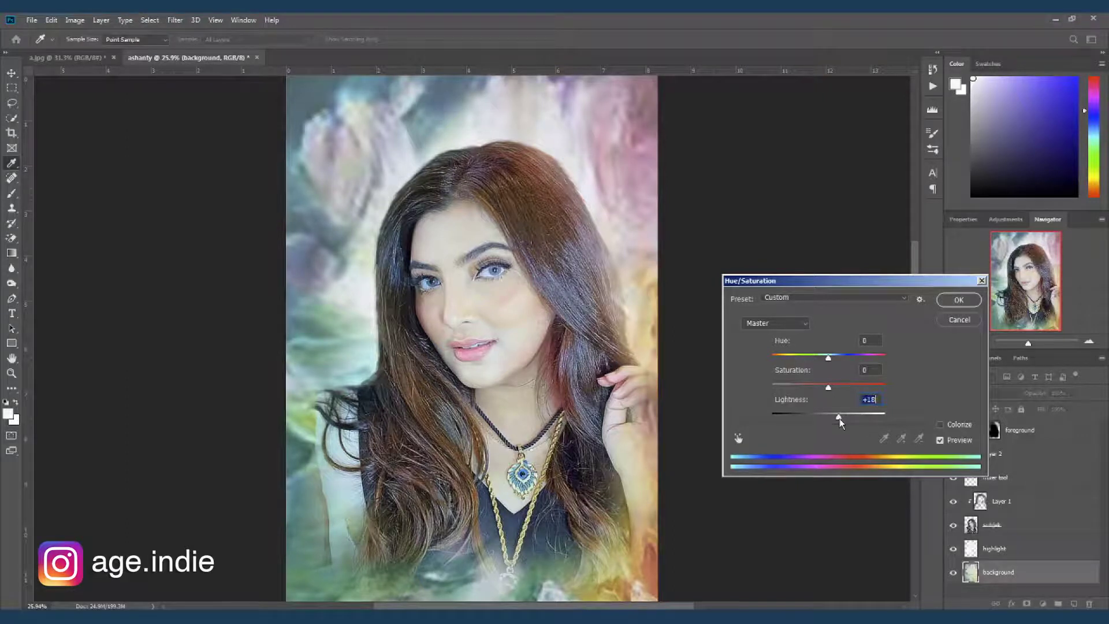
mouse_move(840, 421)
left_mouse_down()
mouse_move(852, 422)
mouse_move(838, 425)
left_mouse_up()
left_click(959, 300)
Step: Slightly raise the Lightness of the foreground layer's image, not its mask, with Hue/Saturation
left_click(971, 430)
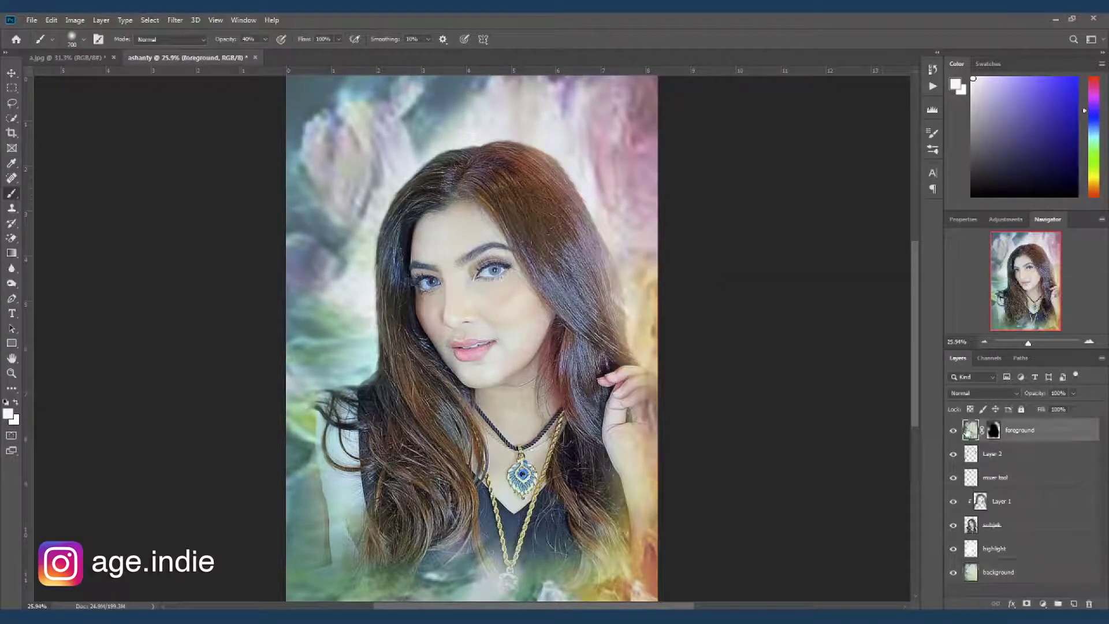
left_click(74, 20)
mouse_move(86, 48)
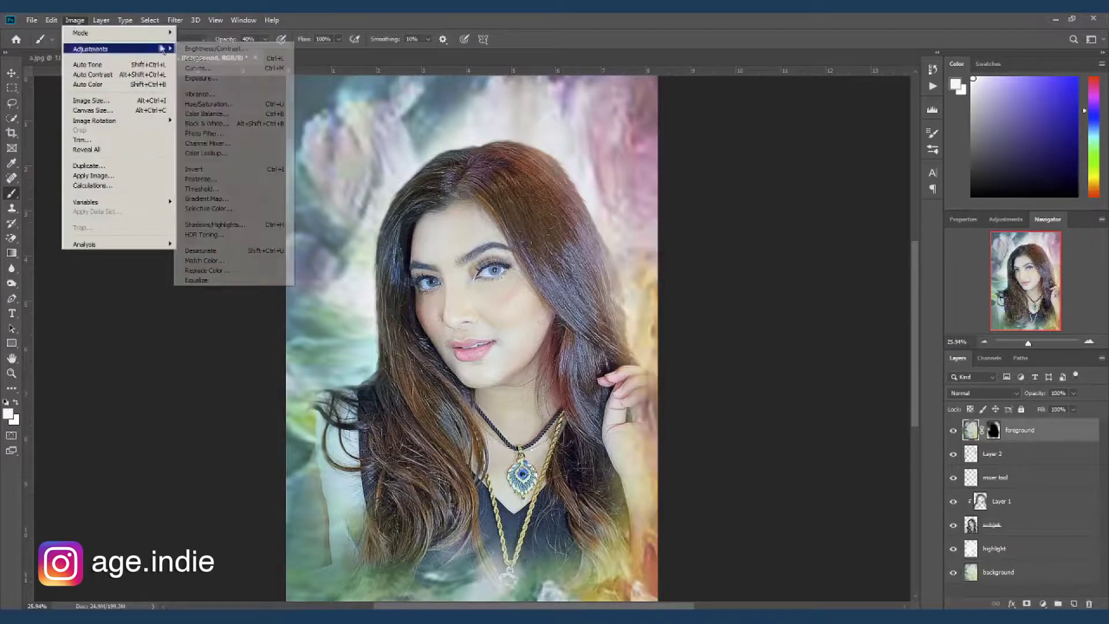
left_click(259, 105)
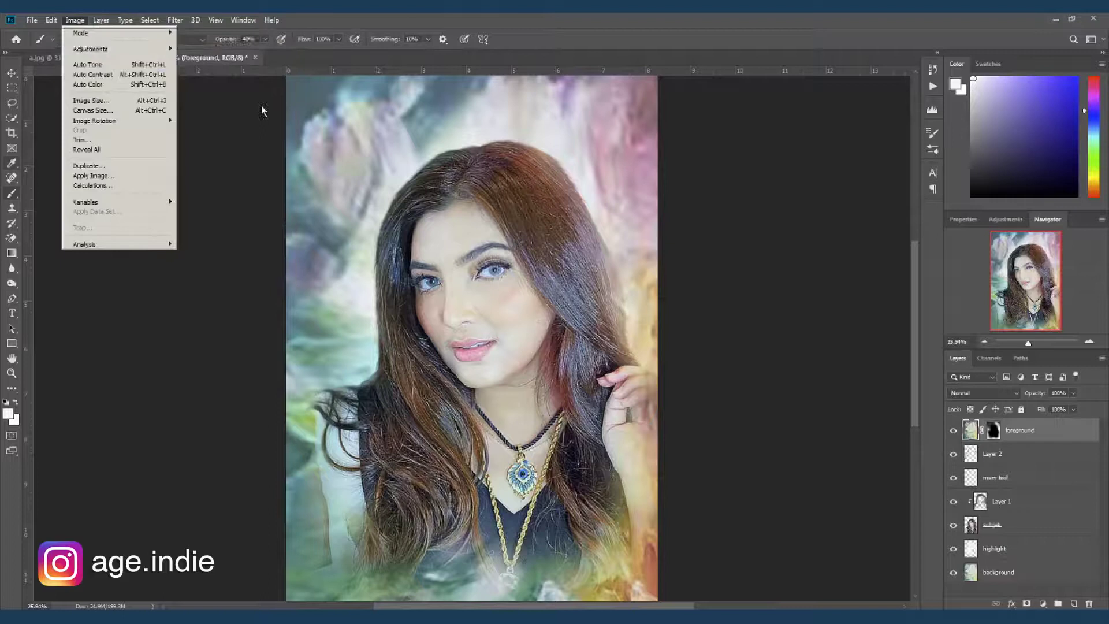
left_click_drag(829, 416, 838, 425)
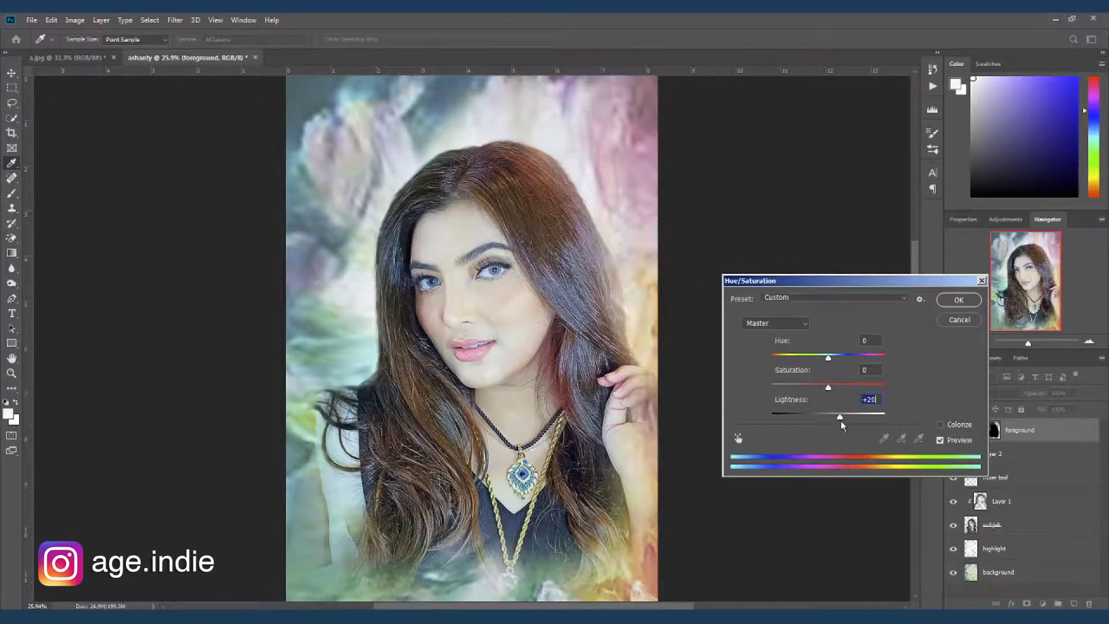
left_click_drag(840, 422, 836, 422)
left_click(958, 299)
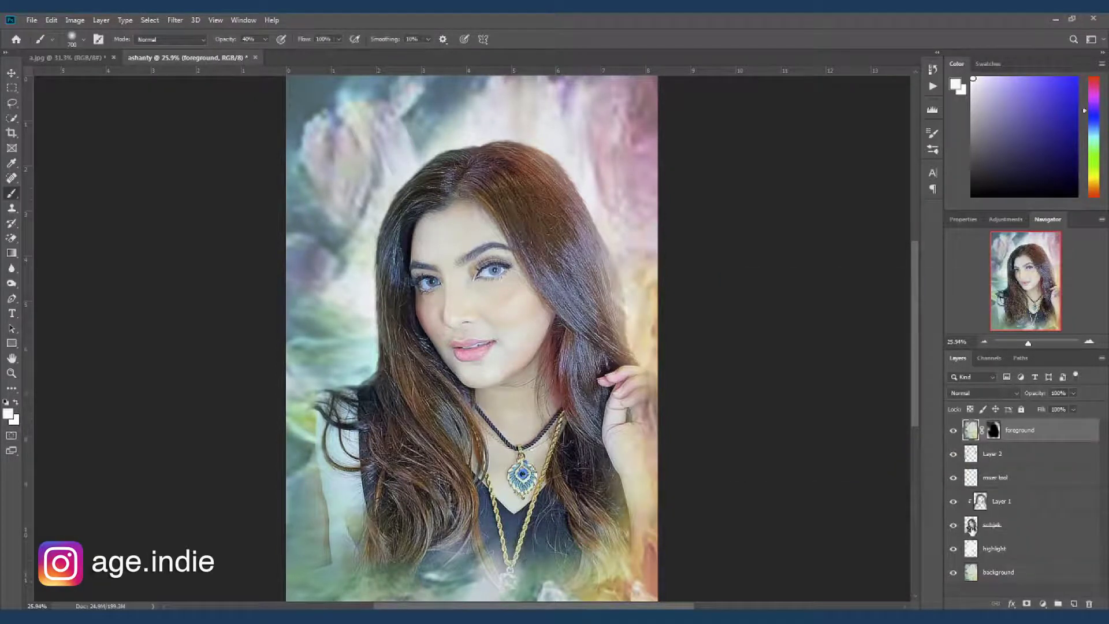
Step: Apply an RGB Curves adjustment to the subjek layer, placing three points that slightly lower the midtones and highlights
left_click(971, 527)
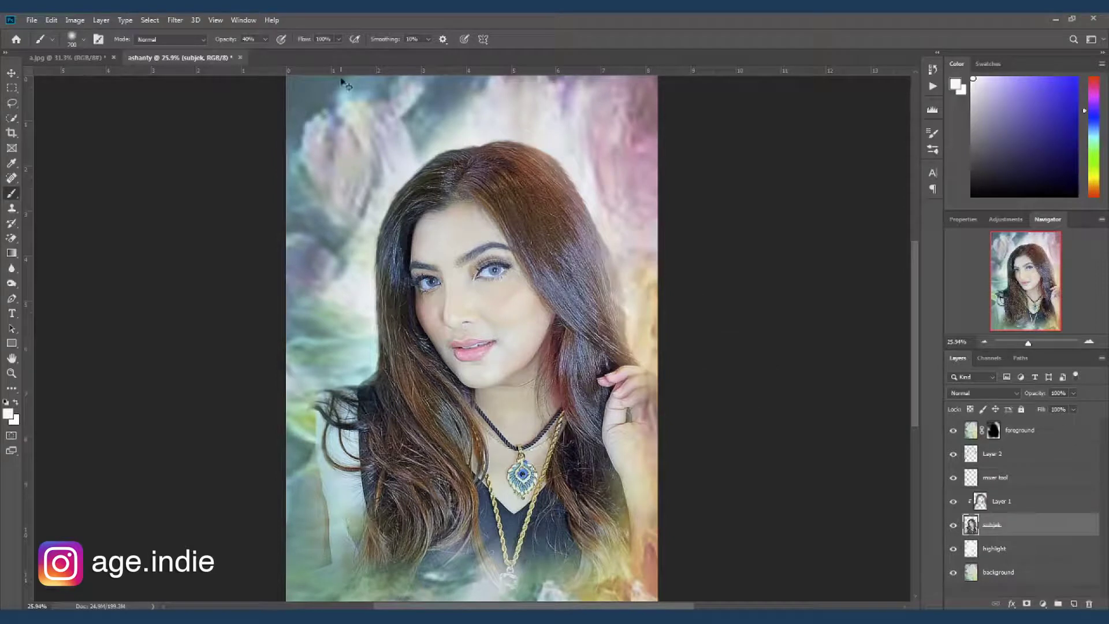
left_click(74, 20)
mouse_move(95, 51)
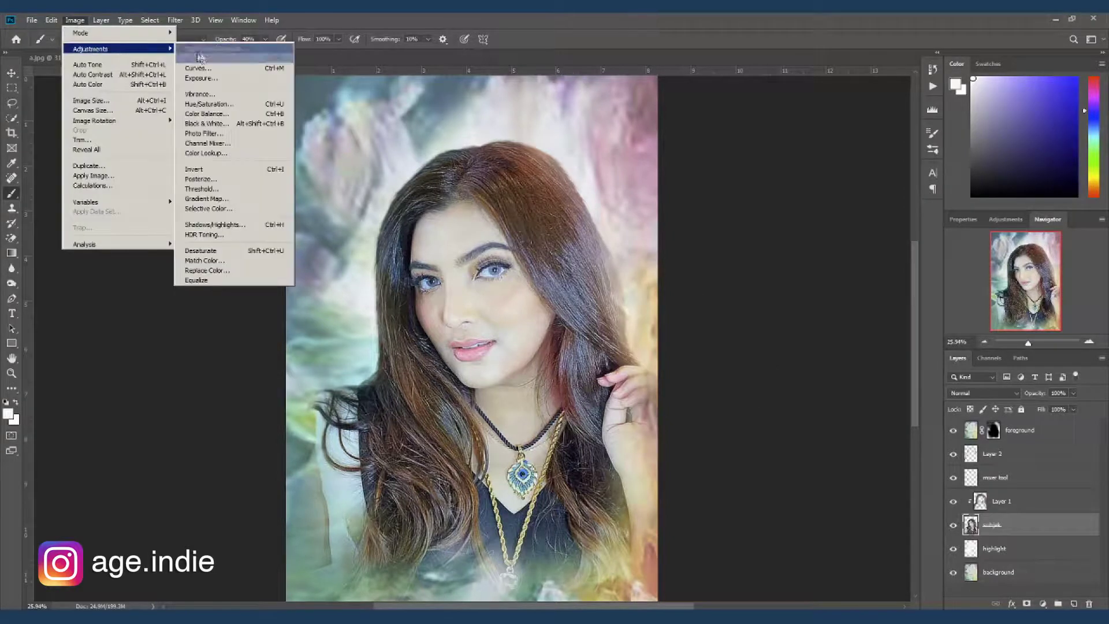
left_click(237, 71)
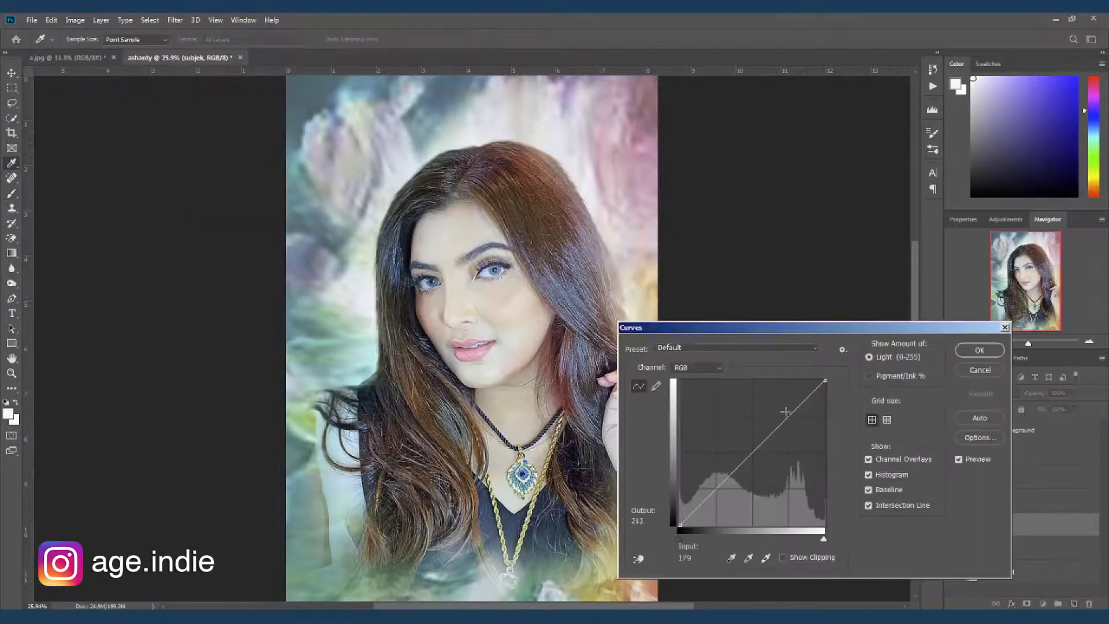
left_click_drag(850, 332, 909, 334)
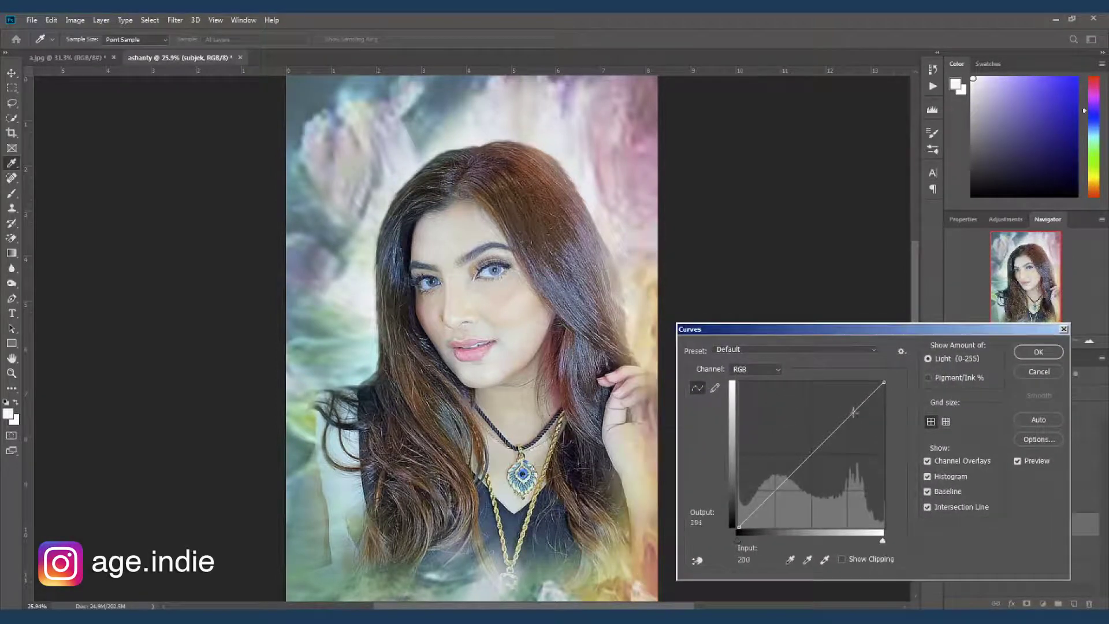
left_click(853, 413)
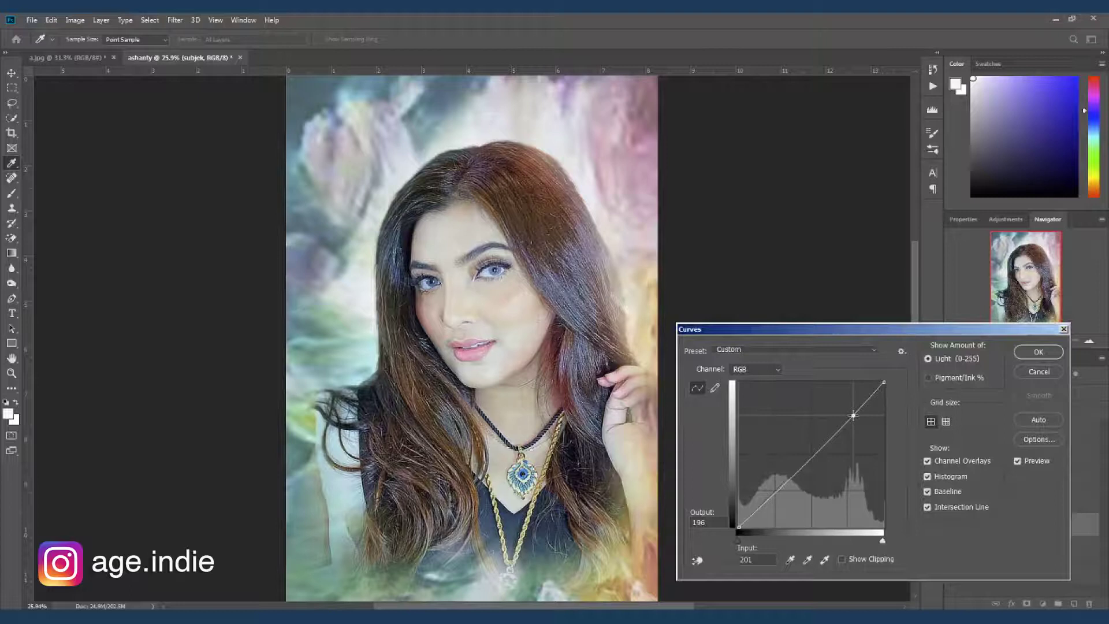
left_click_drag(766, 500, 771, 503)
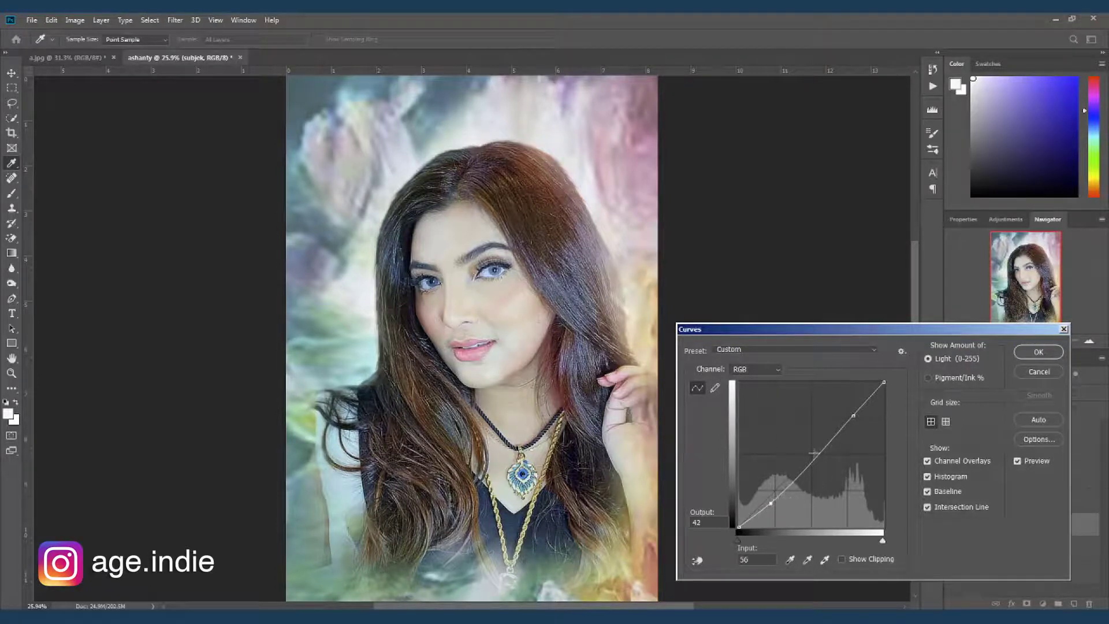
left_click_drag(810, 463, 812, 463)
left_click_drag(772, 503, 767, 499)
left_click_drag(854, 415, 849, 420)
left_click(812, 466)
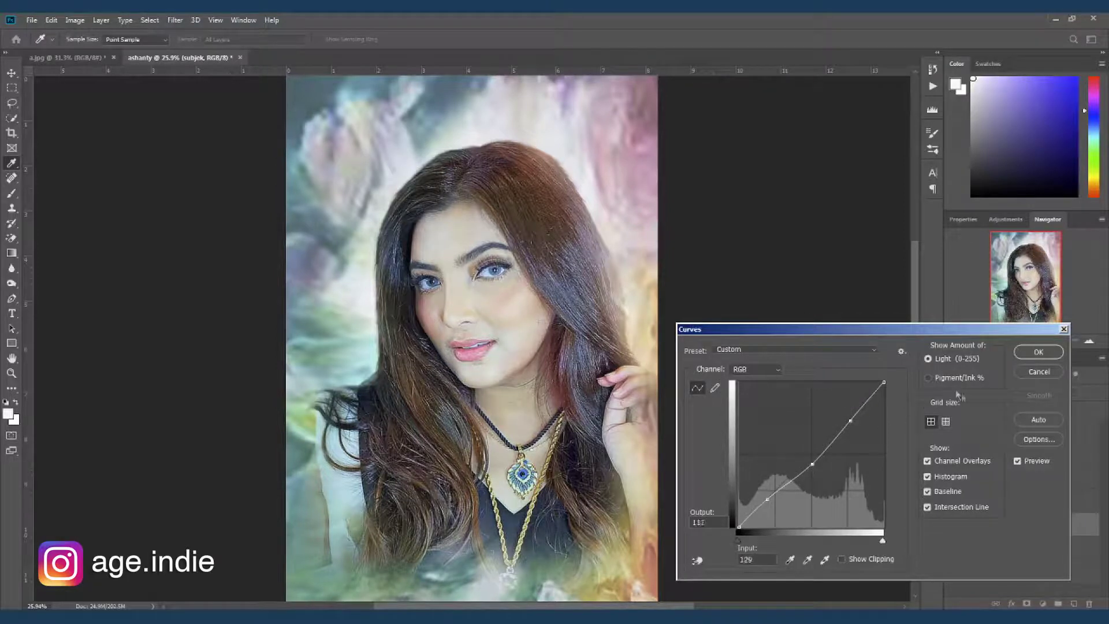
left_click(1038, 352)
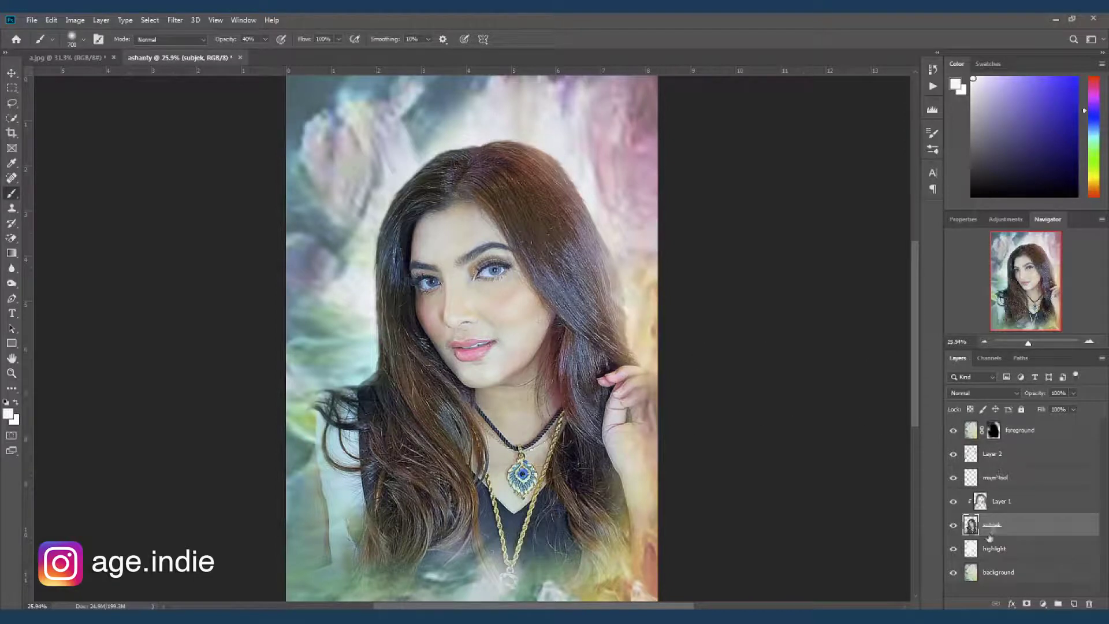
Step: Create a new layer above the foreground layer and set its blend mode to Darker Color
left_click(972, 431)
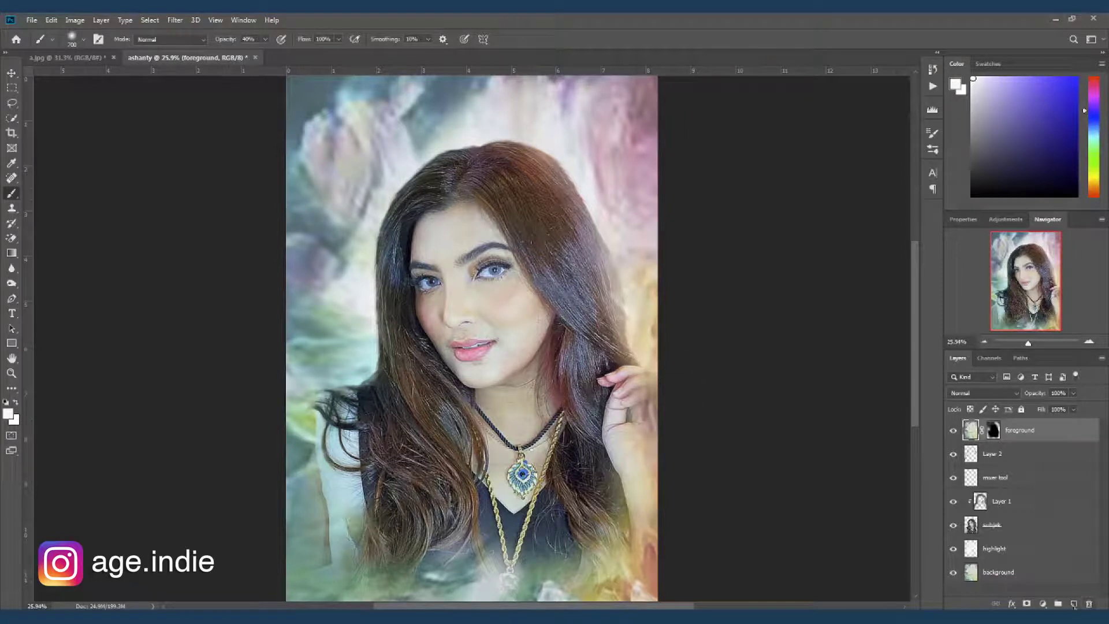
left_click_drag(627, 409, 614, 409)
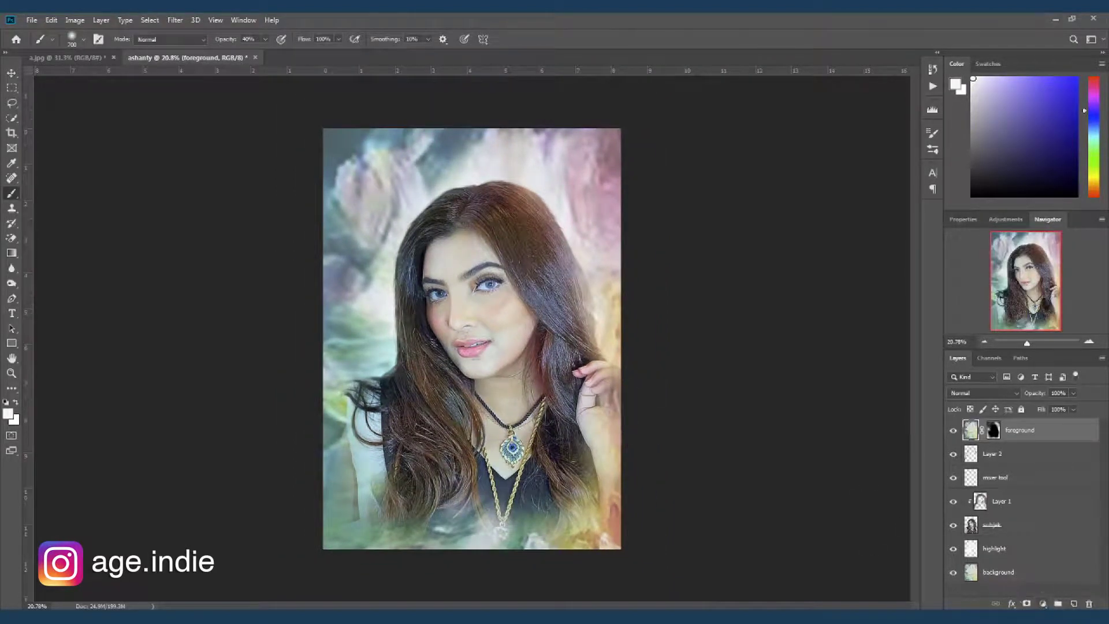
left_click(1075, 604)
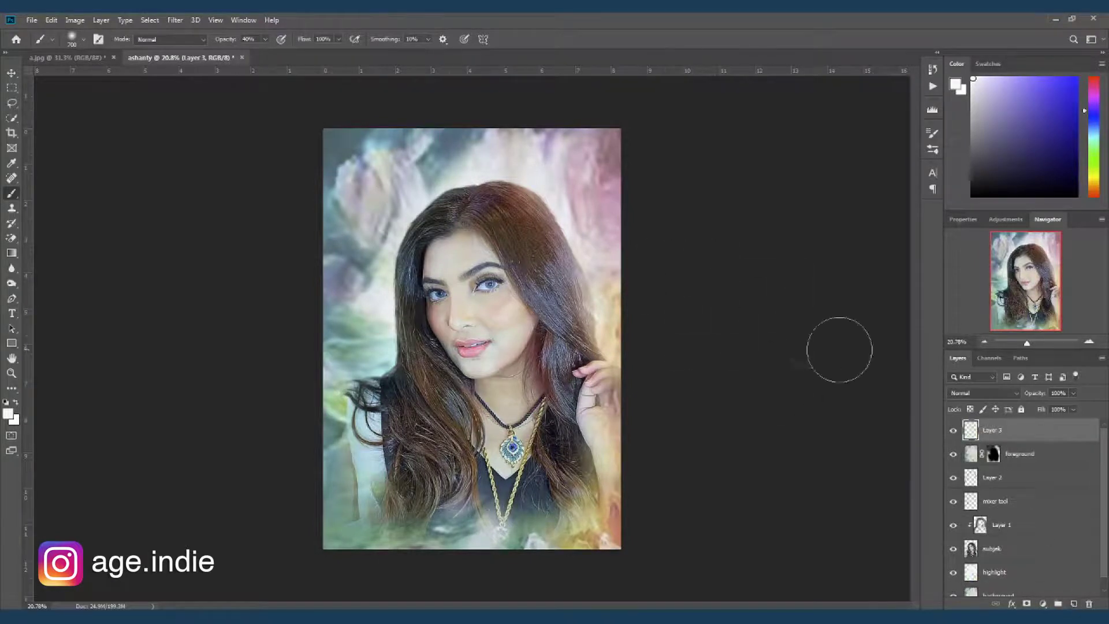
left_click(971, 397)
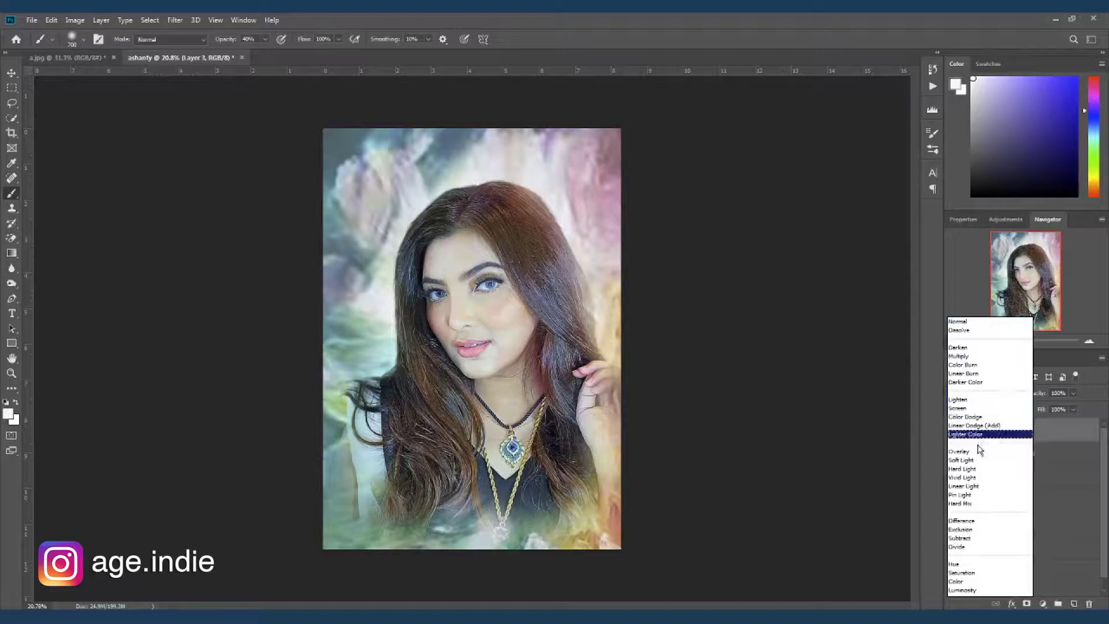
left_click(846, 25)
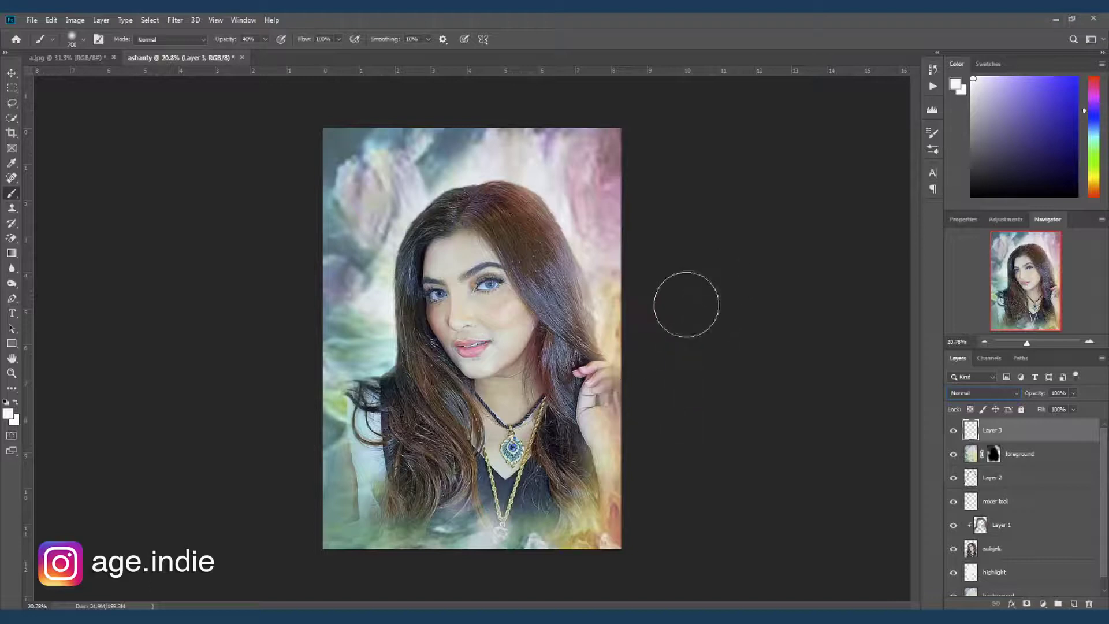
key("ctrl+space")
mouse_move(580, 219)
left_mouse_down()
mouse_move(595, 233)
mouse_move(585, 243)
left_mouse_up()
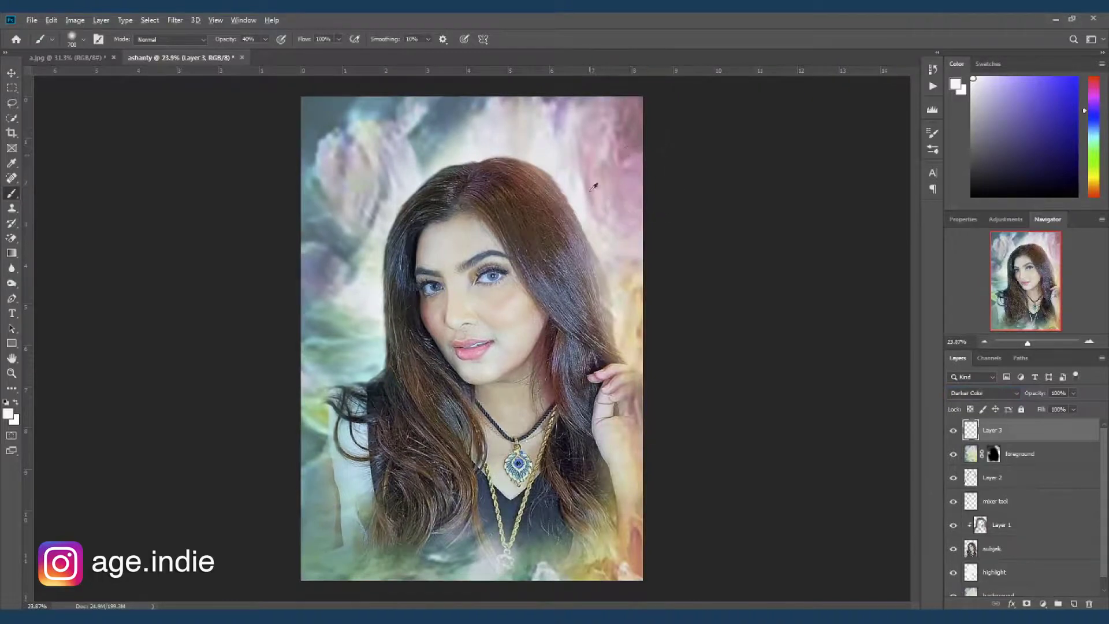
Step: Sample a pale colour from the painting above the hair, enlarge the brush to 1400 px and set its opacity to 100%
left_click(552, 141, "alt")
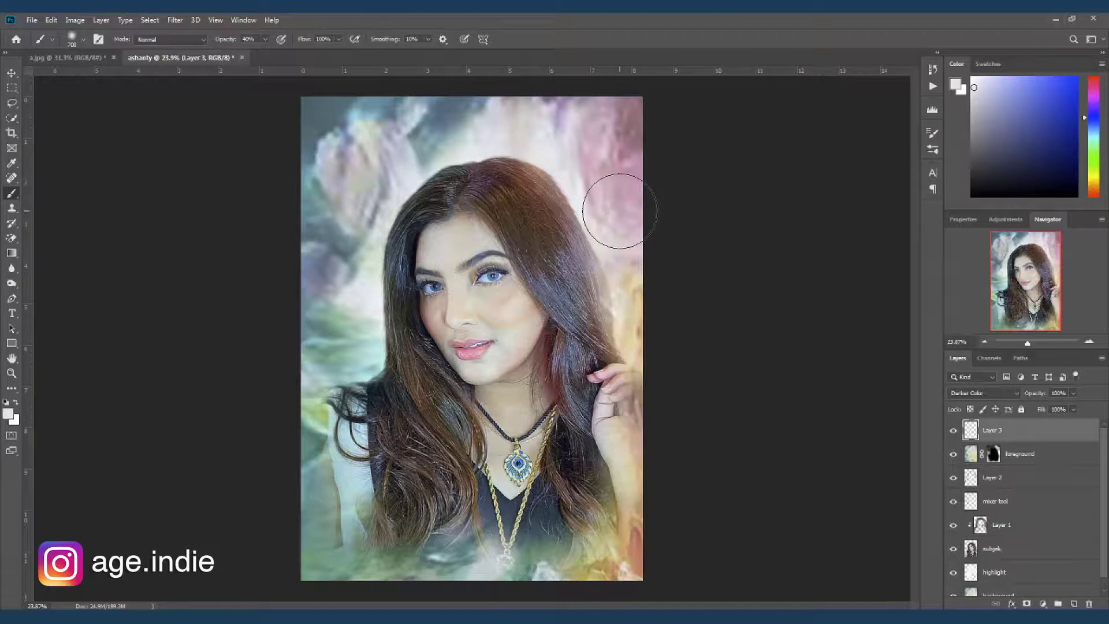
scroll(658, 250, "down", 2)
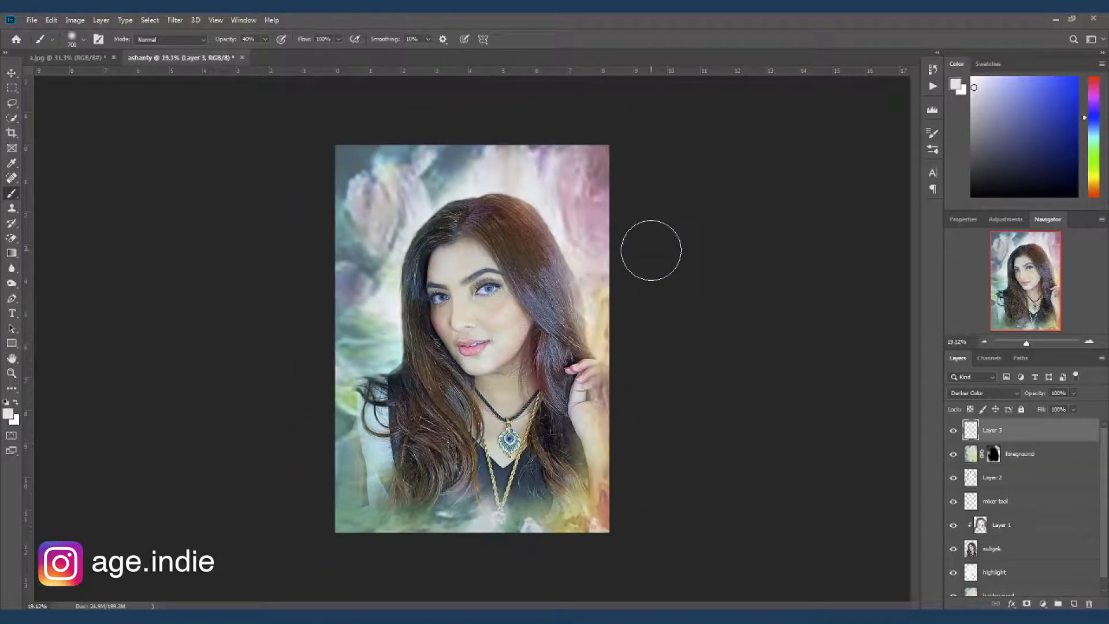
key("bracketright")
key("bracketright")
key("bracketright")
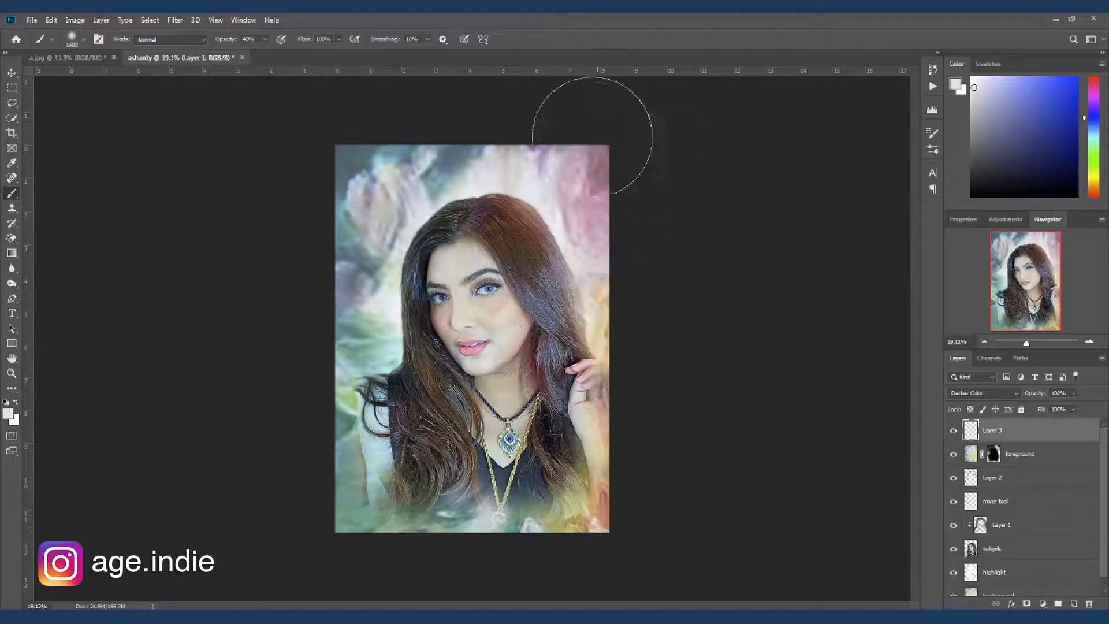
left_click(601, 161)
left_click(265, 40)
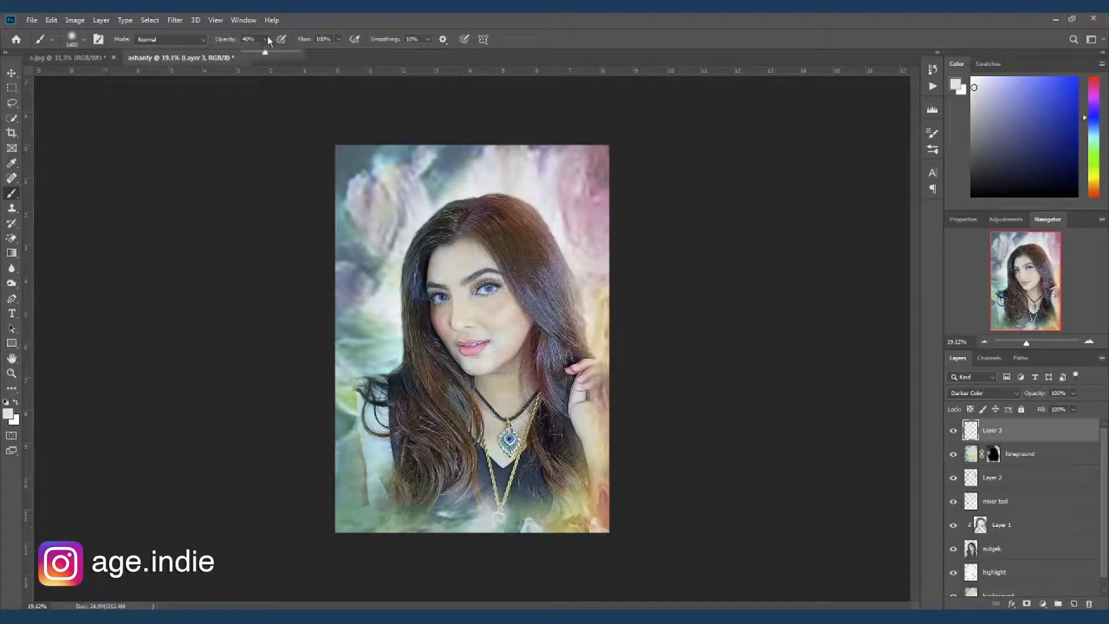
left_click_drag(268, 54, 343, 71)
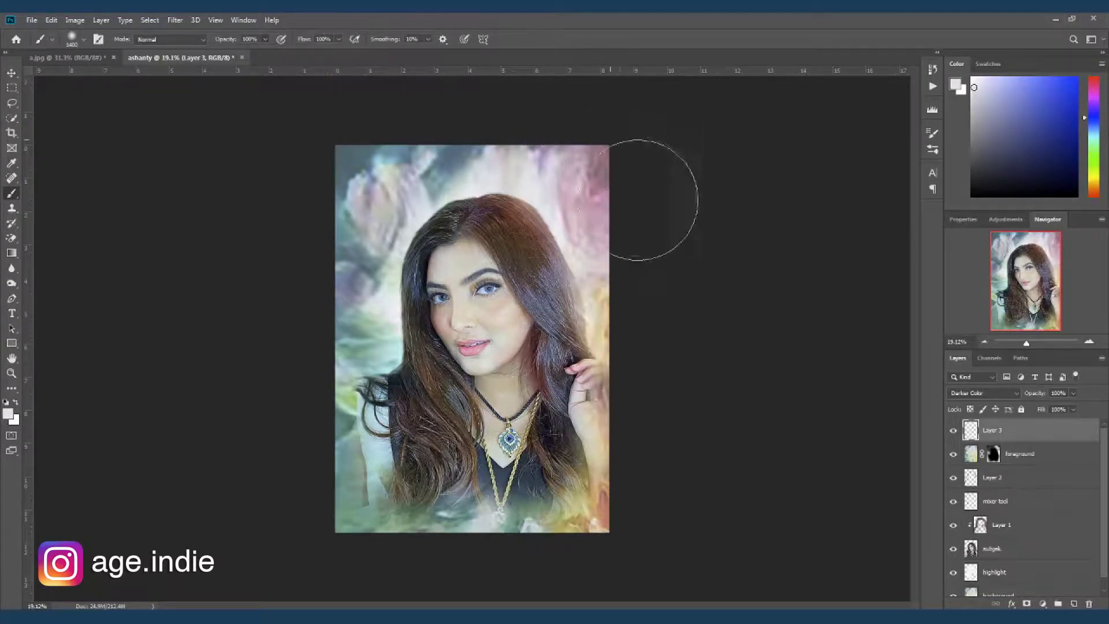
Step: Return the new layer to Normal blending and paint the sampled pale colour softly around the picture's edges and corners
key("ctrl+z")
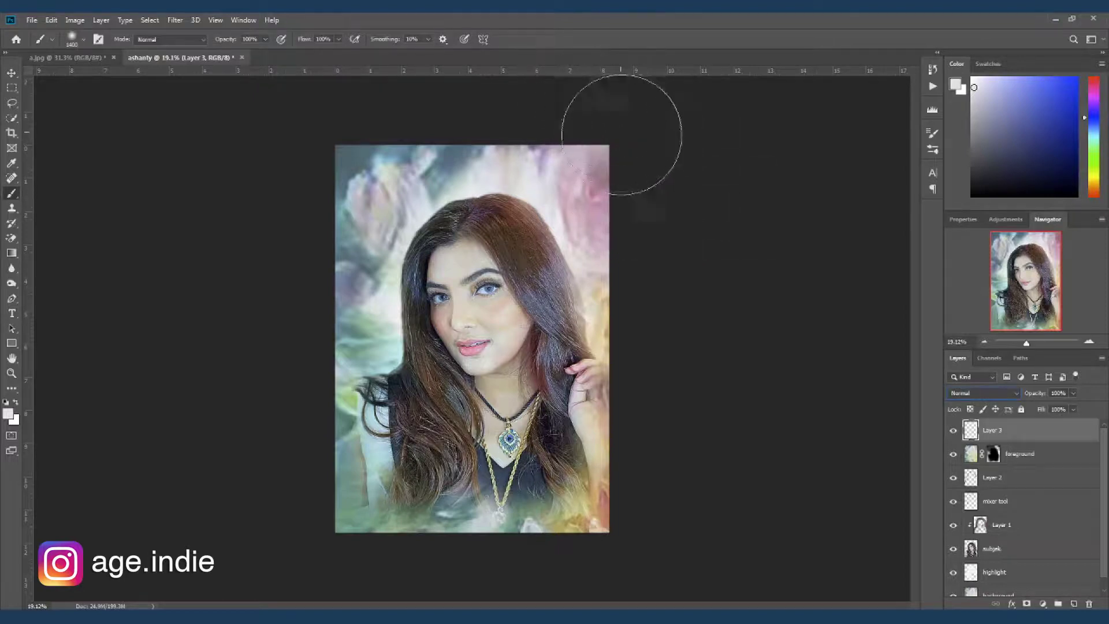
left_click_drag(637, 173, 661, 252)
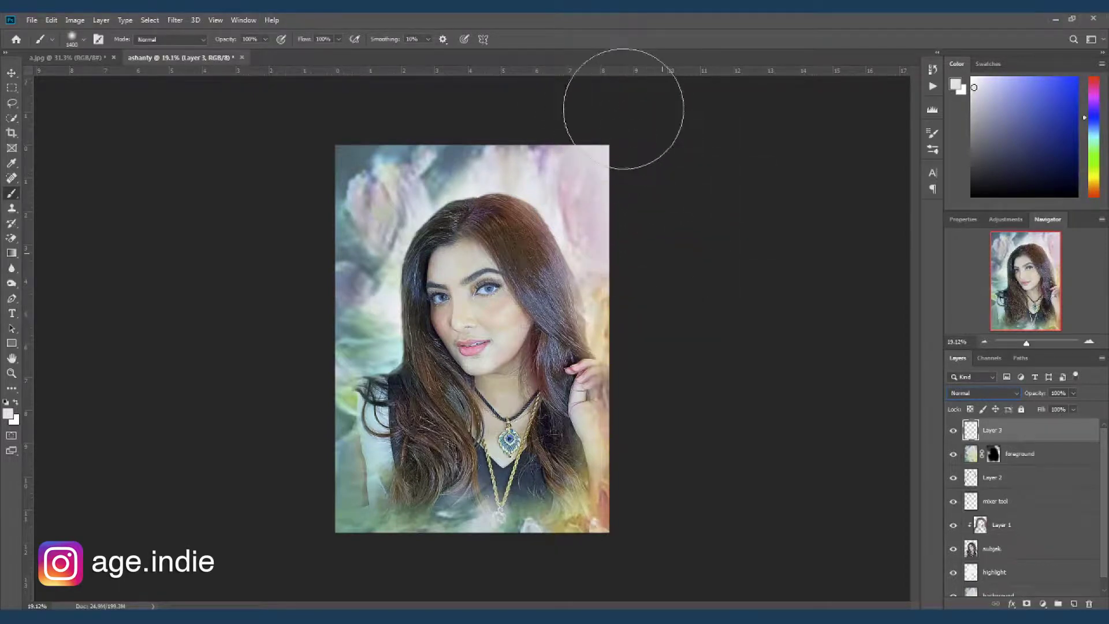
mouse_move(628, 124)
left_mouse_down()
mouse_move(666, 221)
mouse_move(665, 410)
mouse_move(648, 546)
mouse_move(653, 526)
mouse_move(595, 471)
left_mouse_up()
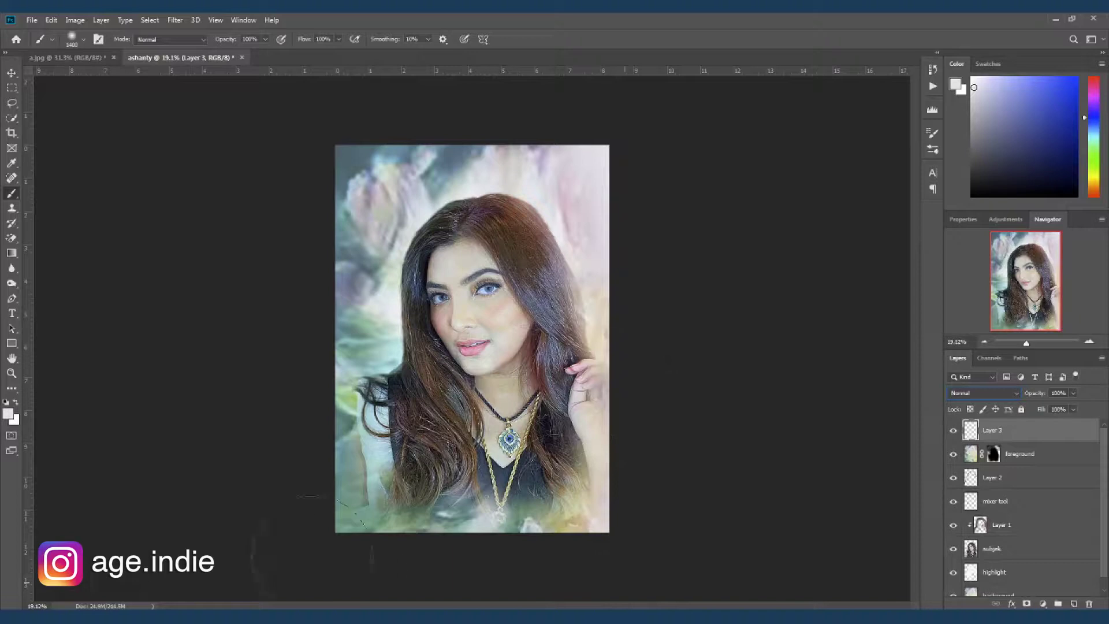
left_click_drag(280, 512, 352, 582)
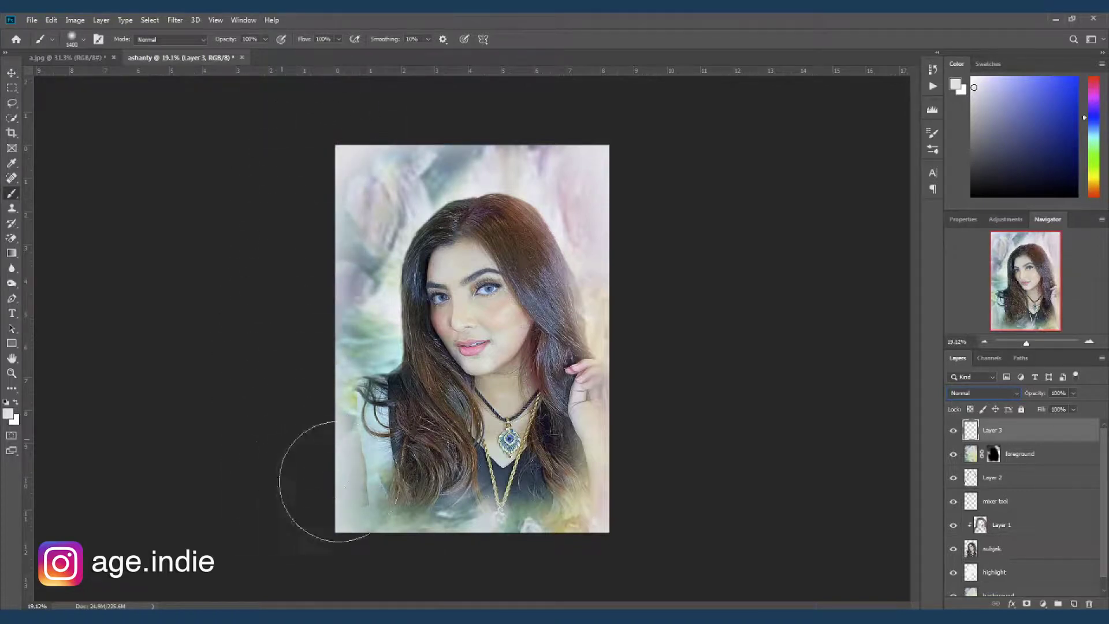
key("ctrl+0")
key("v")
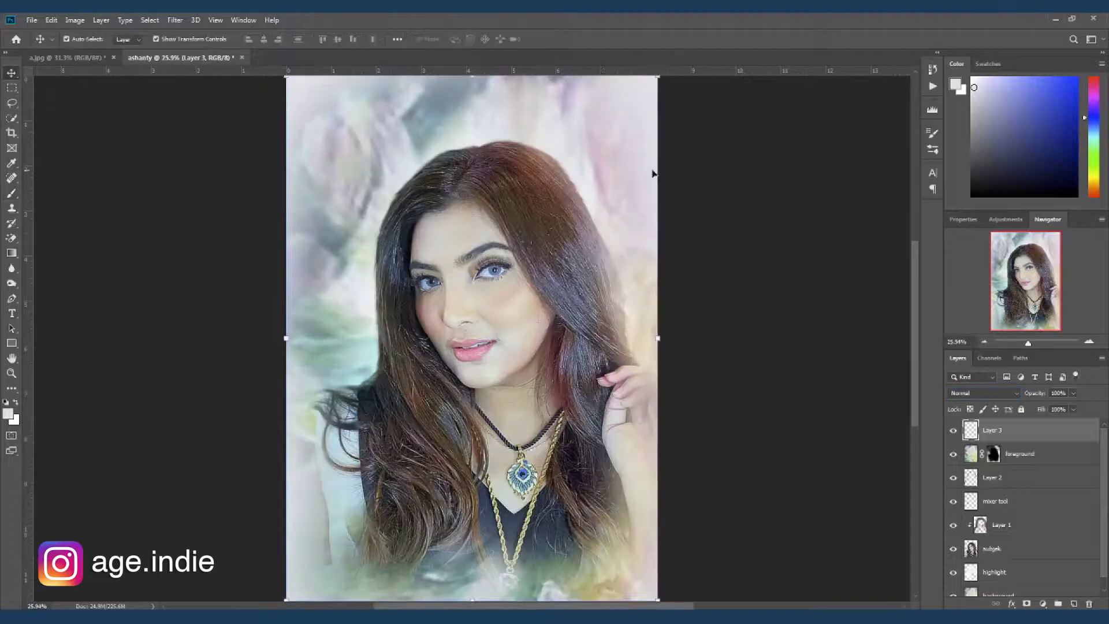
Step: Preview other blend modes on Layer 3, keep it at Normal, and lower its opacity to 84%
left_click(1015, 394)
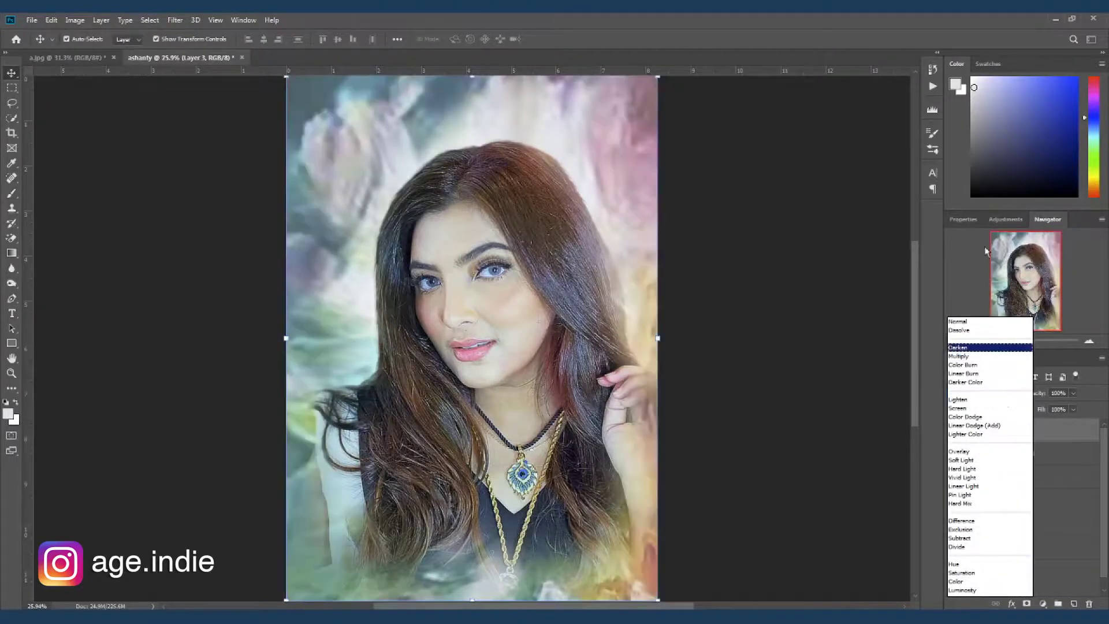
key("Escape")
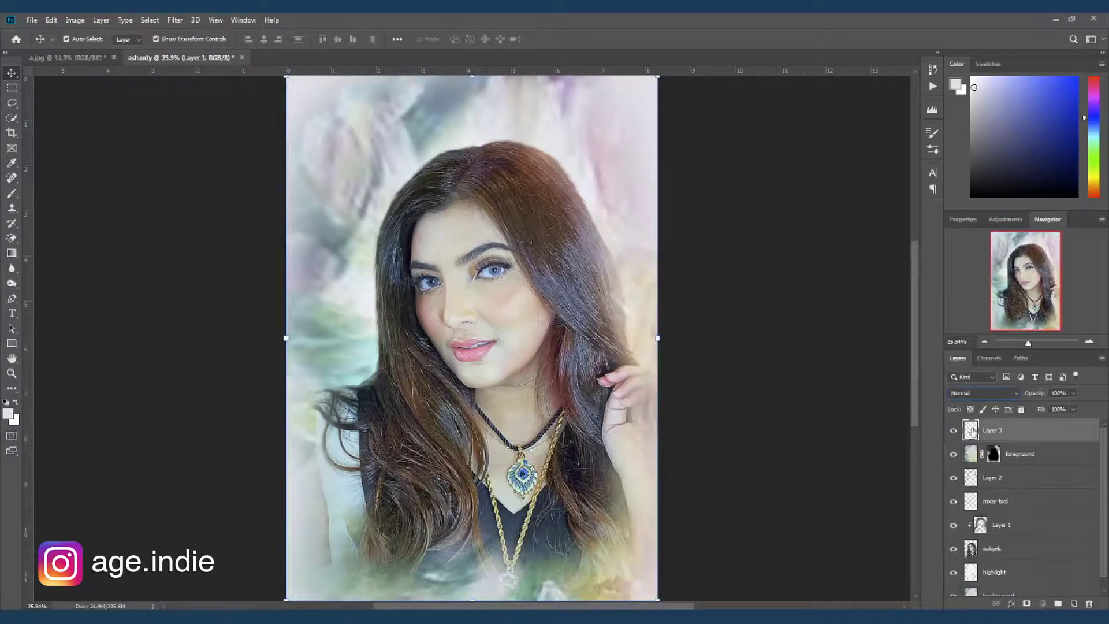
left_click_drag(1072, 406, 1065, 406)
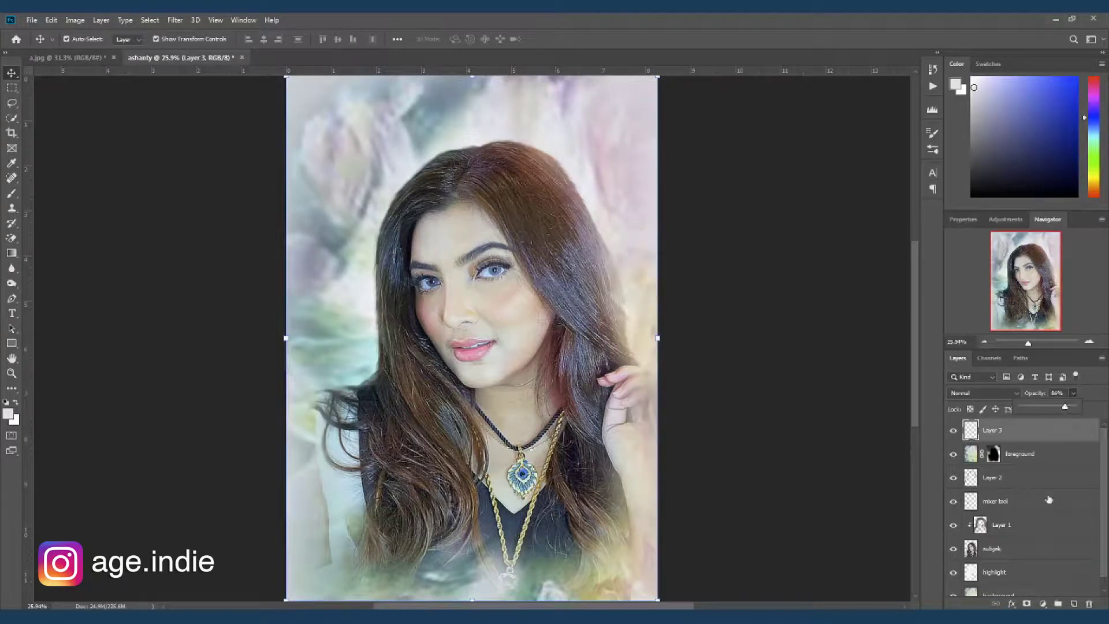
left_click(832, 152)
Step: Save the document as a layered Photoshop file named 18 agustus
key("ctrl")
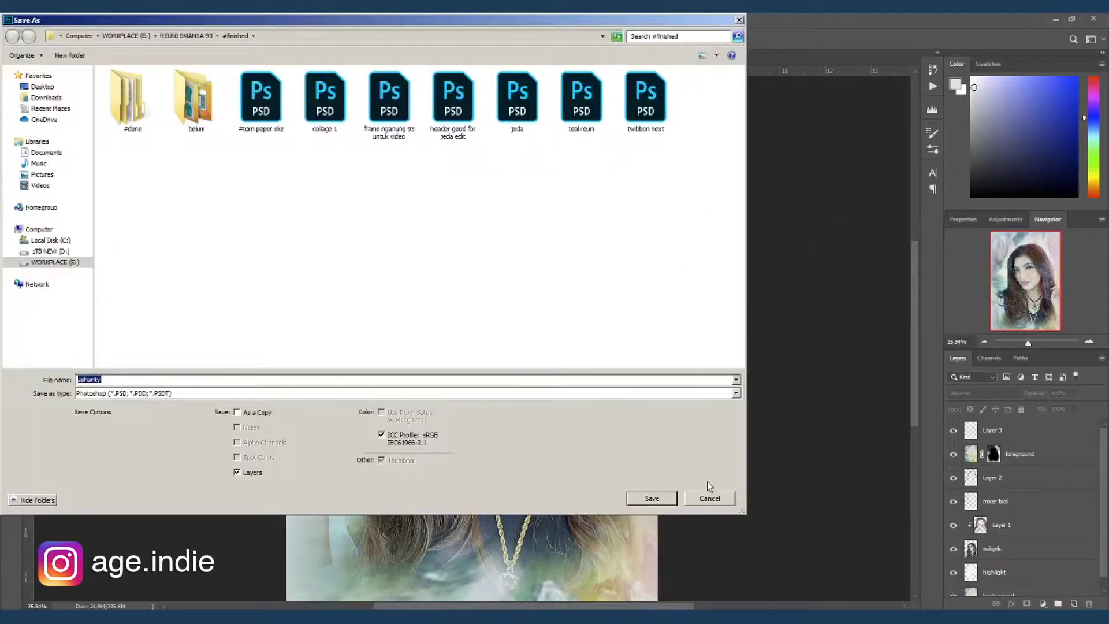
key("Tab")
key("Tab")
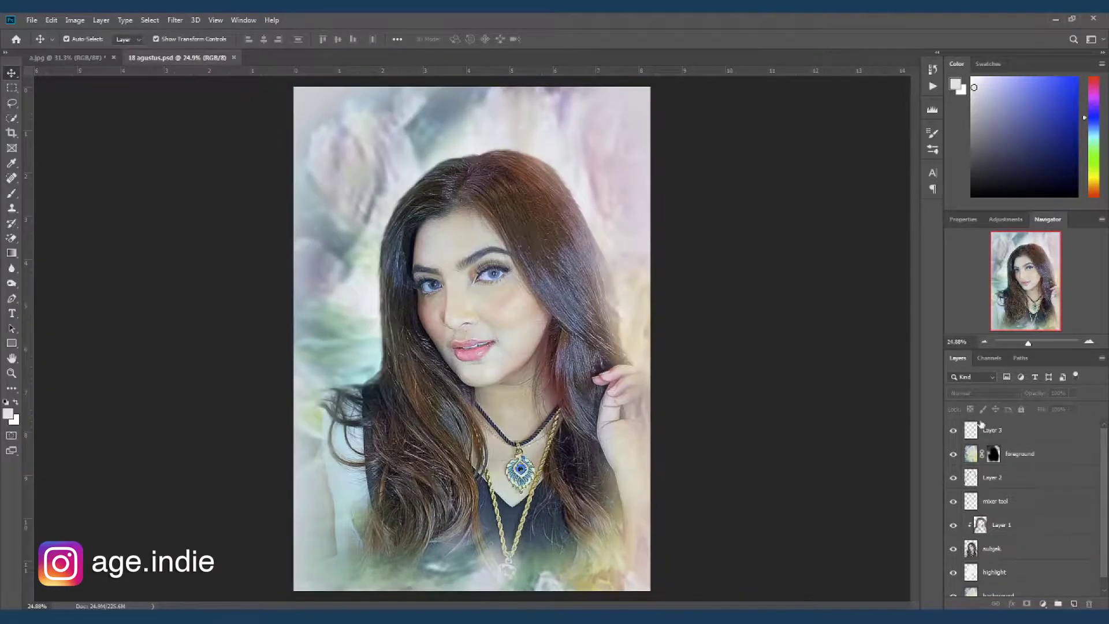
Step: Add a Curves adjustment layer above Layer 3 and place three points on the RGB curve, slightly lowering the midtones
left_click(978, 433)
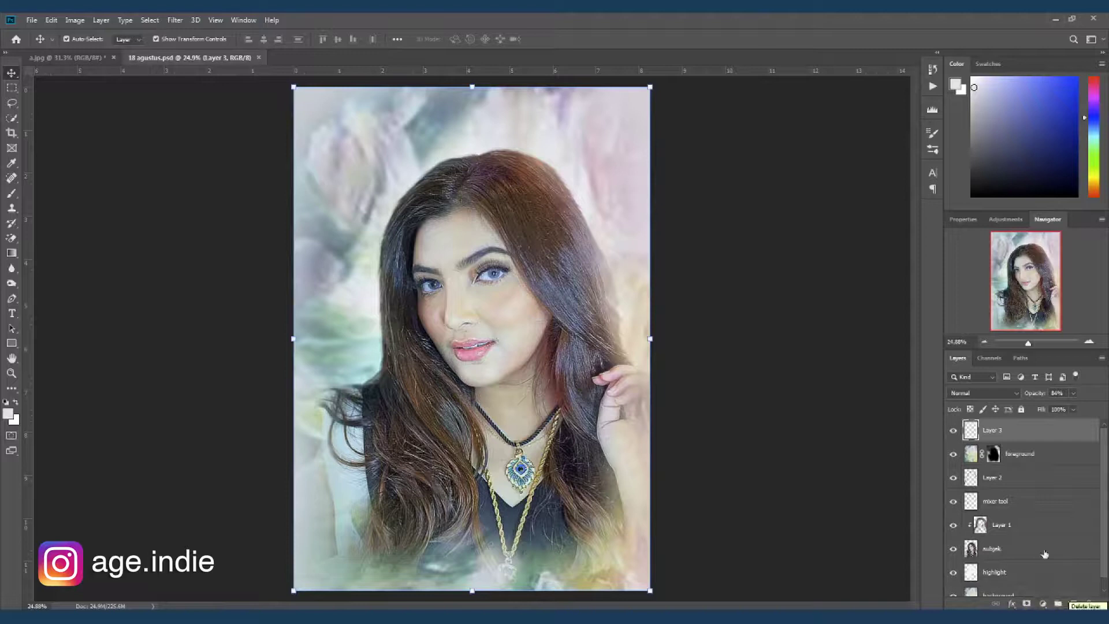
left_click(1045, 604)
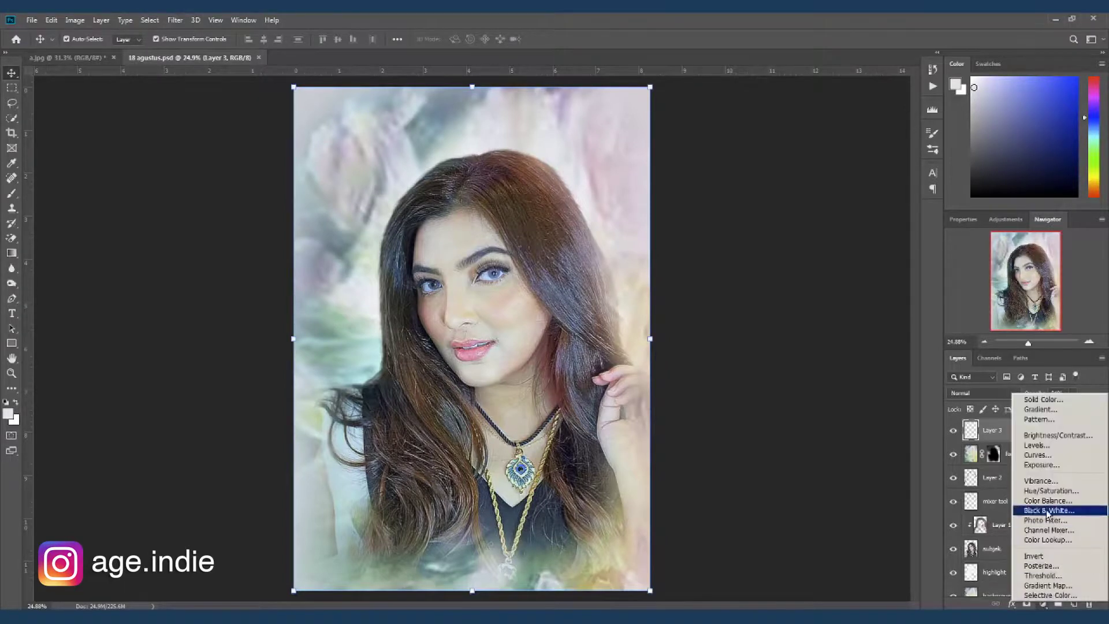
left_click(1037, 456)
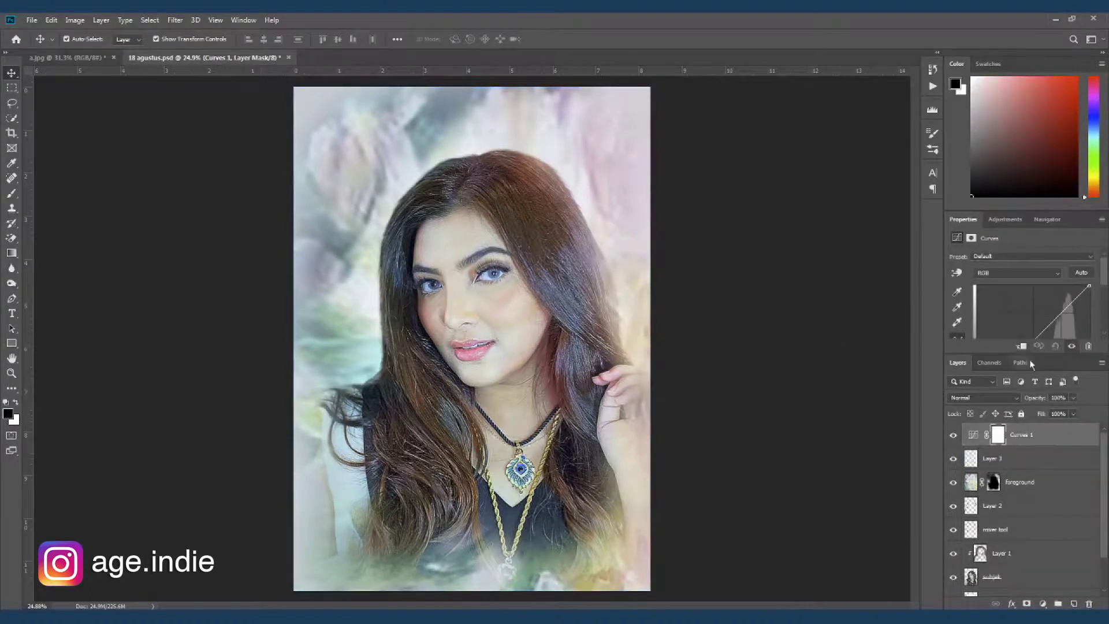
left_click_drag(1034, 212, 1017, 132)
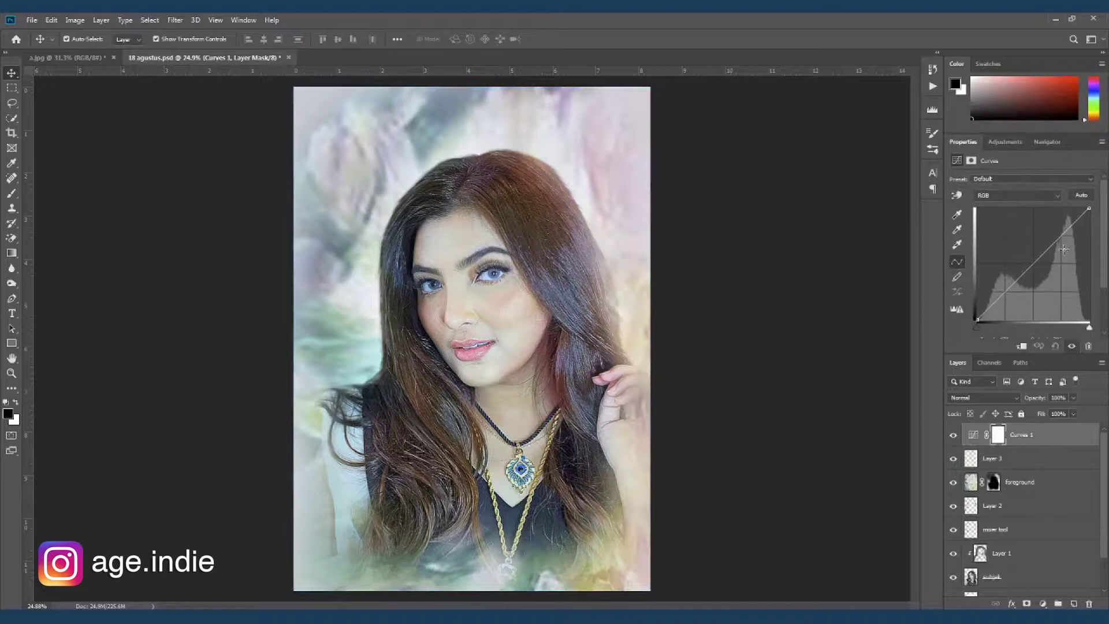
left_click(1066, 232)
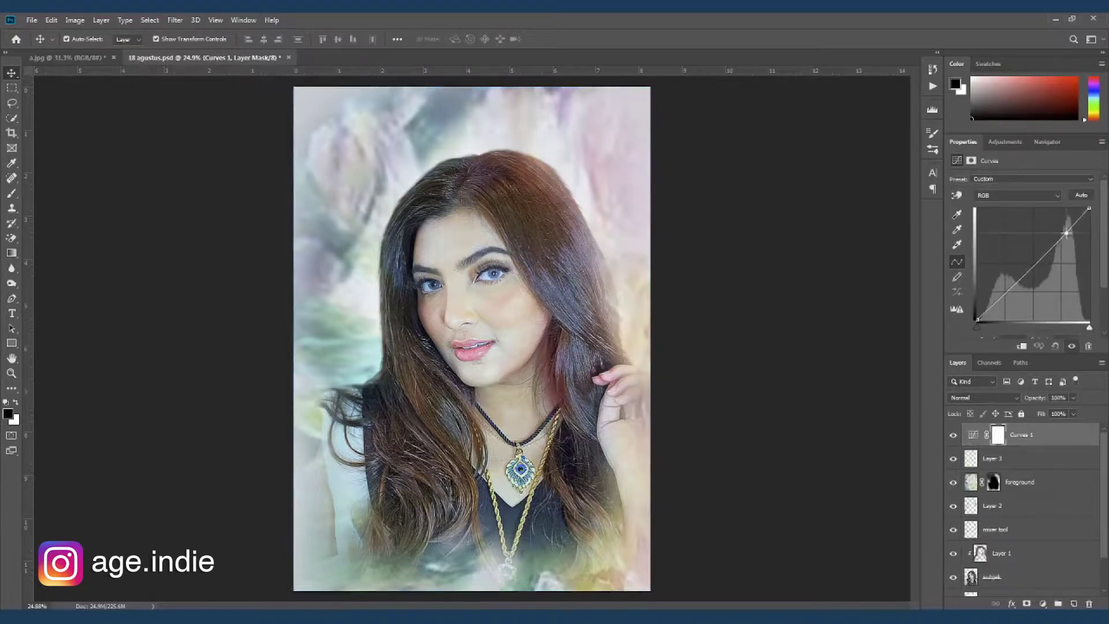
left_click(1002, 298)
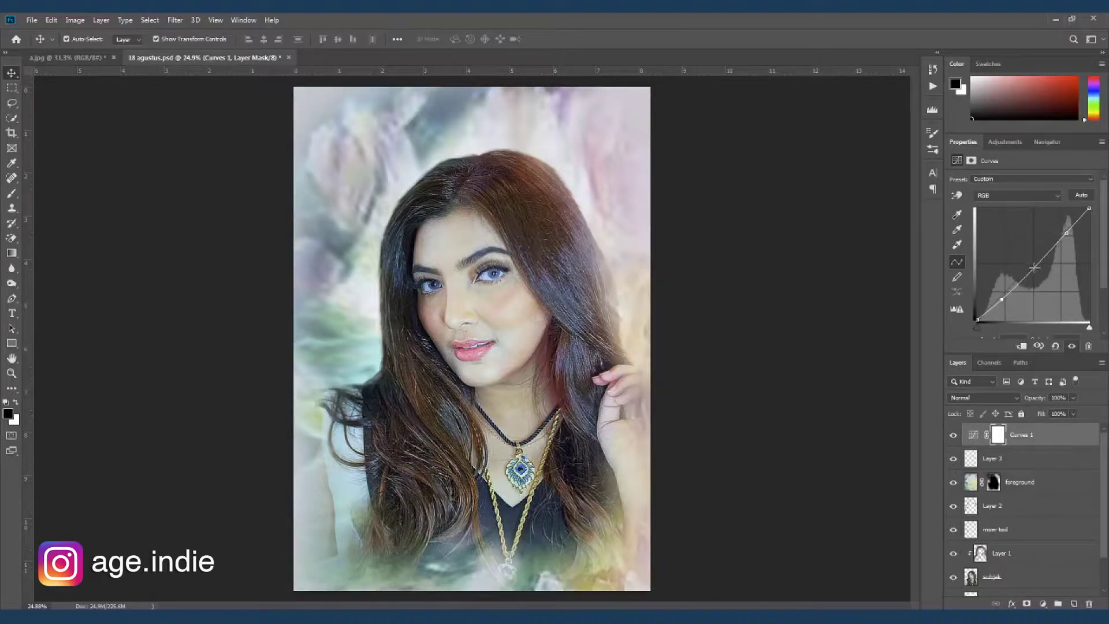
left_click_drag(1034, 267, 1034, 270)
left_click_drag(1004, 300, 1002, 299)
Step: Add a Color Balance adjustment layer above Curves 1, shifting the midtones slightly towards red and fine-tuning the other colour sliders
left_click(1043, 604)
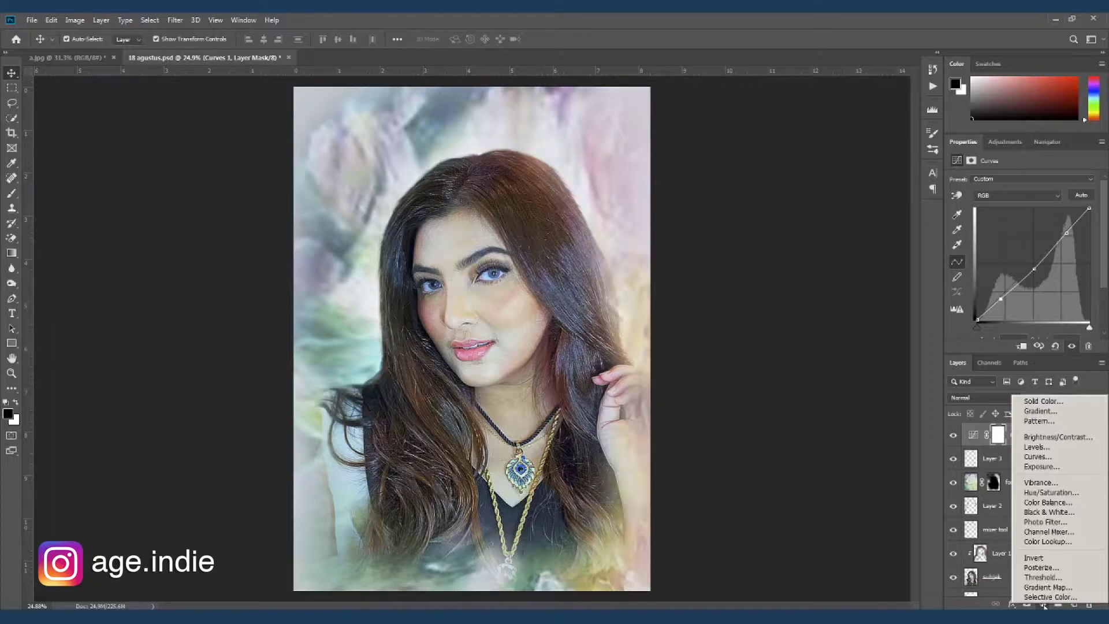
left_click(1048, 502)
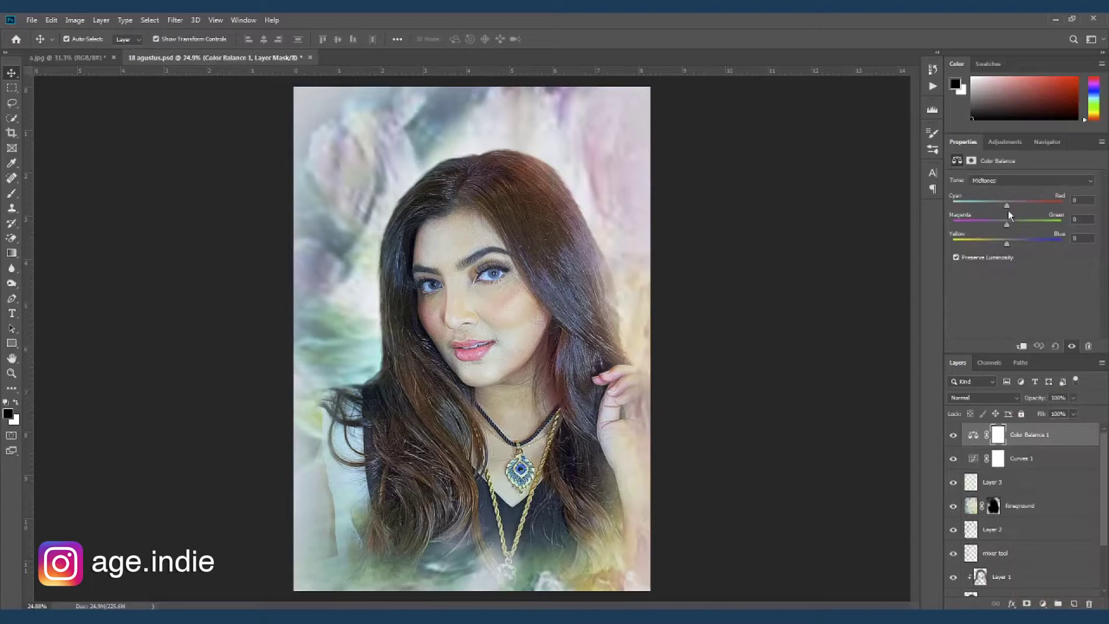
left_click_drag(1007, 206, 1011, 207)
left_click_drag(1007, 224, 1010, 244)
left_click_drag(1004, 246, 1009, 246)
Step: Examine the face, hair, necklace and soft edges up close, and the whole composition at full view
left_click(1050, 142)
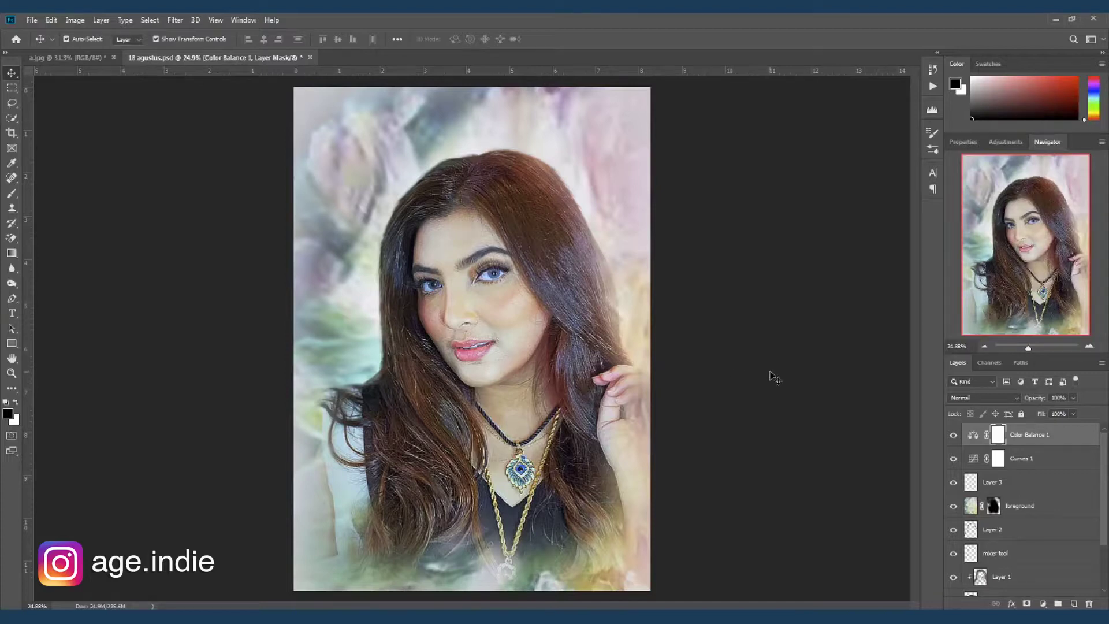
scroll(509, 292, "up", 5)
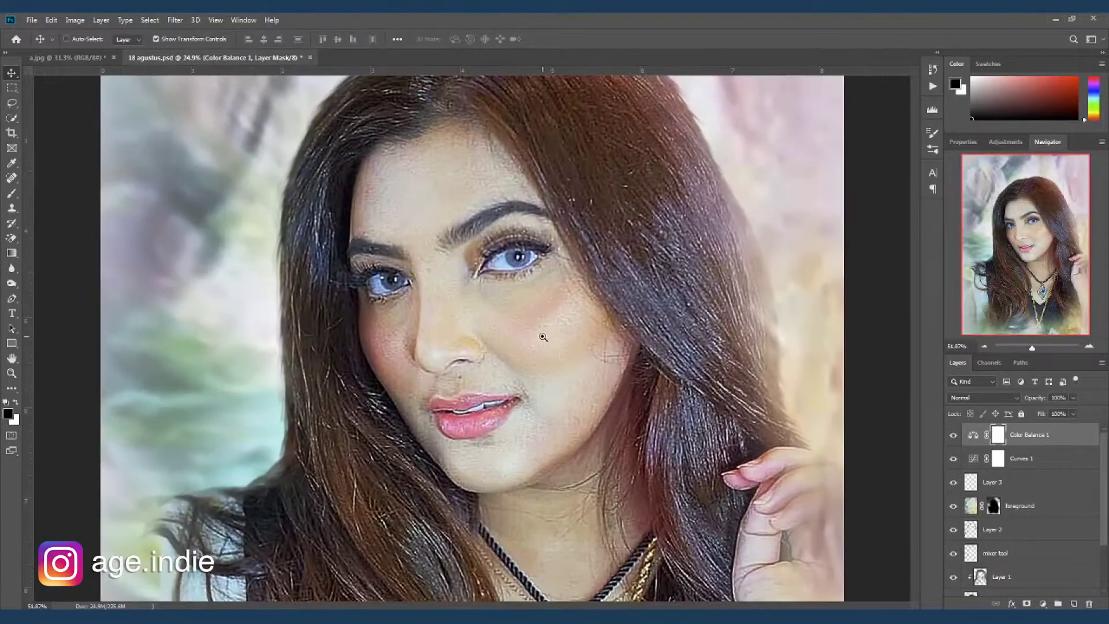
left_click_drag(499, 319, 549, 414)
scroll(549, 415, "down", 10)
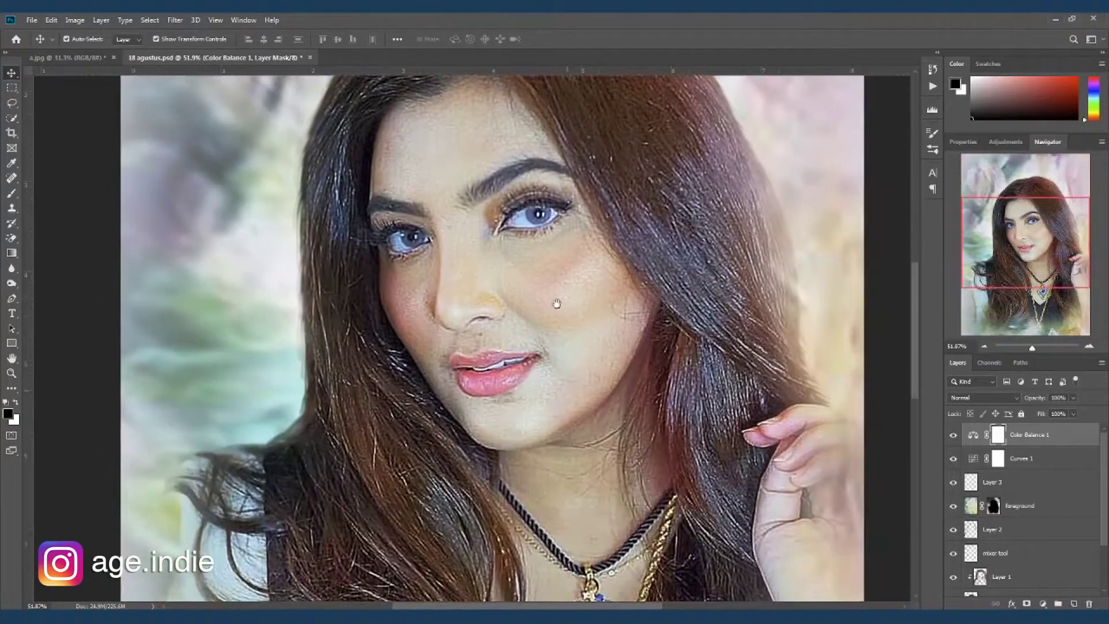
scroll(550, 325, "down", 2)
scroll(639, 450, "down", 4)
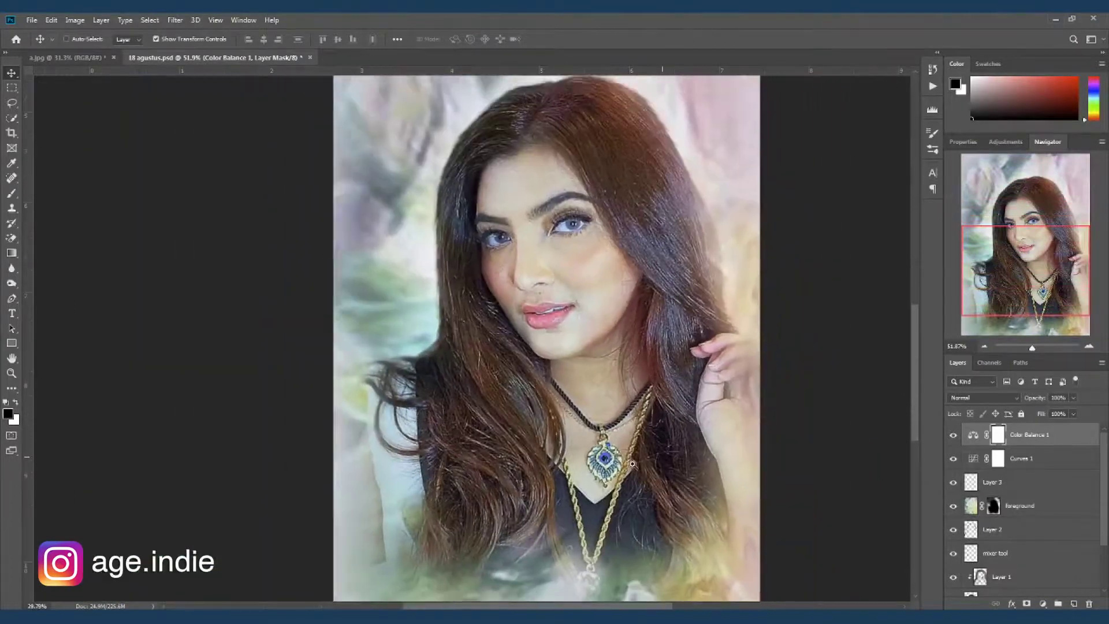
scroll(640, 450, "down", 3)
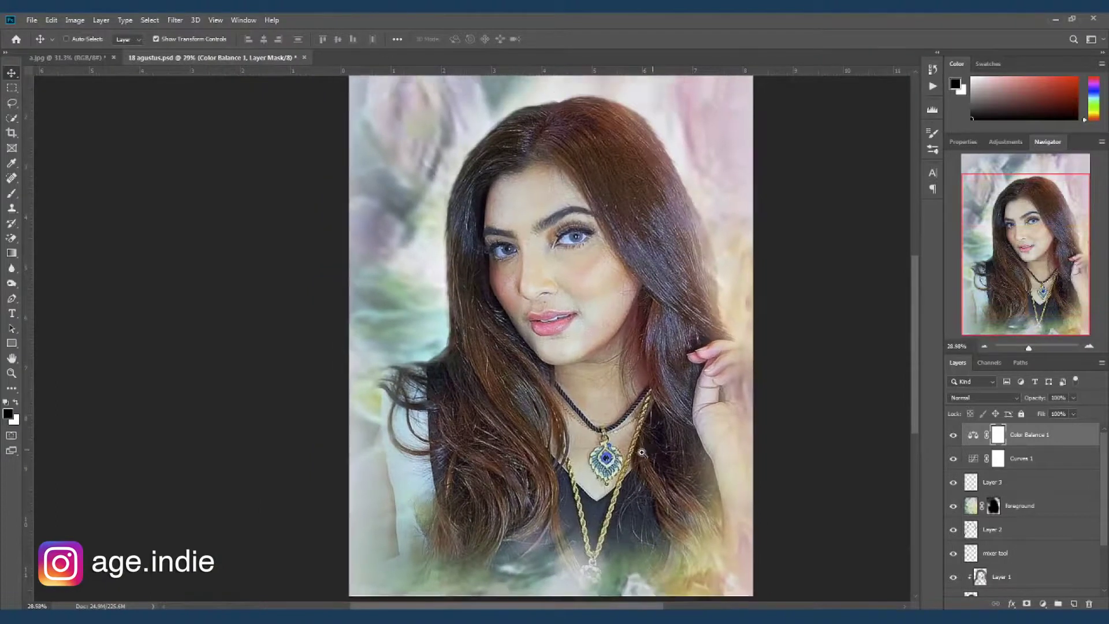
scroll(635, 455, "up", 1)
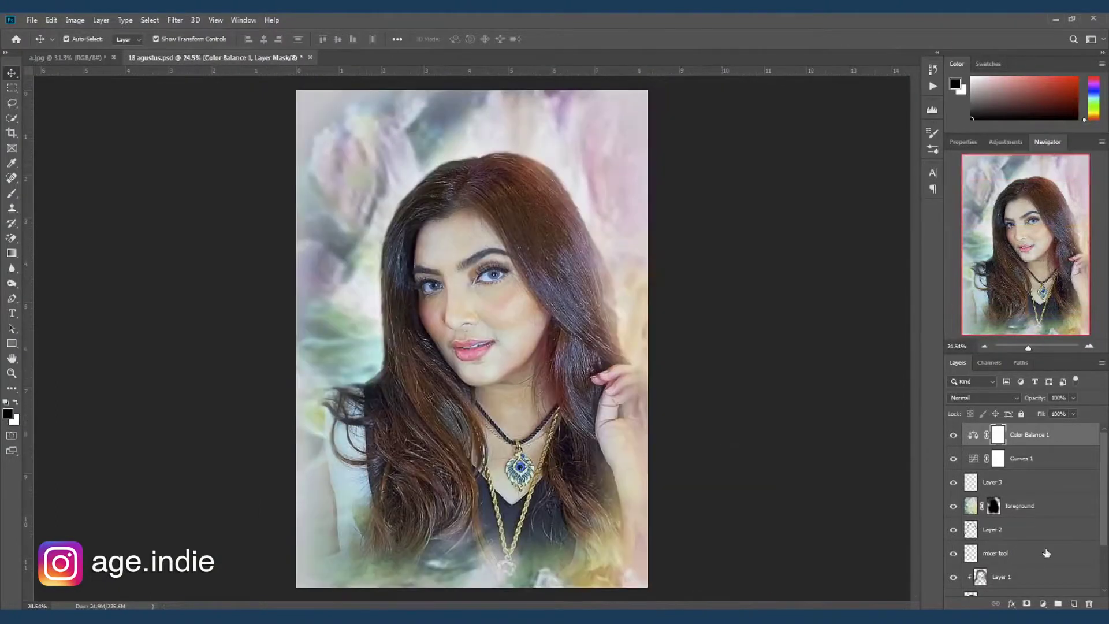
Step: Hide every layer above the background one by one, from highlight up to the Color Balance adjustment, to reveal the bare painting
scroll(1104, 516, "down", 2)
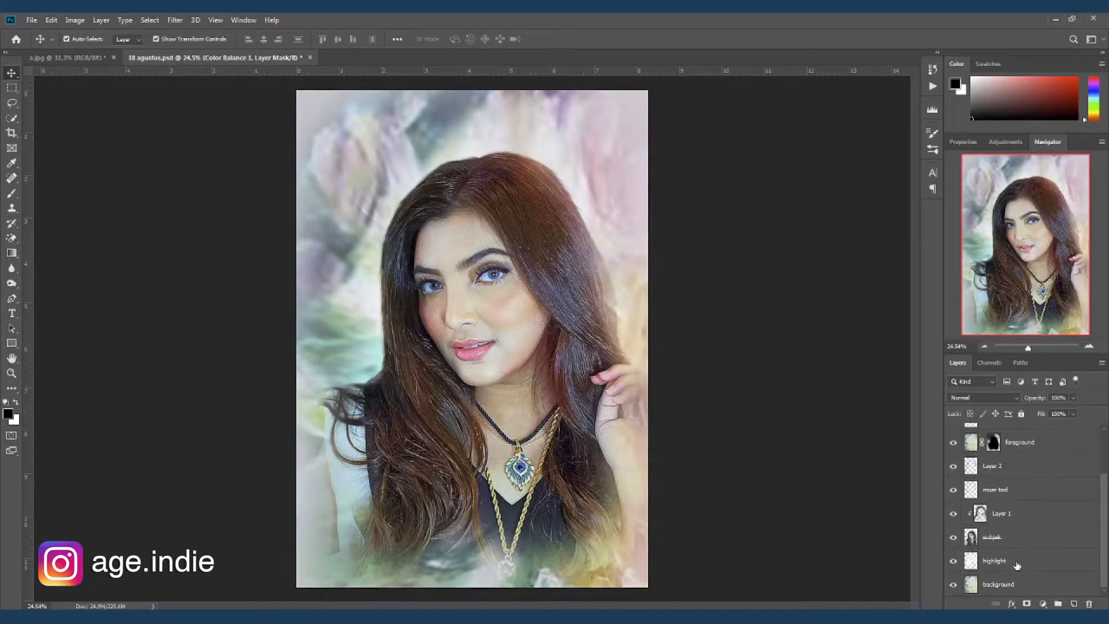
left_click(953, 560)
left_click(953, 537)
left_click(953, 537)
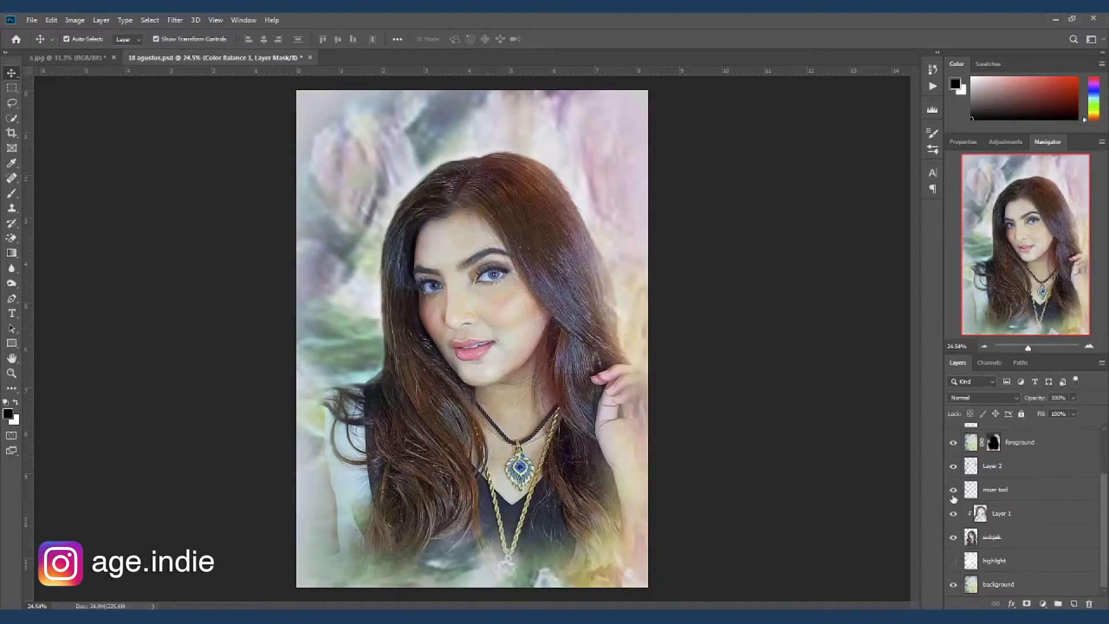
left_click(953, 513)
left_click(954, 536)
left_click(954, 489)
left_click(953, 465)
left_click(953, 442)
scroll(962, 456, "up", 2)
left_click(954, 467)
left_click(953, 442)
scroll(955, 445, "up", 1)
left_click(954, 437)
Step: Show the hidden layers again one by one, from highlight up to the Color Balance adjustment, reviewing what each contributes
scroll(1011, 477, "down", 3)
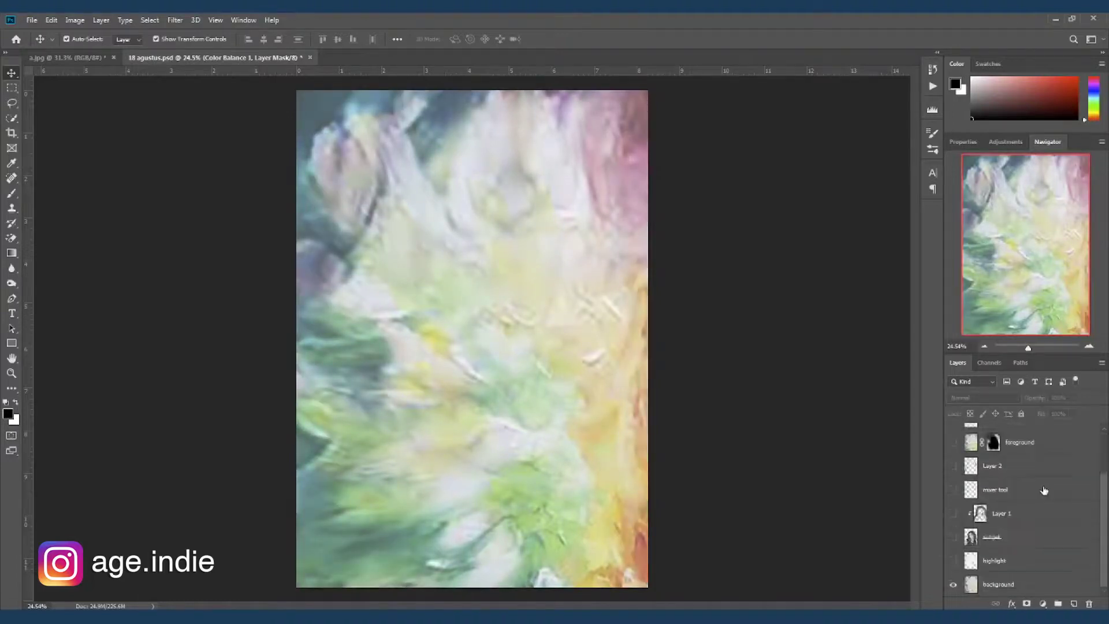
left_click(953, 562)
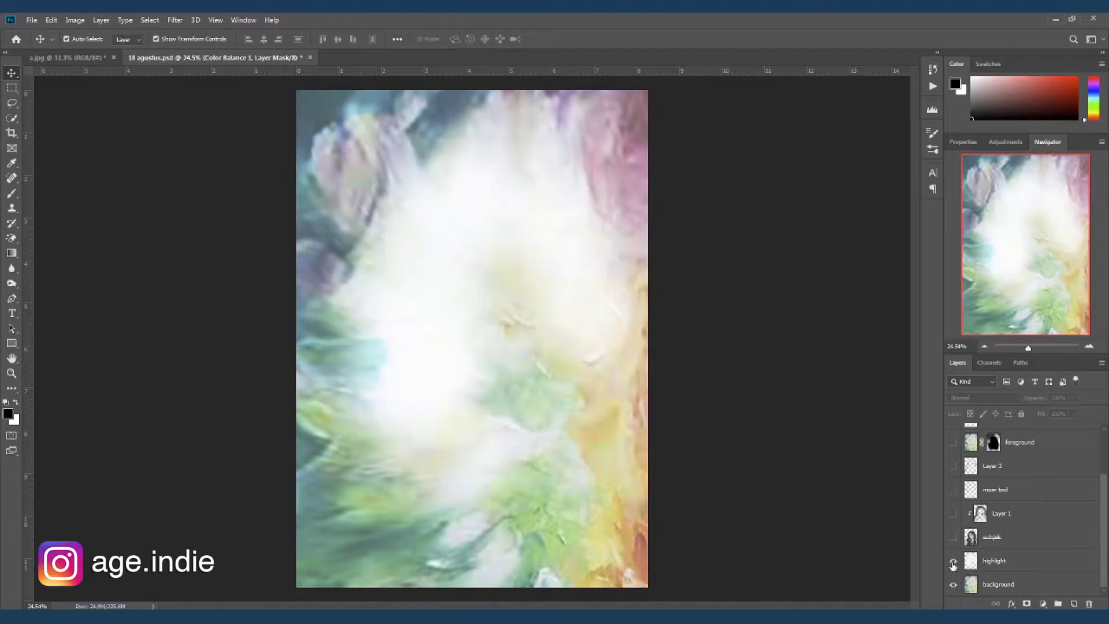
left_click(952, 538)
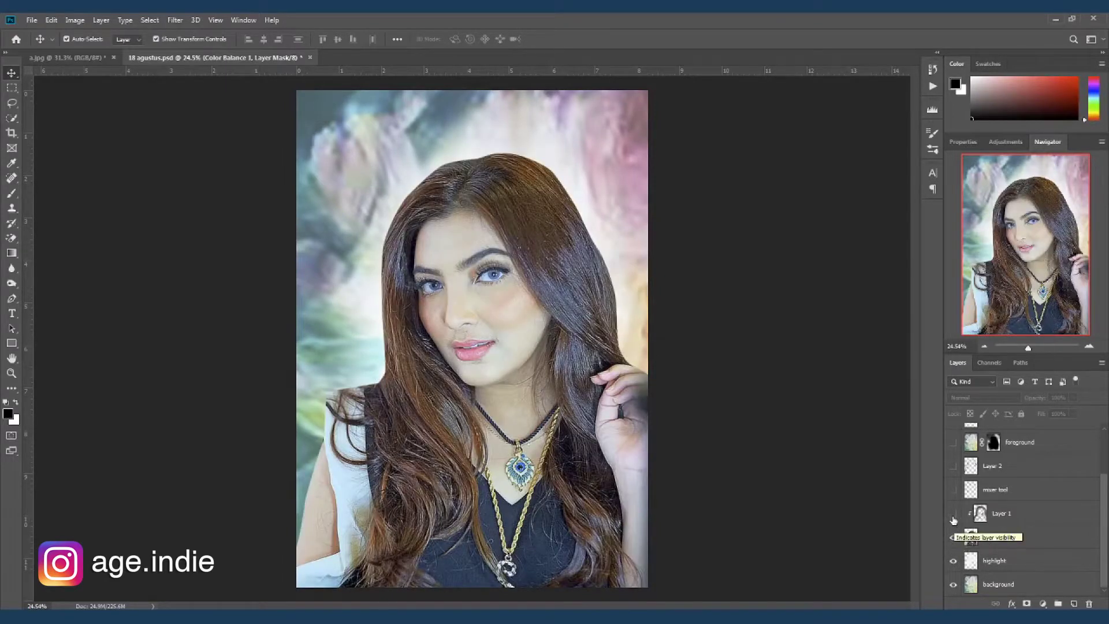
left_click(954, 516)
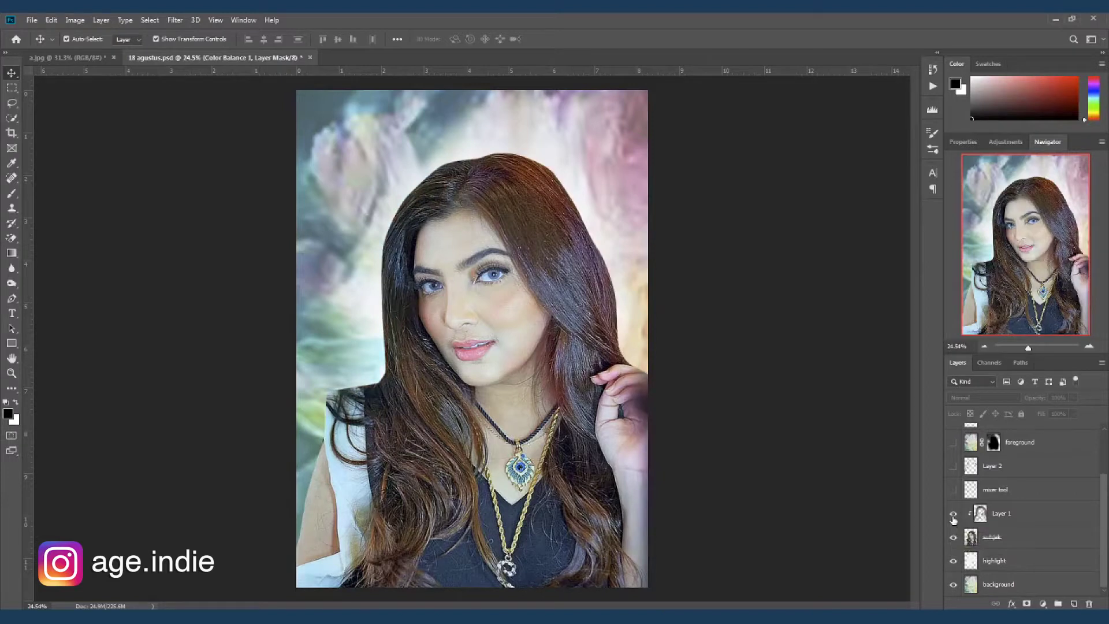
left_click(953, 492)
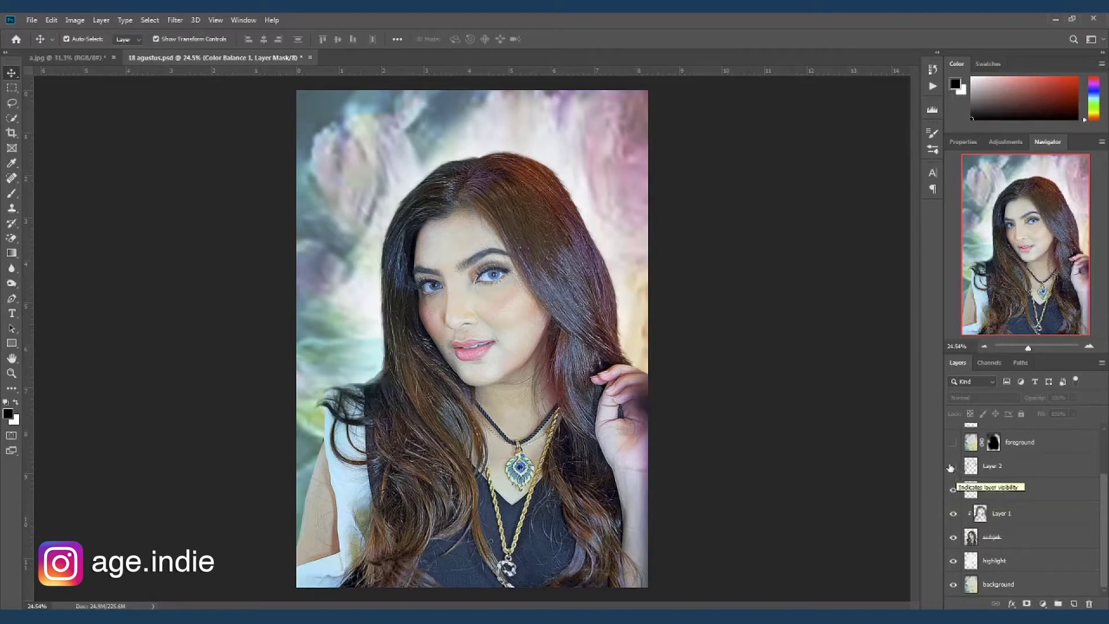
left_click(952, 467)
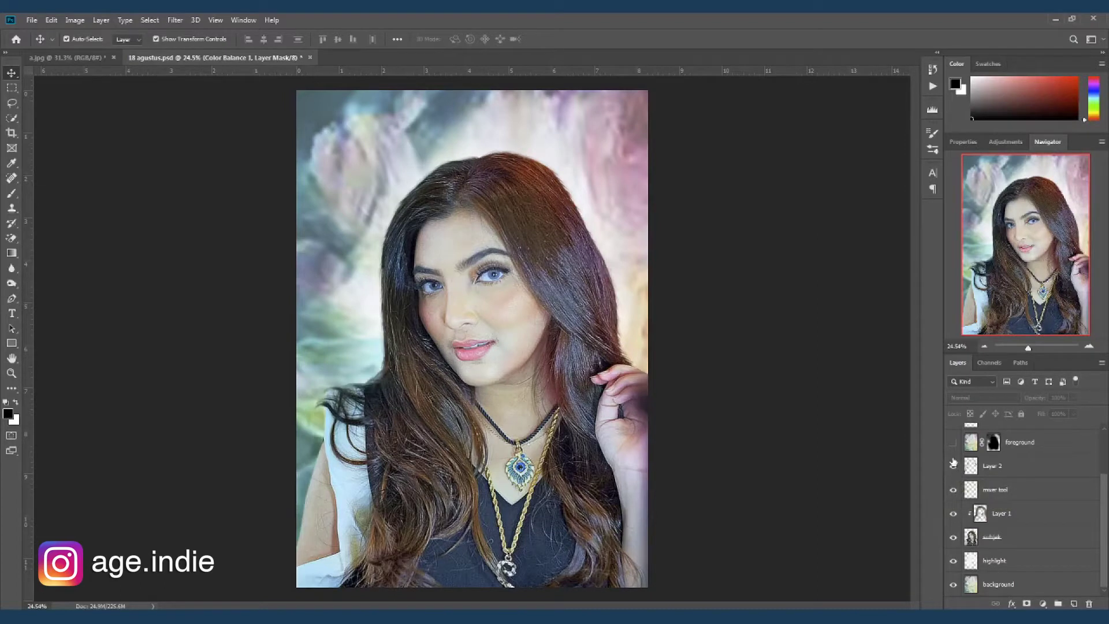
left_click(953, 443)
scroll(1037, 478, "up", 1)
scroll(1038, 479, "up", 1)
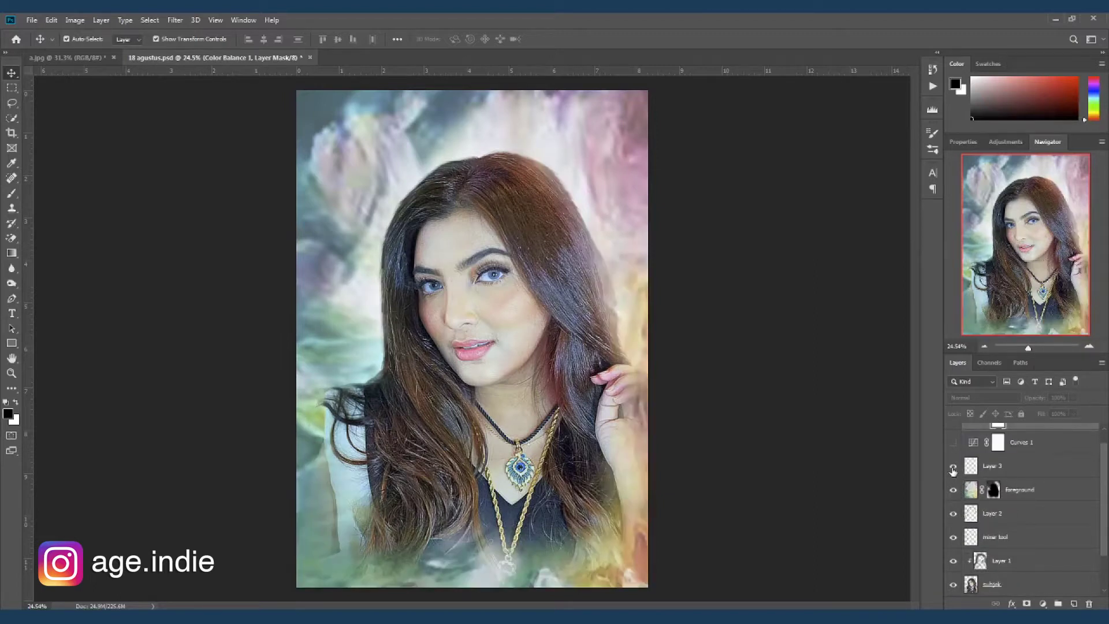
left_click(953, 469)
scroll(956, 477, "up", 1)
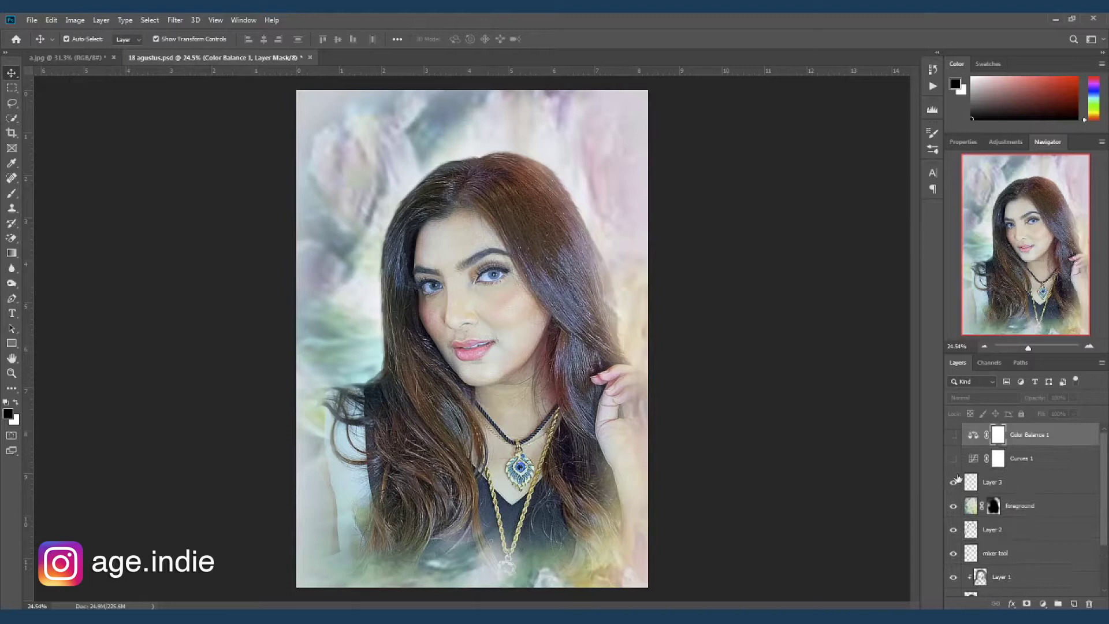
left_click(953, 461)
left_click(954, 434)
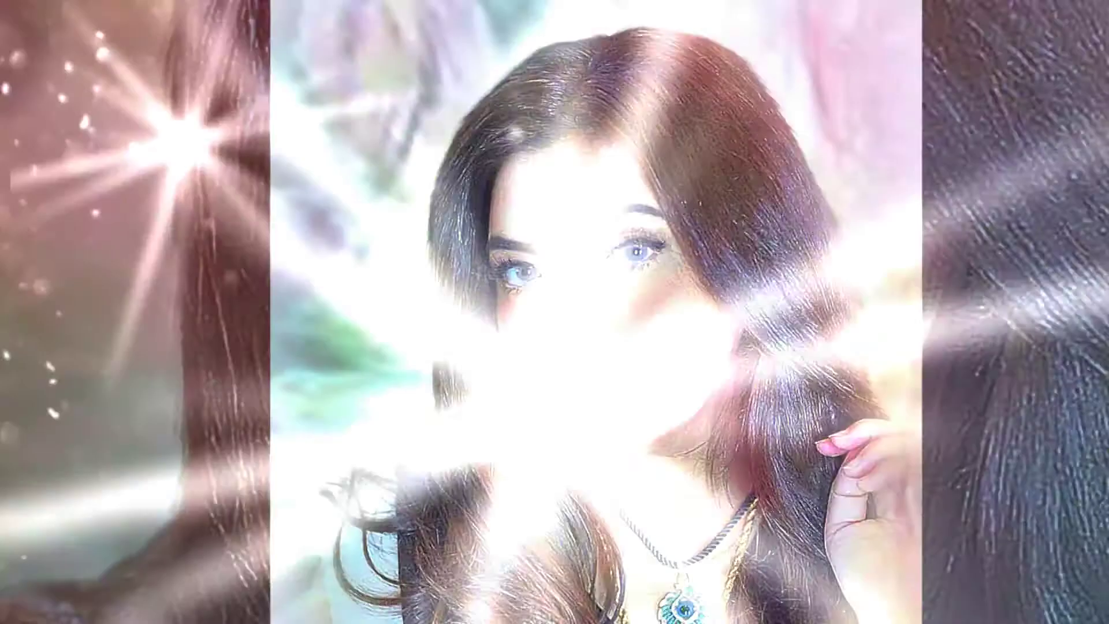